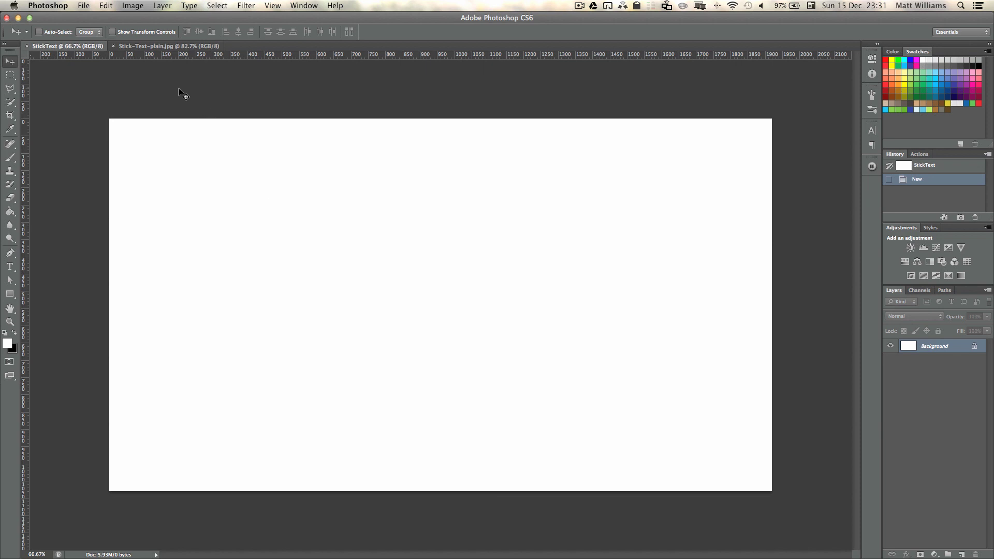
# - After viewing the Stick-Text-plain.jpg reference, set the foreground colour to #fafafa in the StickText document
pyautogui.click(169, 47)
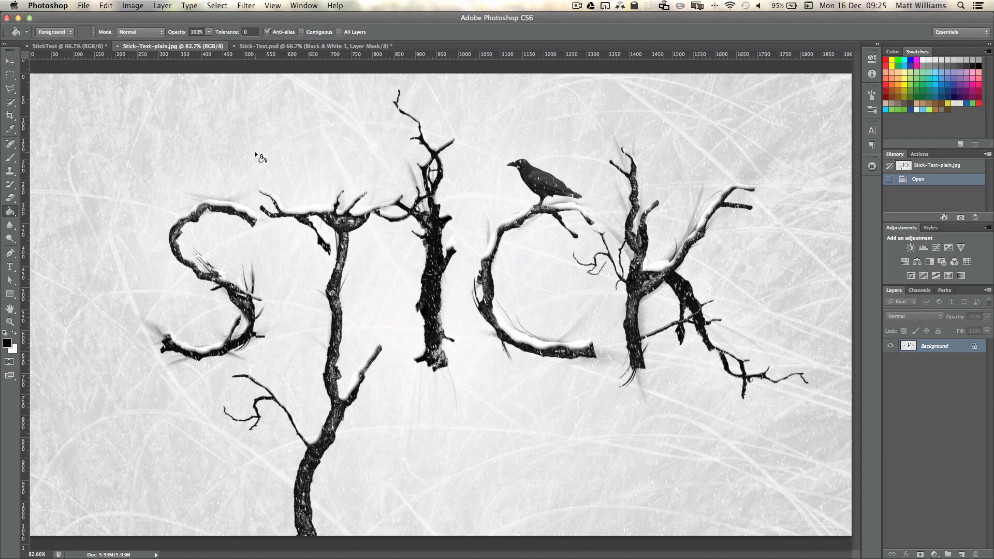
pyautogui.click(78, 47)
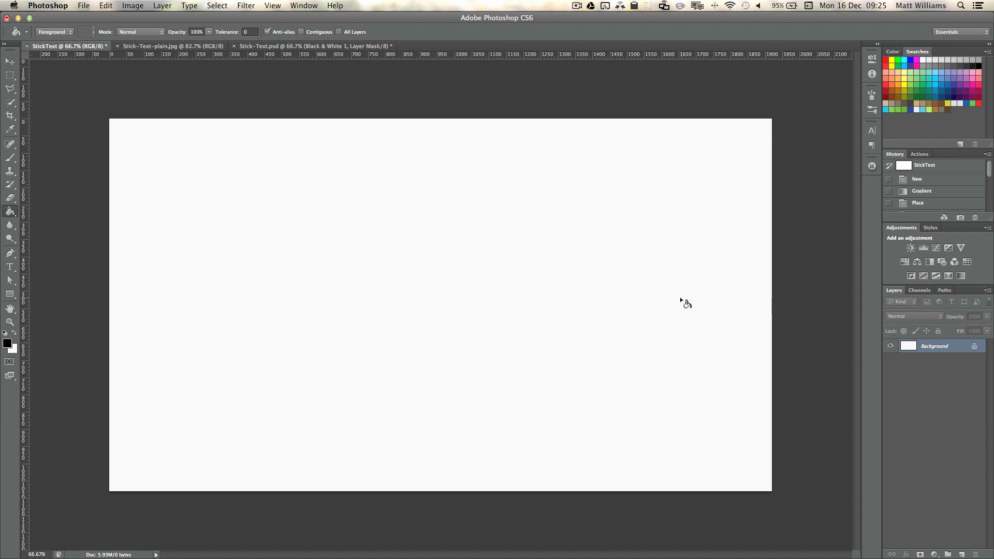
pyautogui.click(7, 343)
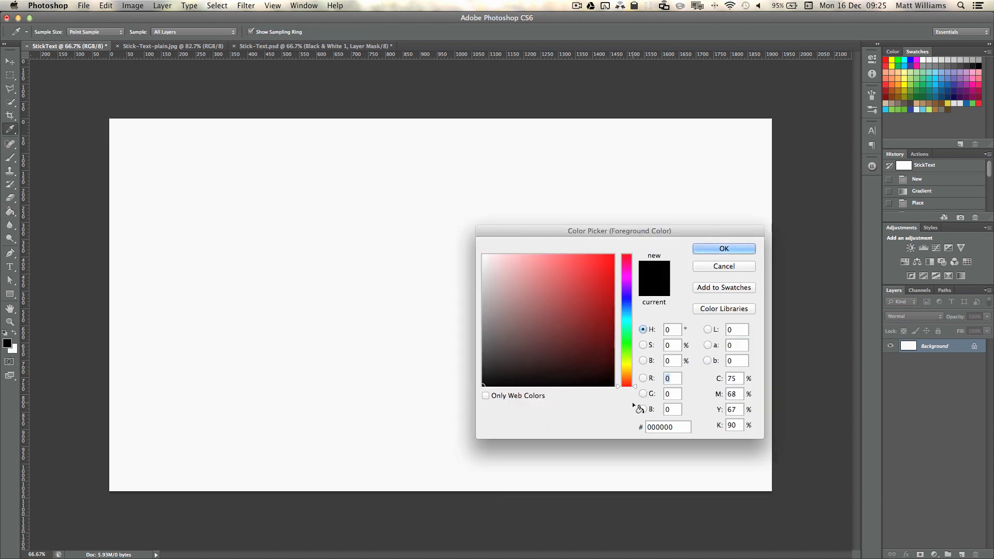
pyautogui.doubleClick(673, 428)
pyautogui.write('fafa')
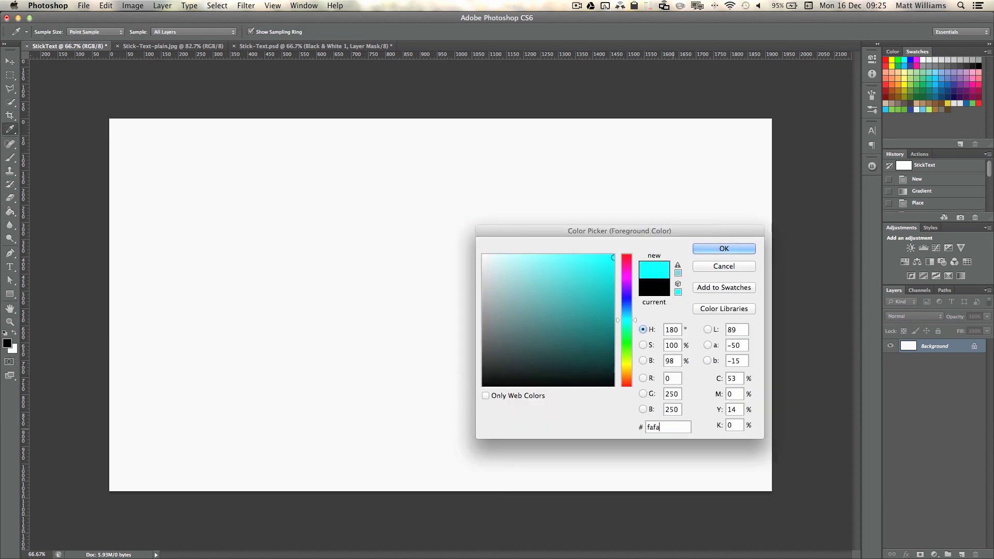
pyautogui.write('fa')
pyautogui.click(734, 249)
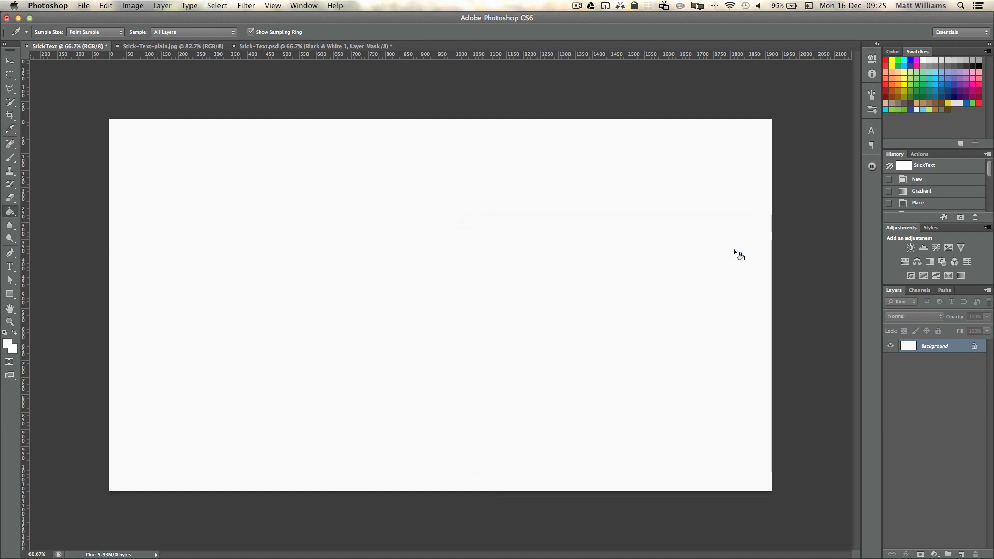
# - Set the background colour to #dddddd
pyautogui.click(13, 350)
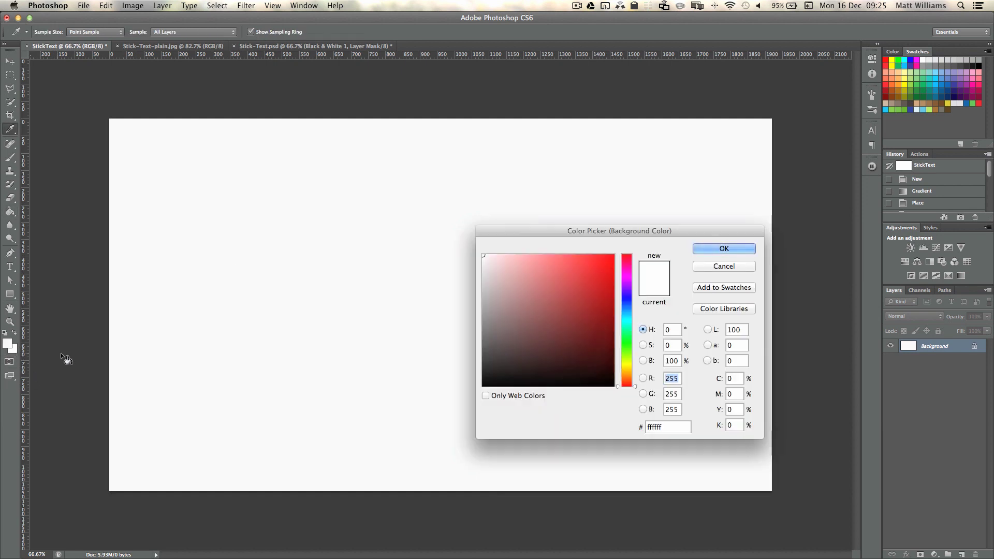
pyautogui.doubleClick(680, 430)
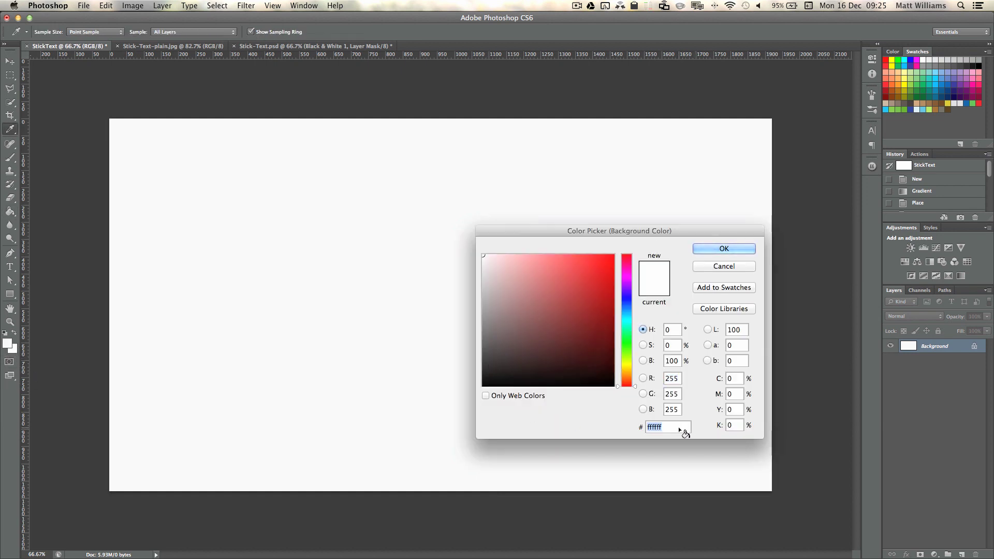
pyautogui.write('dddddd')
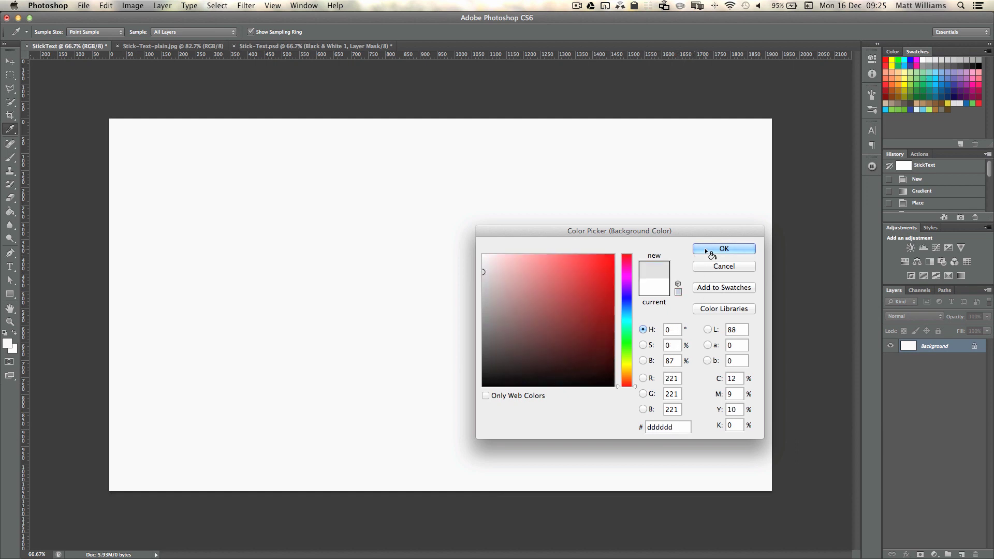
pyautogui.click(710, 250)
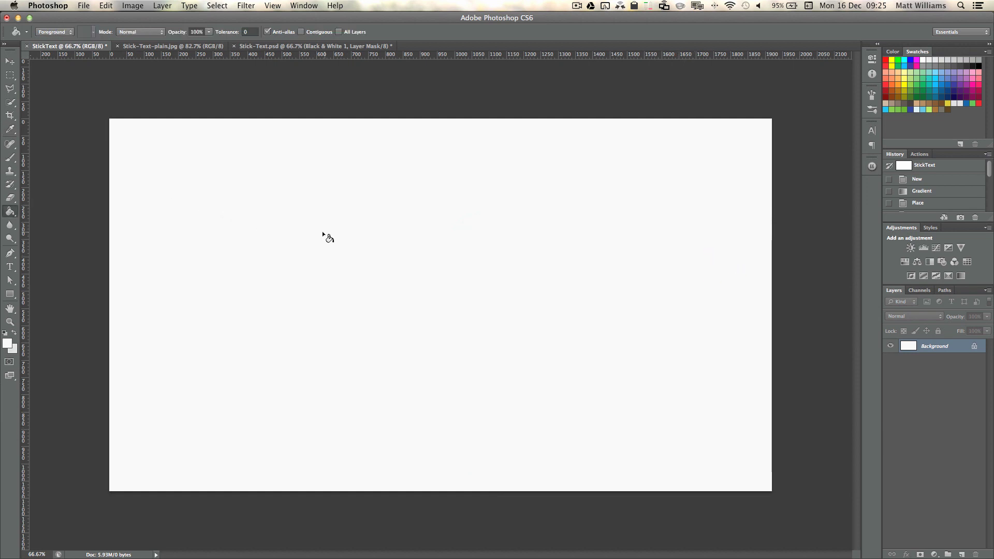
# - Fill the Background layer with a radial foreground-to-background gradient running from the canvas centre out to its right edge
pyautogui.hotkey('shift', 'g')
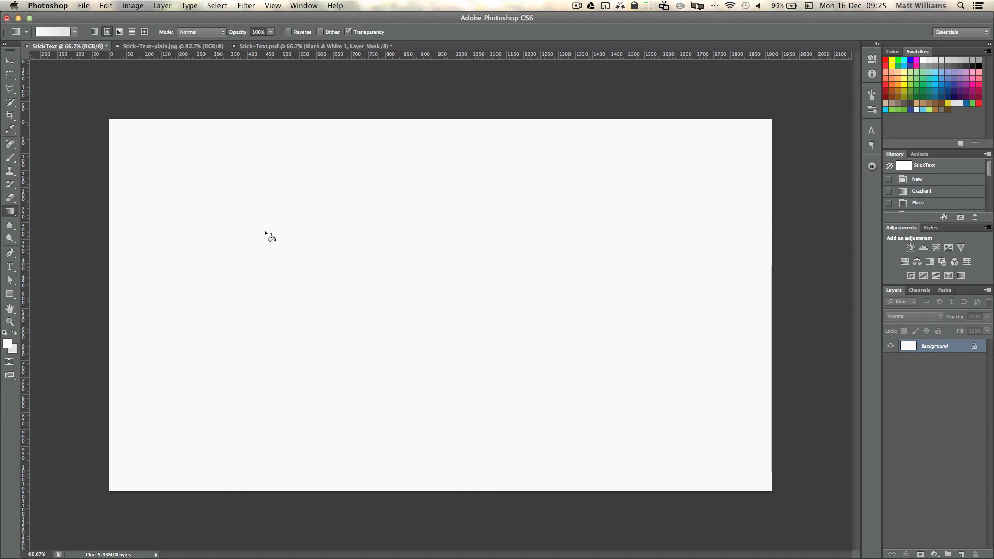
pyautogui.click(10, 212)
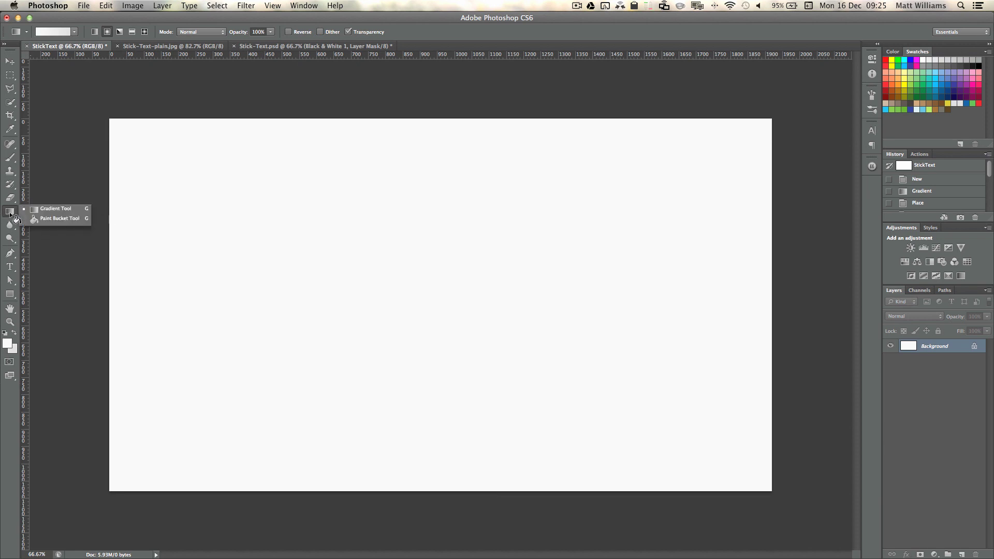
pyautogui.click(59, 209)
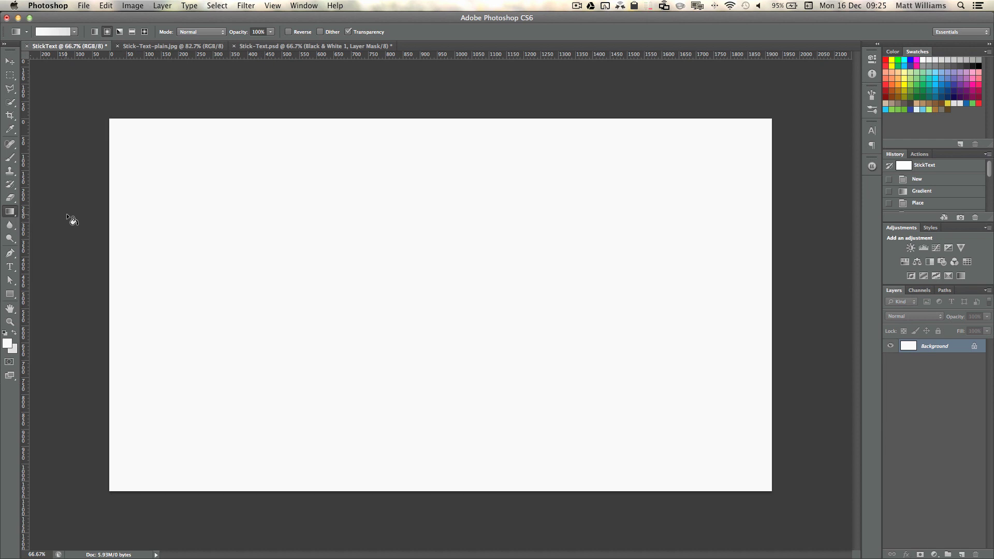
pyautogui.click(75, 32)
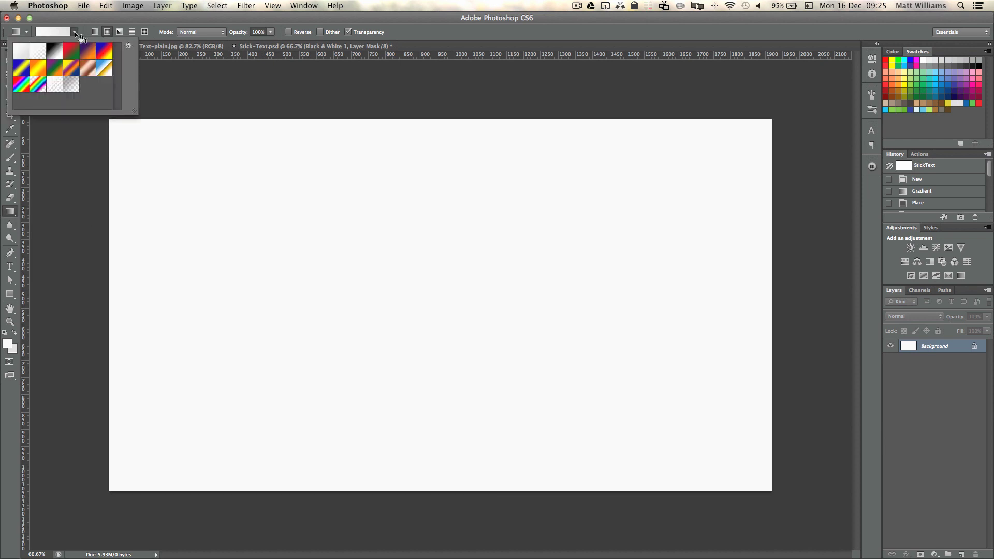
pyautogui.doubleClick(19, 50)
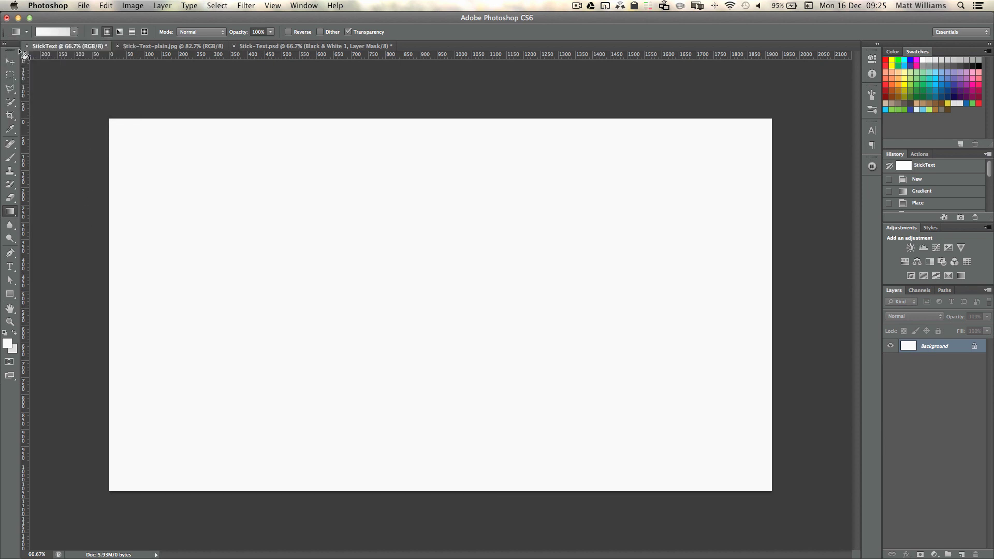
pyautogui.click(108, 32)
pyautogui.moveTo(442, 279); pyautogui.dragTo(770, 283)
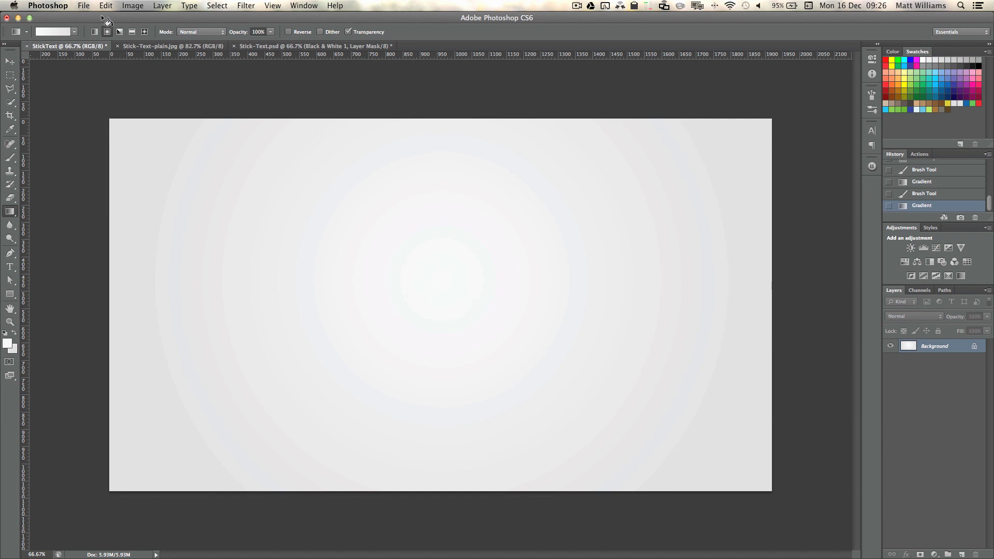
# - Place tree-bark.jpg from the ASSETS folder and scale it from its centre to about 49.9% so it covers the canvas
pyautogui.click(86, 6)
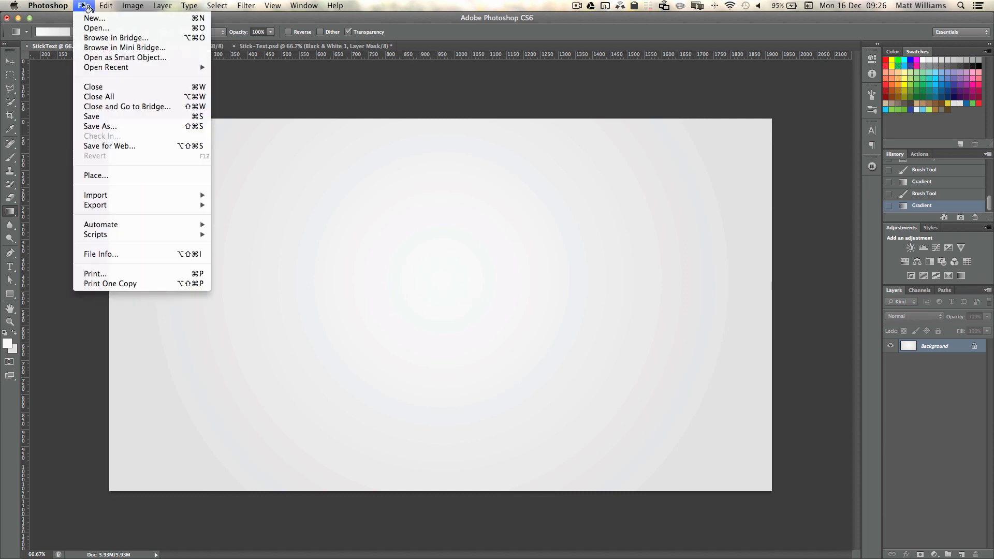
pyautogui.click(148, 175)
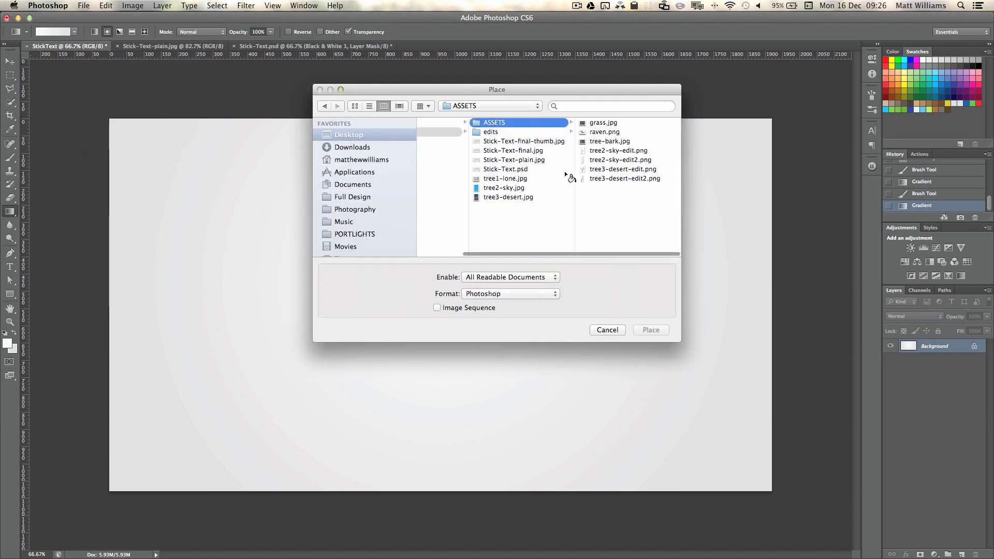
pyautogui.click(609, 141)
pyautogui.press('space')
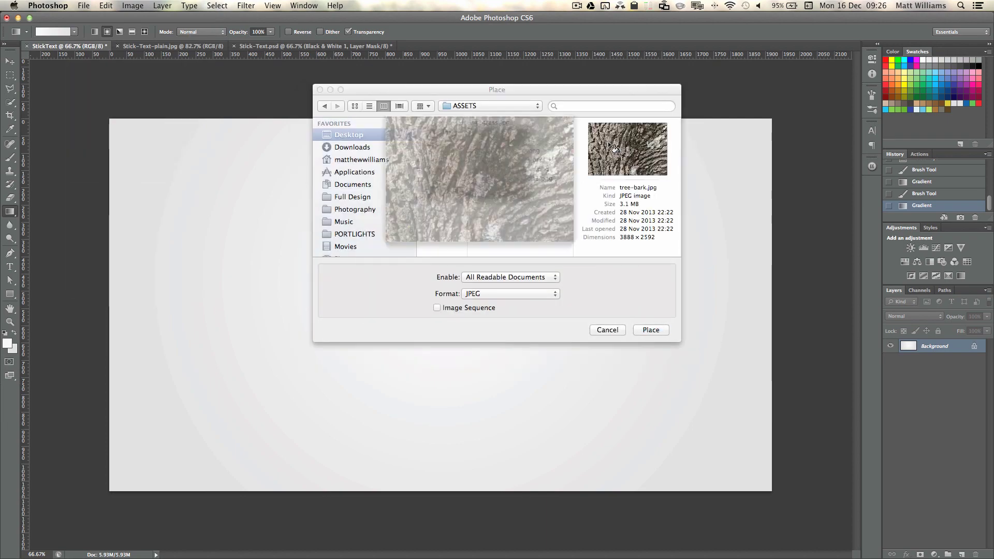
pyautogui.press('space')
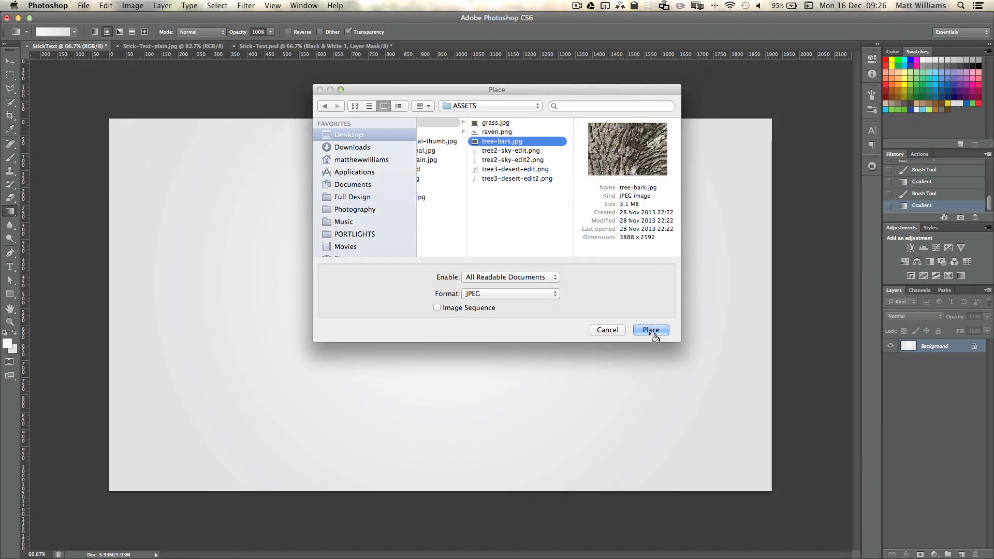
pyautogui.click(664, 332)
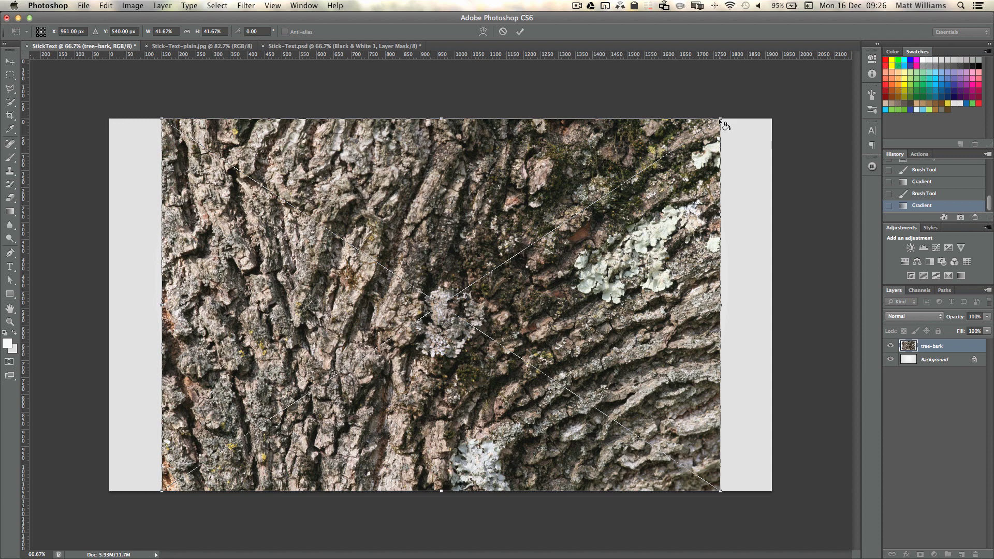
pyautogui.moveTo(720, 119); pyautogui.dragTo(777, 87)
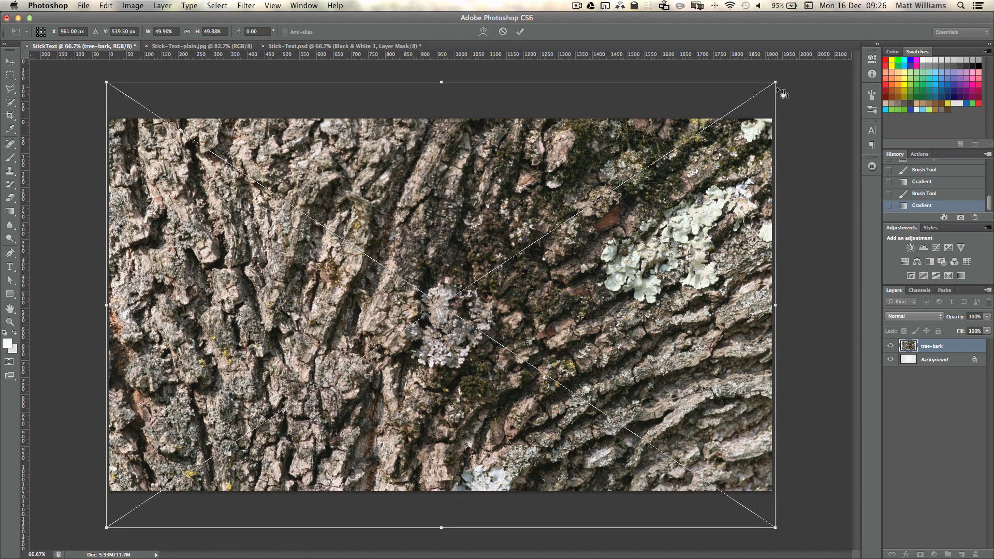
pyautogui.press('Return')
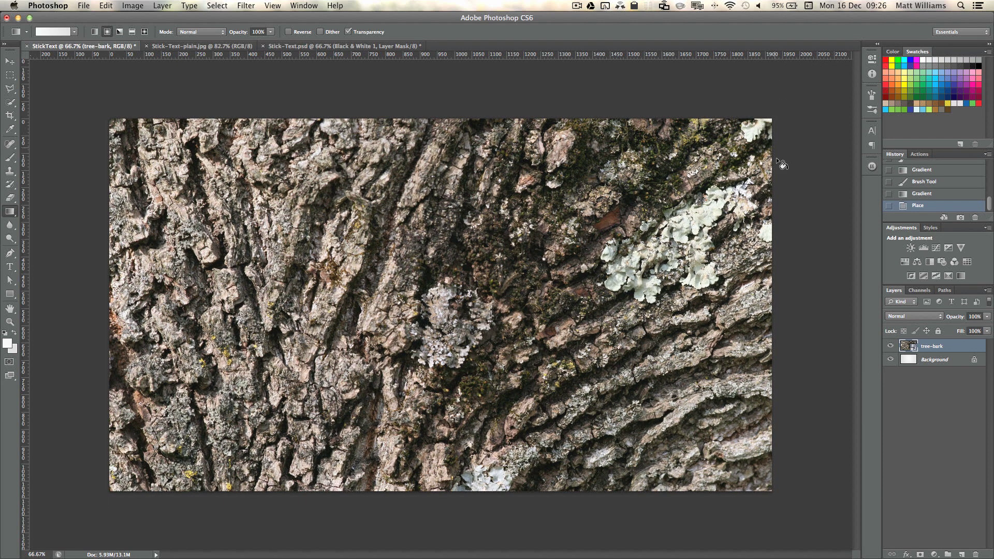
# - Set the tree-bark layer's blend mode to Overlay and its opacity to 29%
pyautogui.click(912, 318)
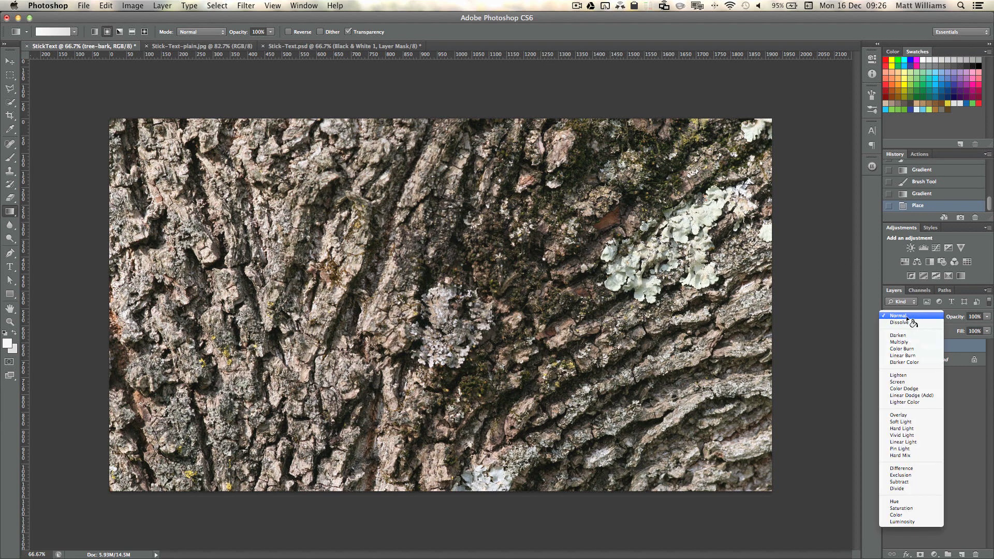
pyautogui.click(918, 416)
pyautogui.click(987, 317)
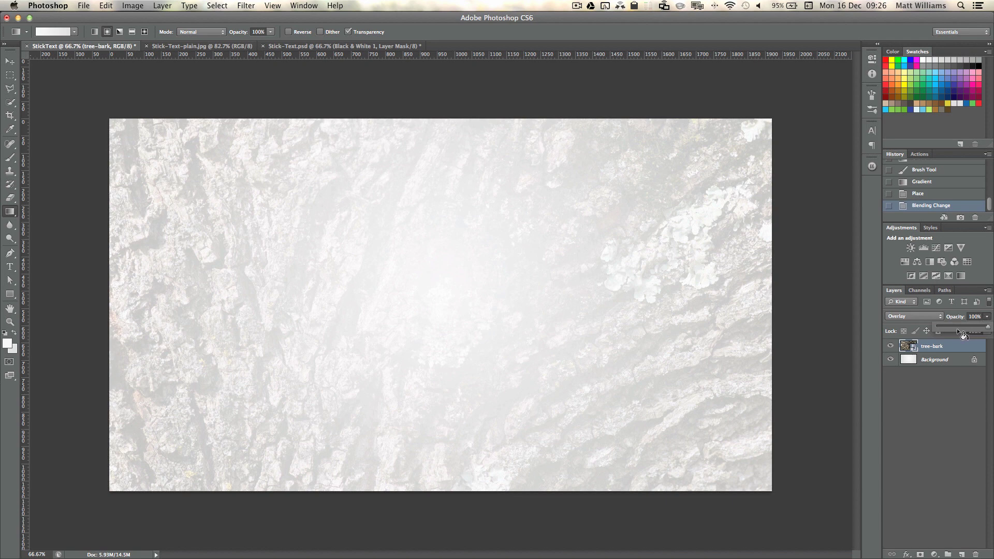
pyautogui.moveTo(963, 335); pyautogui.dragTo(956, 328)
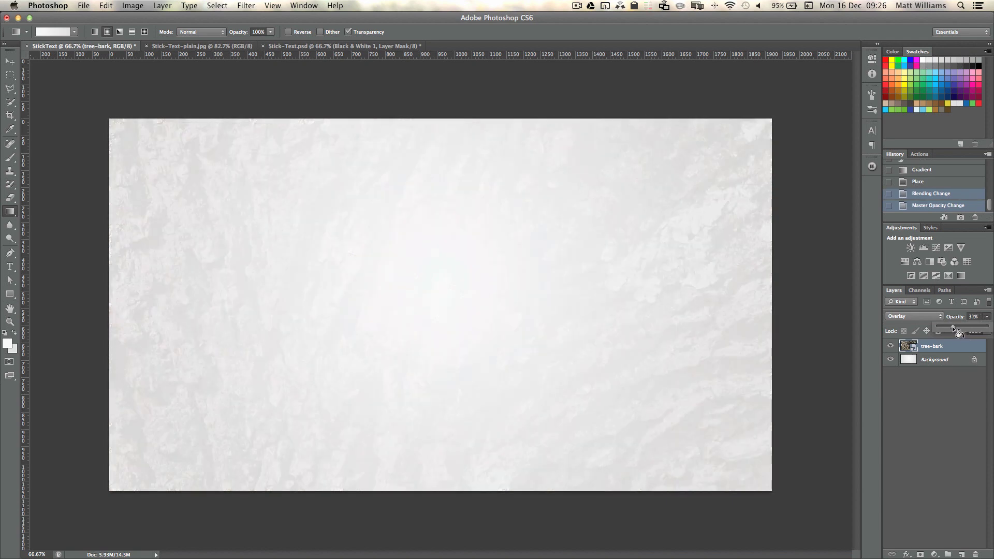
pyautogui.moveTo(953, 328); pyautogui.dragTo(952, 326)
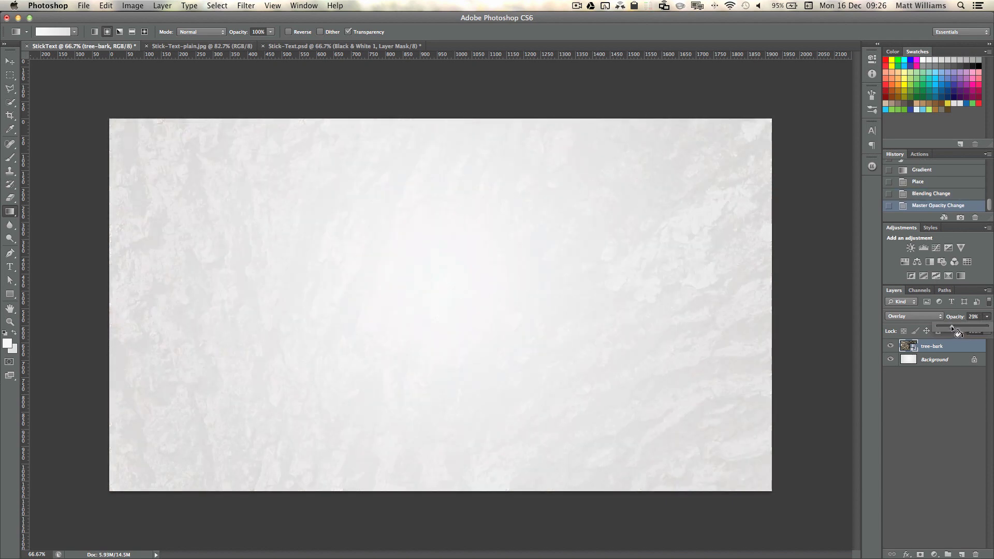
# - Place grass.jpg from the ASSETS folder and scale it up from its centre to cover the whole canvas
pyautogui.click(84, 5)
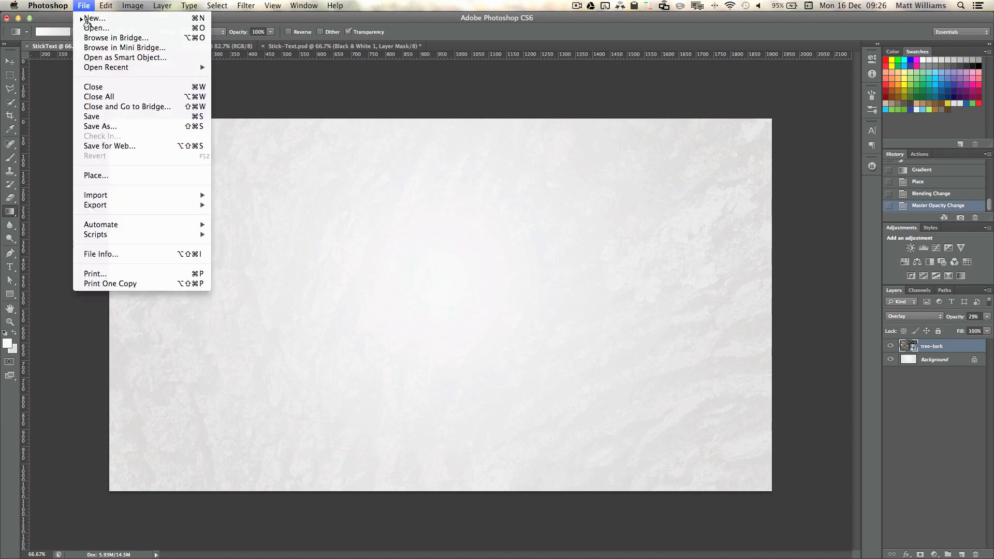
pyautogui.click(154, 178)
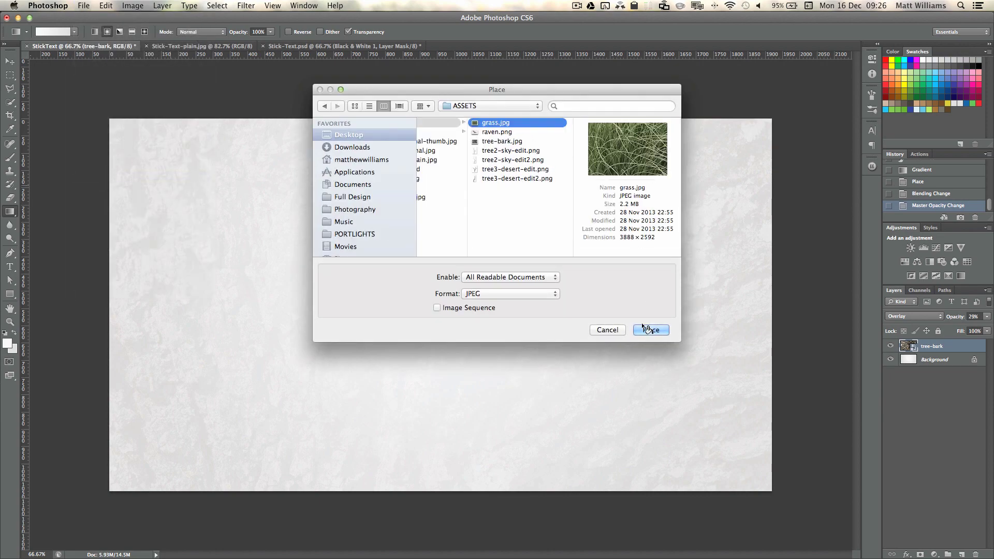
pyautogui.press('space')
pyautogui.press('space')
pyautogui.click(657, 330)
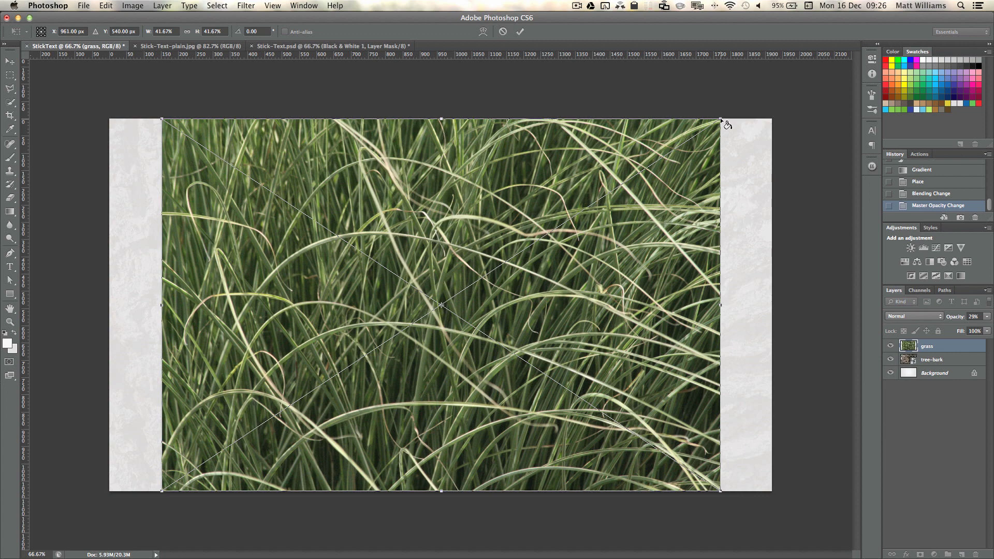
pyautogui.moveTo(721, 119); pyautogui.dragTo(780, 89)
pyautogui.press('Return')
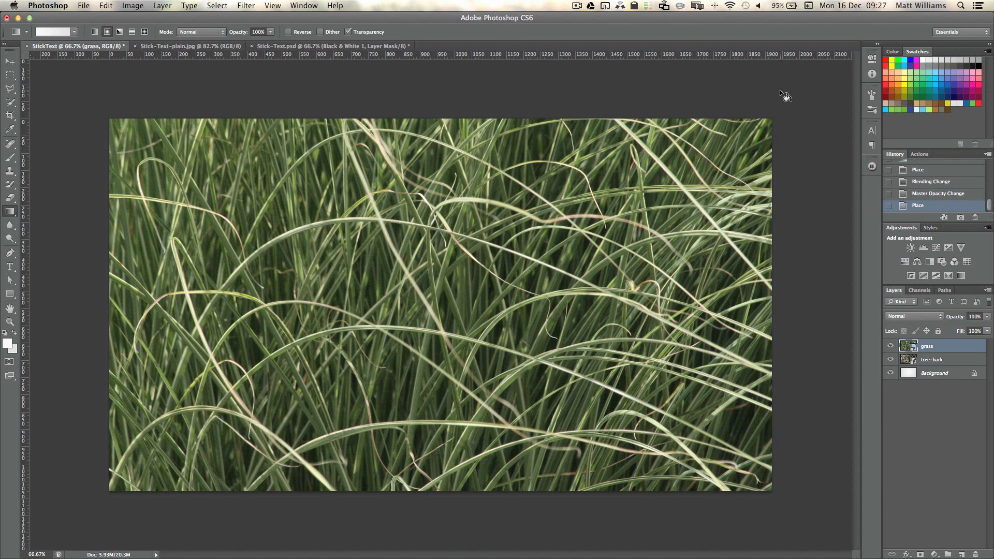
# - Set the grass layer's blend mode to Overlay and its opacity to 30%
pyautogui.click(909, 317)
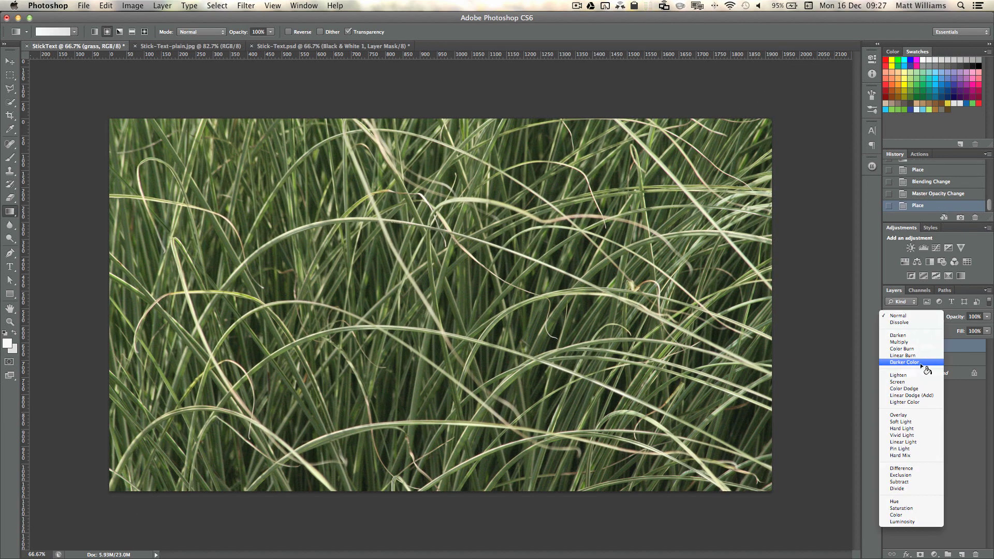
pyautogui.click(901, 416)
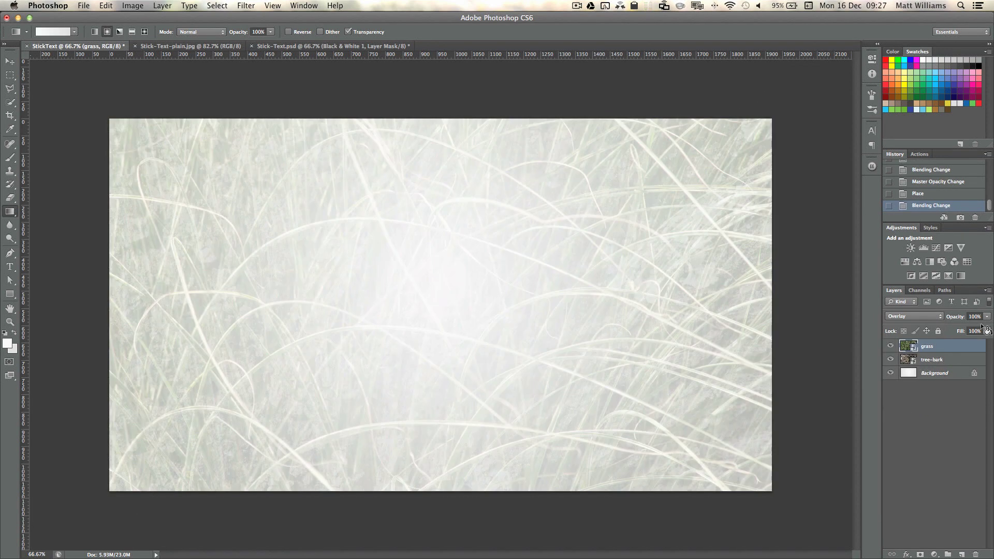
pyautogui.click(987, 317)
pyautogui.moveTo(958, 327); pyautogui.dragTo(953, 328)
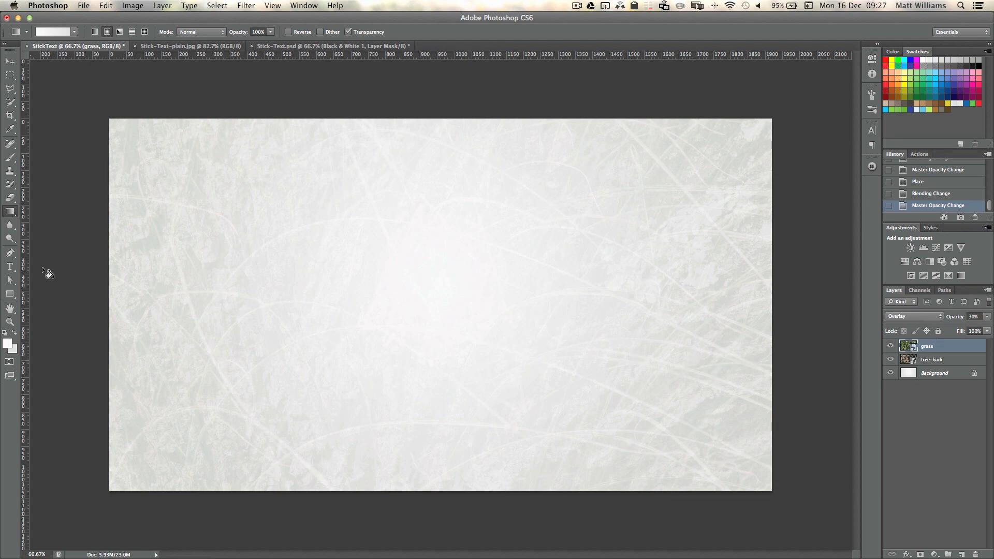
# - Add a Black & White adjustment layer with the Default preset above the grass layer
pyautogui.click(930, 261)
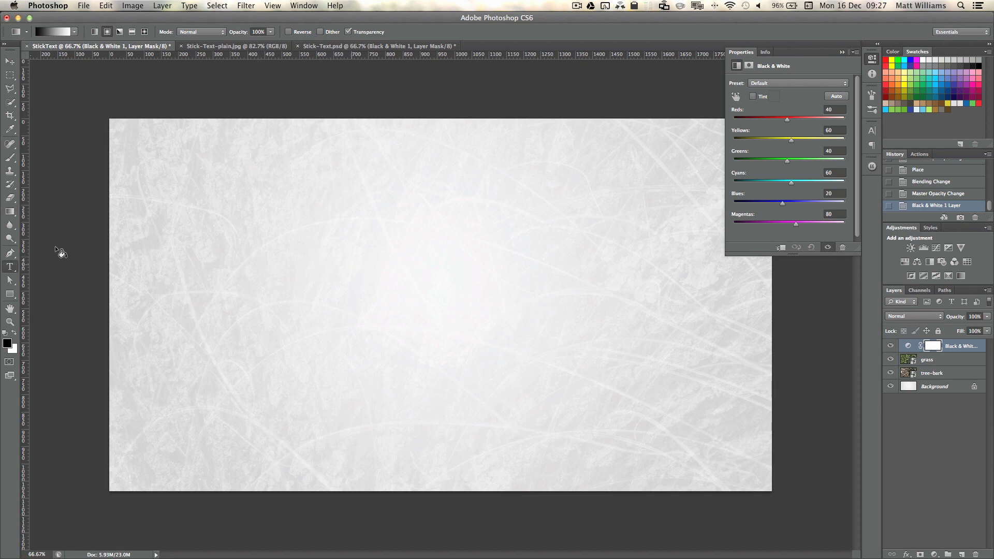
# - Add a text layer reading "STICK" in Myriad Pro Semibold above the Black & White adjustment layer
pyautogui.click(10, 267)
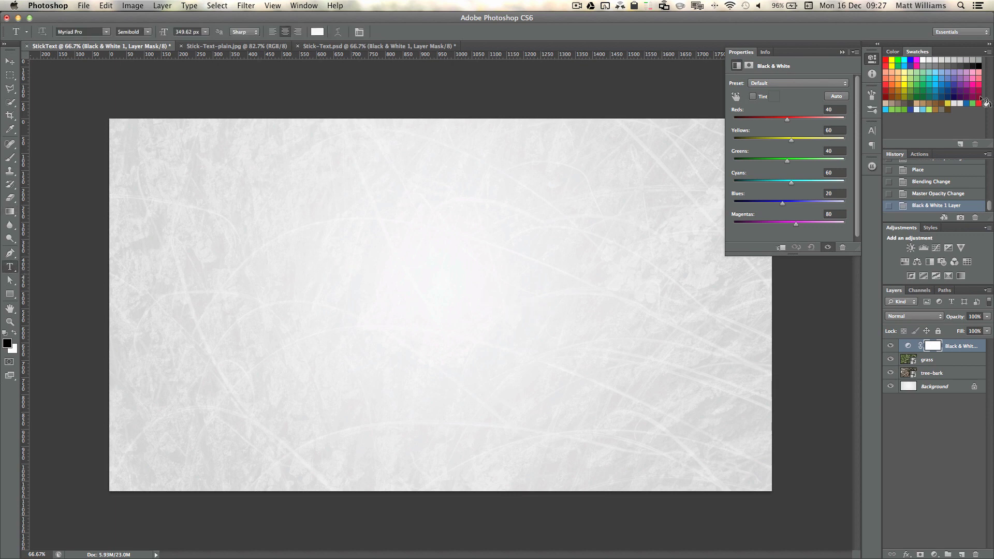
pyautogui.click(877, 132)
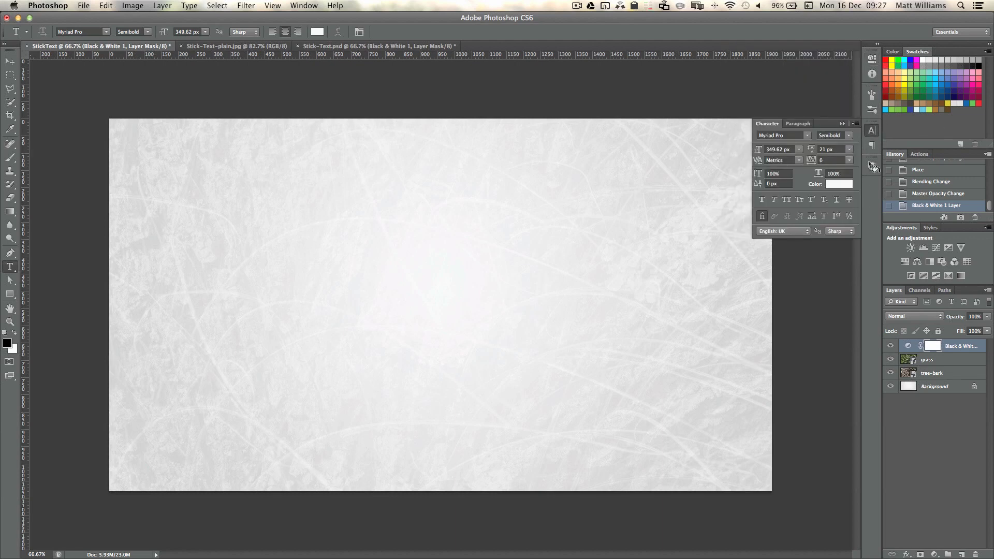
pyautogui.click(313, 7)
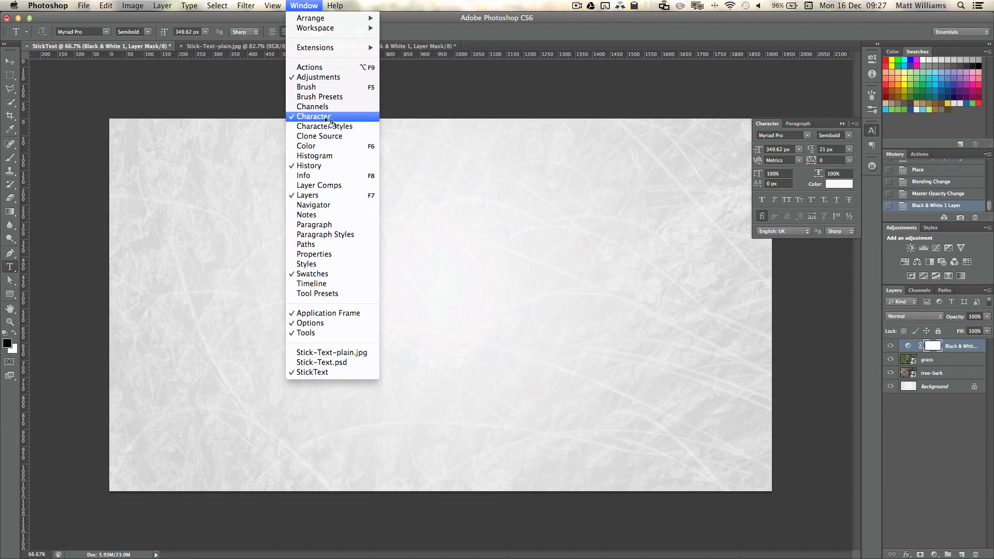
pyautogui.click(301, 6)
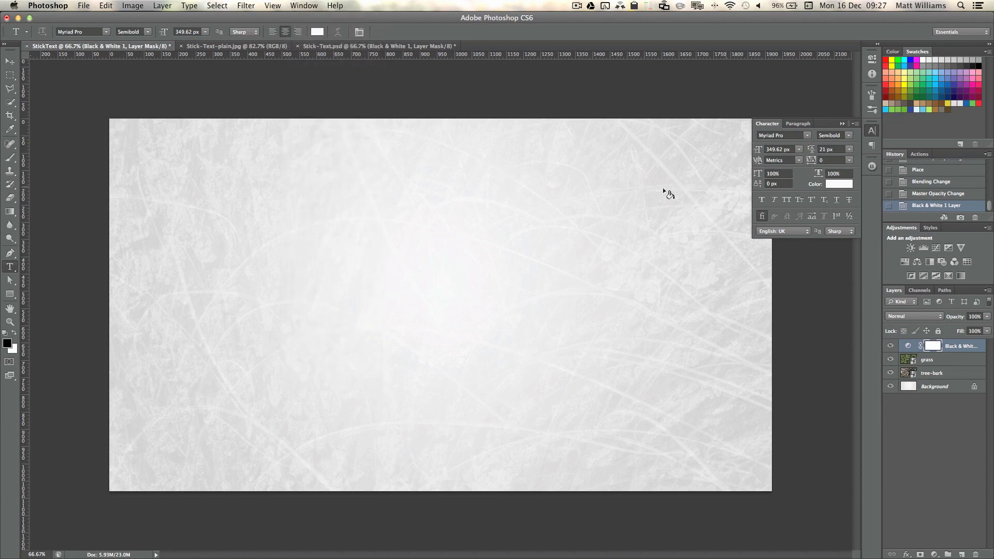
pyautogui.click(809, 137)
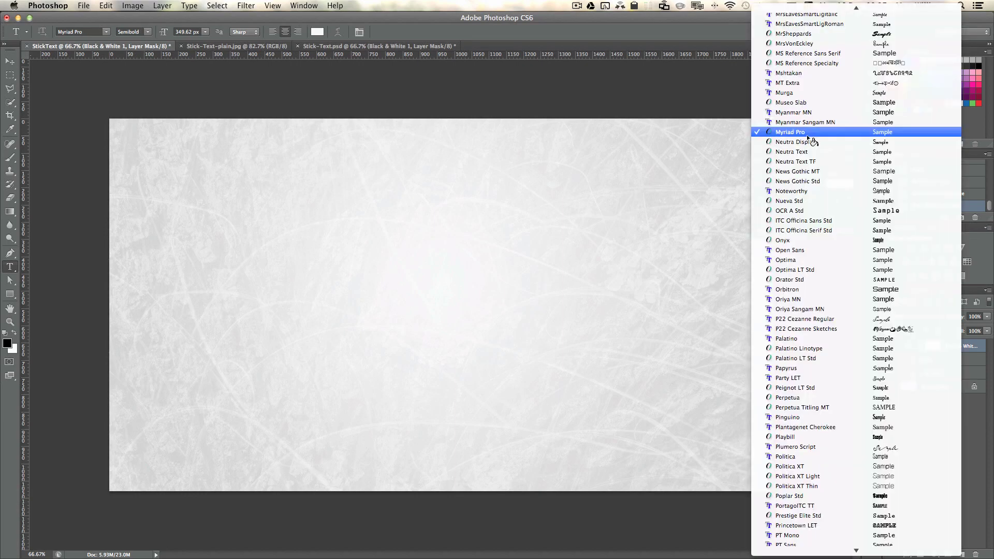
pyautogui.click(809, 136)
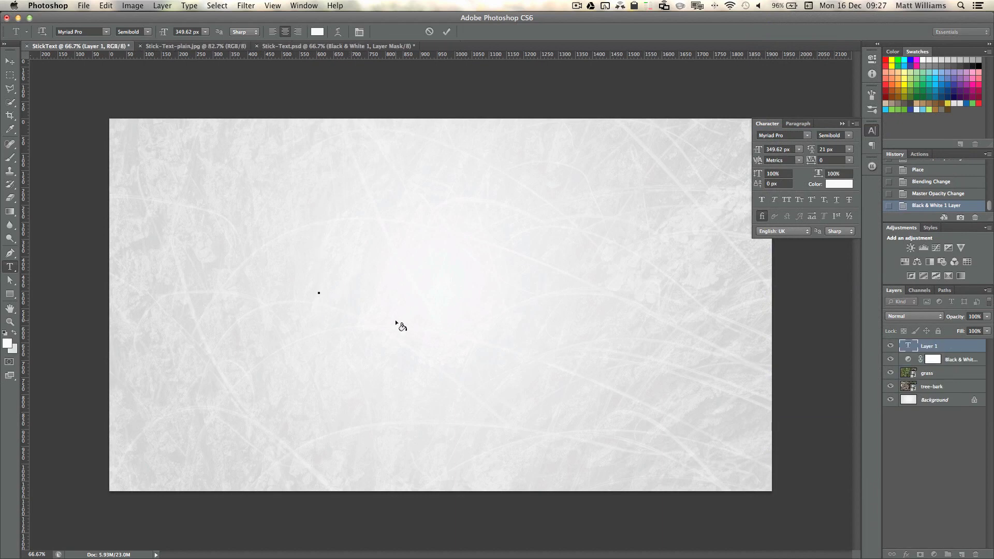
pyautogui.write('STICK')
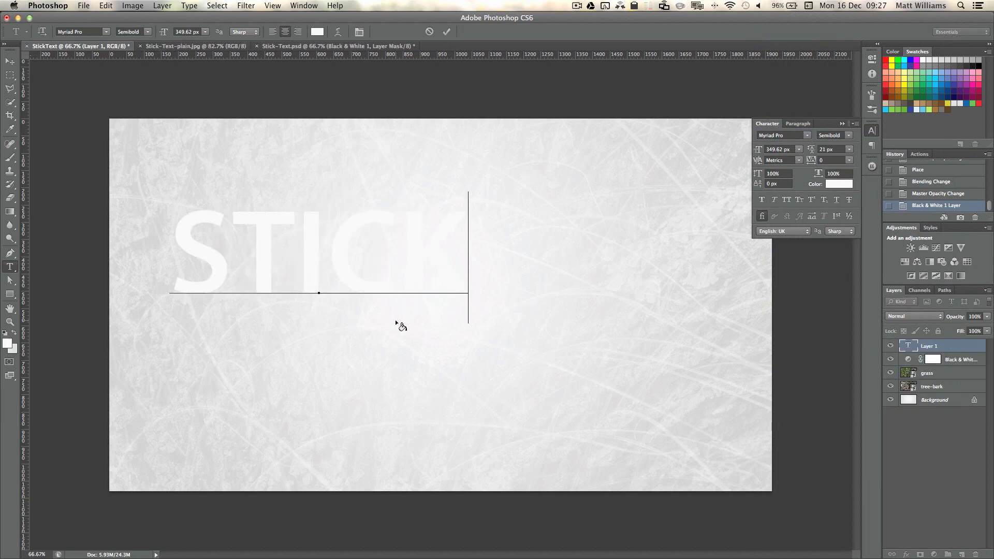
pyautogui.click(446, 32)
# - Move the STICK text towards the middle of the canvas and set its colour to black
pyautogui.press('v')
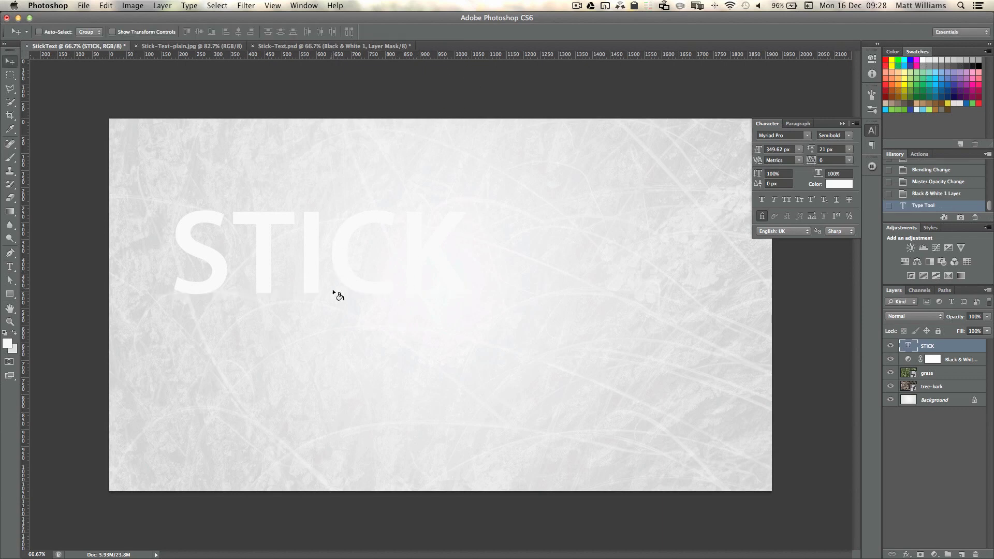
pyautogui.moveTo(333, 290); pyautogui.dragTo(470, 314)
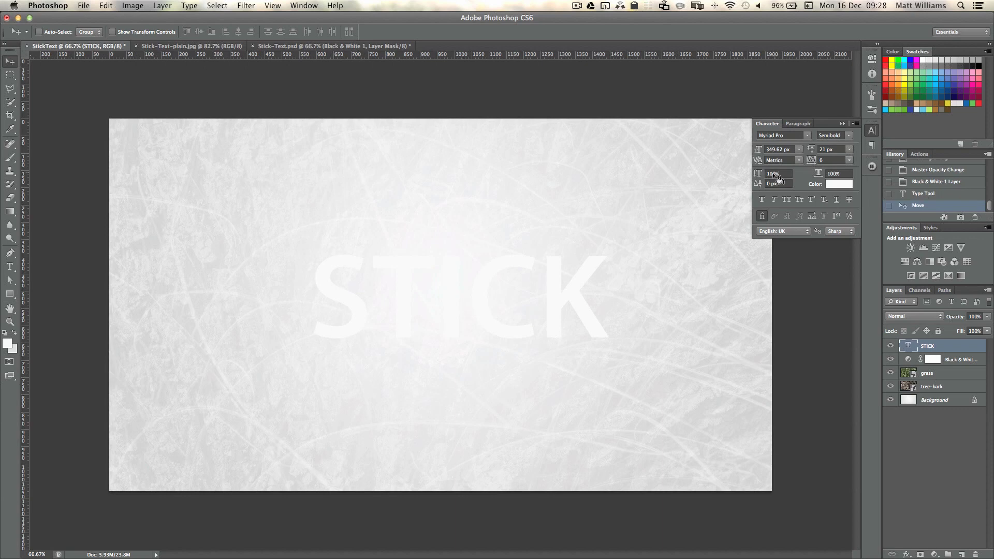
pyautogui.click(849, 187)
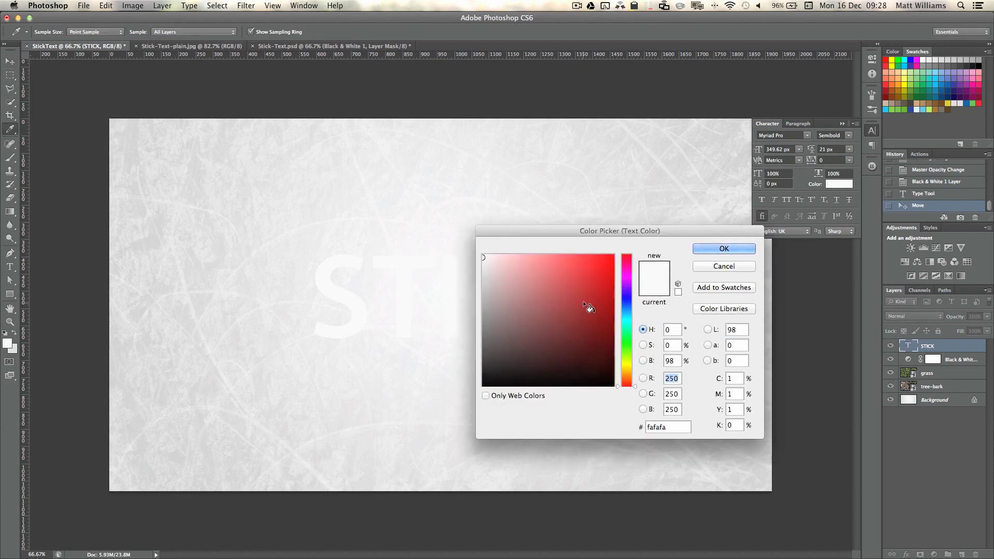
pyautogui.moveTo(590, 309); pyautogui.dragTo(426, 442)
pyautogui.click(720, 250)
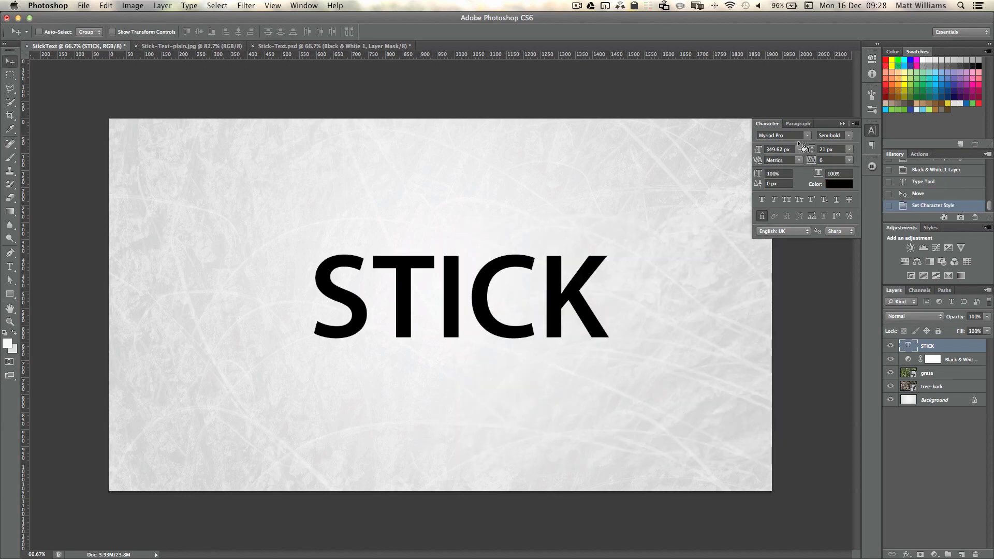
# - Set the STICK text's font size to 560 px and reposition the enlarged word near the canvas centre
pyautogui.click(782, 150)
pyautogui.write('560')
pyautogui.press('Return')
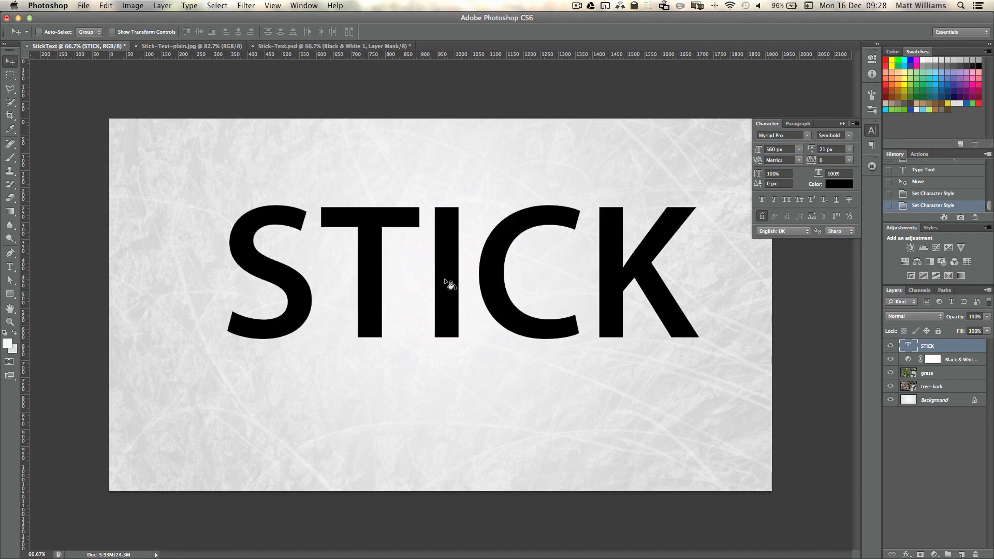
pyautogui.moveTo(448, 283); pyautogui.dragTo(541, 297)
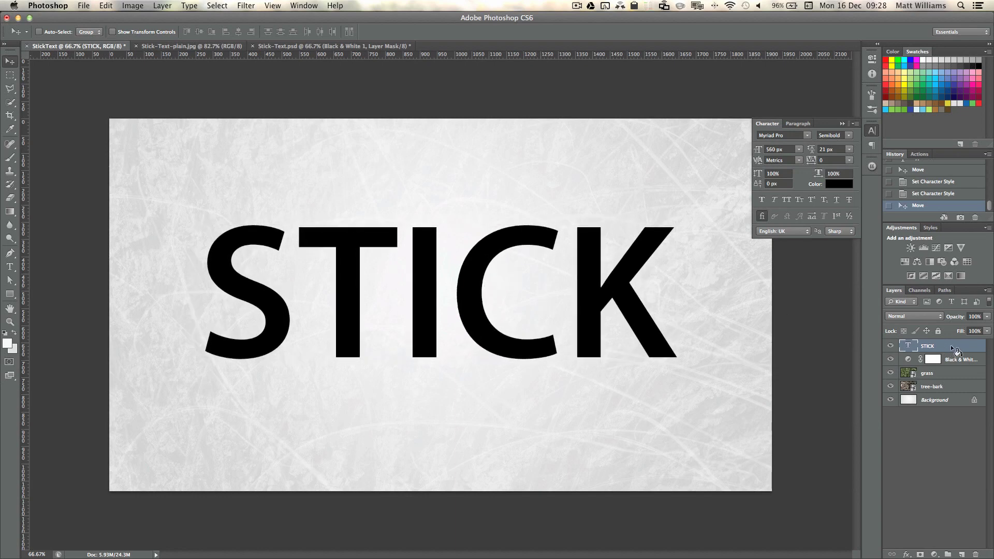
# - Align the STICK layer with the Background layer by vertical and horizontal centers, and deselect both layers
pyautogui.moveTo(957, 352); pyautogui.dragTo(956, 407)
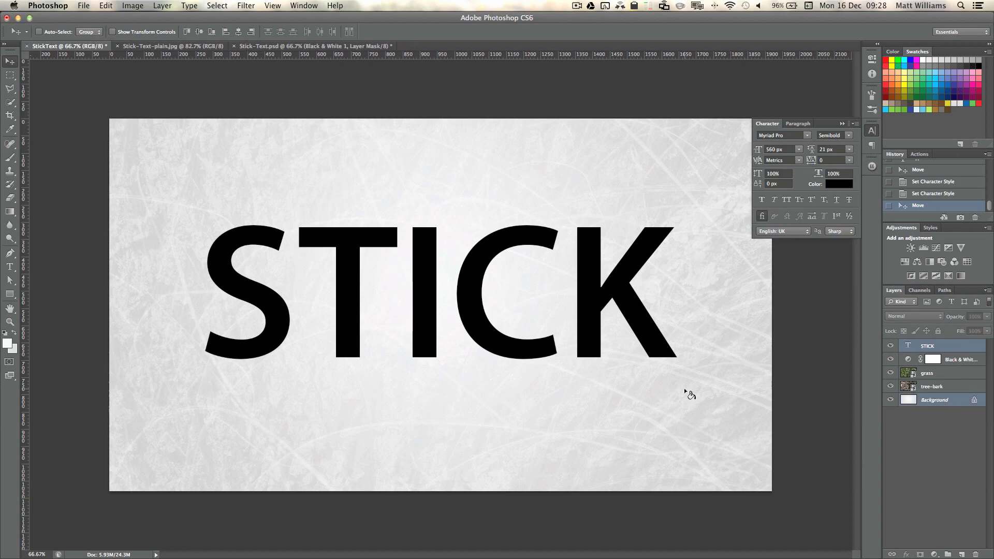
pyautogui.click(162, 5)
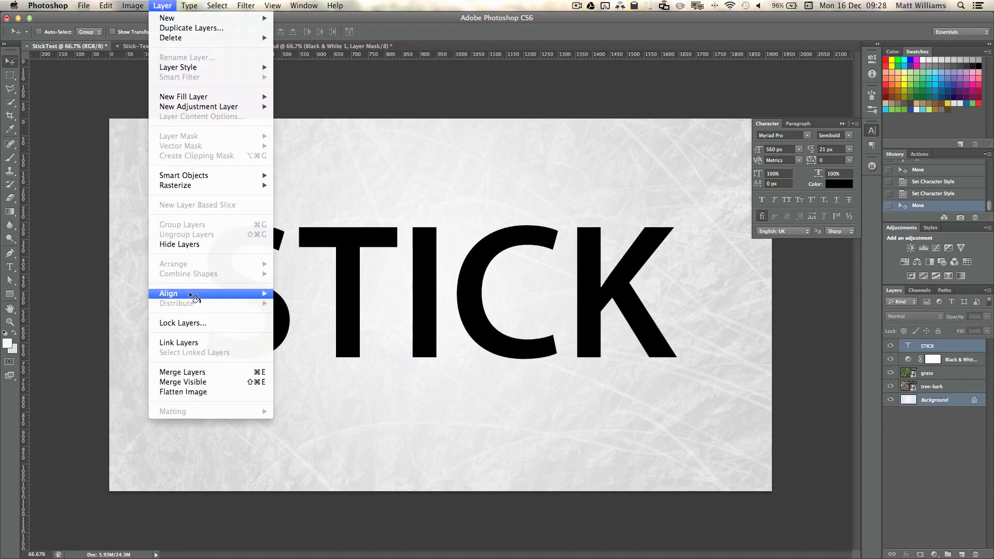
pyautogui.moveTo(202, 293)
pyautogui.click(341, 308)
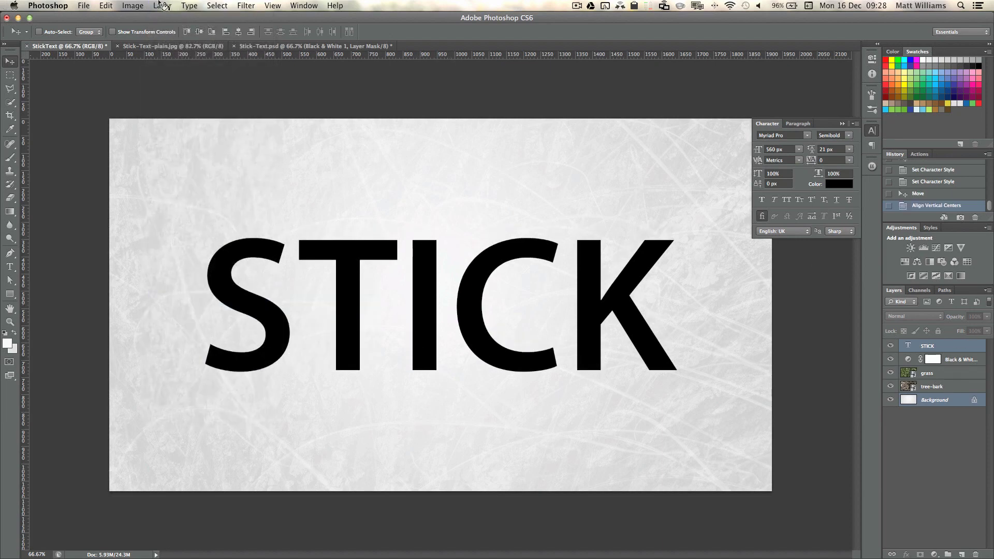
pyautogui.click(162, 6)
pyautogui.moveTo(213, 294)
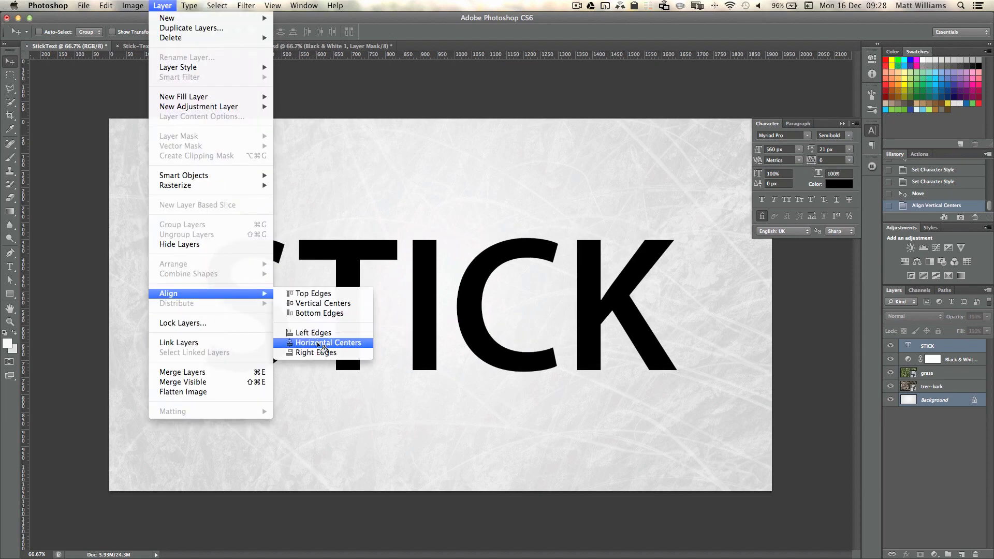
pyautogui.click(321, 343)
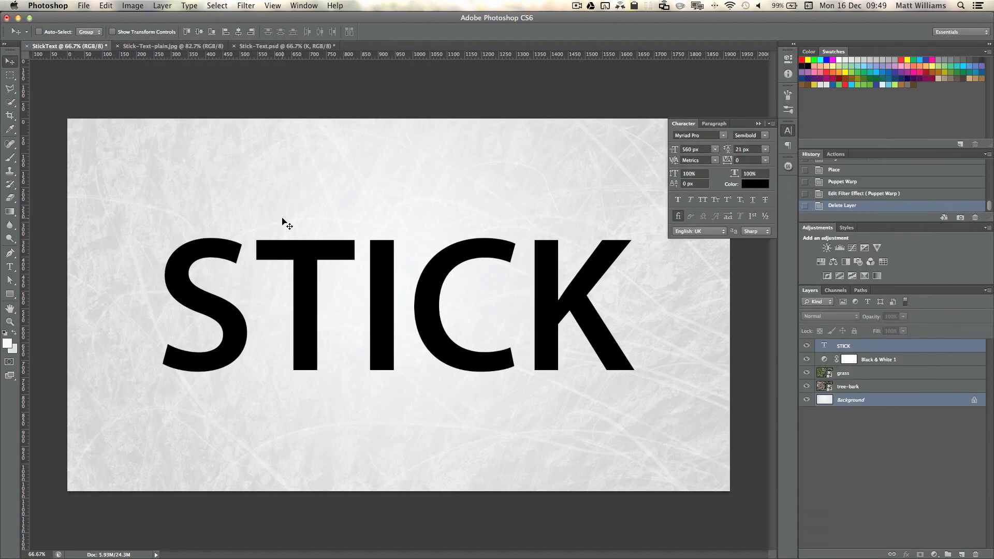
pyautogui.click(904, 447)
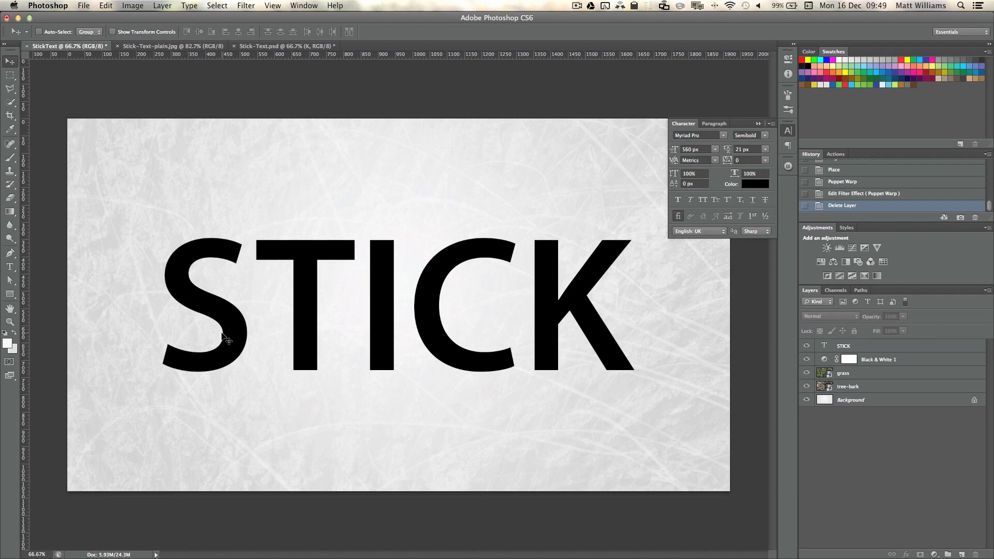
# - Preview the source photos tree1-lone.jpg, tree2-sky.jpg and tree3-desert.jpg among the files available to place
pyautogui.click(82, 6)
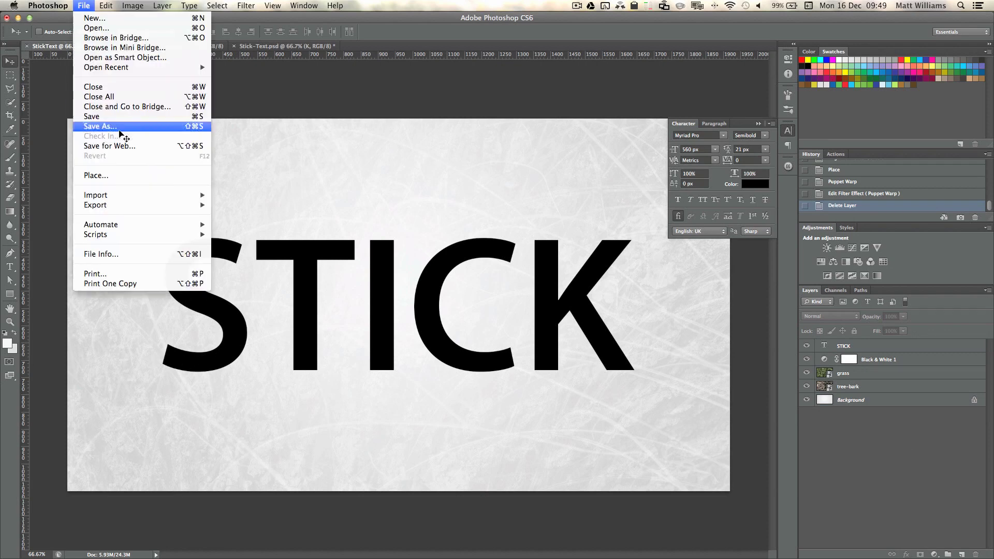
pyautogui.click(131, 176)
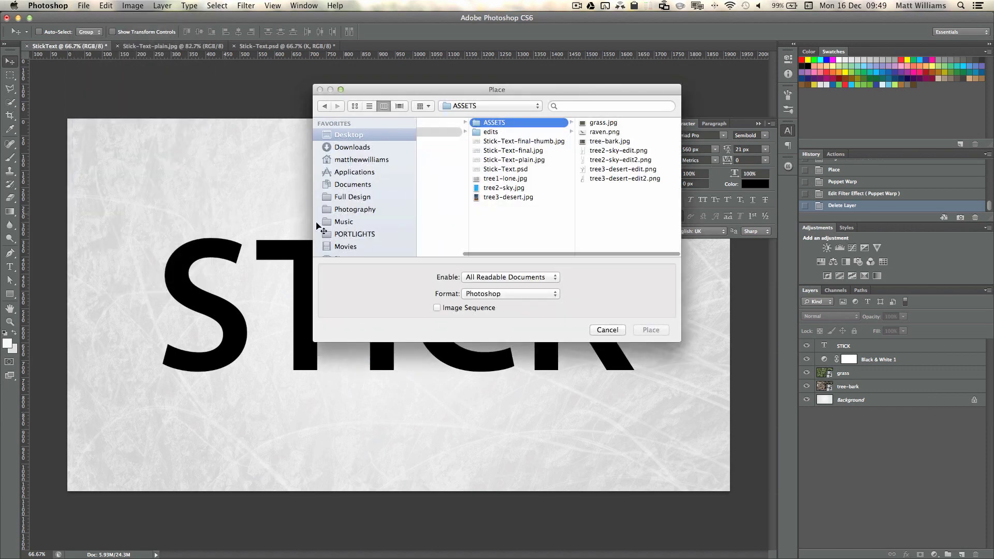
pyautogui.click(522, 178)
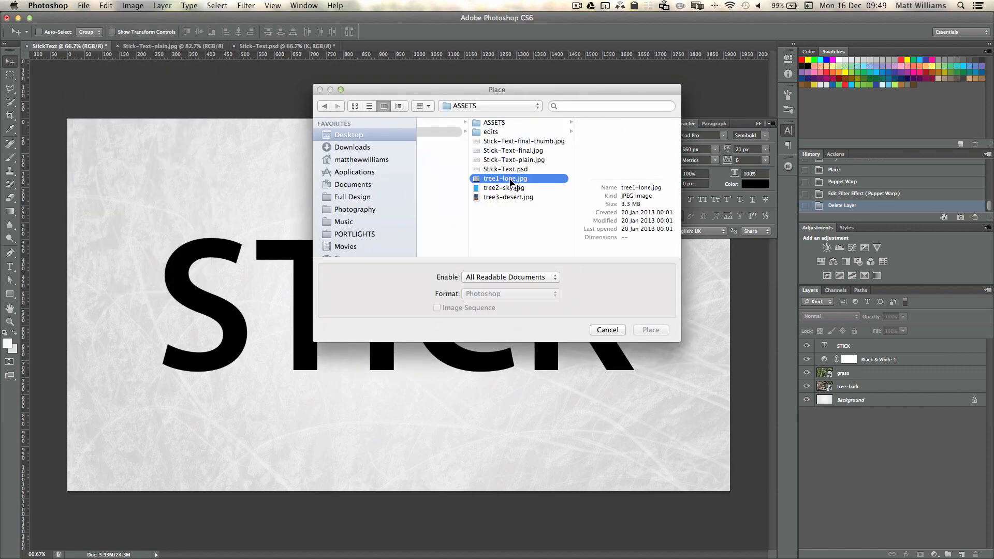
pyautogui.doubleClick(514, 180)
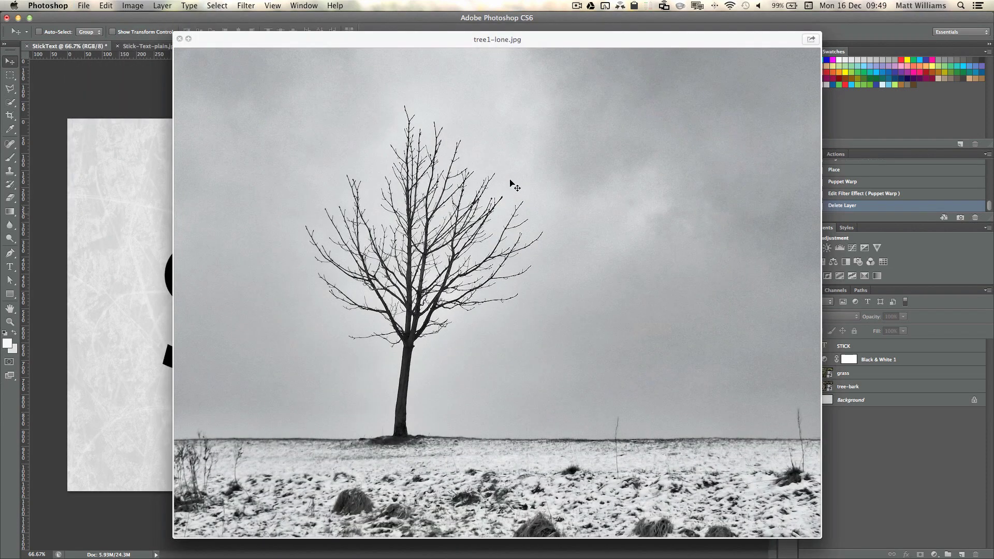
pyautogui.press('Down')
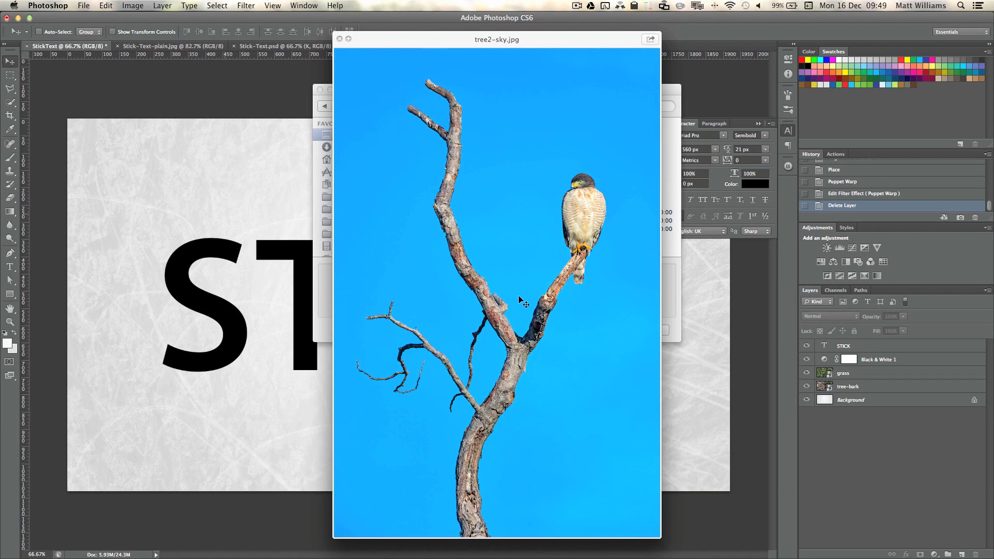
pyautogui.press('space')
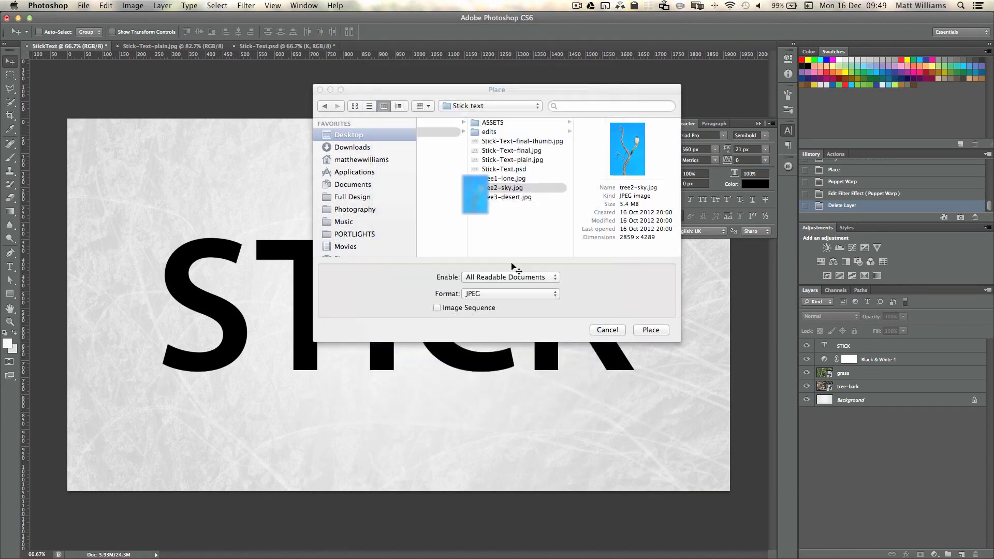
pyautogui.press('Down')
pyautogui.press('space')
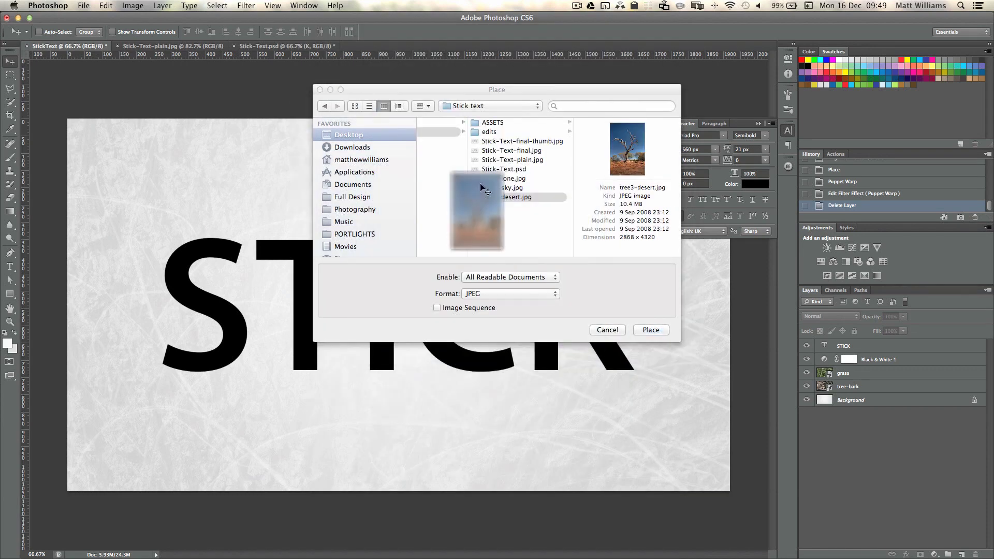
pyautogui.press('space')
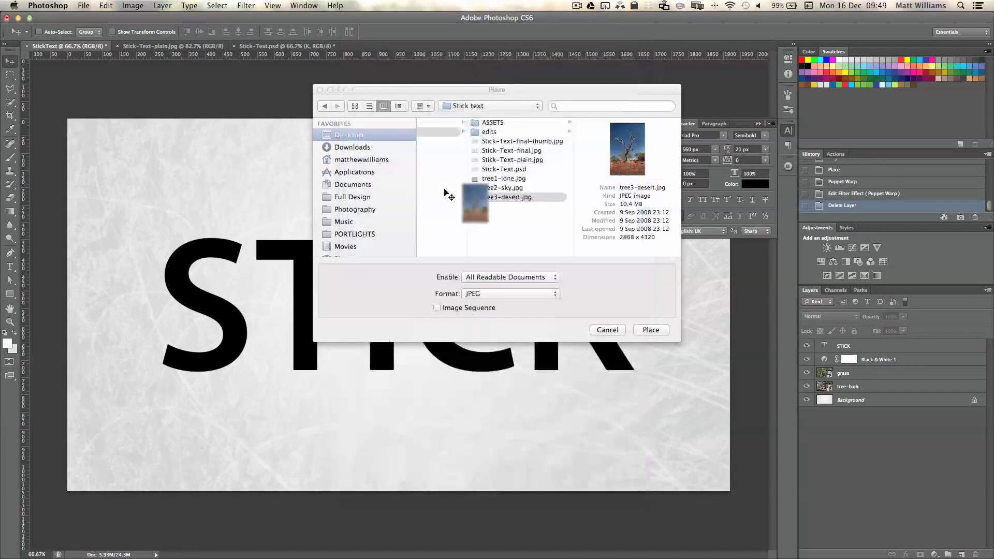
# - Preview the cut-out tree2-sky-edit.png in the ASSETS folder, and place tree2-sky-edit2.png into the document
pyautogui.click(495, 123)
pyautogui.click(602, 151)
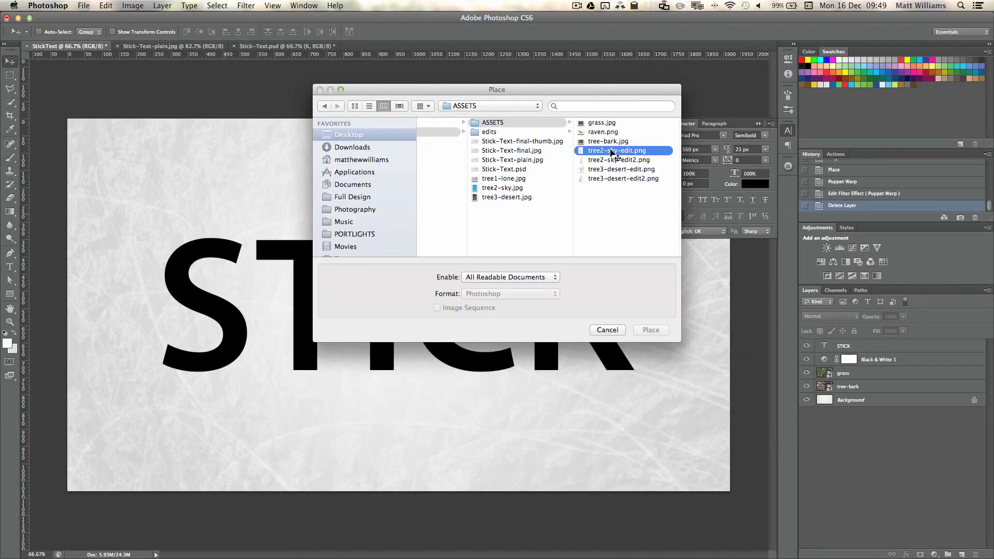
pyautogui.press('space')
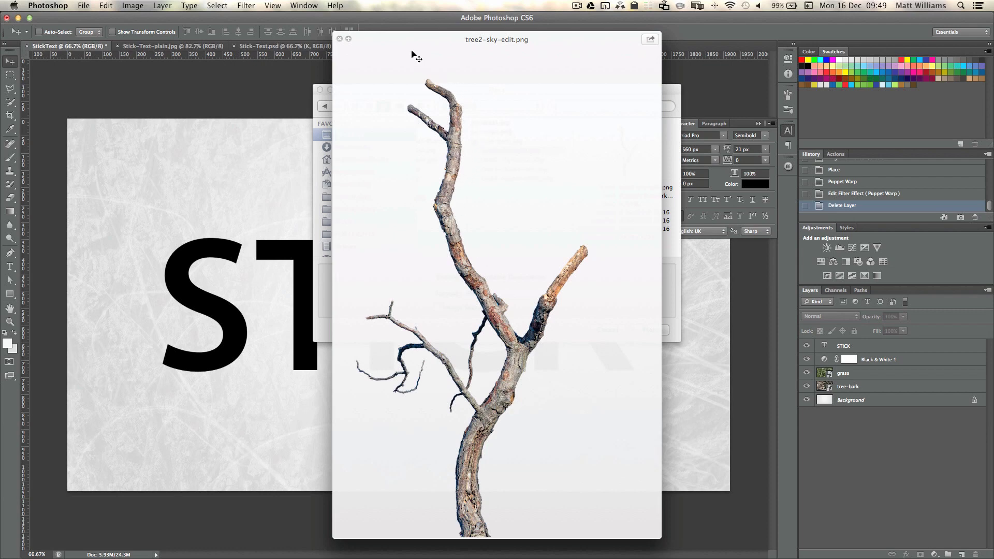
pyautogui.press('space')
pyautogui.press('Left')
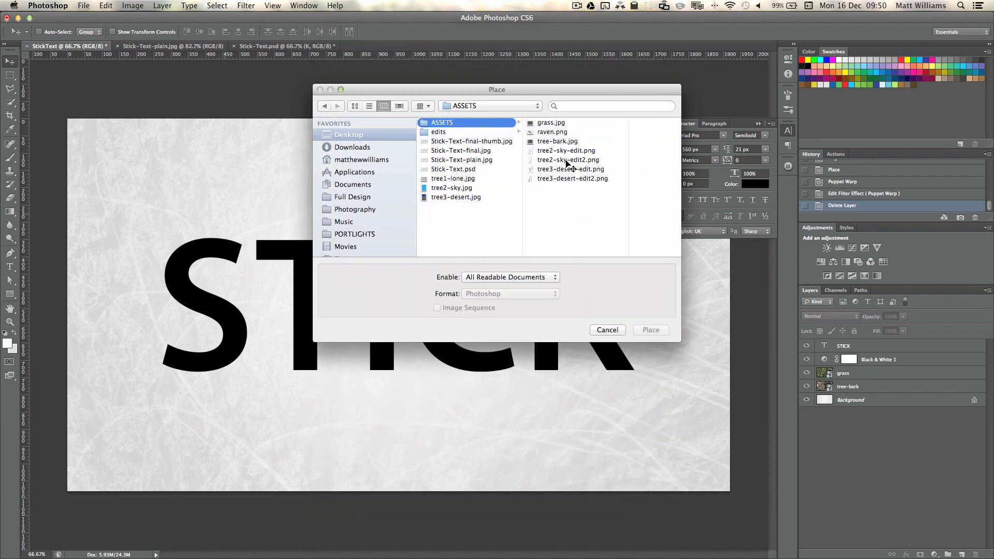
pyautogui.click(567, 160)
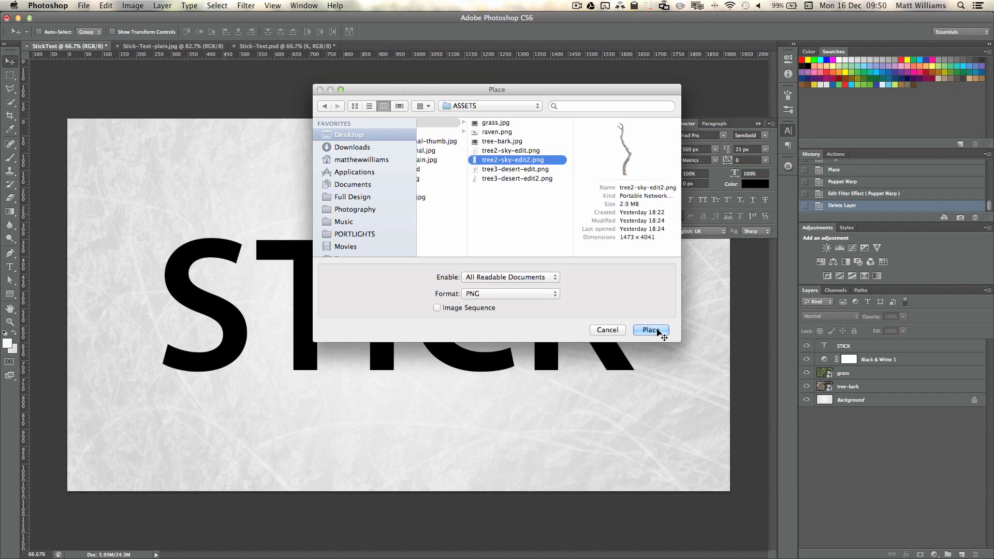
pyautogui.click(651, 331)
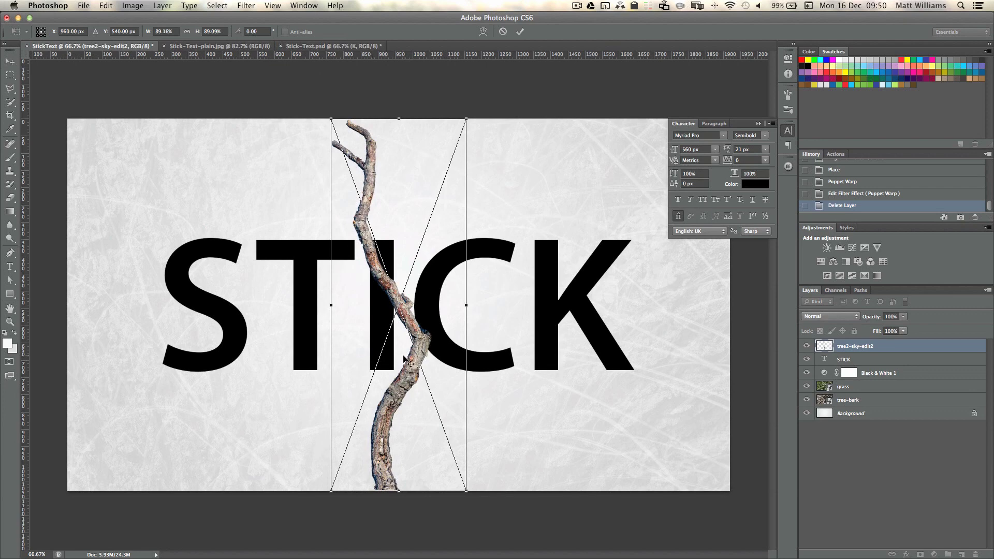
# - Scale the placed tree2-sky-edit2 branch to about 60%, rotate it about 154°, and position its forked end over the S
pyautogui.moveTo(411, 369); pyautogui.dragTo(236, 356)
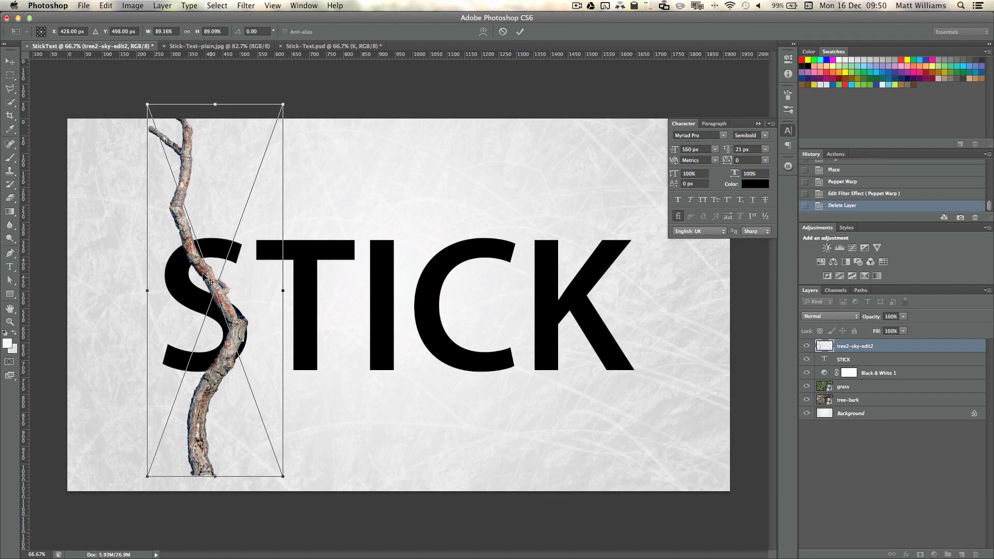
pyautogui.moveTo(189, 224); pyautogui.dragTo(197, 202)
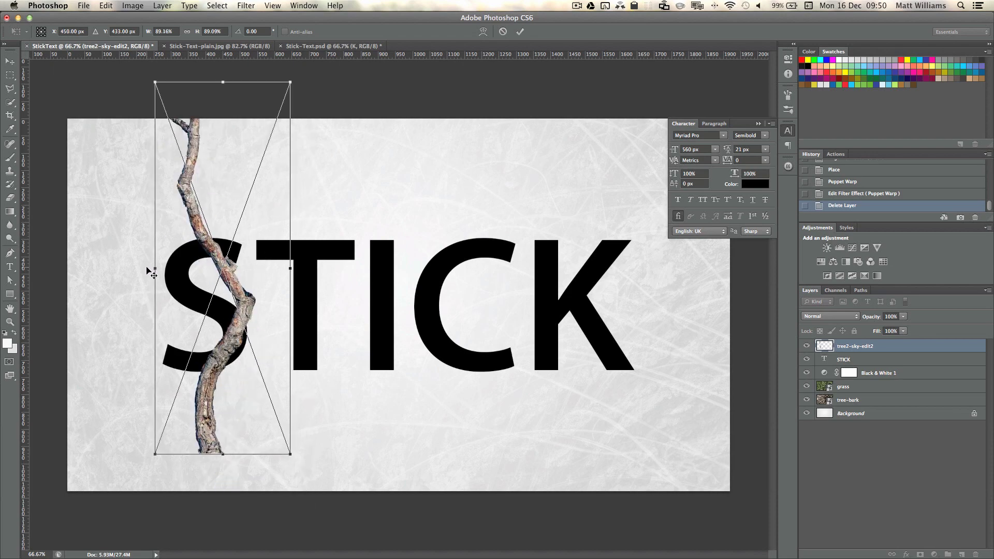
pyautogui.moveTo(147, 267); pyautogui.dragTo(197, 283)
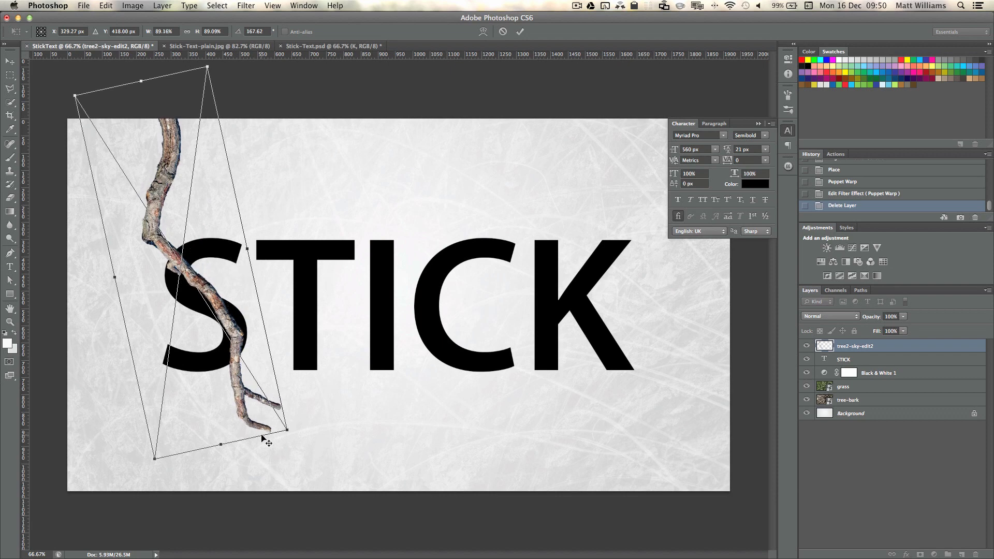
pyautogui.moveTo(289, 433); pyautogui.dragTo(196, 326)
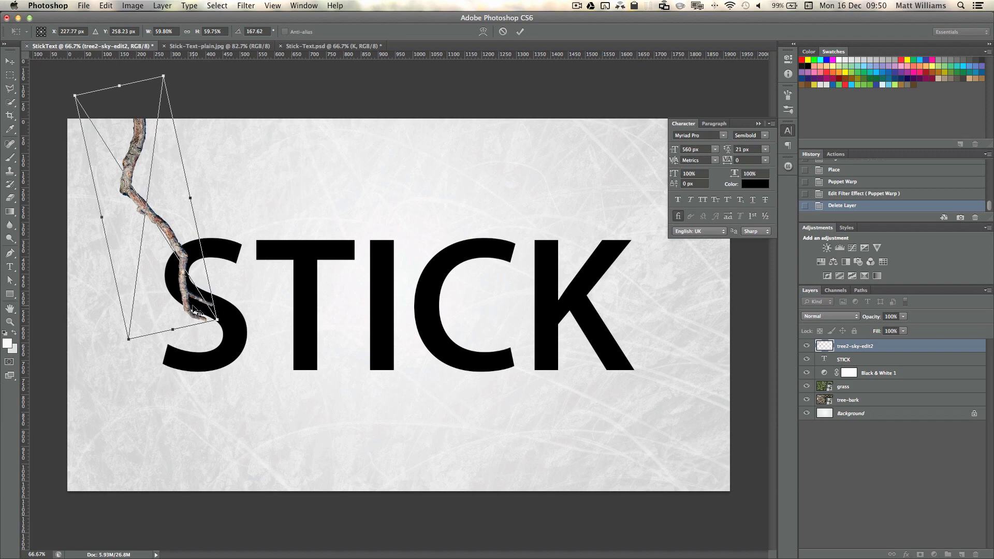
pyautogui.moveTo(168, 225); pyautogui.dragTo(196, 246)
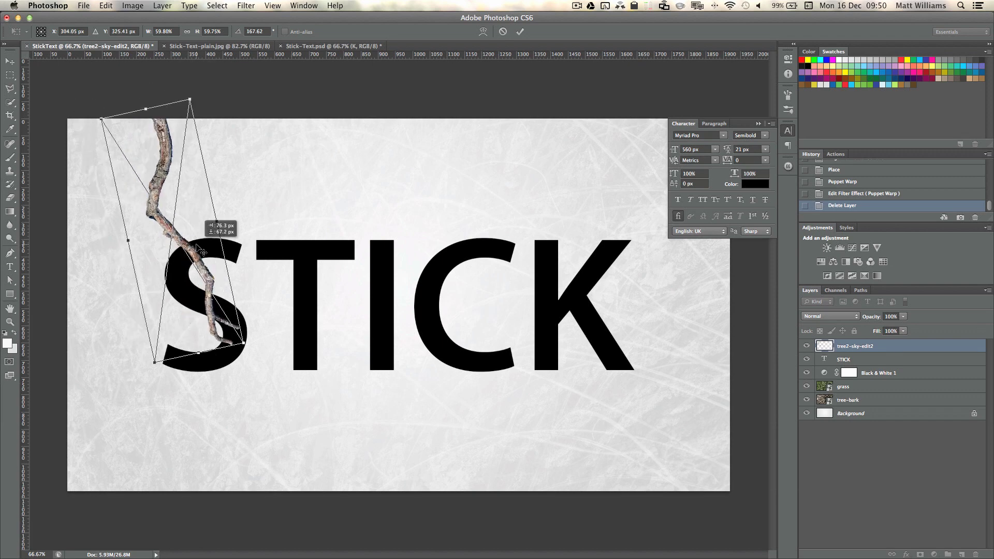
pyautogui.moveTo(259, 293); pyautogui.dragTo(195, 267)
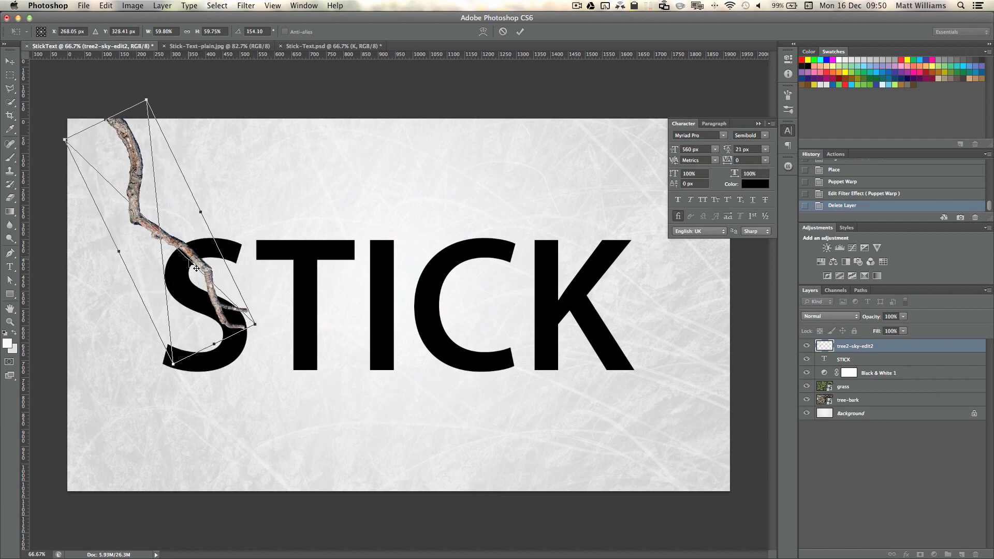
pyautogui.press('Return')
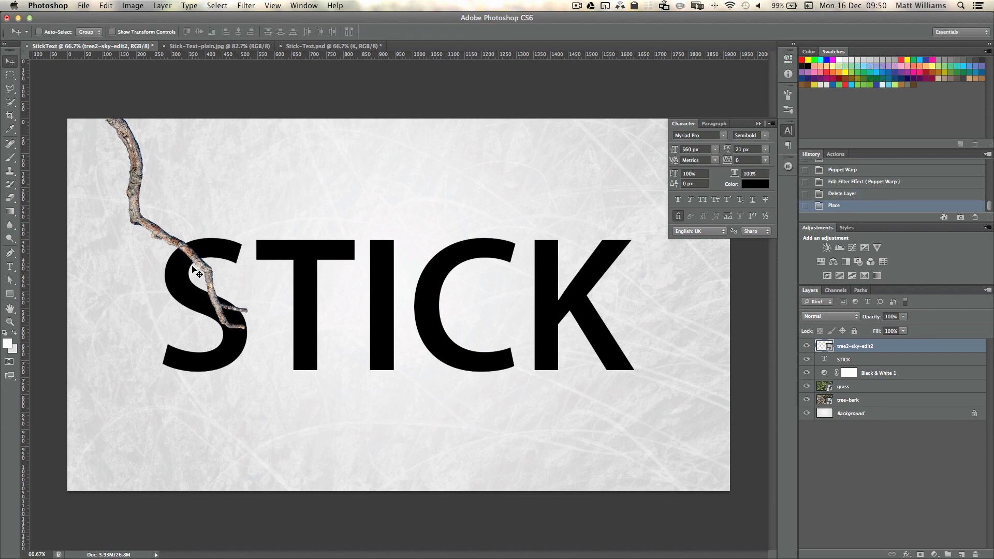
# - Puppet Warp the tree2-sky-edit2 branch so it curves around the upper half of the S, with its thick end extending towards the T
pyautogui.click(108, 5)
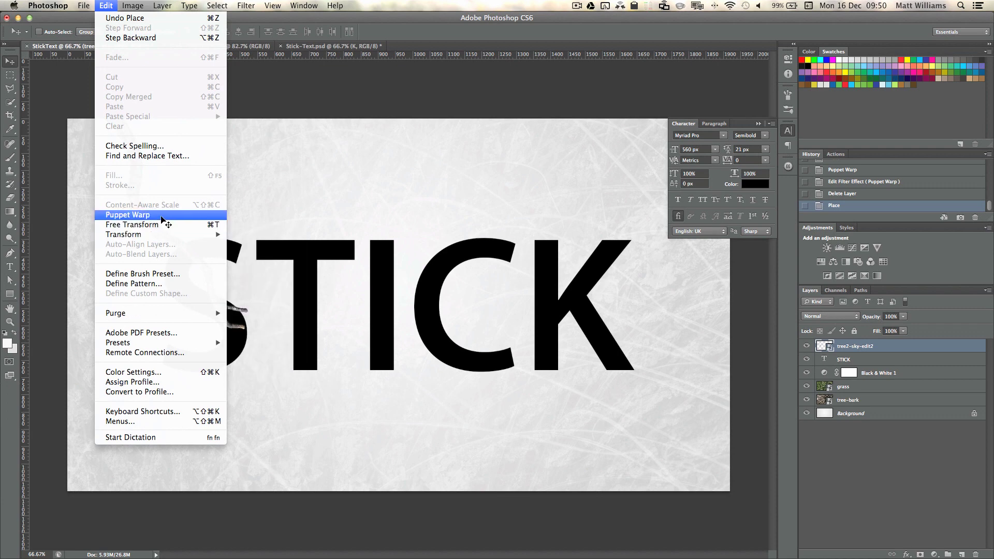
pyautogui.click(162, 220)
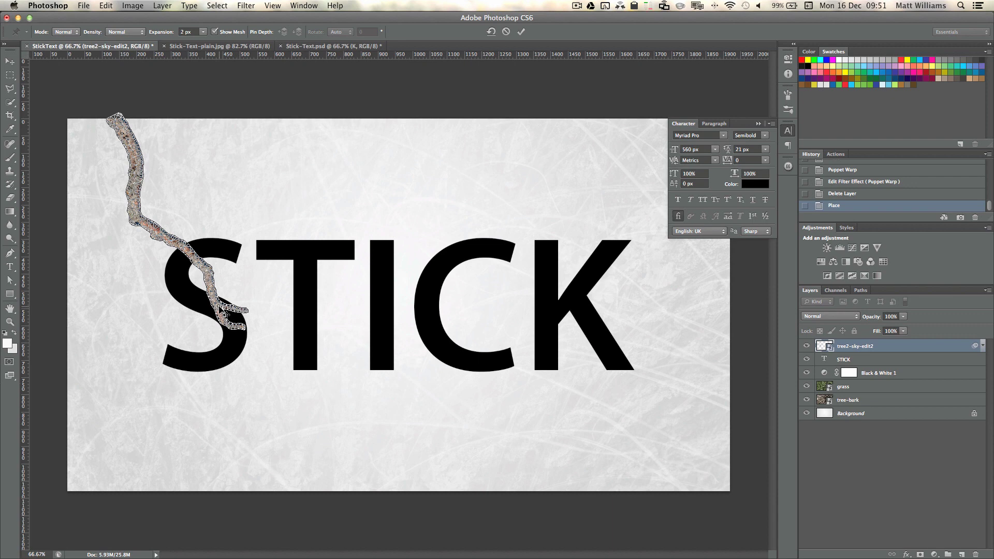
pyautogui.click(219, 307)
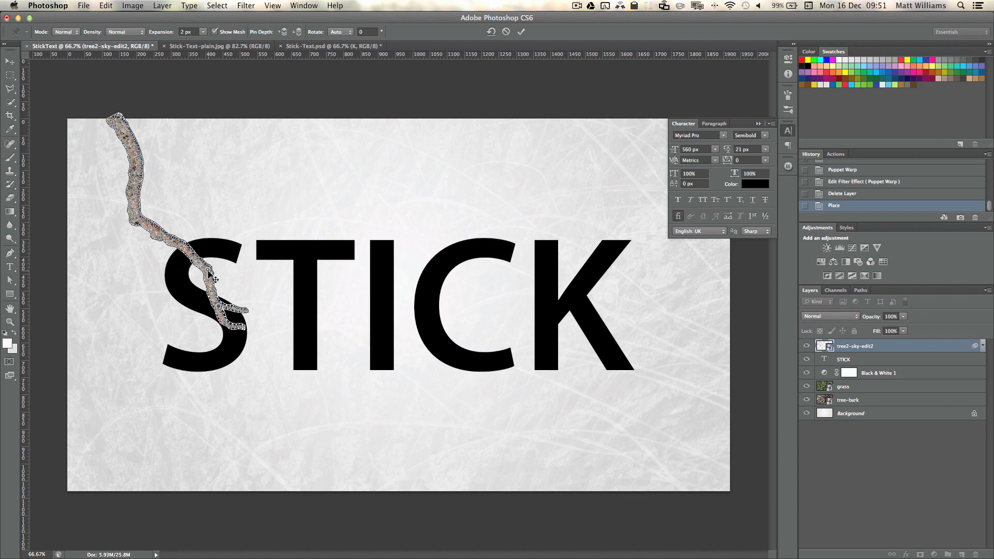
pyautogui.moveTo(214, 277); pyautogui.dragTo(194, 300)
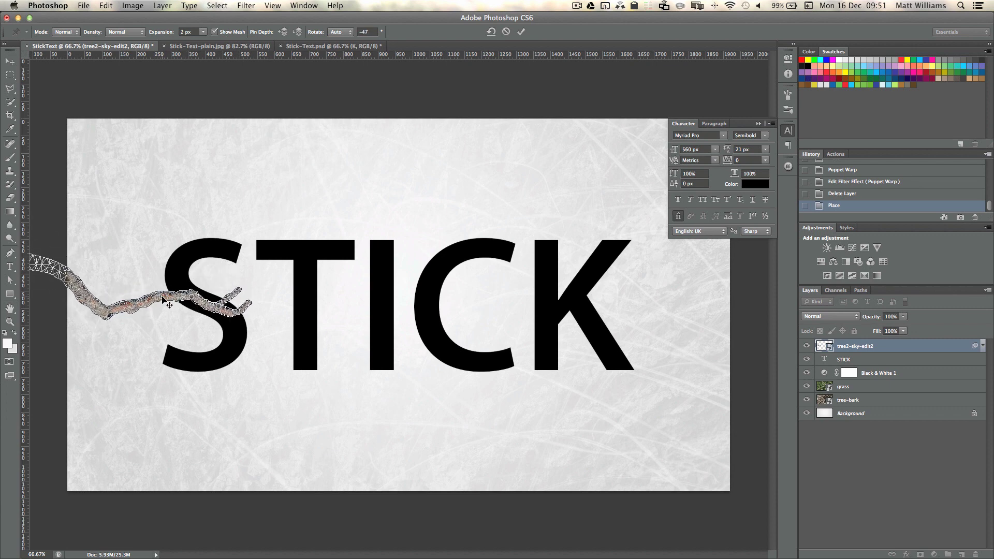
pyautogui.moveTo(168, 305); pyautogui.dragTo(199, 257)
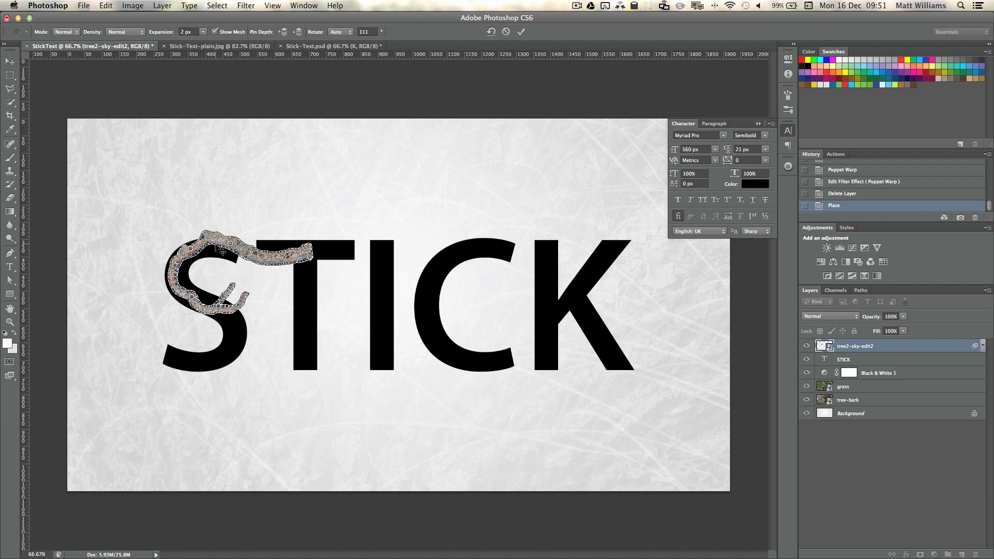
pyautogui.click(211, 238)
pyautogui.moveTo(213, 245); pyautogui.dragTo(231, 249)
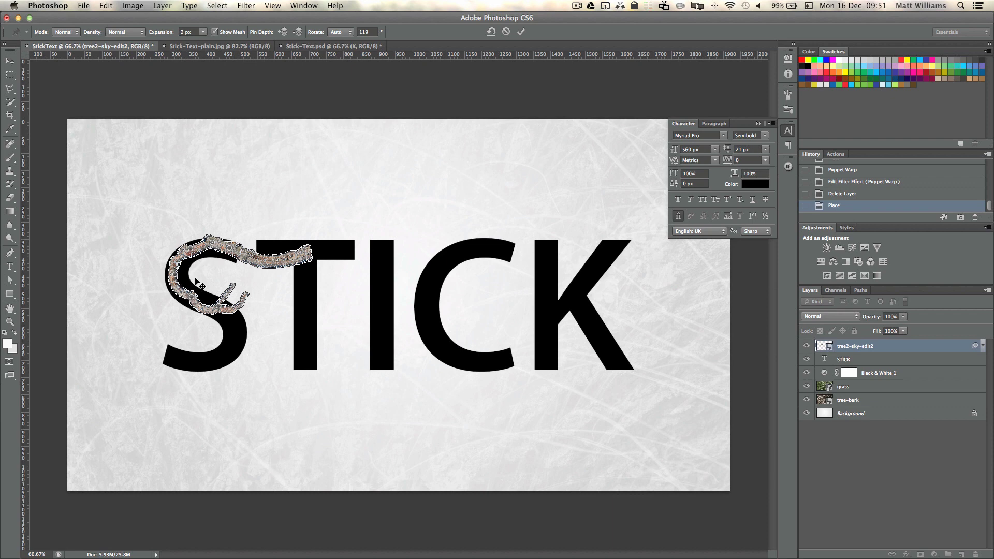
pyautogui.click(522, 32)
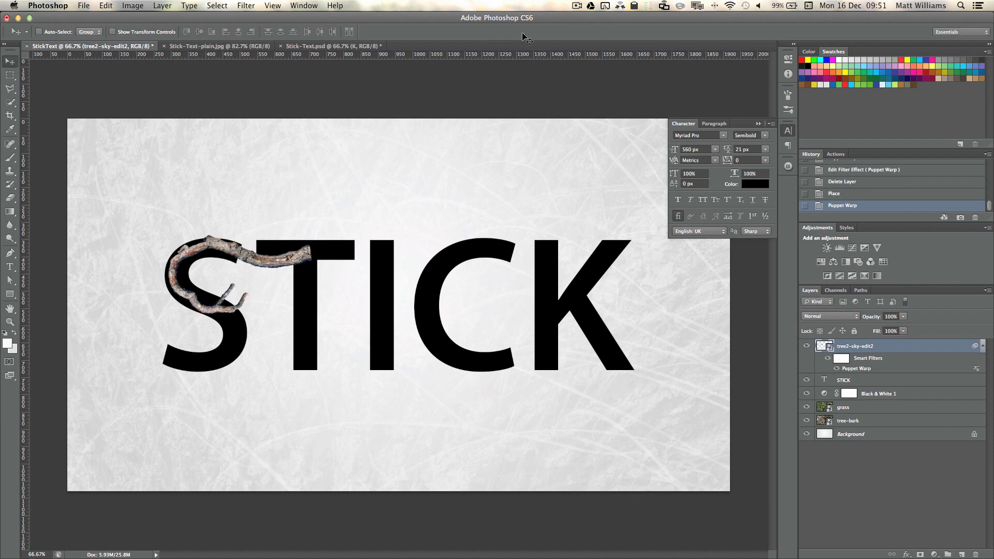
# - Compare the branch with its Puppet Warp off and on, and re-edit the warp to bend both twig tips down along the S's middle stroke
pyautogui.click(839, 369)
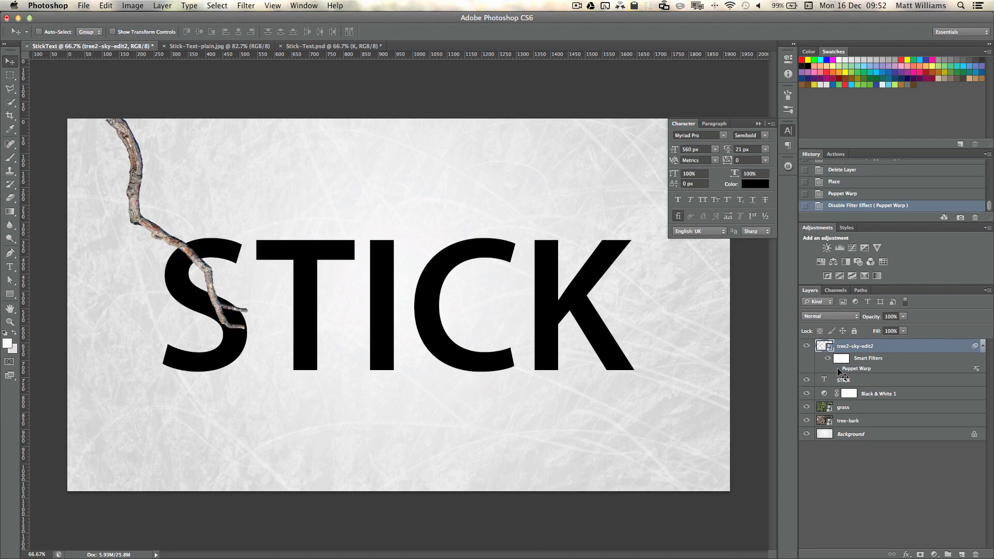
pyautogui.click(839, 369)
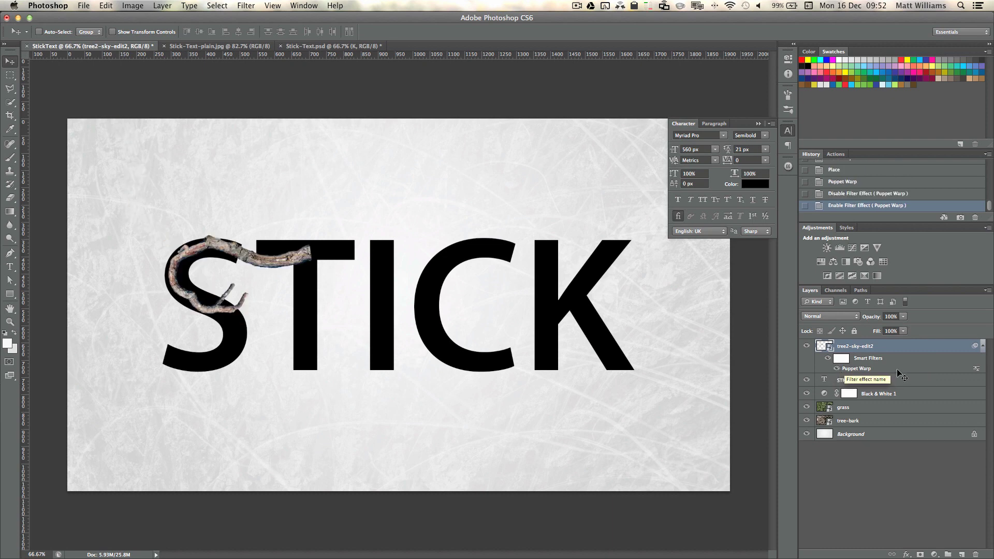
pyautogui.doubleClick(880, 369)
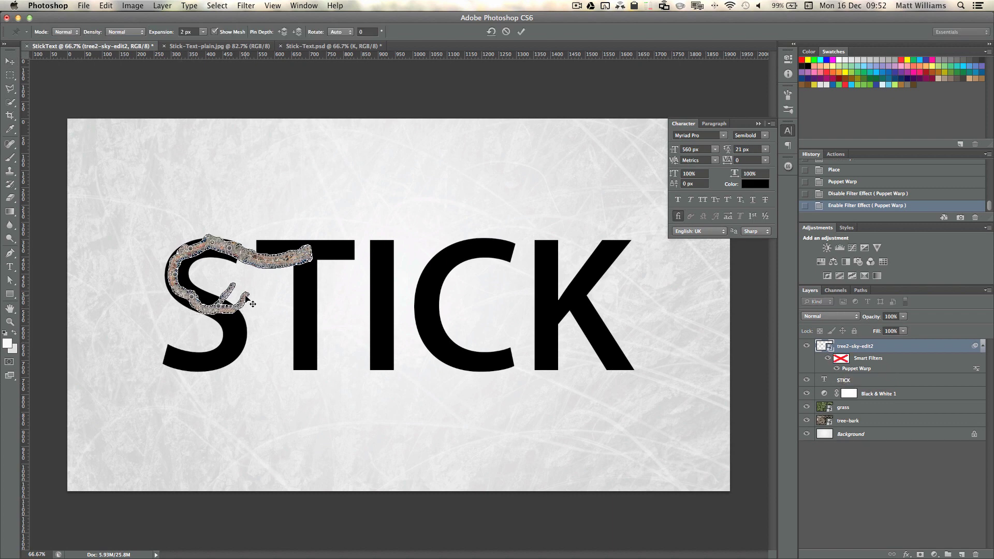
pyautogui.moveTo(252, 304); pyautogui.dragTo(238, 333)
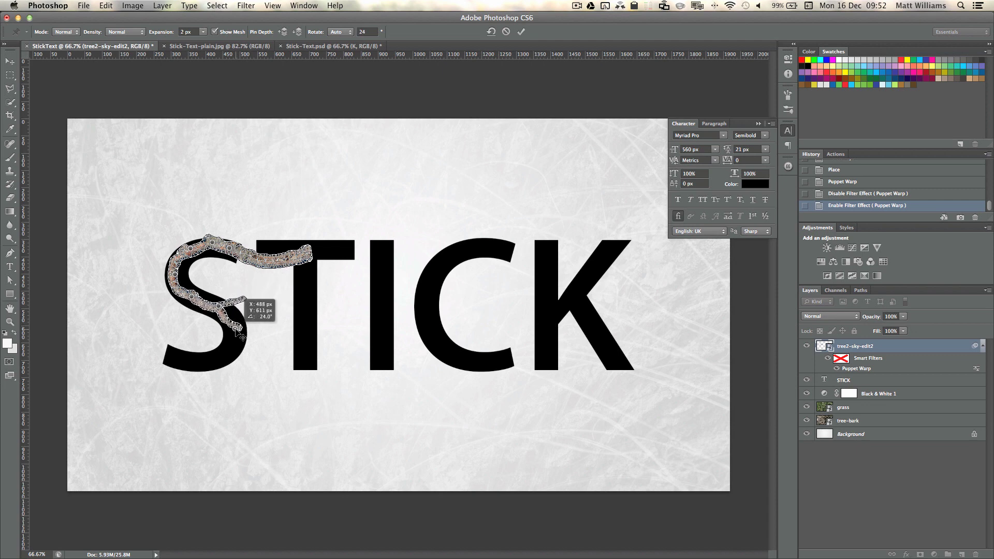
pyautogui.click(243, 299)
pyautogui.moveTo(243, 299); pyautogui.dragTo(245, 309)
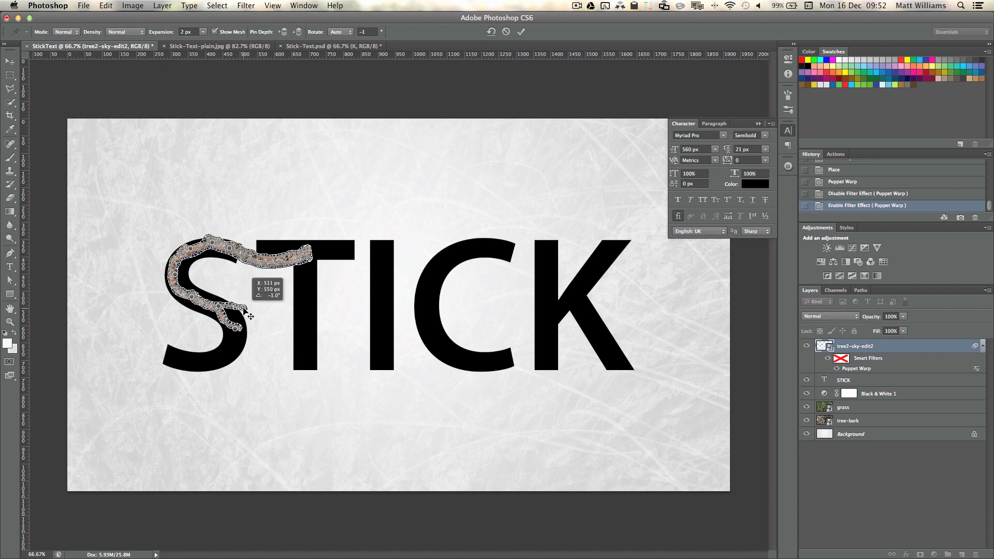
pyautogui.click(521, 31)
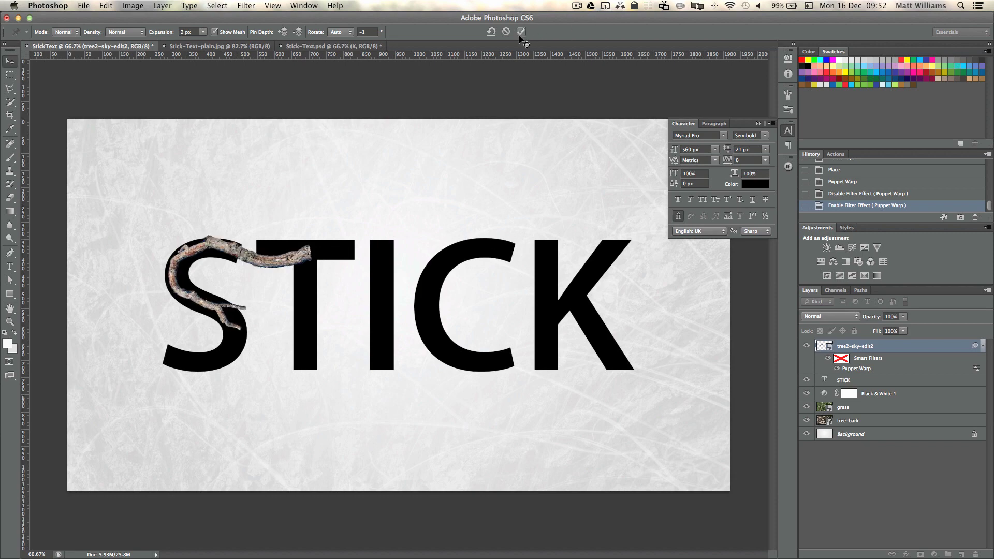
# - Preview the cut-outs tree3-desert-edit.png and tree3-desert-edit2.png among the files available to place
pyautogui.click(86, 6)
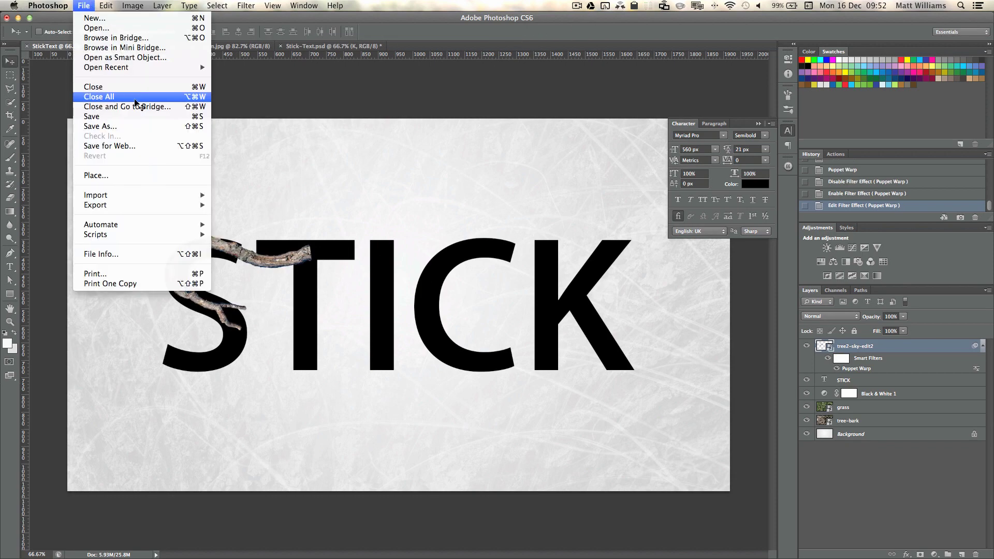
pyautogui.click(105, 178)
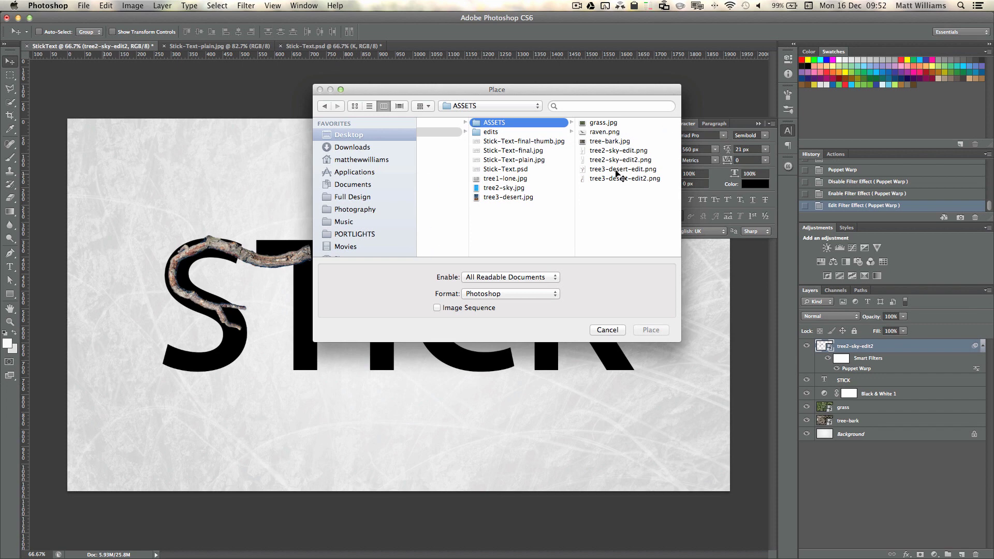
pyautogui.click(622, 178)
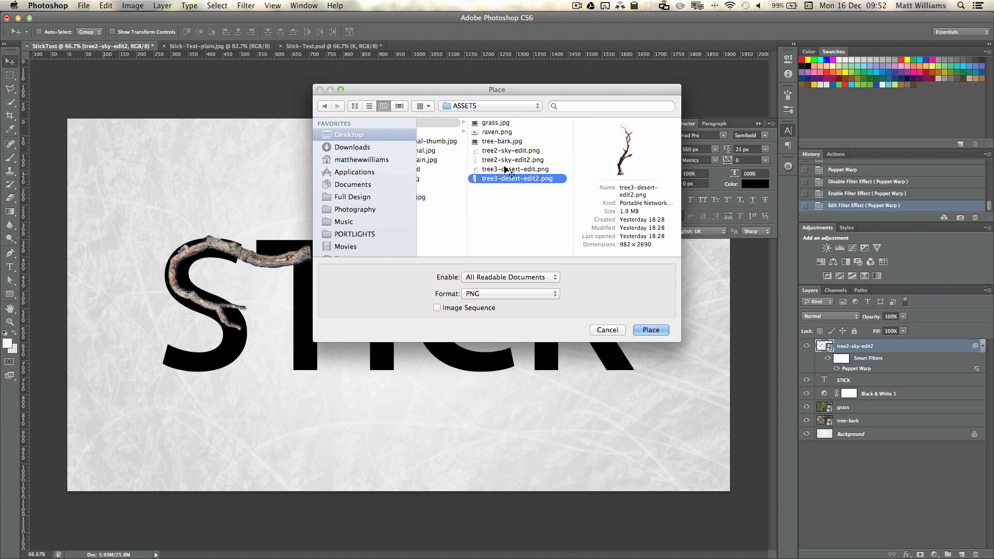
pyautogui.click(505, 169)
pyautogui.press('space')
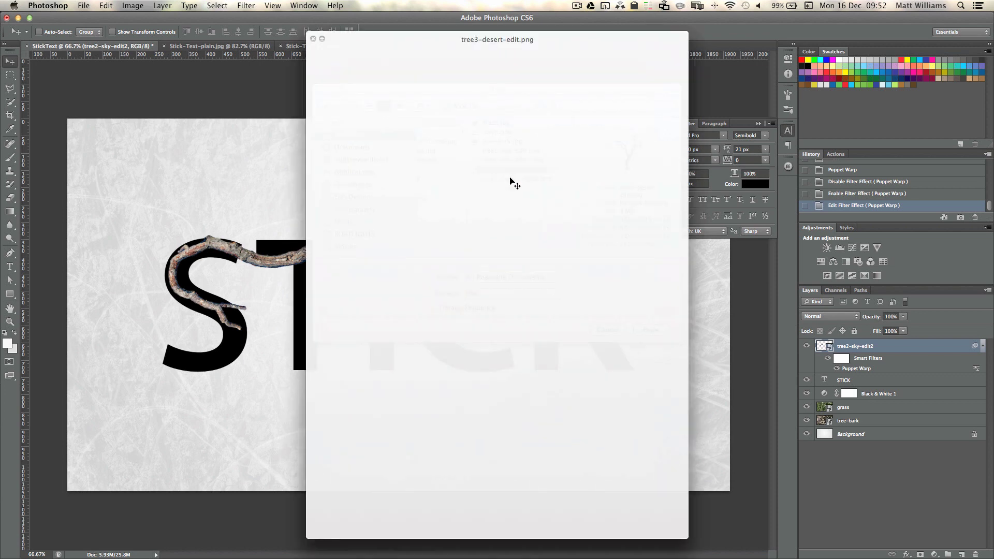
pyautogui.press('space')
pyautogui.click(528, 178)
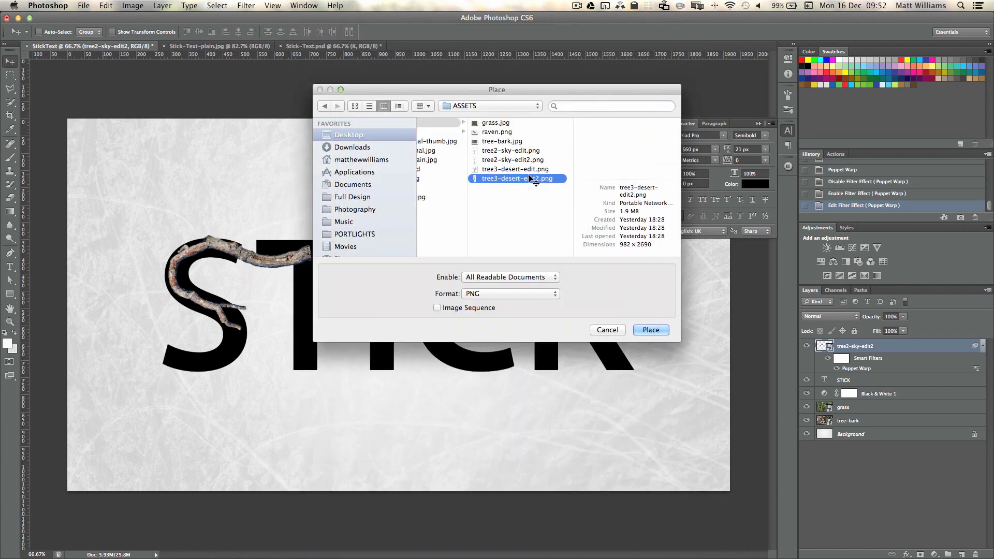
pyautogui.press('space')
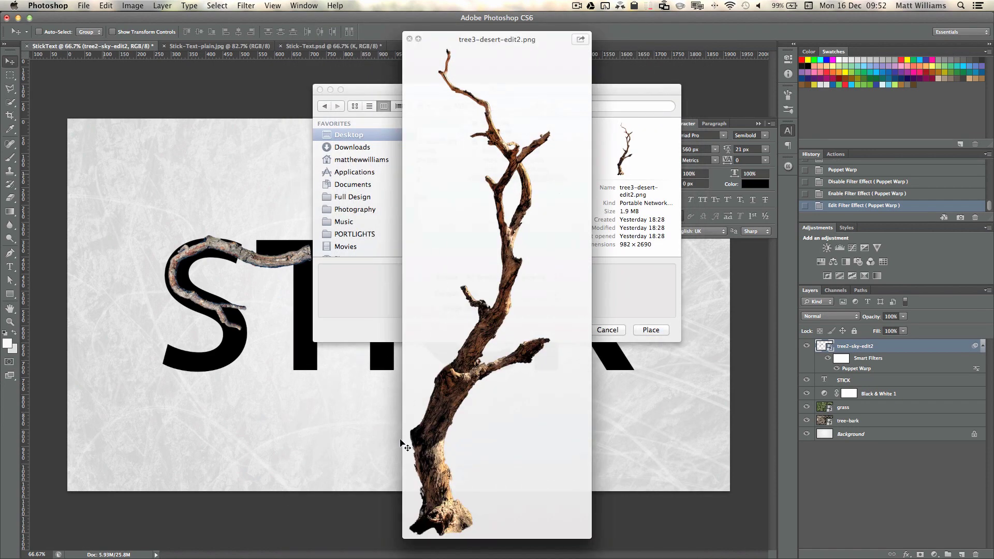
pyautogui.press('space')
pyautogui.click(653, 330)
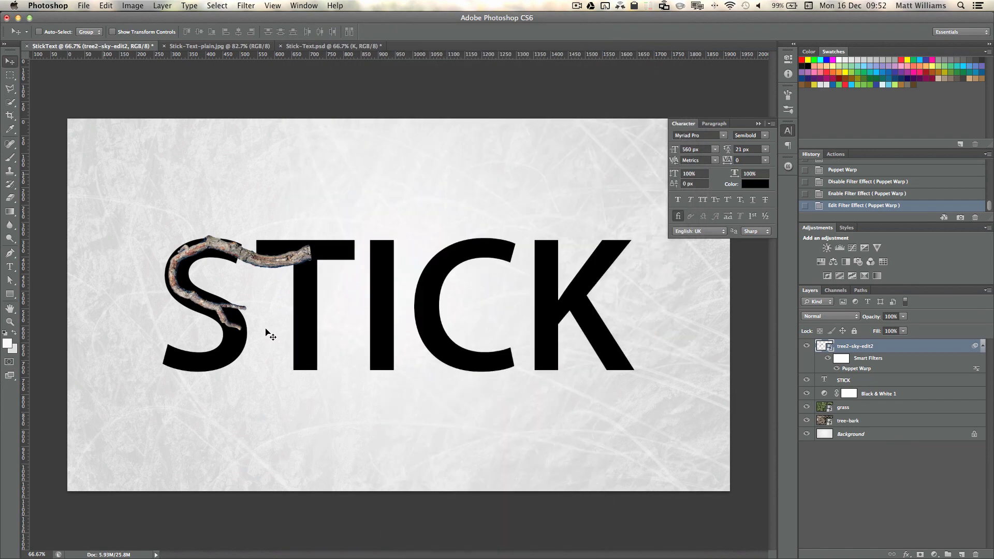
pyautogui.moveTo(392, 331); pyautogui.dragTo(197, 326)
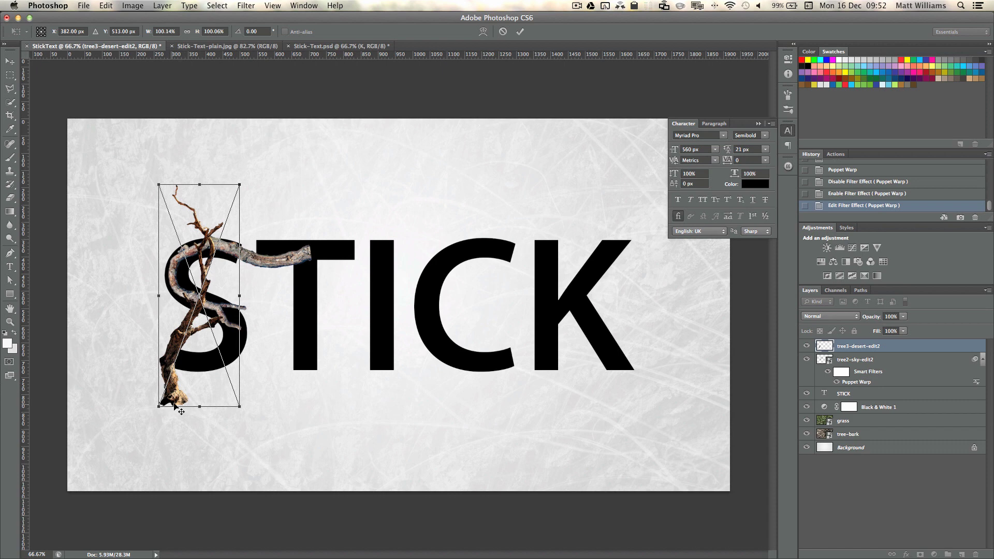
pyautogui.moveTo(151, 295); pyautogui.dragTo(202, 257)
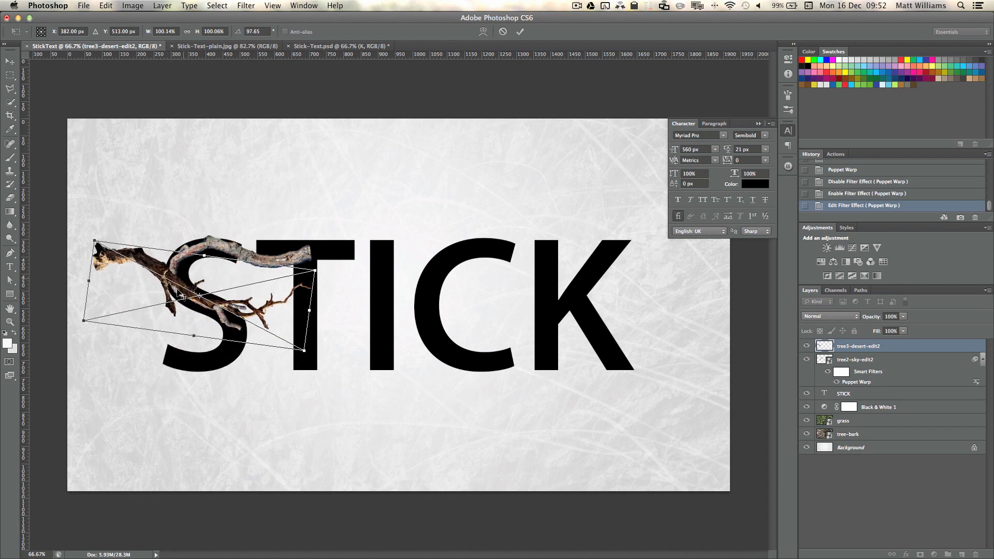
pyautogui.moveTo(172, 286); pyautogui.dragTo(239, 383)
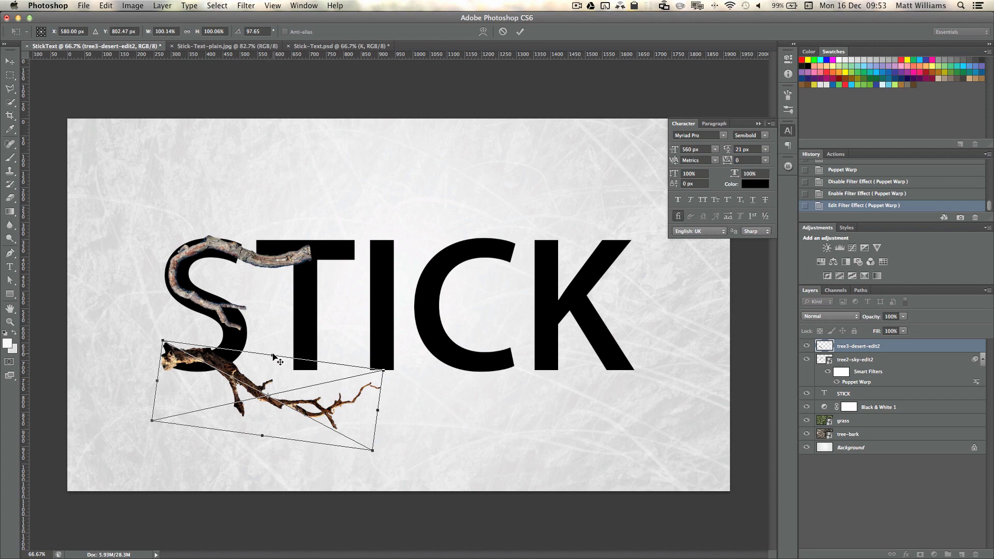
pyautogui.press('Escape')
# - Place tree3-desert-edit2.png into the document at its default centred position and size
pyautogui.click(84, 5)
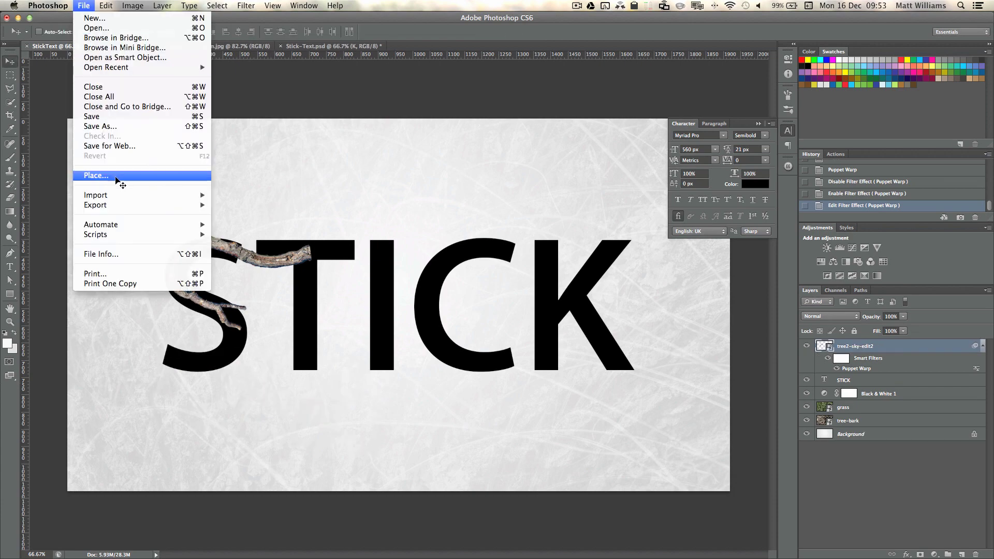
pyautogui.click(117, 177)
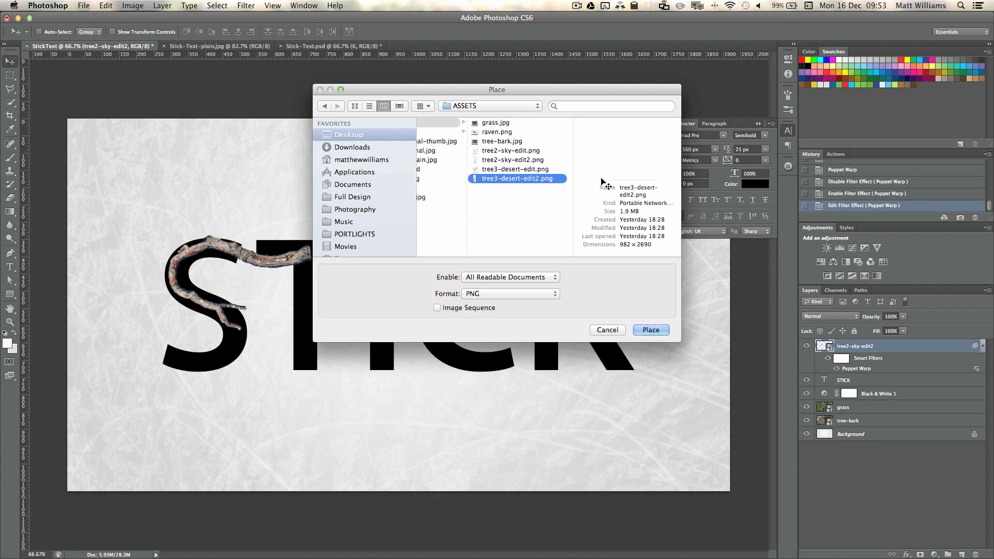
pyautogui.press('Return')
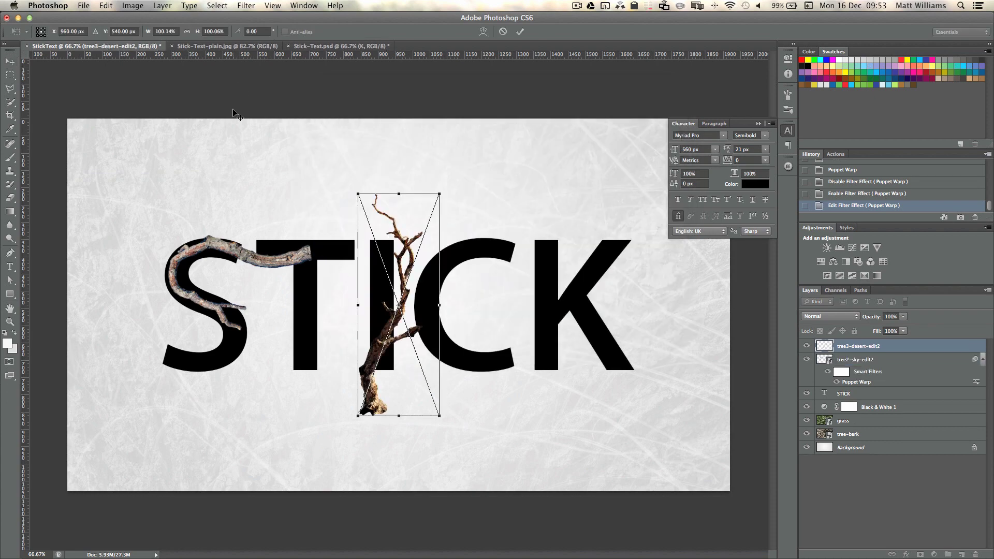
pyautogui.press('Return')
# - Commit the placed tree3-desert-edit2 branch and flip it horizontally
pyautogui.click(136, 5)
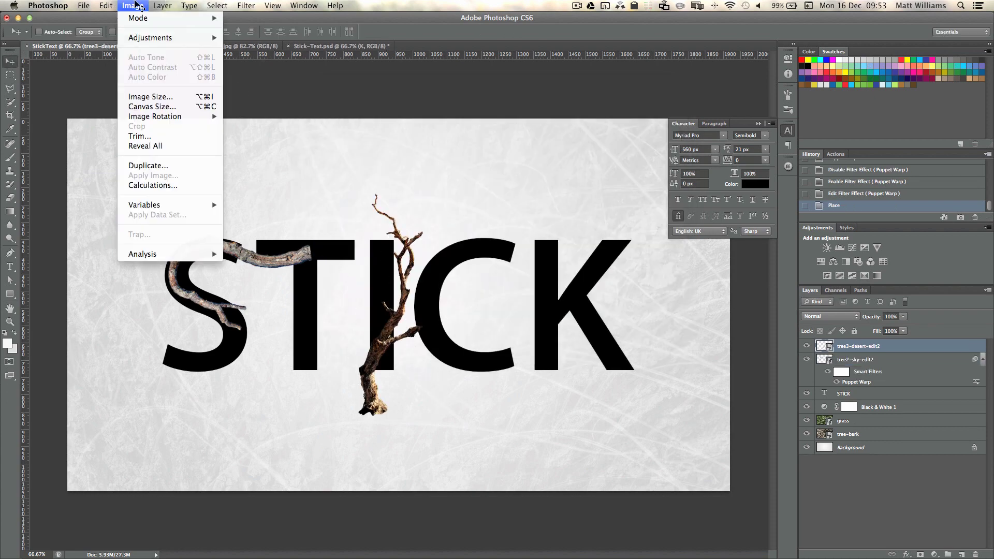
pyautogui.moveTo(105, 7)
pyautogui.moveTo(153, 235)
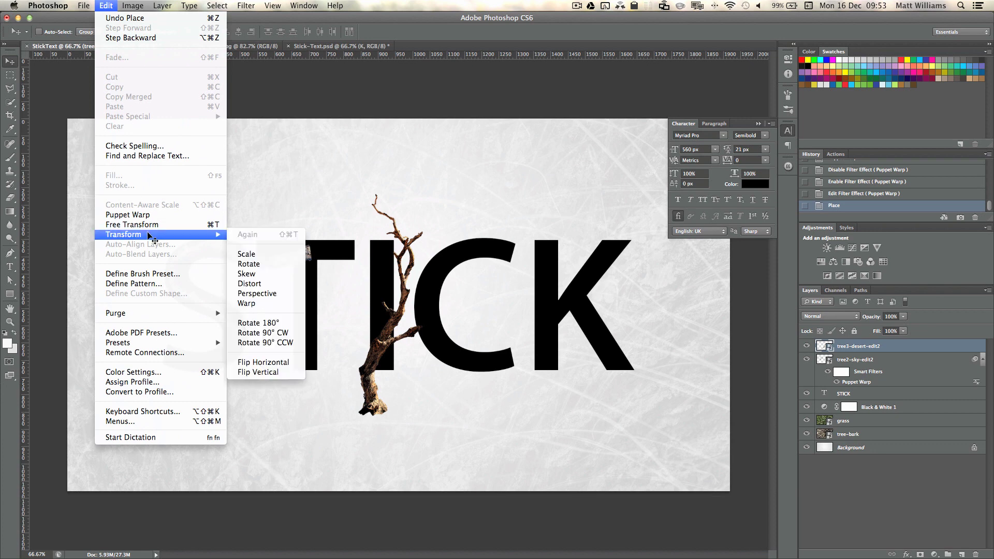
pyautogui.click(264, 362)
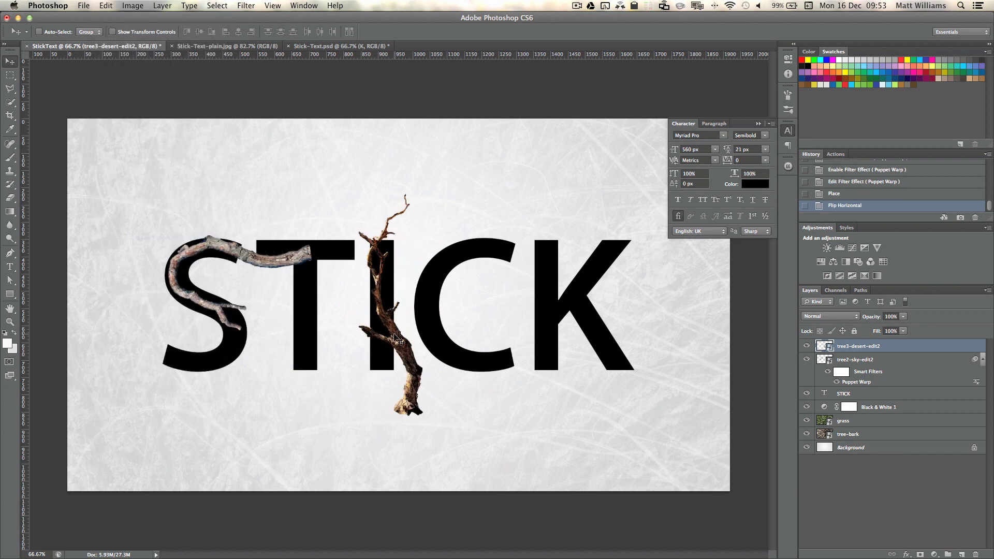
# - Free Transform the tree3-desert-edit2 branch: rotate it to about 91° and scale it to about 84%, with its thick end on the S's lower stroke
pyautogui.press('super+t')
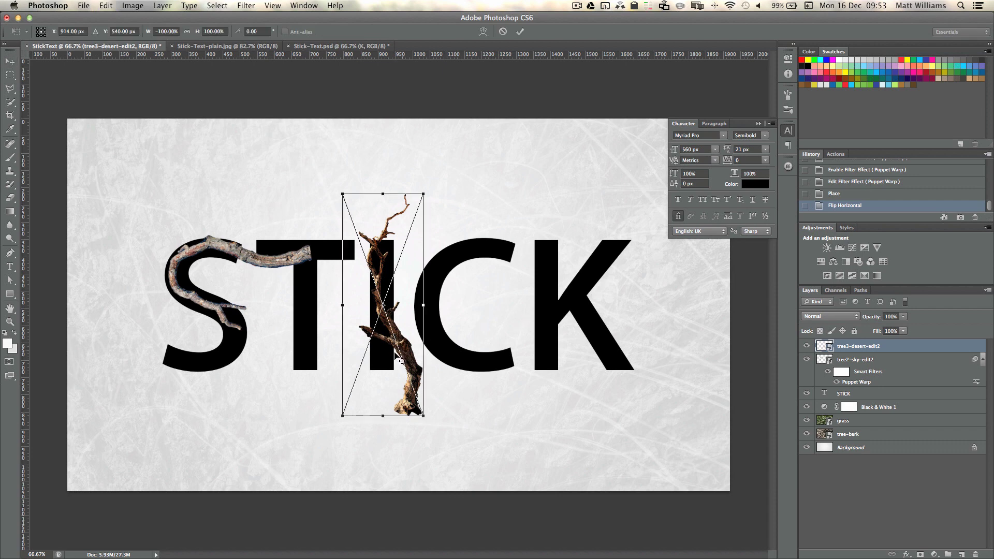
pyautogui.moveTo(402, 359); pyautogui.dragTo(166, 262)
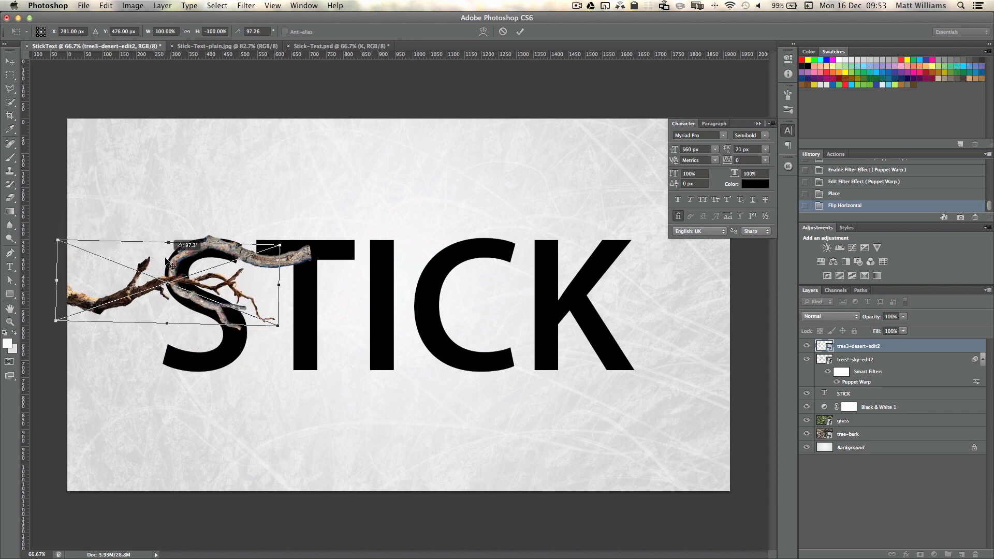
pyautogui.moveTo(112, 293); pyautogui.dragTo(220, 355)
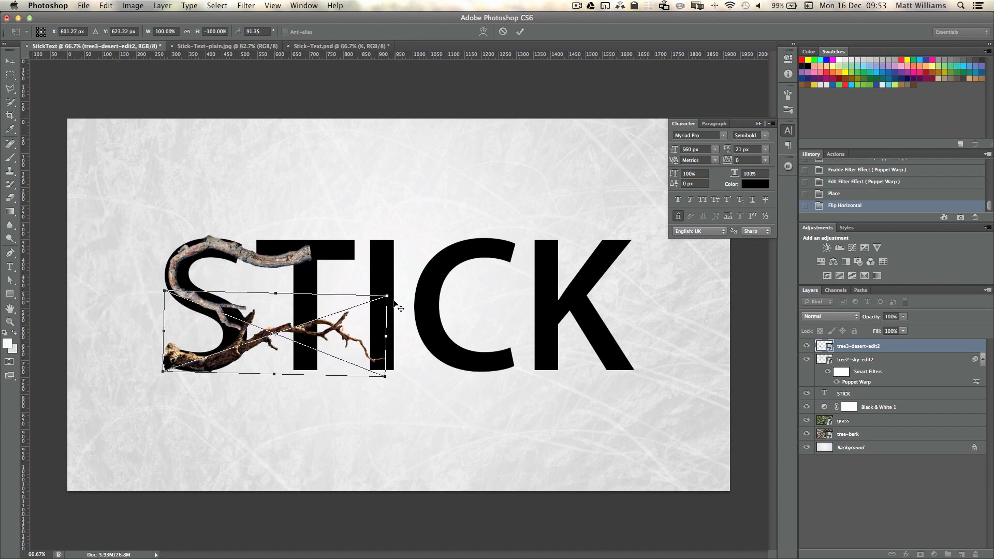
pyautogui.moveTo(393, 303); pyautogui.dragTo(352, 308)
pyautogui.moveTo(233, 357); pyautogui.dragTo(232, 355)
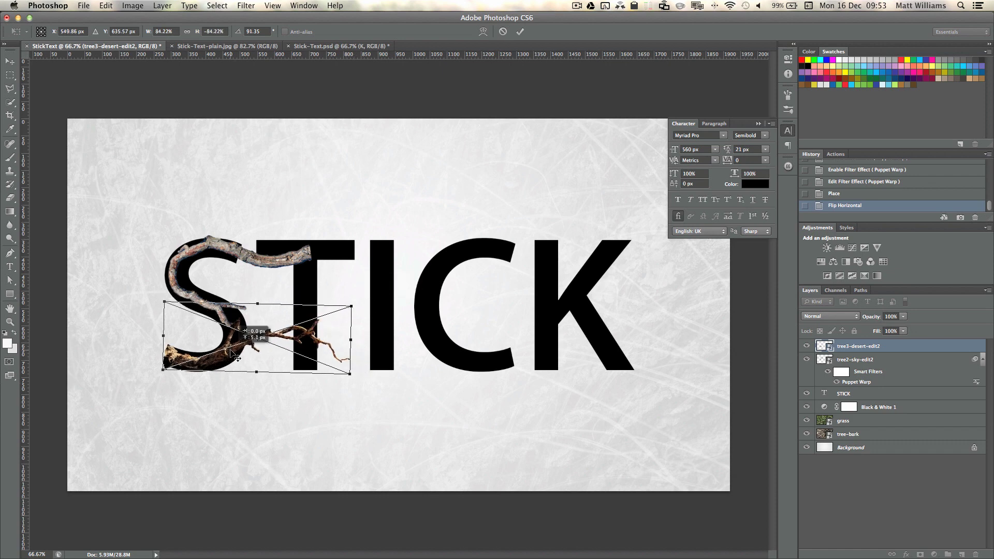
pyautogui.press('Return')
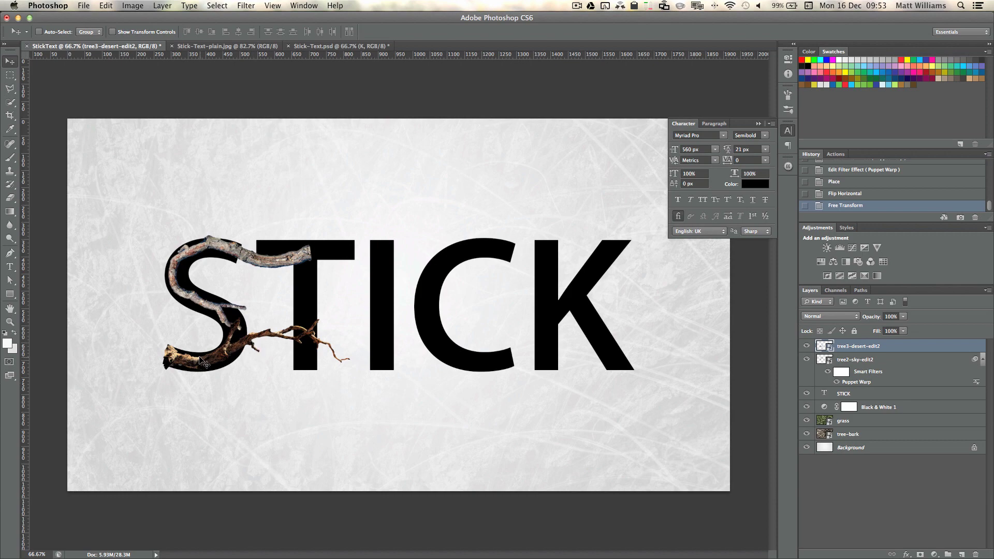
# - Start a Puppet Warp on the tree3-desert-edit2 branch, pinning its thick end and bending the rest up around the S's lower curve
pyautogui.click(107, 5)
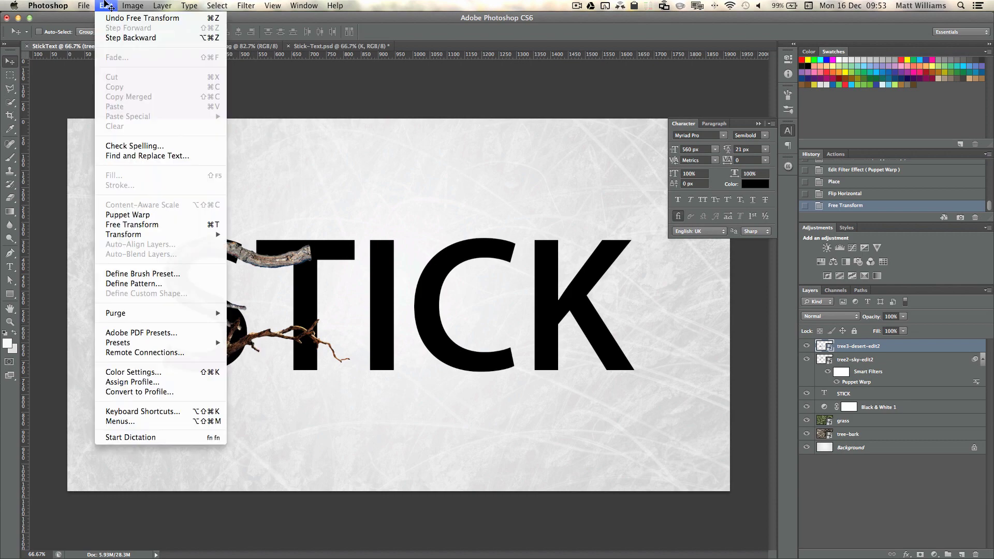
pyautogui.click(152, 215)
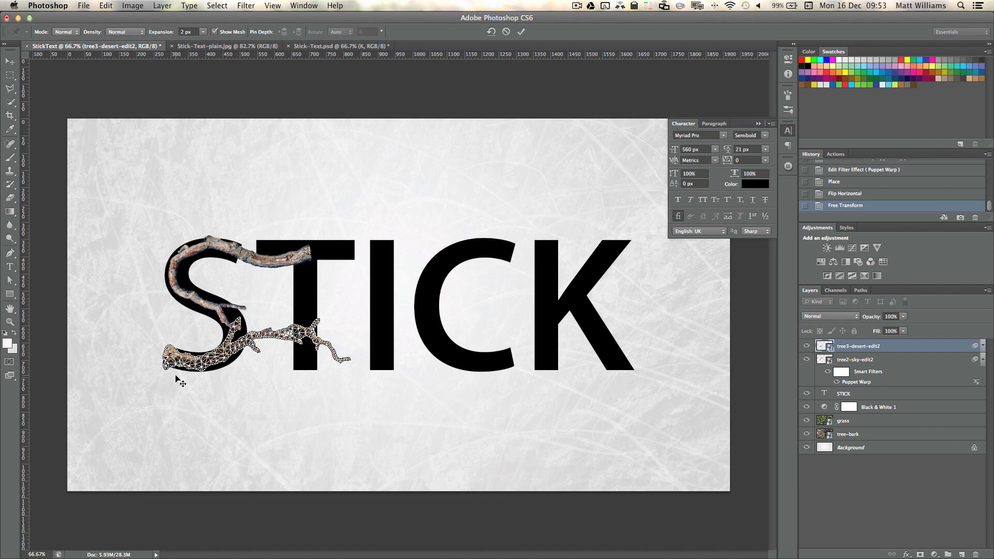
pyautogui.click(174, 363)
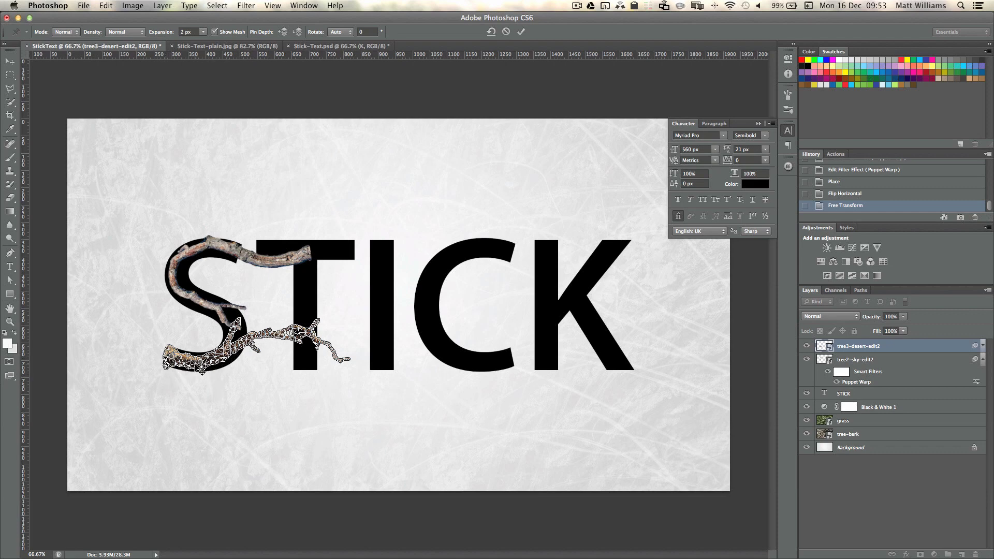
pyautogui.moveTo(207, 370); pyautogui.dragTo(241, 276)
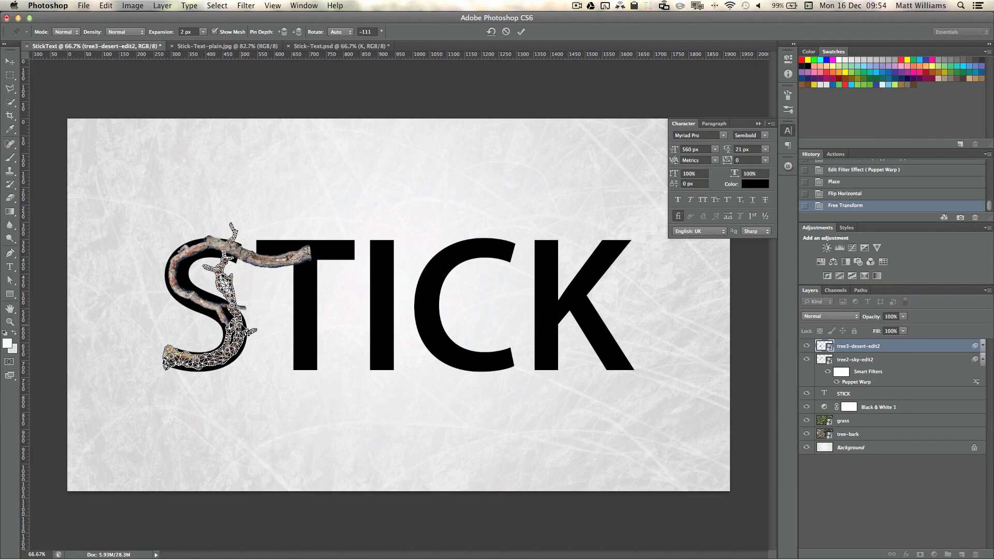
pyautogui.moveTo(247, 331); pyautogui.dragTo(254, 338)
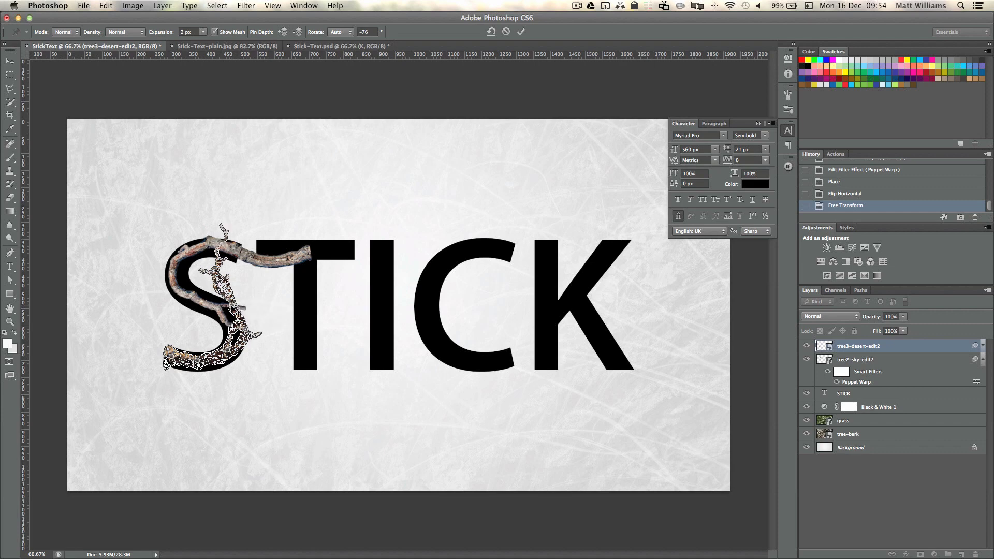
pyautogui.moveTo(232, 305); pyautogui.dragTo(228, 308)
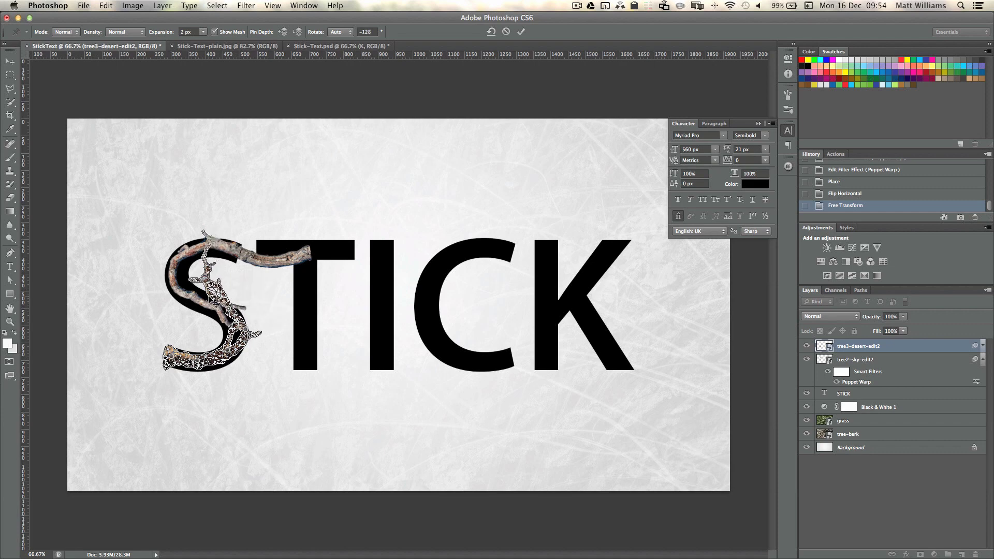
# - Bend the branch's thin end along the S's middle stroke and up its outer upper curve, undo the overstretched bend, and apply the Puppet Warp
pyautogui.click(214, 289)
pyautogui.moveTo(215, 290); pyautogui.dragTo(194, 309)
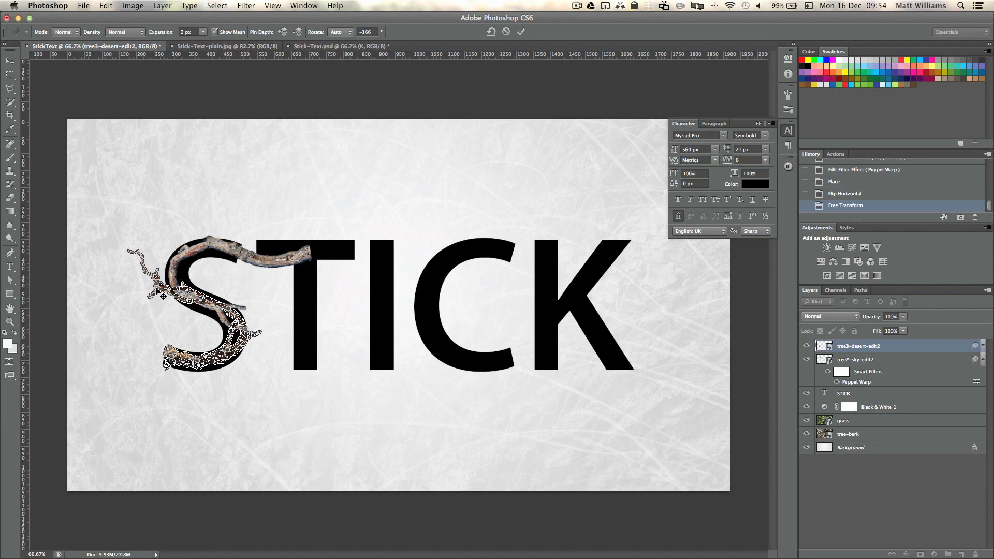
pyautogui.moveTo(163, 295); pyautogui.dragTo(140, 315)
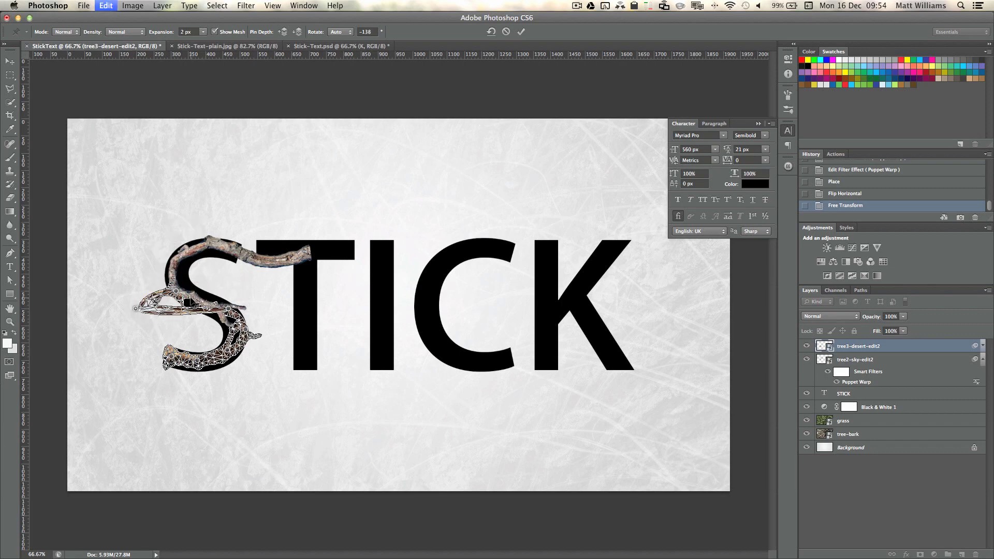
pyautogui.press('super+z')
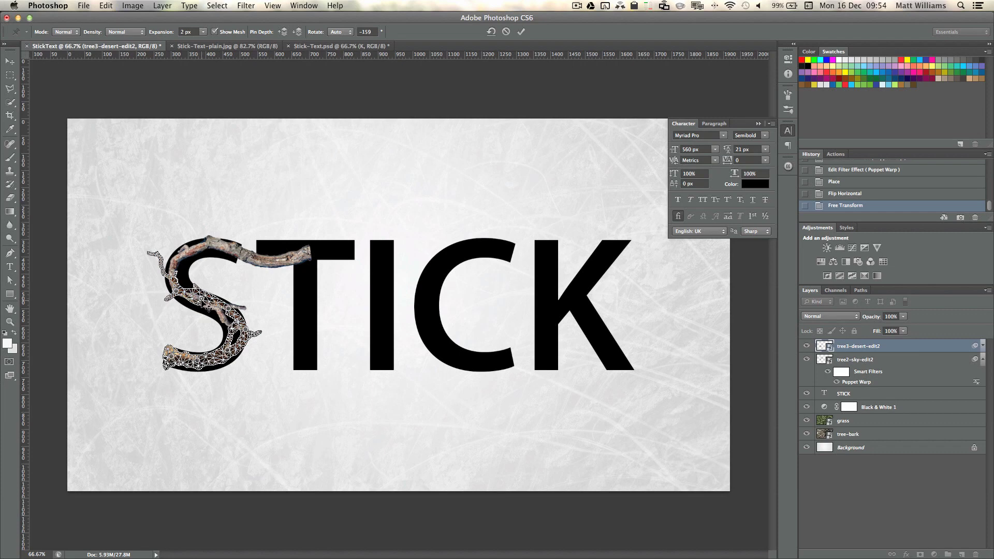
pyautogui.moveTo(209, 309); pyautogui.dragTo(212, 310)
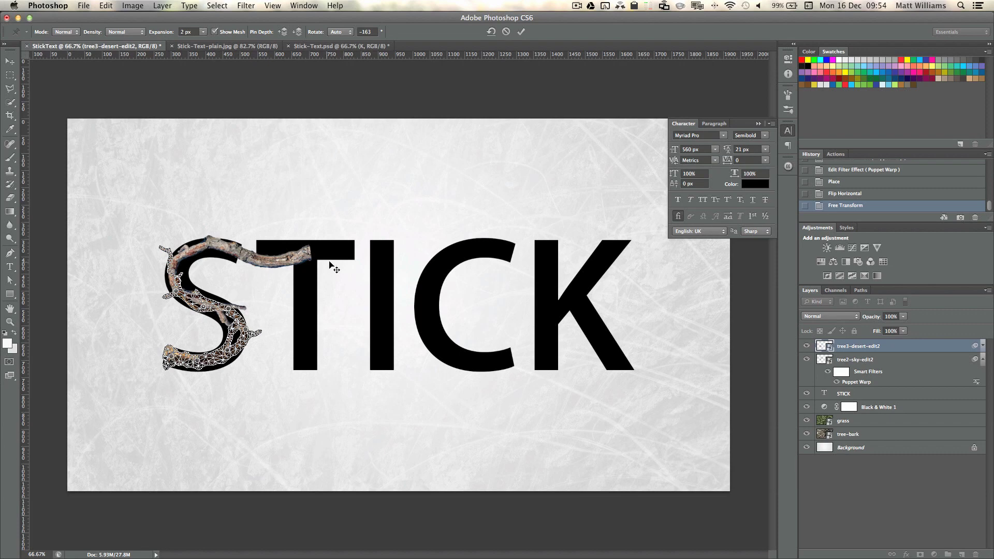
pyautogui.click(522, 32)
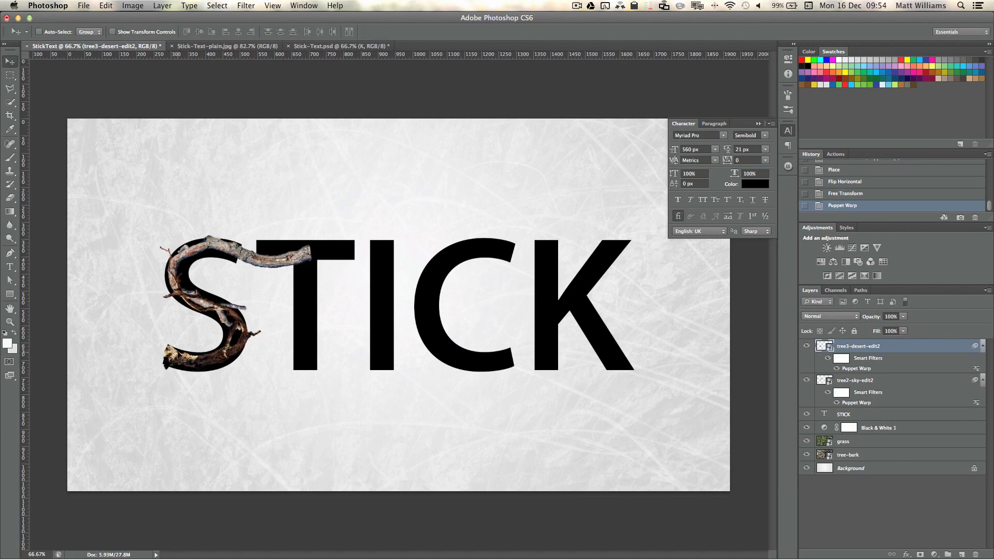
# - Hide the STICK guide text to check the branch-built S on its own, and show the text again
pyautogui.click(807, 414)
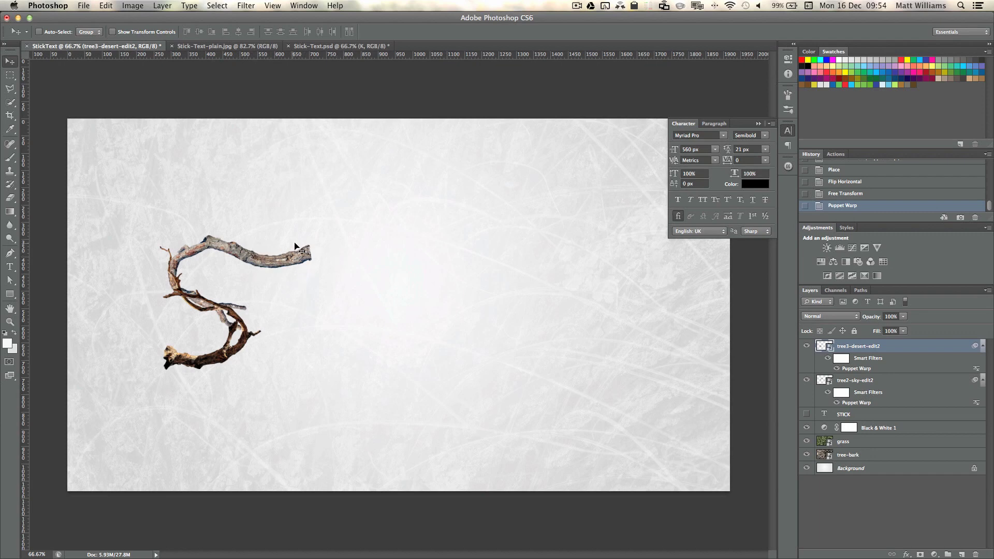
pyautogui.click(807, 414)
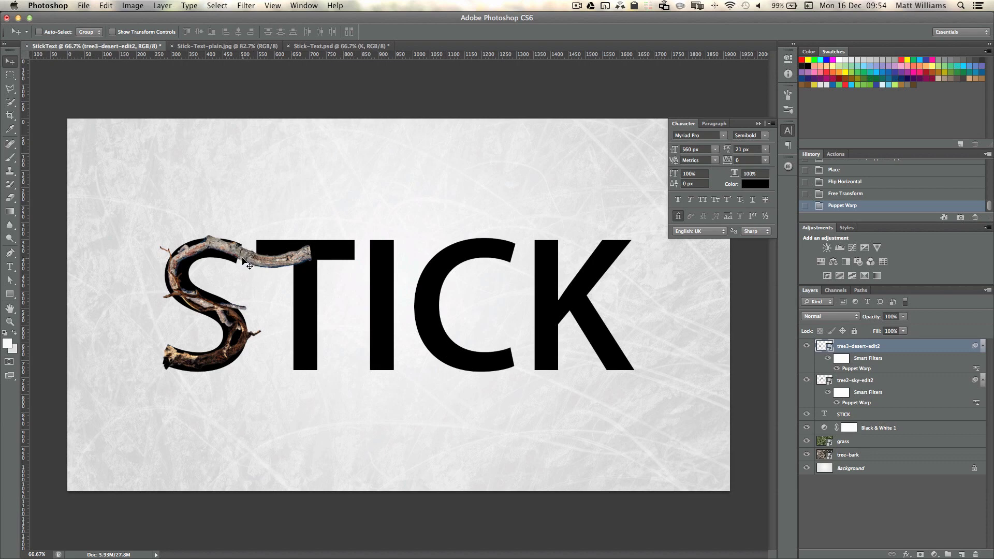
# - Toggle the tree2-sky-edit2 layer's visibility to identify its branch, and add a layer mask to it
pyautogui.click(889, 382)
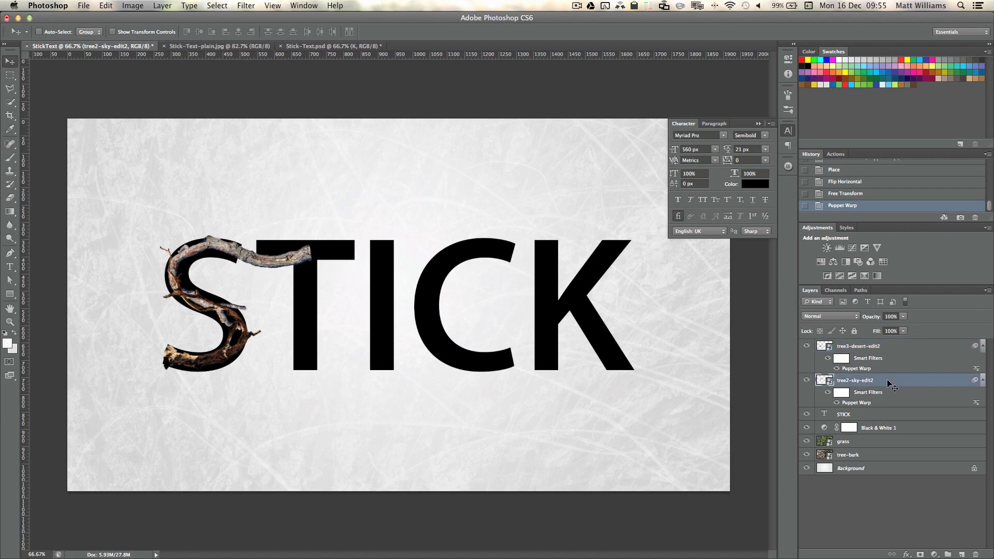
pyautogui.click(807, 381)
pyautogui.click(807, 381)
pyautogui.click(921, 555)
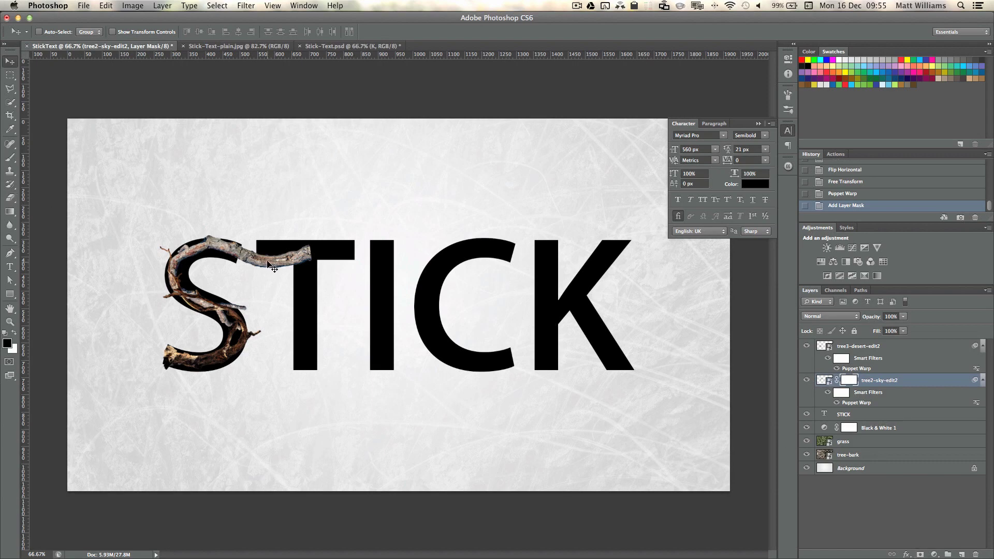
# - Prepare a 100 px Brush at 100% hardness with black as the foreground colour for masking the branch between the S and the T
pyautogui.press('z')
pyautogui.click(252, 266)
pyautogui.click(227, 254)
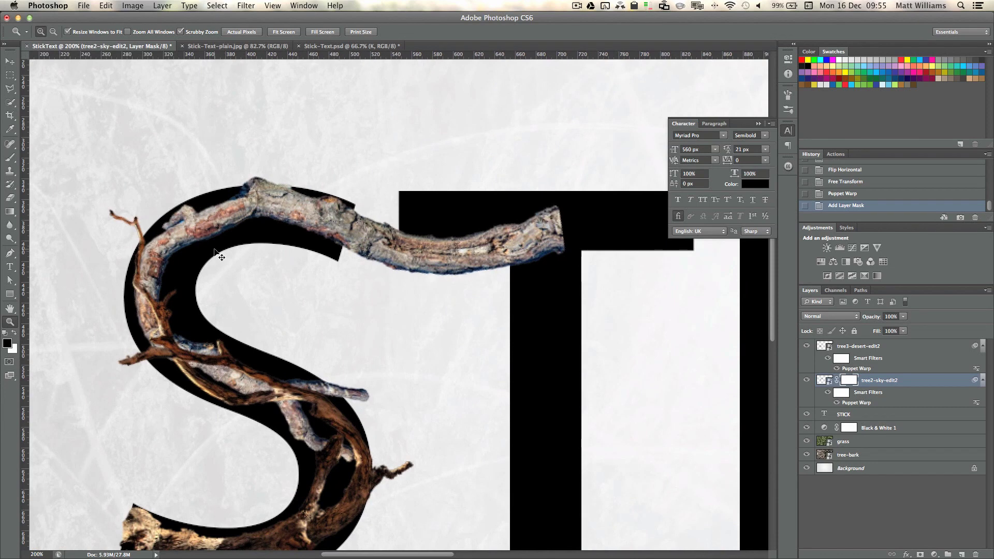
pyautogui.press('b')
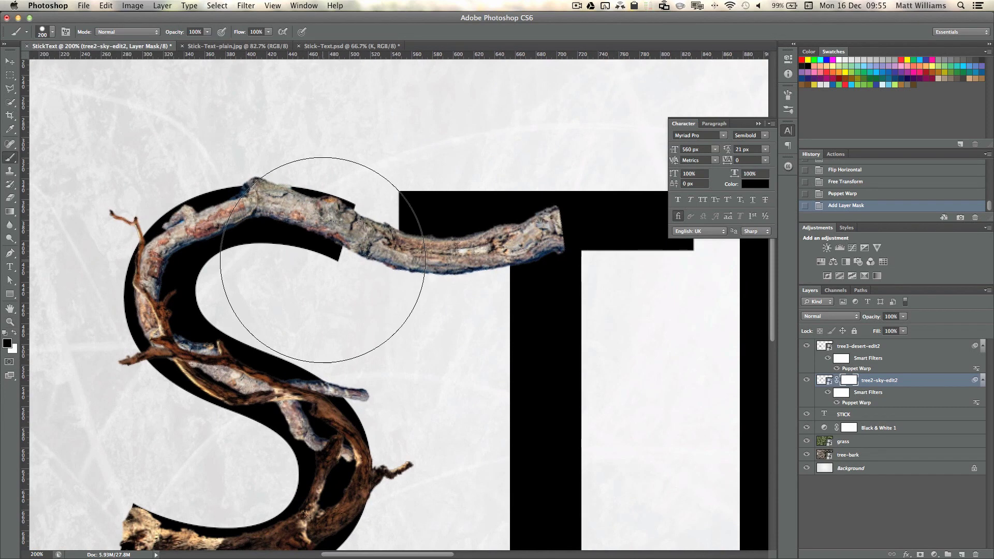
pyautogui.press('x')
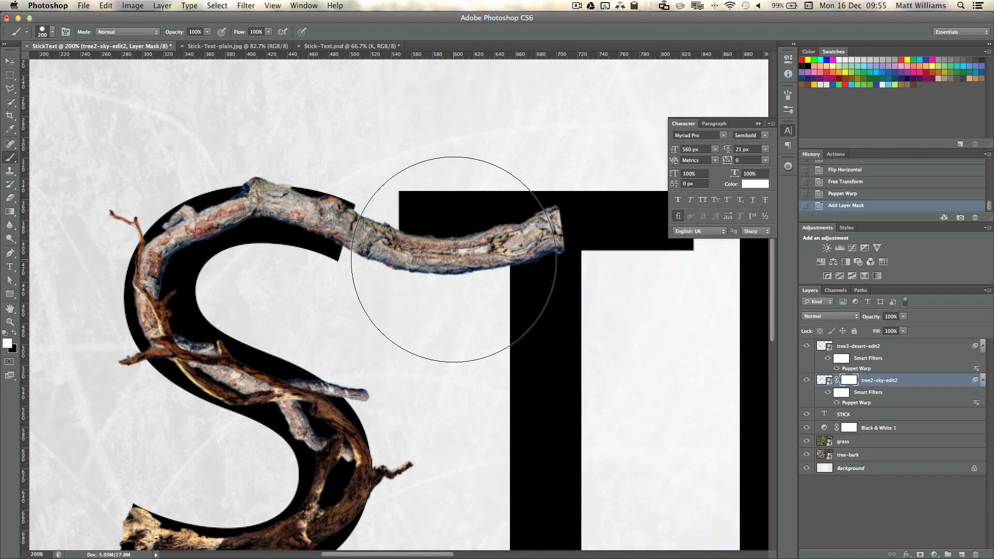
pyautogui.click(14, 332)
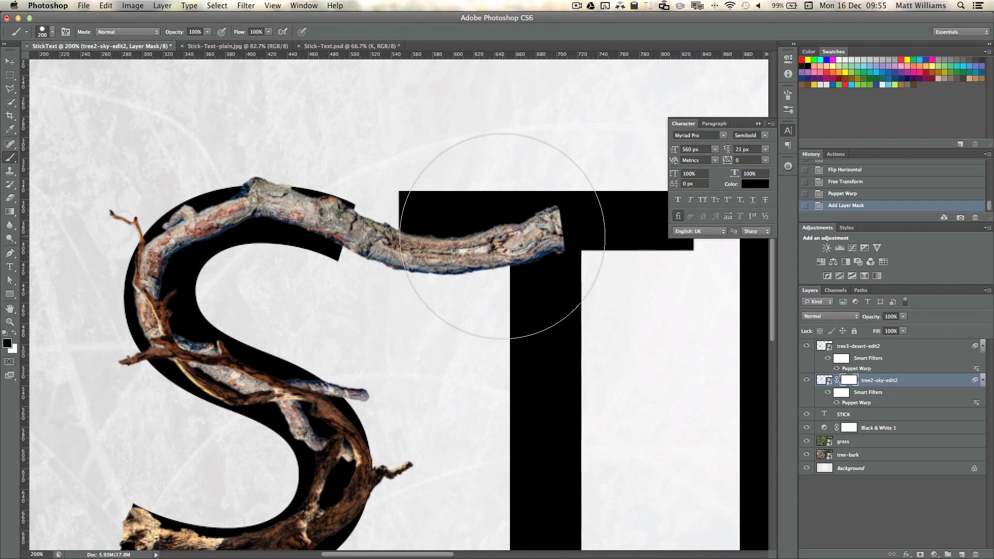
pyautogui.press('[')
pyautogui.press('[')
pyautogui.press('[')
pyautogui.press('[')
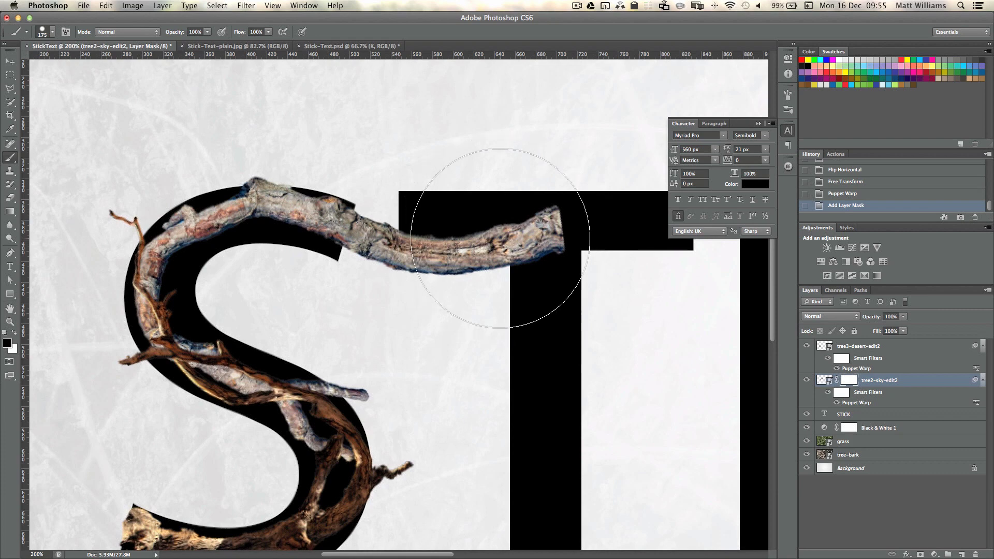
pyautogui.click(52, 32)
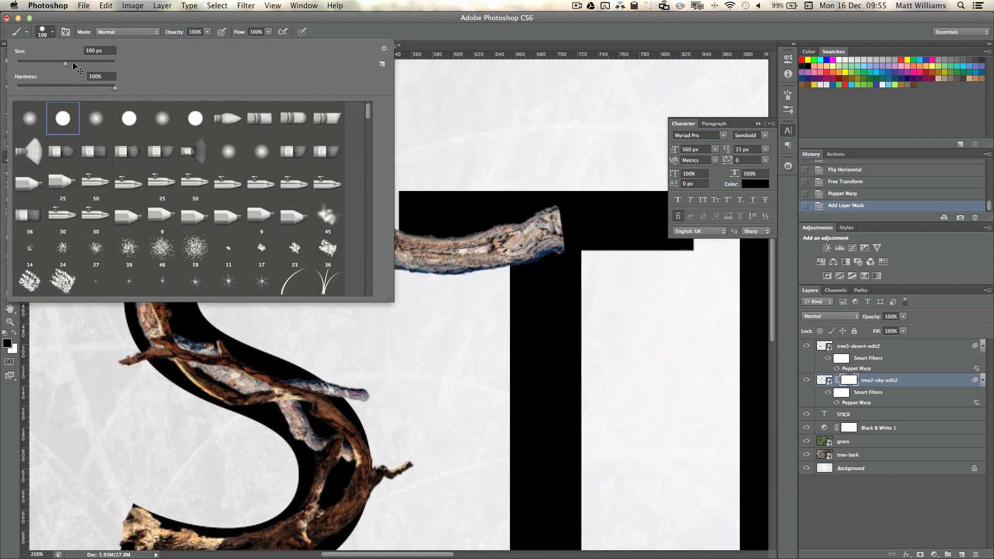
pyautogui.click(56, 33)
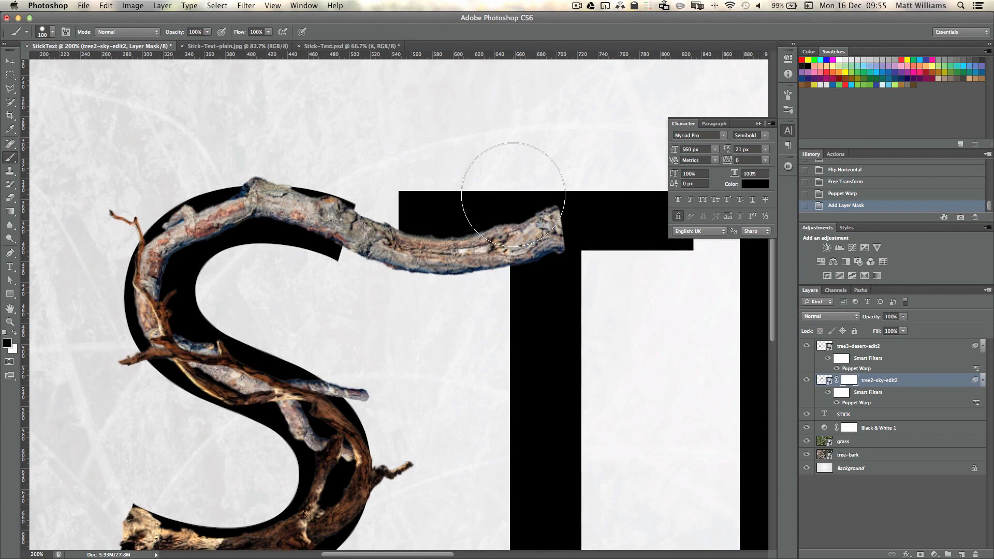
# - Try a softer brush on the mask with a stroke over the branch's thick end on the T, and undo the stroke
pyautogui.hotkey('shift', '[')
pyautogui.hotkey('shift', '[')
pyautogui.hotkey('shift', '[')
pyautogui.hotkey('shift', '[')
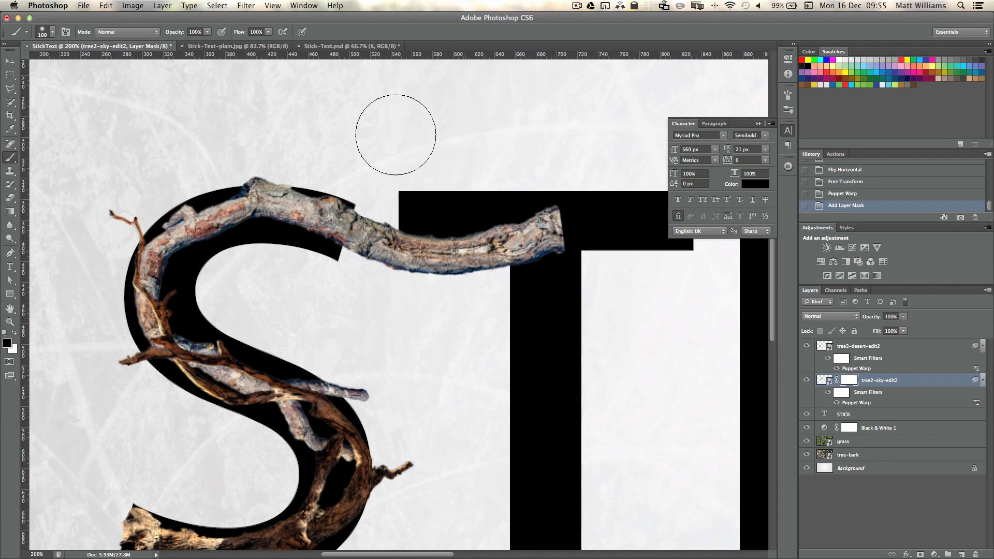
pyautogui.moveTo(499, 162); pyautogui.dragTo(515, 222)
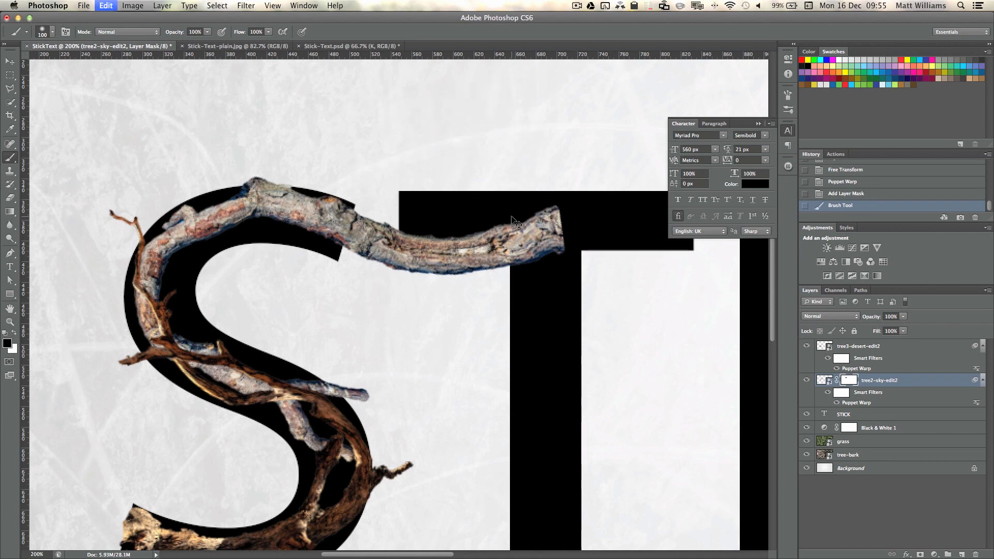
pyautogui.press('super+z')
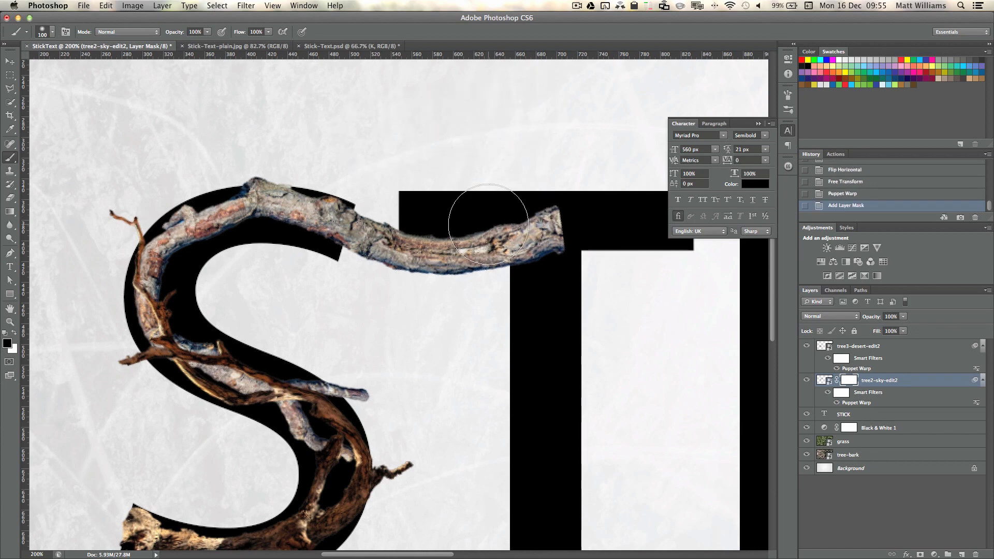
# - Mask out the thick end of the tree2-sky-edit2 branch that extends from the S onto the T
pyautogui.click(65, 32)
pyautogui.click(65, 32)
pyautogui.moveTo(528, 228)
pyautogui.mouseDown()
pyautogui.moveTo(500, 265)
pyautogui.moveTo(503, 246)
pyautogui.moveTo(532, 237)
pyautogui.moveTo(538, 256)
pyautogui.moveTo(534, 233)
pyautogui.moveTo(471, 266)
pyautogui.moveTo(469, 247)
pyautogui.moveTo(453, 265)
pyautogui.moveTo(435, 253)
pyautogui.moveTo(417, 253)
pyautogui.moveTo(418, 262)
pyautogui.moveTo(427, 233)
pyautogui.moveTo(402, 244)
pyautogui.moveTo(392, 271)
pyautogui.moveTo(405, 232)
pyautogui.moveTo(405, 265)
pyautogui.mouseUp()
# - Reduce the brush size to 35 px and trim the masked branch to a clean cut end just beyond the S's upper tip
pyautogui.press(']')
pyautogui.press(']')
pyautogui.press('[')
pyautogui.press('[')
pyautogui.press('[')
pyautogui.press('[')
pyautogui.press('[')
pyautogui.press('[')
pyautogui.press('[')
pyautogui.press('[')
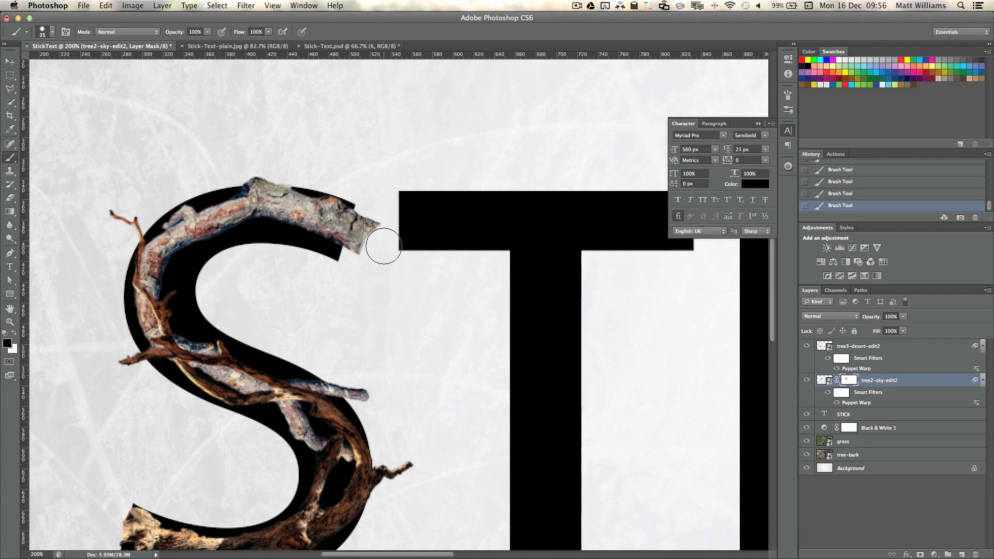
pyautogui.moveTo(382, 247)
pyautogui.mouseDown()
pyautogui.moveTo(377, 222)
pyautogui.moveTo(391, 217)
pyautogui.mouseUp()
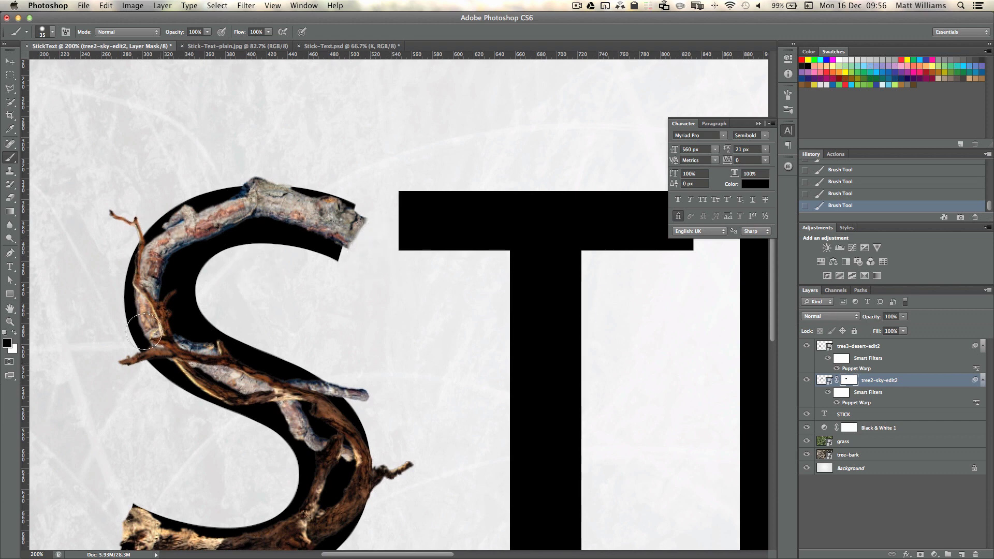
# - Compare the branch-covered S with the finished Stick-Text-plain.jpg artwork, and return to the StickText document
pyautogui.moveTo(324, 438)
pyautogui.mouseDown()
pyautogui.moveTo(326, 422)
pyautogui.moveTo(320, 426)
pyautogui.mouseUp()
pyautogui.click(213, 48)
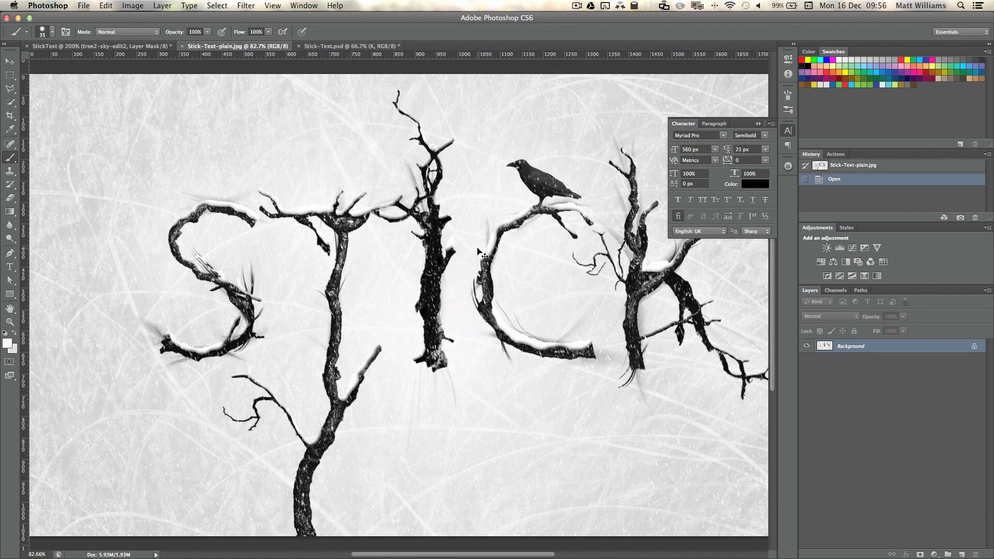
pyautogui.hscroll(2, 301, 196)
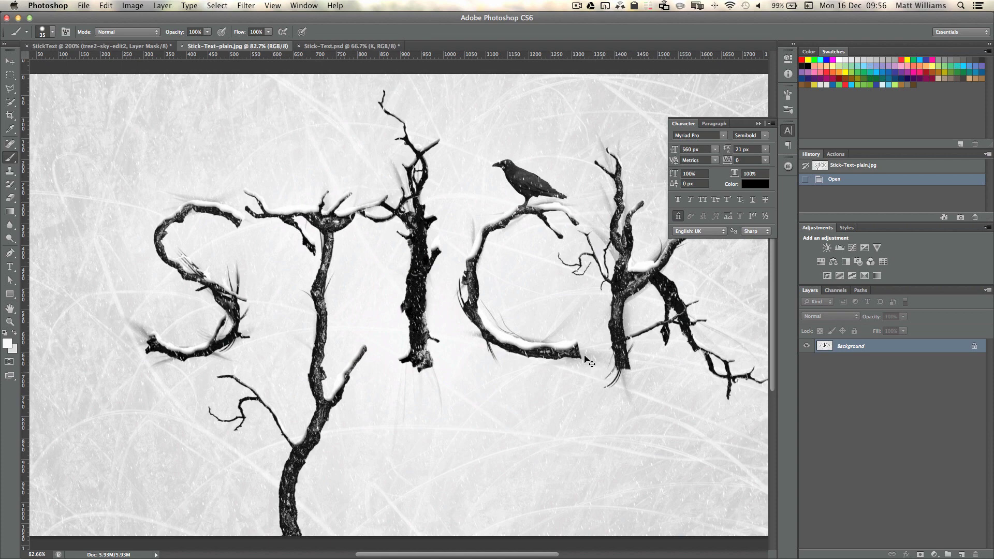
pyautogui.click(101, 46)
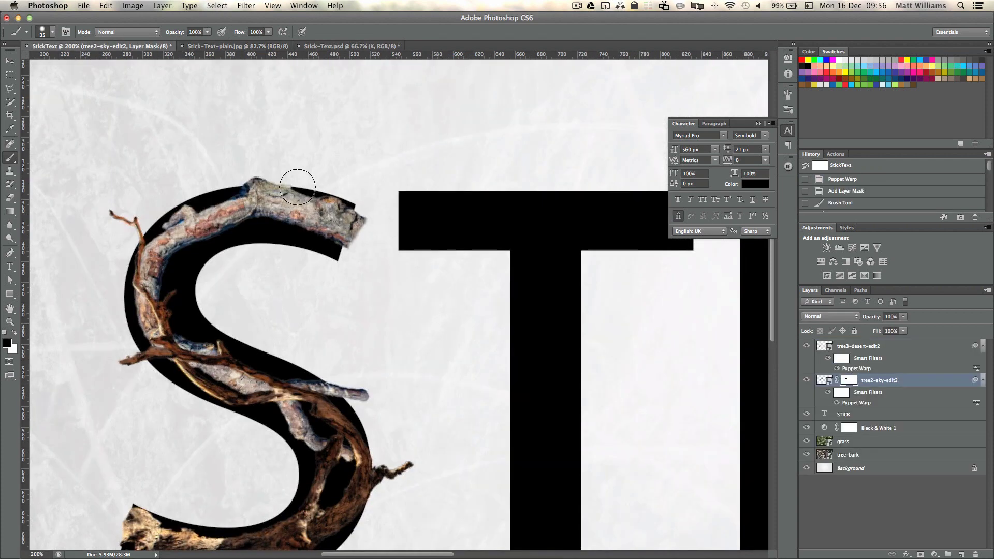
# - Touch up the mask beside the branch's cut end at the S's upper tip and reduce the brush size to 20 px
pyautogui.click(374, 234)
pyautogui.press('[')
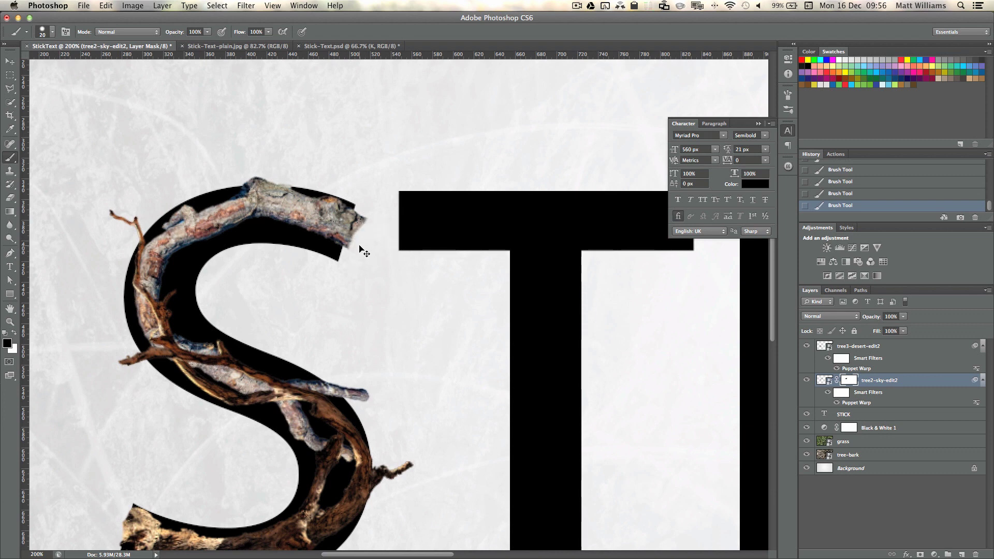
pyautogui.press('z')
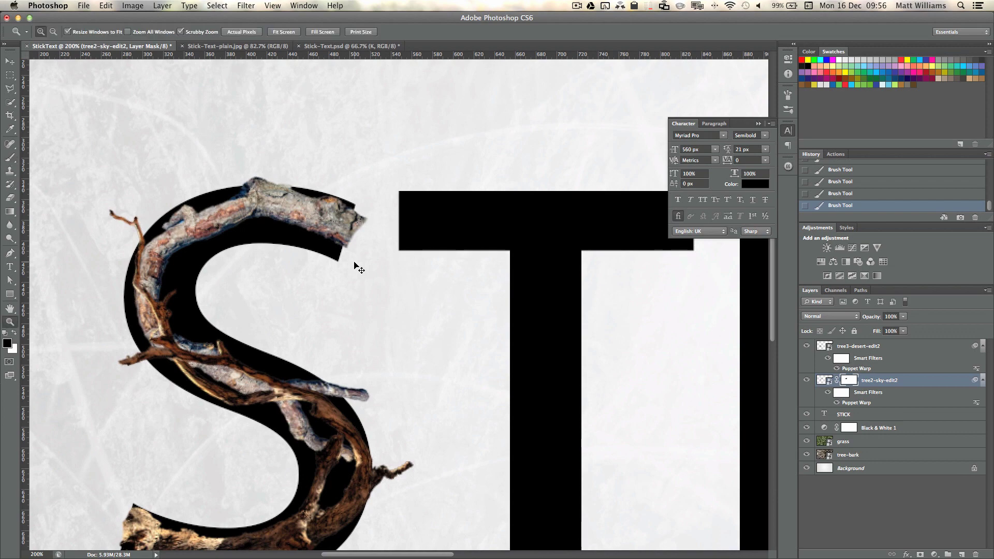
pyautogui.keyDown('alt'); pyautogui.click(354, 262); pyautogui.keyUp('alt')
pyautogui.keyDown('alt'); pyautogui.click(354, 262); pyautogui.keyUp('alt')
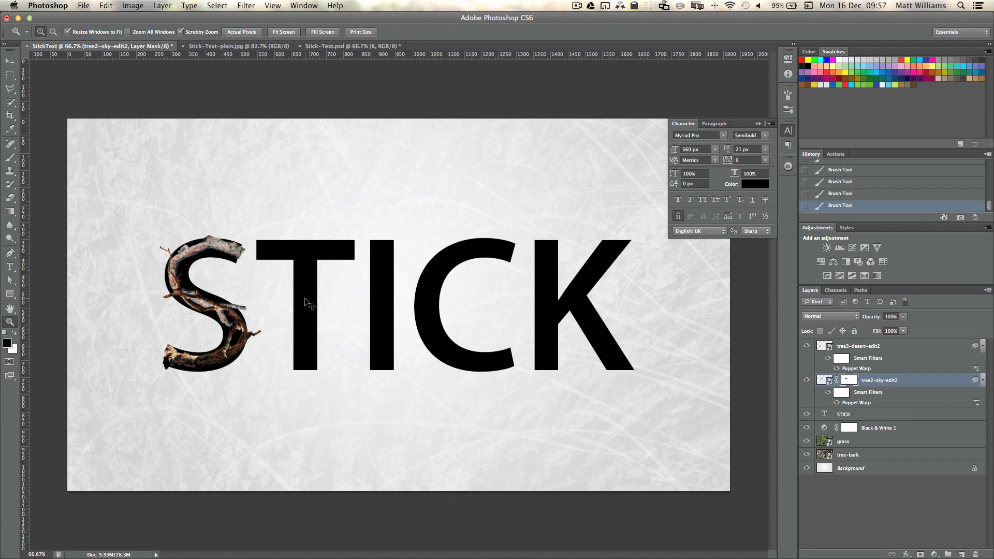
# - Examine how the branches form the T in the Stick-Text-plain.jpg reference, and return to the StickText document
pyautogui.press('v')
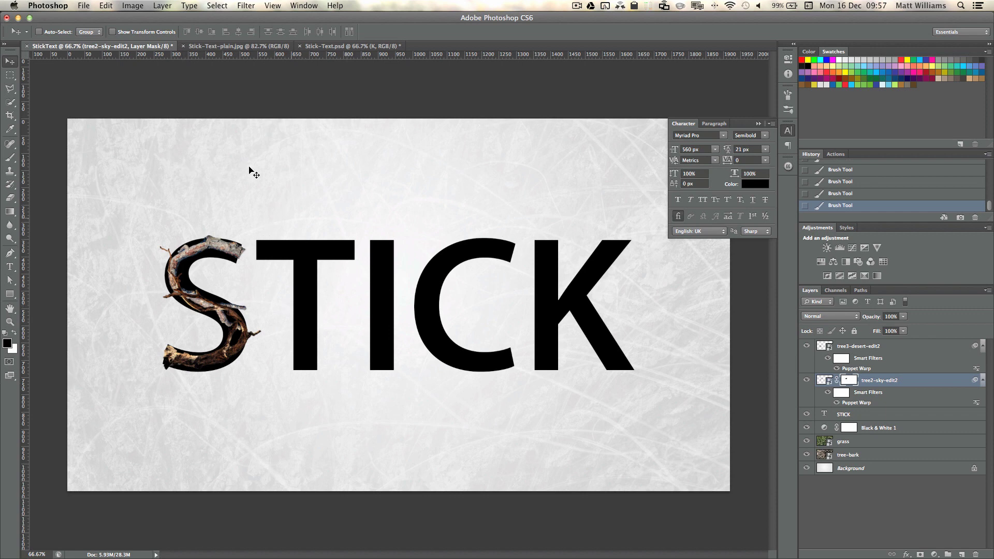
pyautogui.click(238, 46)
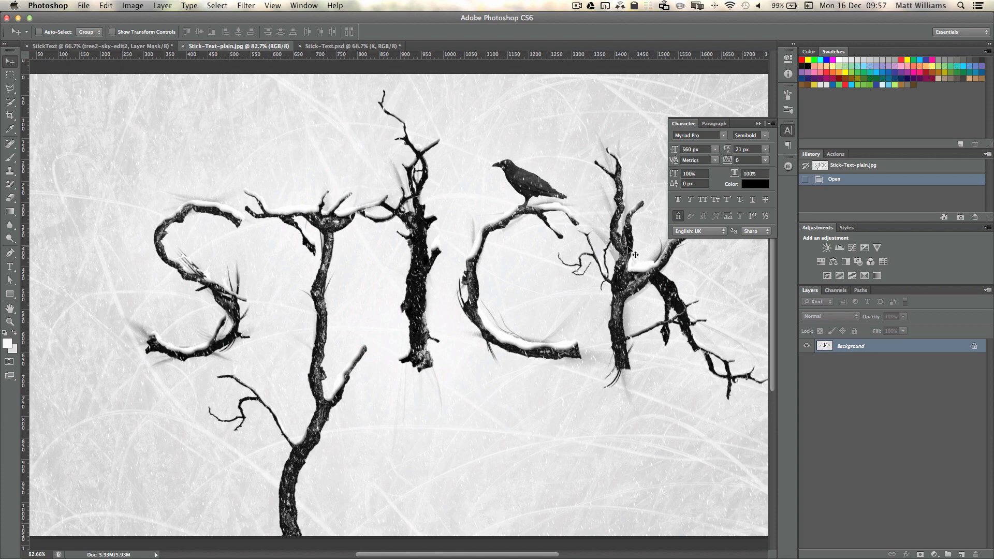
pyautogui.click(114, 46)
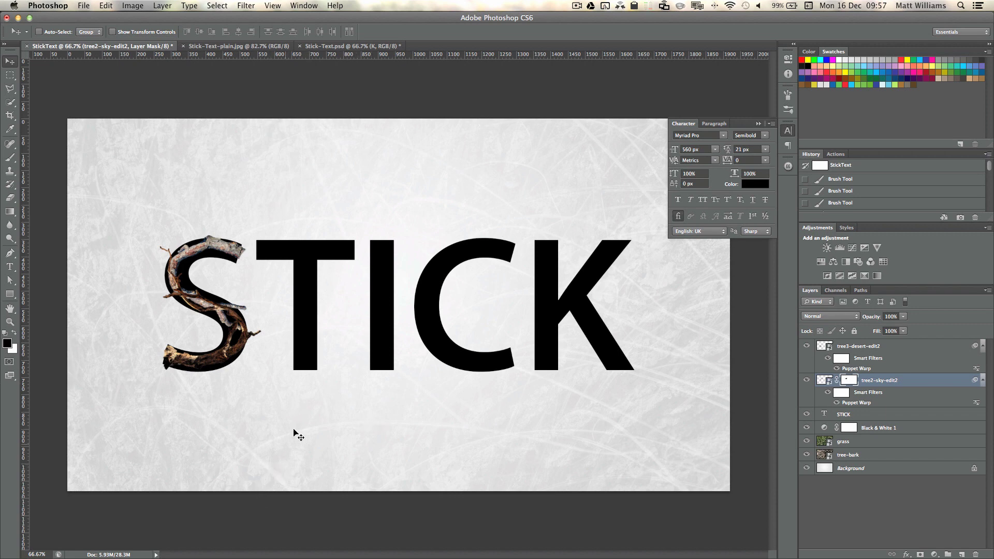
# - Place tree2-sky-edit.png from the ASSETS folder into the StickText document
pyautogui.click(78, 5)
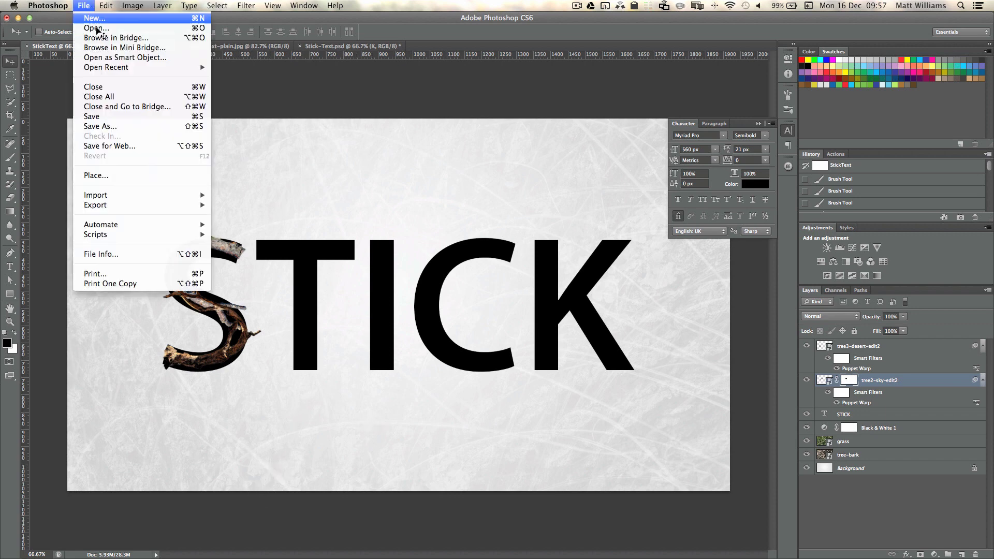
pyautogui.click(116, 178)
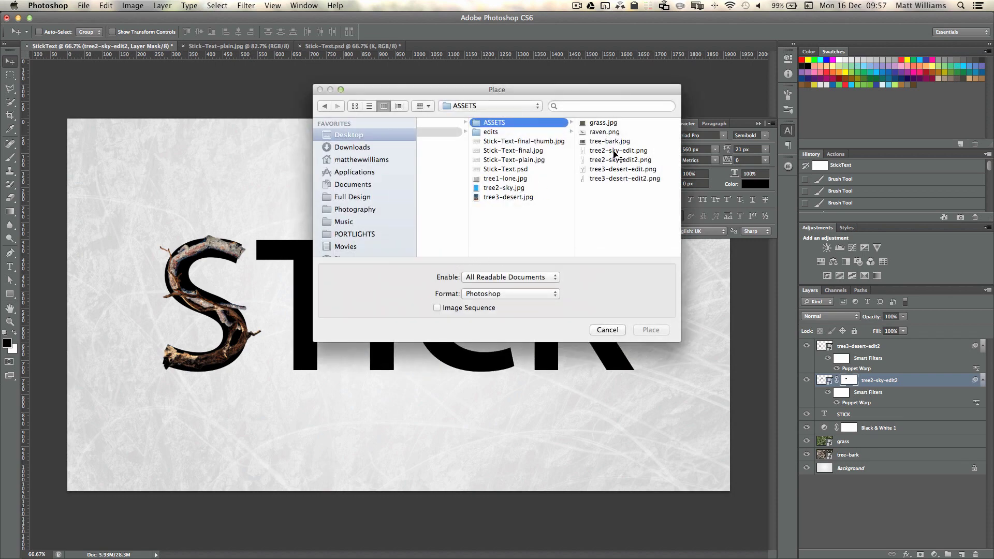
pyautogui.click(614, 151)
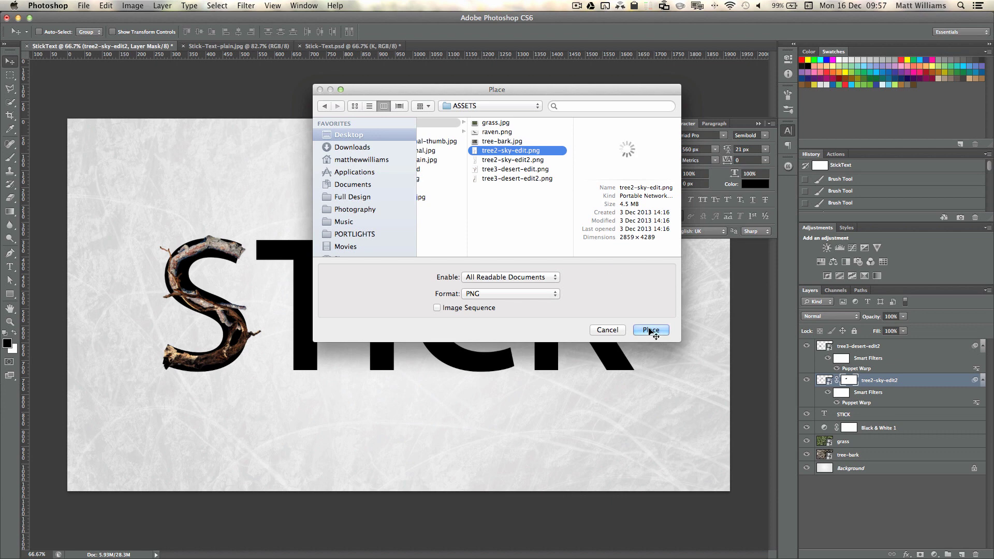
pyautogui.click(651, 331)
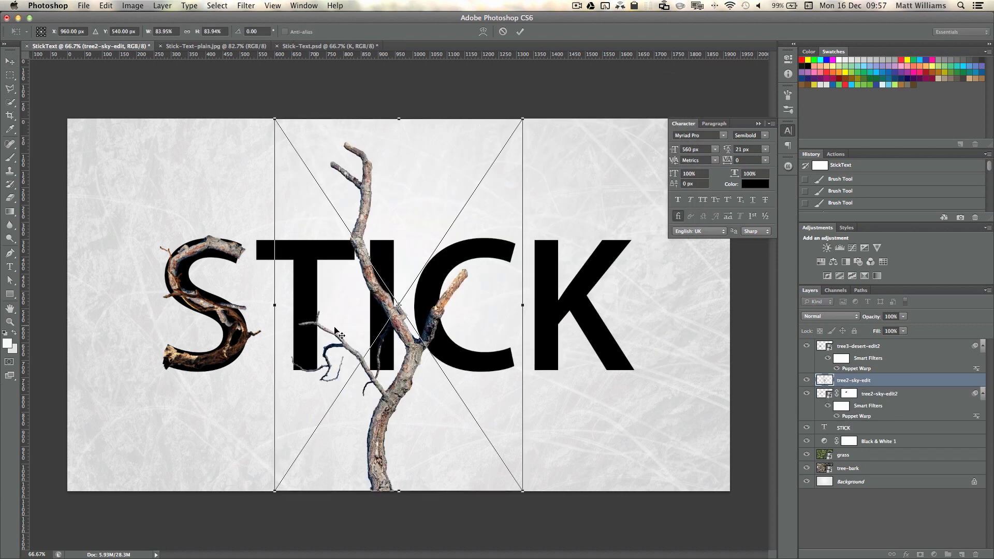
# - Scale the placed tree proportionally to about 63% and position it over the T with its trunk running down to the canvas's lower edge
pyautogui.moveTo(357, 381); pyautogui.dragTo(282, 397)
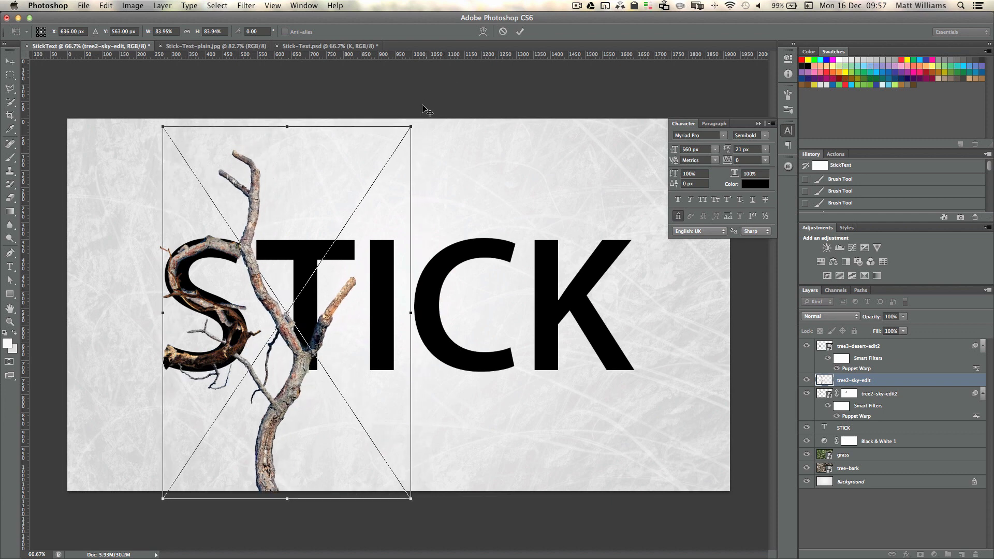
pyautogui.moveTo(412, 127); pyautogui.dragTo(389, 159)
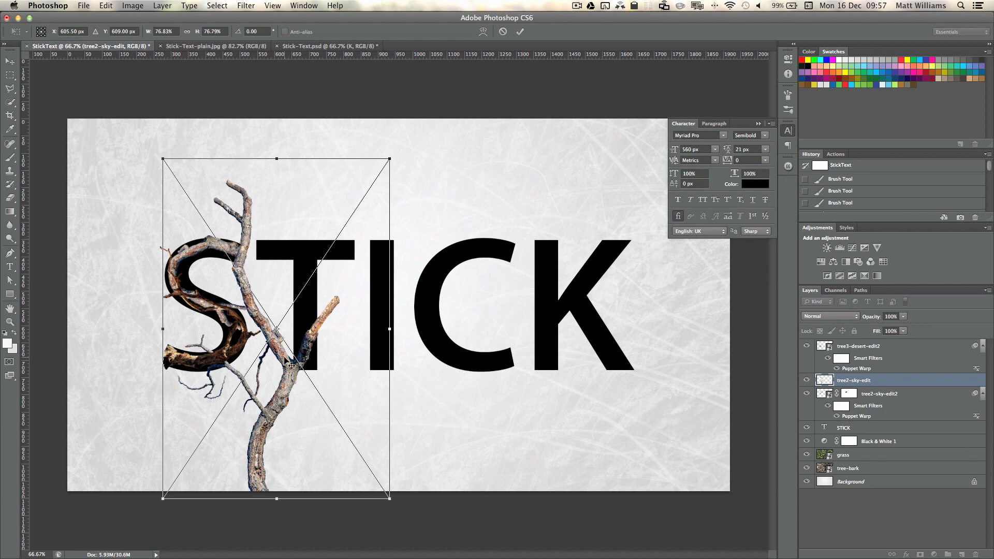
pyautogui.moveTo(292, 366)
pyautogui.mouseDown()
pyautogui.moveTo(316, 372)
pyautogui.moveTo(307, 367)
pyautogui.mouseUp()
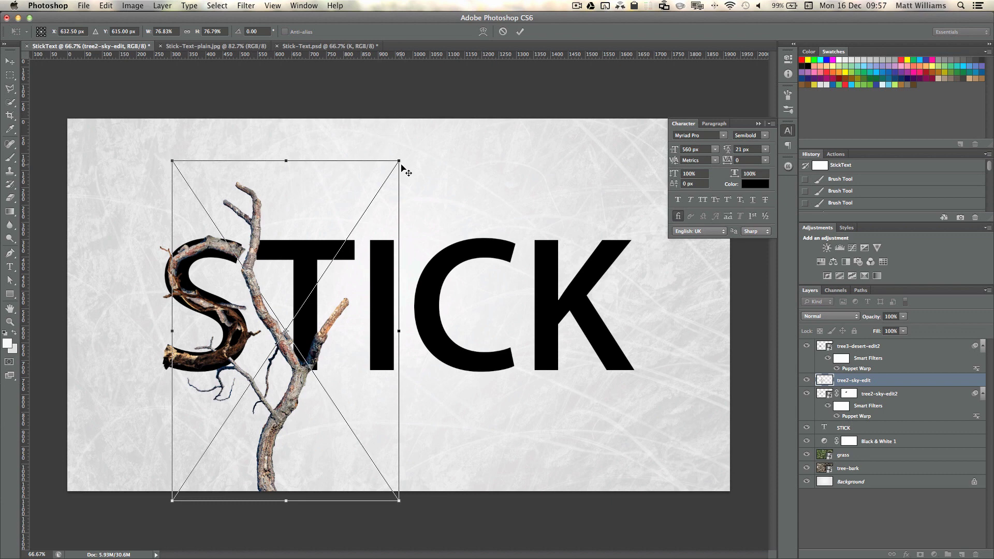
pyautogui.moveTo(403, 169); pyautogui.dragTo(380, 223)
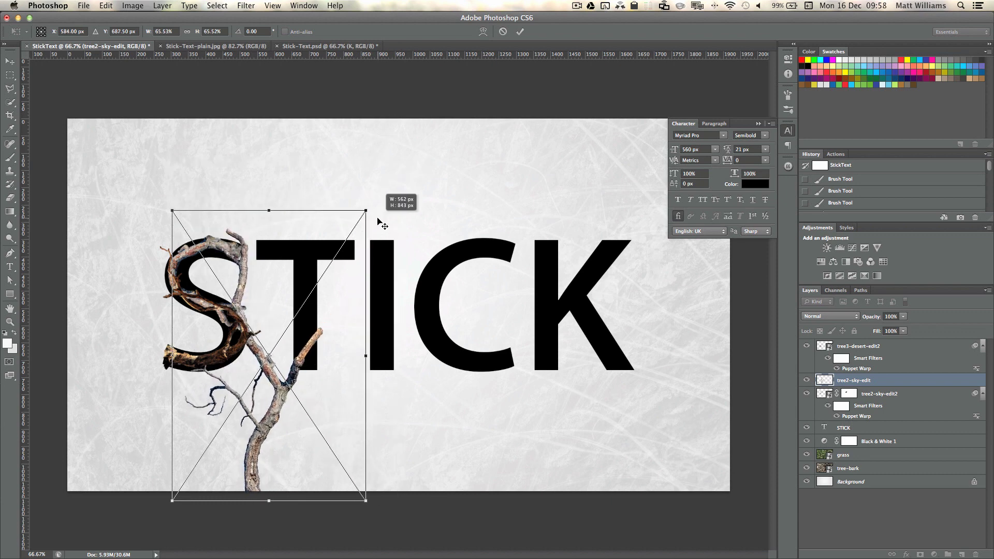
pyautogui.moveTo(276, 402); pyautogui.dragTo(314, 407)
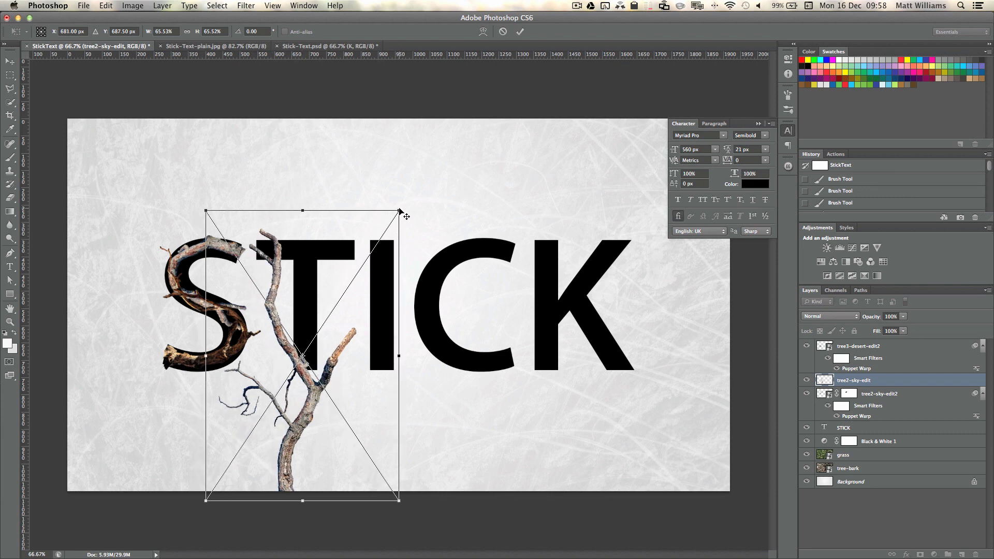
pyautogui.moveTo(400, 211); pyautogui.dragTo(391, 222)
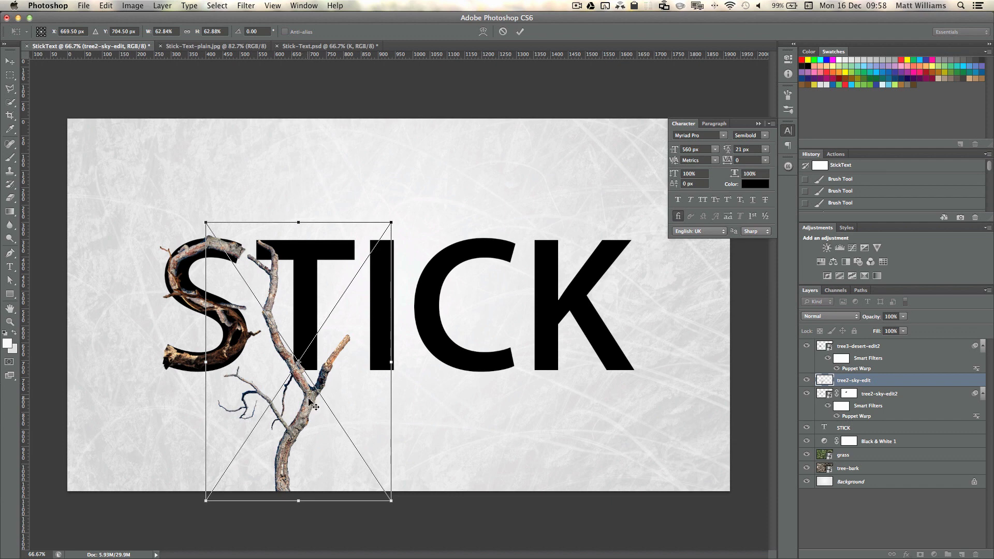
pyautogui.moveTo(309, 400); pyautogui.dragTo(314, 399)
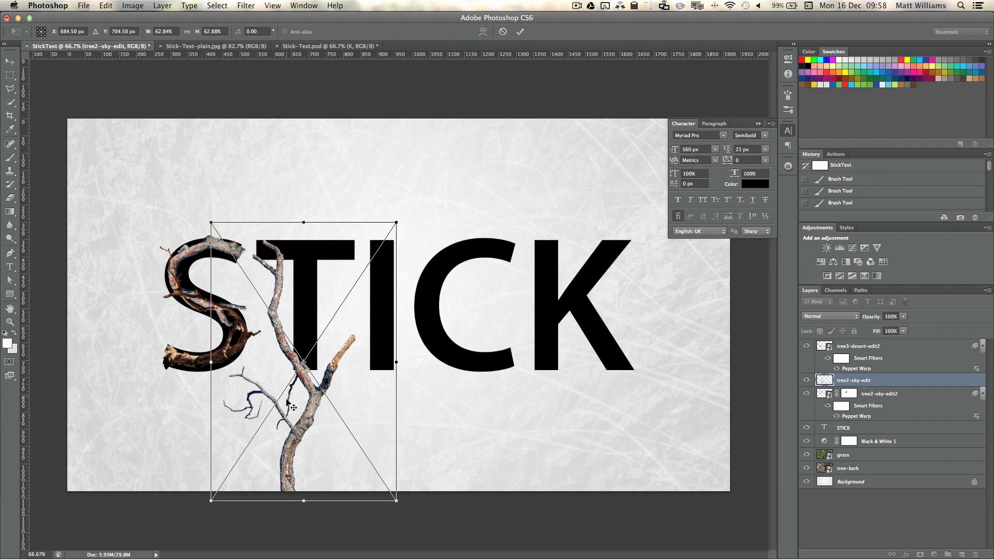
pyautogui.moveTo(307, 415)
pyautogui.mouseDown()
pyautogui.moveTo(291, 416)
pyautogui.moveTo(299, 396)
pyautogui.moveTo(306, 402)
pyautogui.mouseUp()
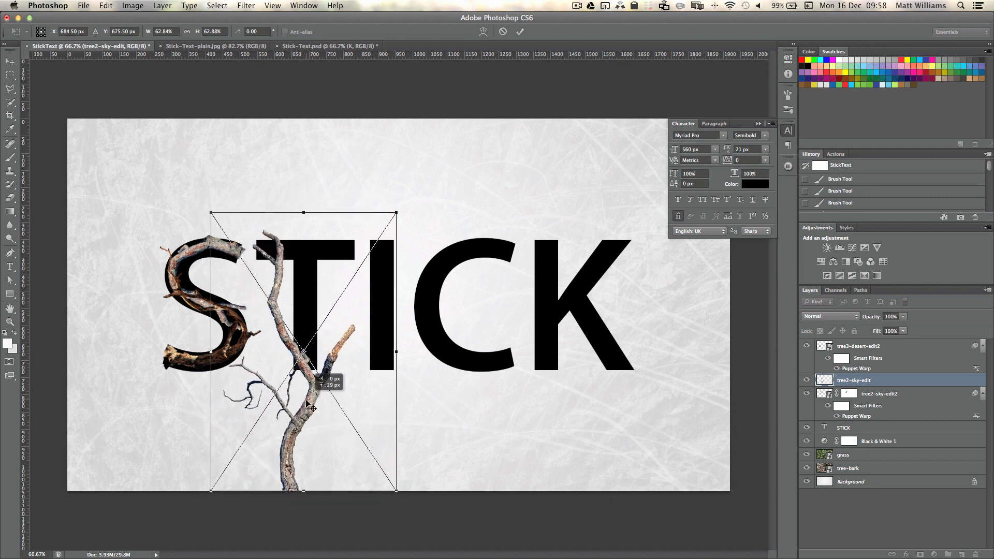
# - Nudge the placed tree 9 px down and 9 px to the left, and commit the placement
pyautogui.press('Down')
pyautogui.press('Down')
pyautogui.press('Down')
pyautogui.press('Down')
pyautogui.press('Down')
pyautogui.press('Down')
pyautogui.press('Down')
pyautogui.press('Down')
pyautogui.press('Down')
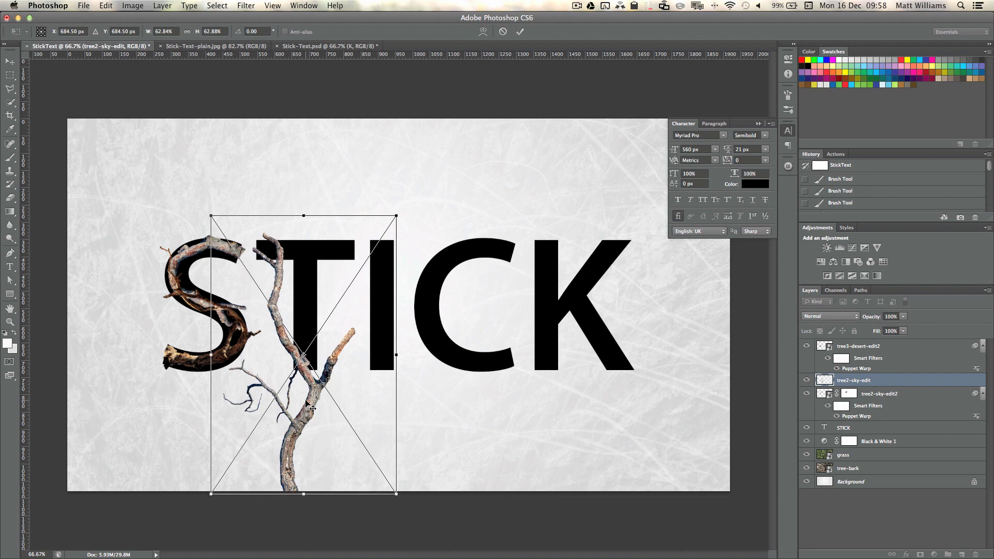
pyautogui.press('Left')
pyautogui.press('Left')
pyautogui.press('Left')
pyautogui.press('Left')
pyautogui.press('Left')
pyautogui.press('Left')
pyautogui.press('Left')
pyautogui.press('Left')
pyautogui.press('Left')
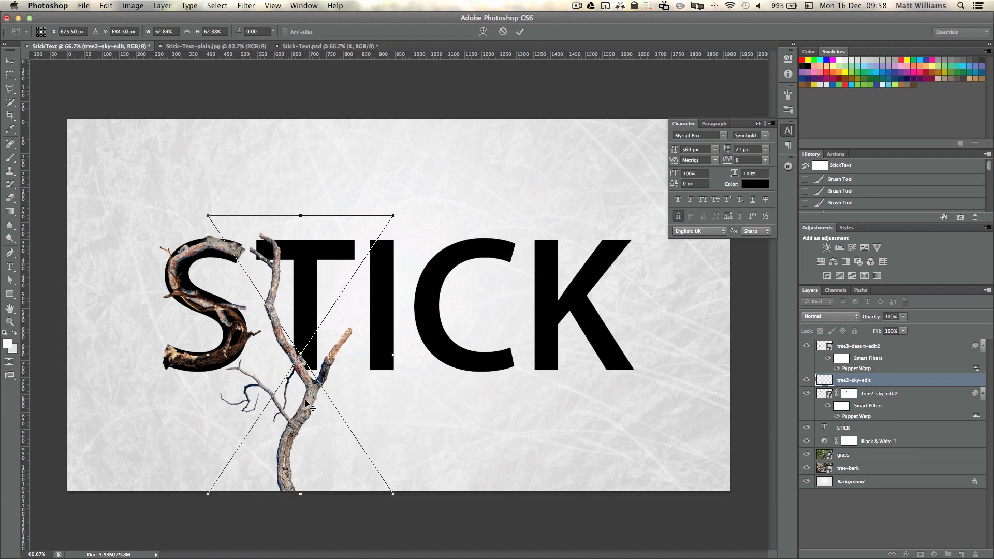
pyautogui.press('Return')
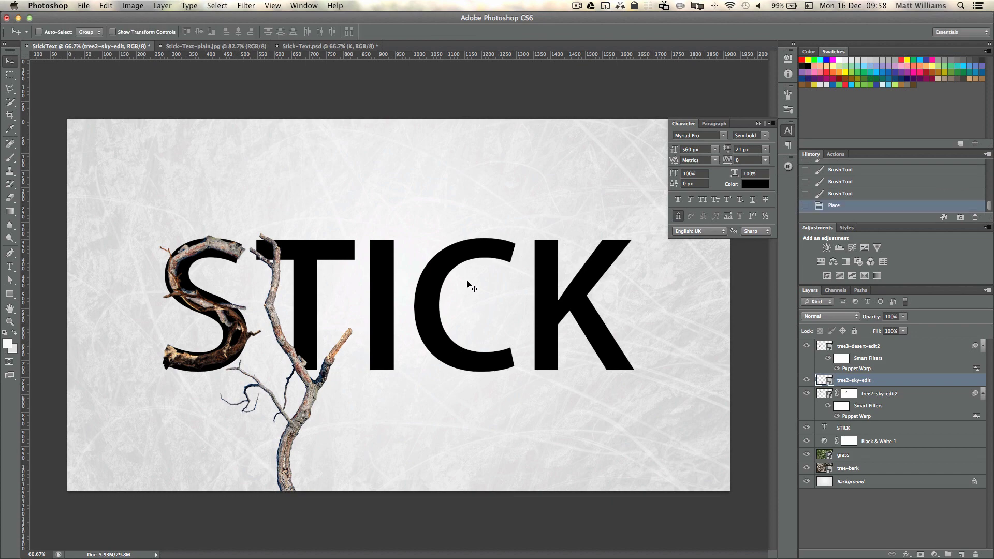
# - Start Puppet Warp on the tree2-sky-edit layer, pin the trunk's base, and bend the main branch upright along the T's stem
pyautogui.click(106, 5)
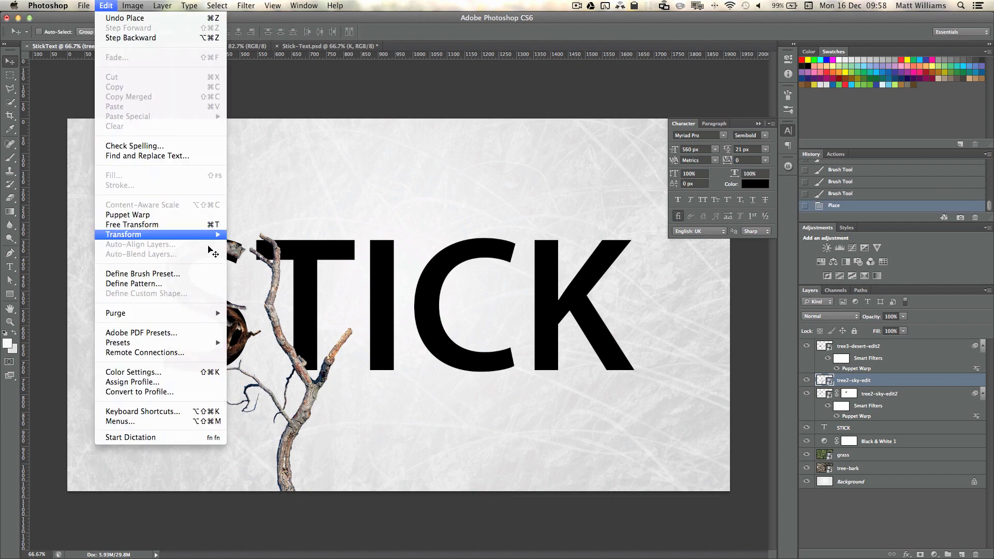
pyautogui.click(171, 214)
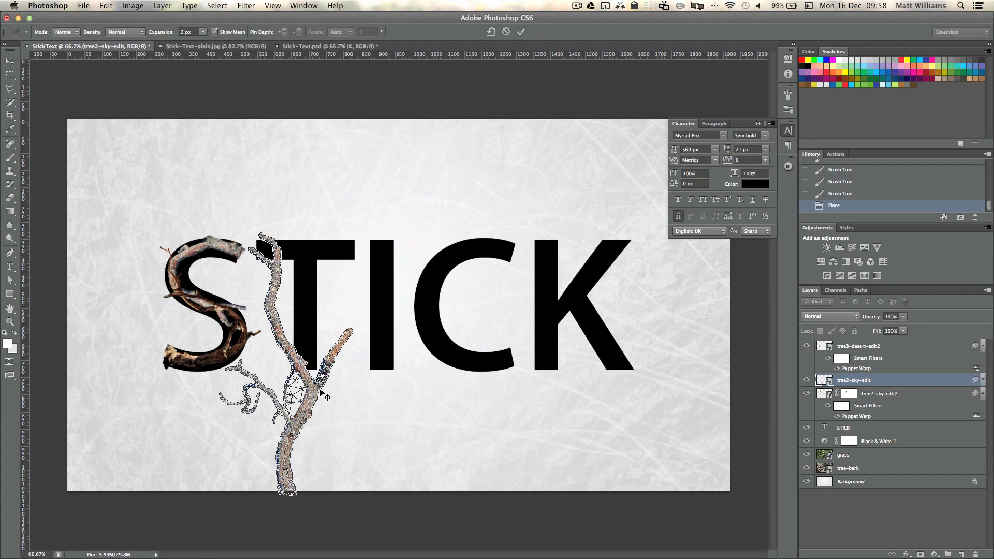
pyautogui.click(287, 490)
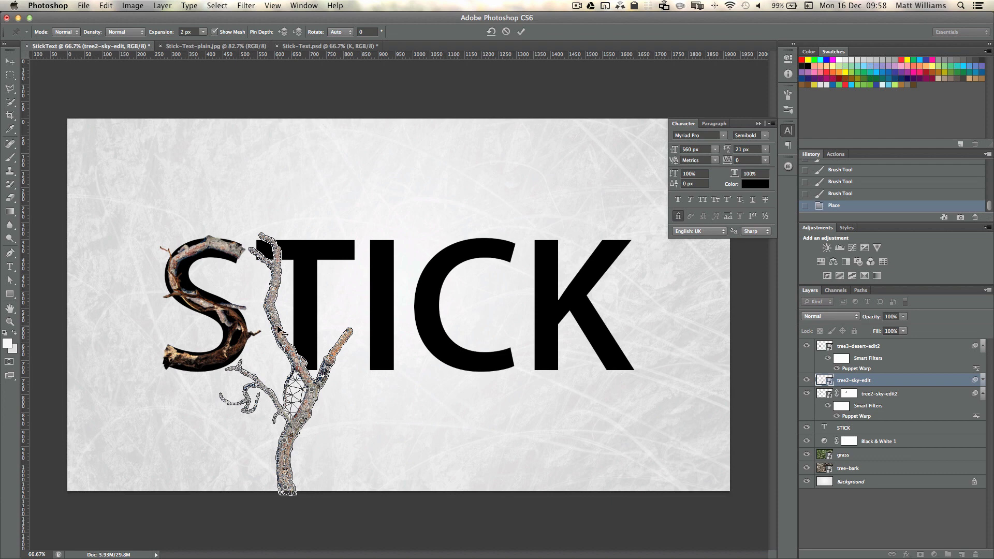
pyautogui.moveTo(284, 335); pyautogui.dragTo(310, 328)
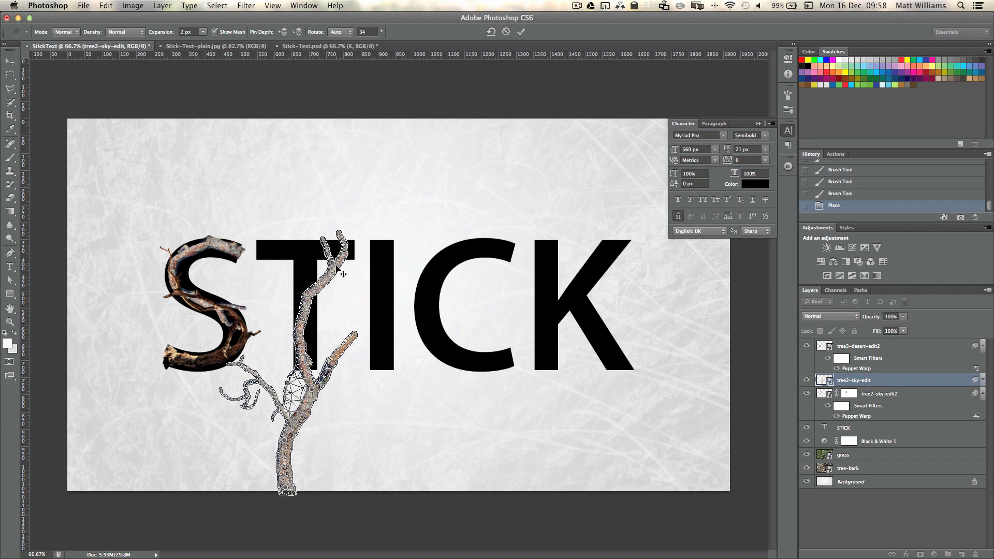
pyautogui.moveTo(343, 275); pyautogui.dragTo(310, 263)
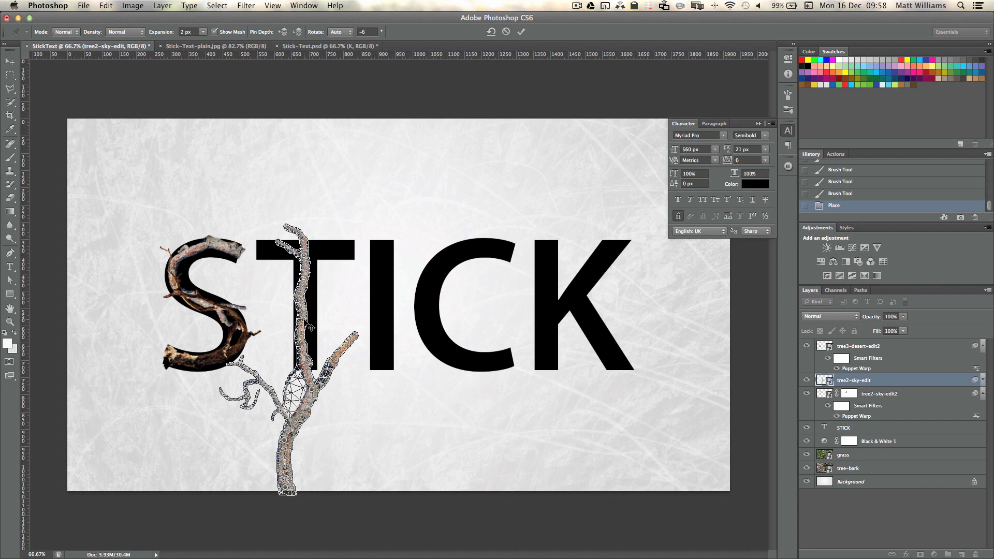
pyautogui.moveTo(312, 328); pyautogui.dragTo(314, 329)
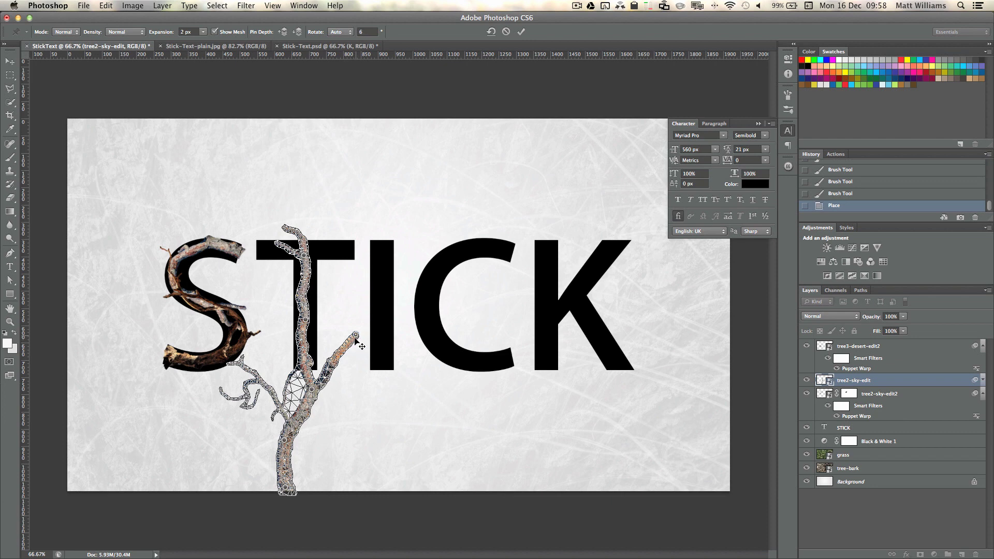
# - Pull the tree's thick right-hand side branch slightly lower and shift the thin left-hand twigs away from the S
pyautogui.moveTo(356, 335); pyautogui.dragTo(334, 371)
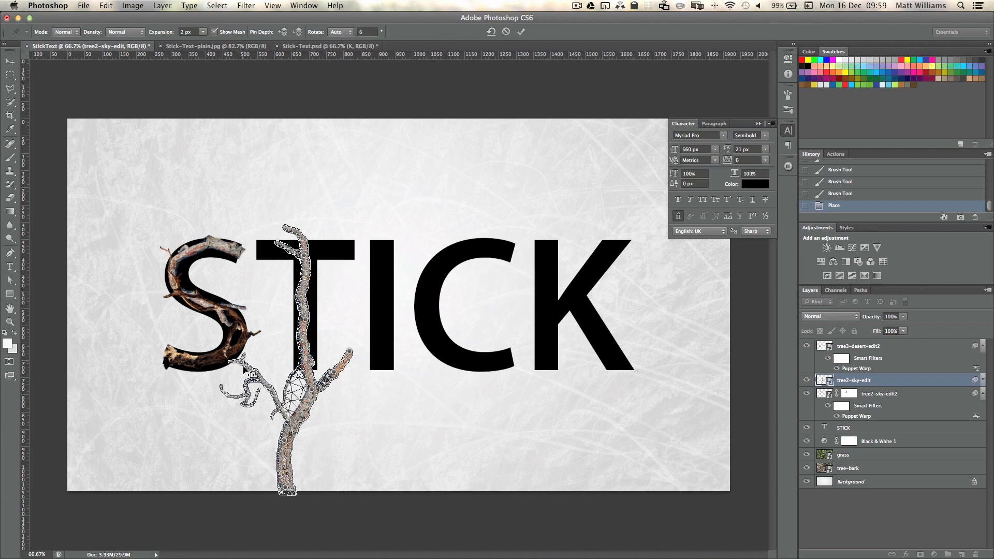
pyautogui.moveTo(250, 374); pyautogui.dragTo(257, 376)
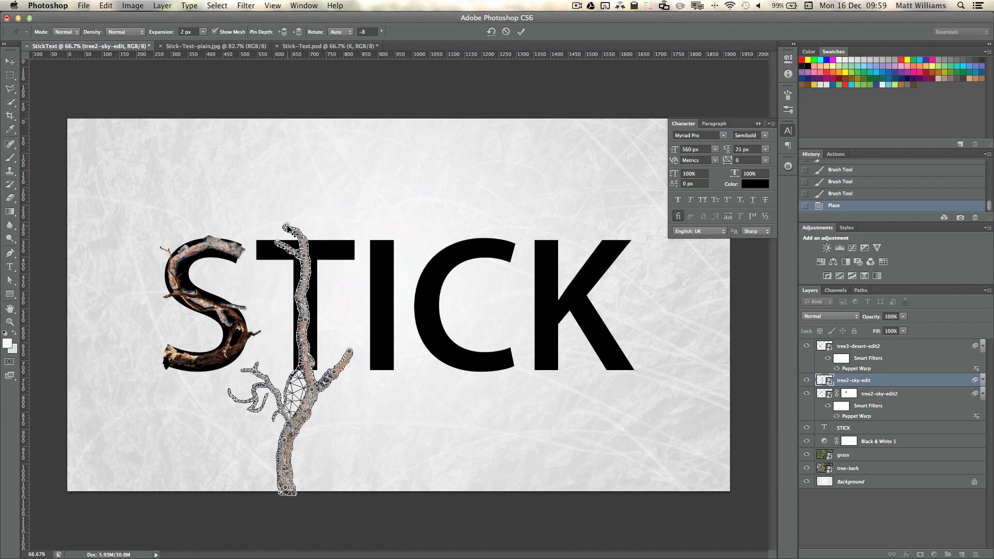
# - Swing the upper fork's tip over to the right side of the T's crossbar and realign the main branch with the T's stem
pyautogui.moveTo(289, 229); pyautogui.dragTo(337, 248)
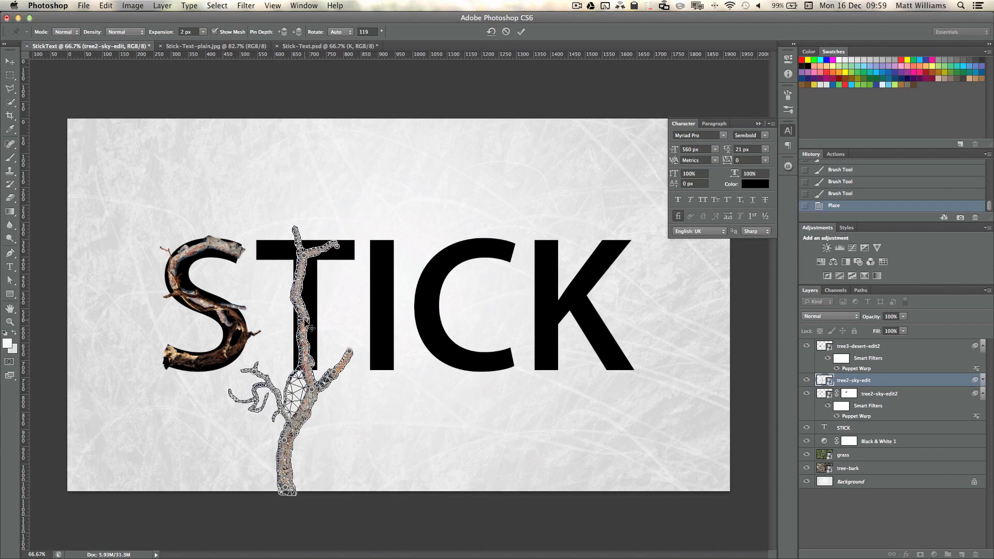
pyautogui.moveTo(313, 328); pyautogui.dragTo(320, 329)
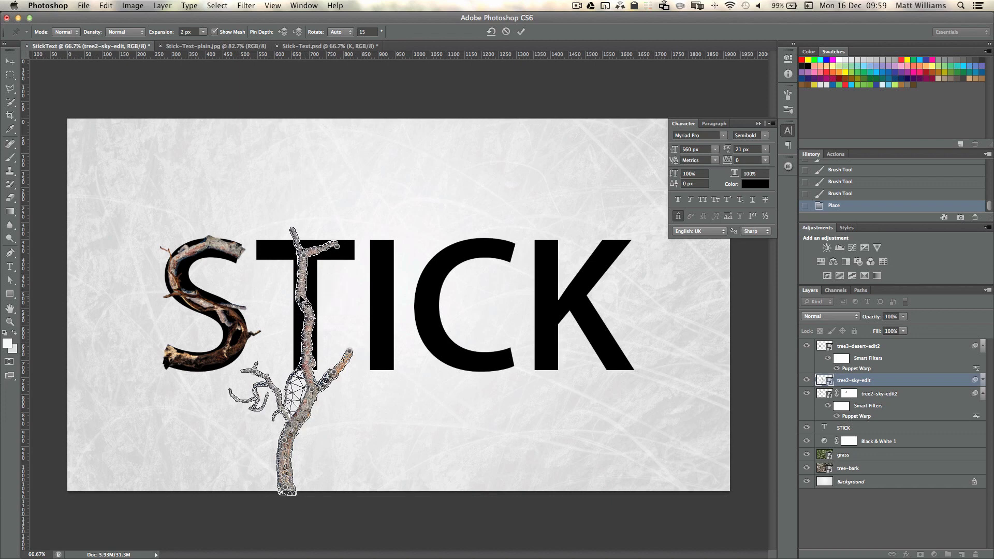
pyautogui.moveTo(303, 301); pyautogui.dragTo(306, 300)
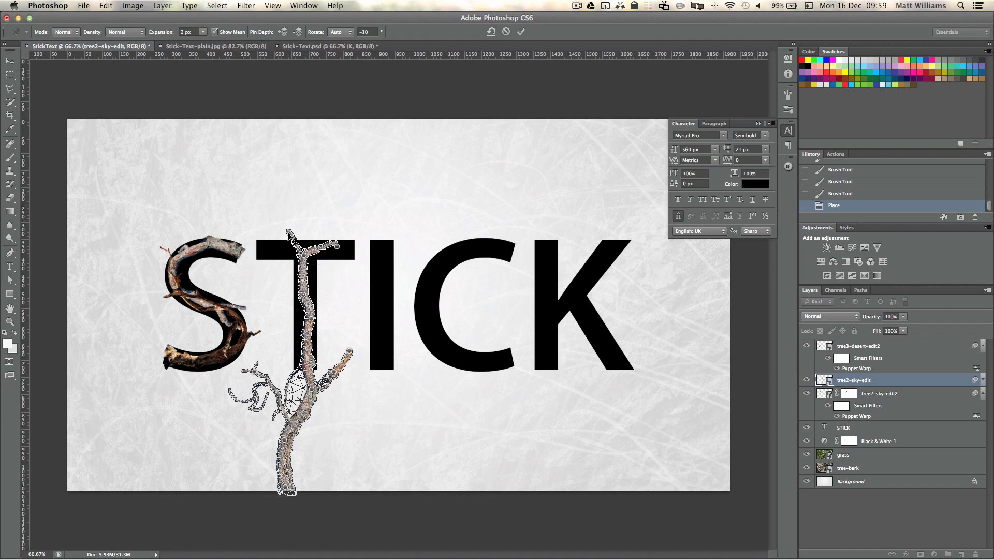
# - Commit the puppet warp of the T's stem and place tree2-sky-edit2.png from the ASSETS folder into the document
pyautogui.click(521, 32)
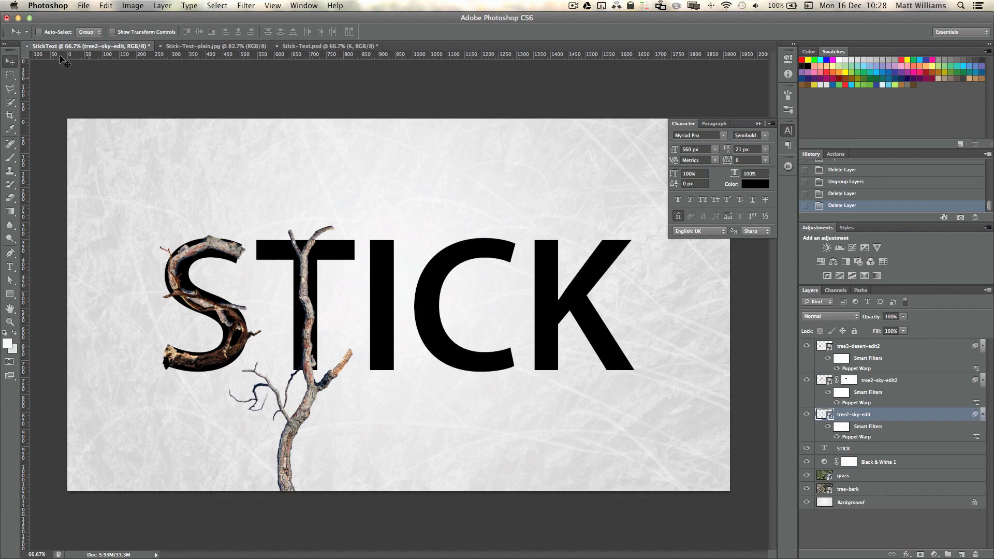
pyautogui.click(85, 5)
pyautogui.click(130, 175)
pyautogui.click(83, 6)
pyautogui.click(119, 172)
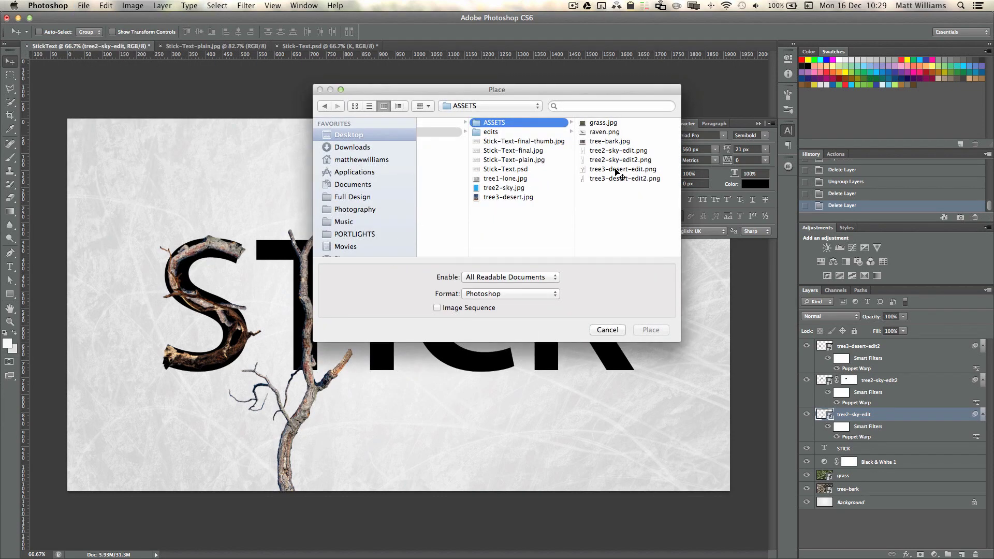
pyautogui.click(619, 170)
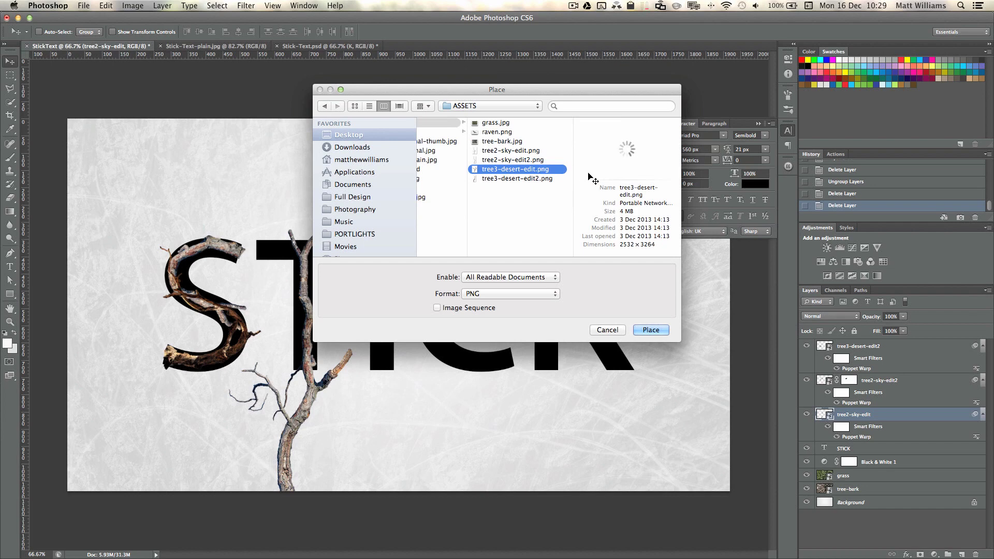
pyautogui.click(510, 160)
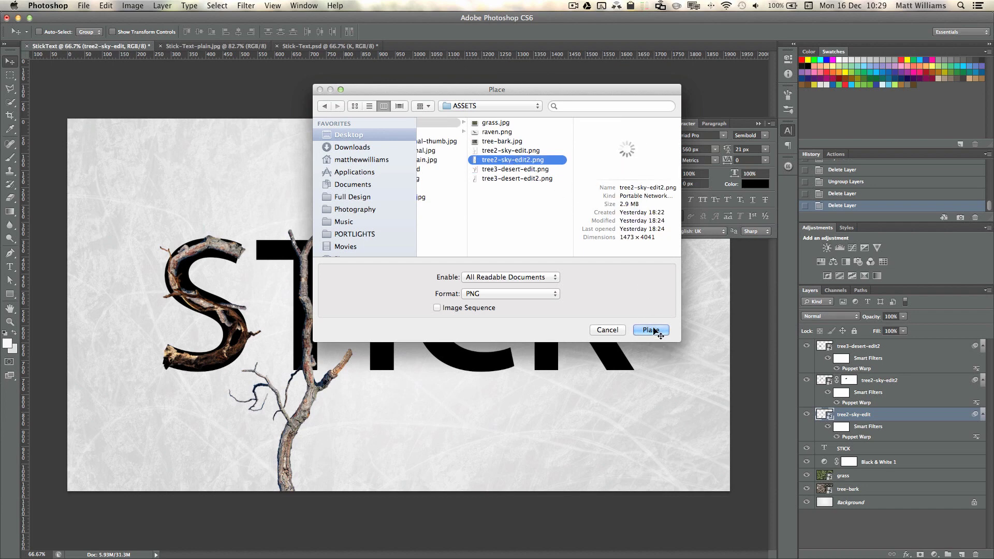
pyautogui.click(651, 330)
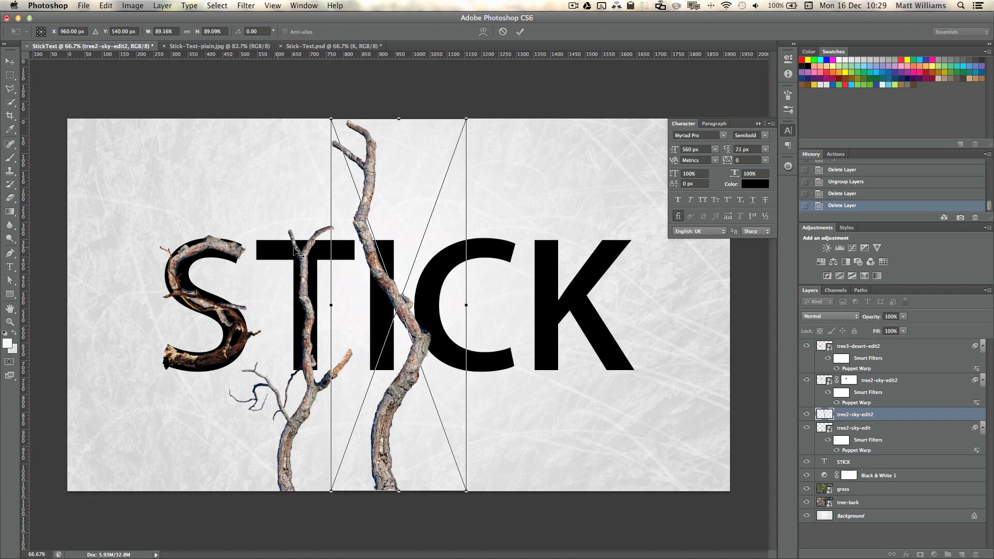
# - Shift the placed branch 36 px to the left and flip it vertically
pyautogui.moveTo(391, 311); pyautogui.dragTo(378, 310)
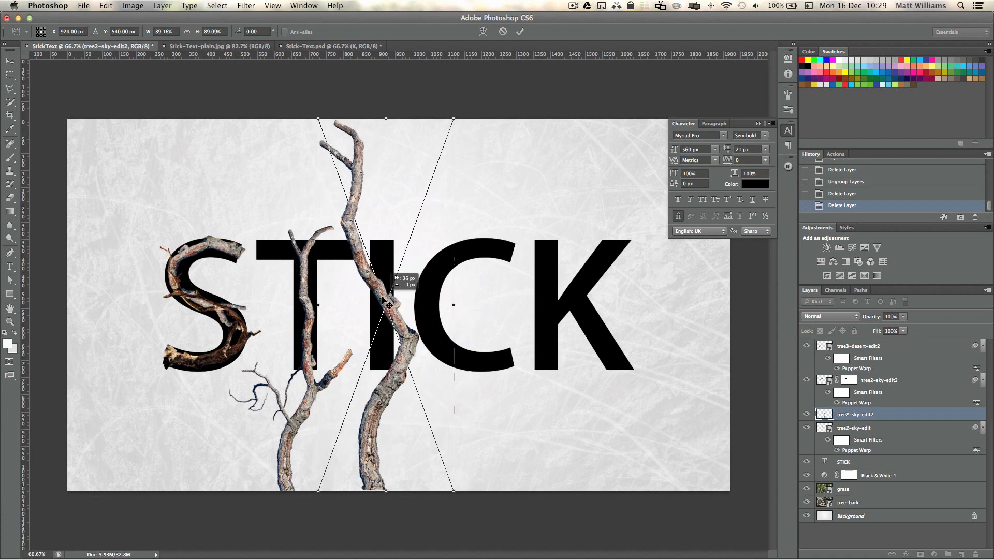
pyautogui.click(103, 6)
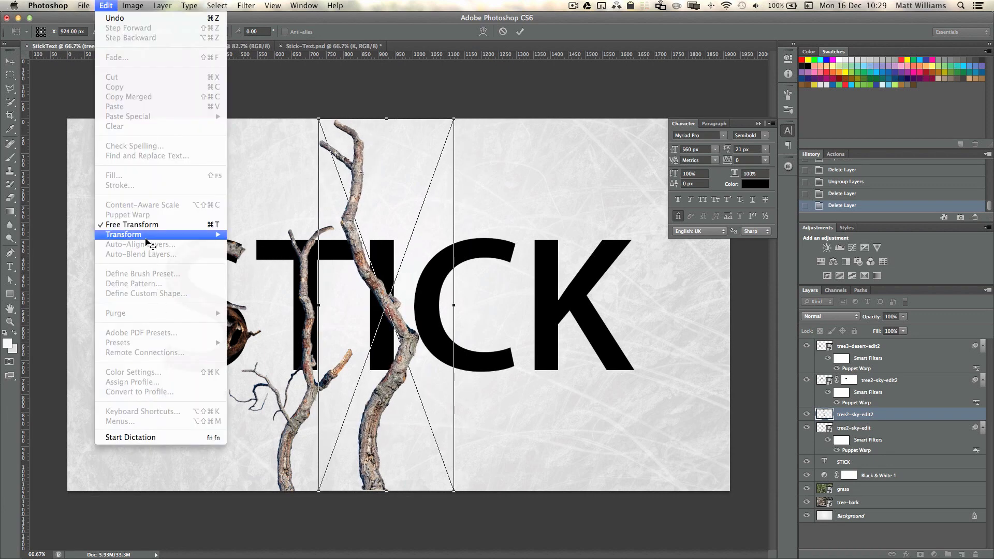
pyautogui.moveTo(150, 235)
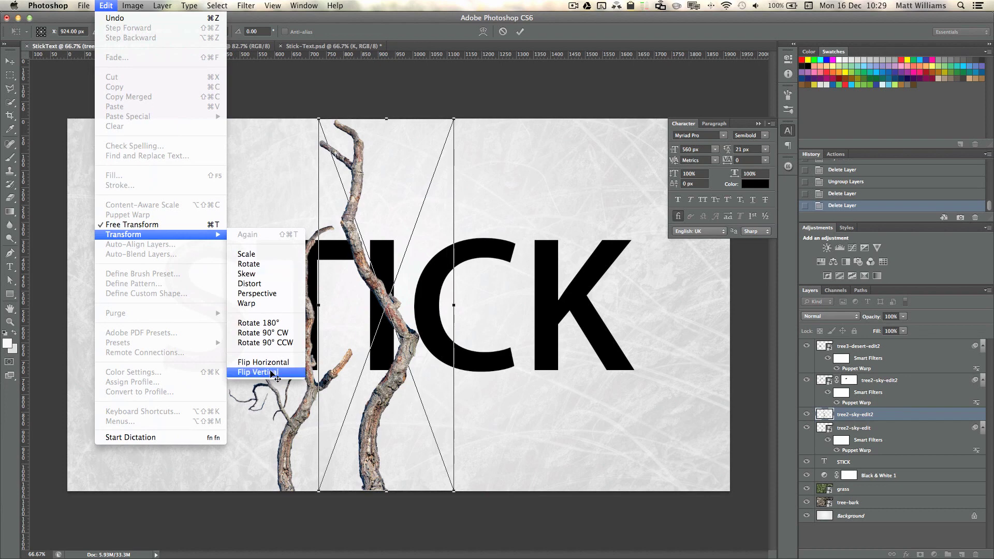
pyautogui.click(272, 373)
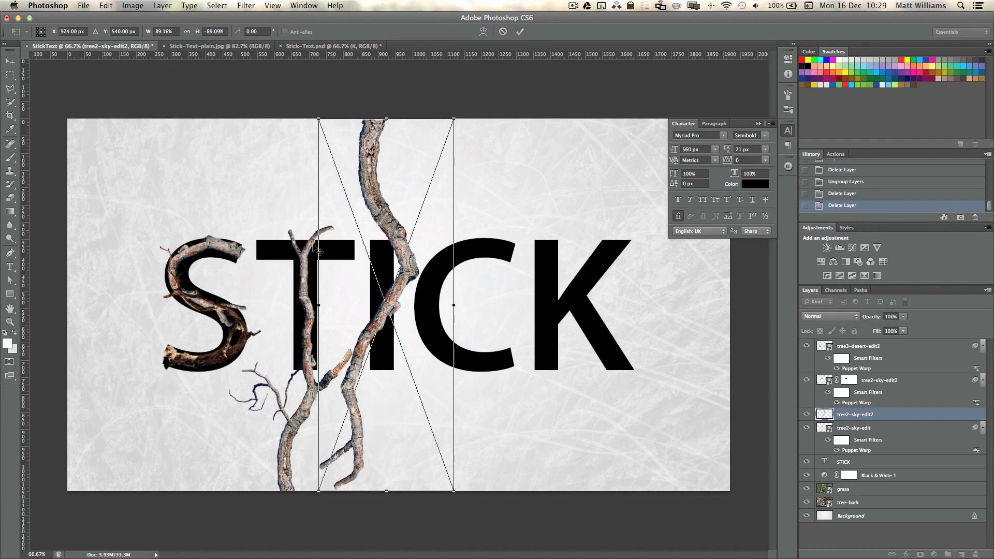
# - Rotate the placed branch to about -87° and scale it down to about 67% width and 49% height
pyautogui.moveTo(319, 252); pyautogui.dragTo(391, 244)
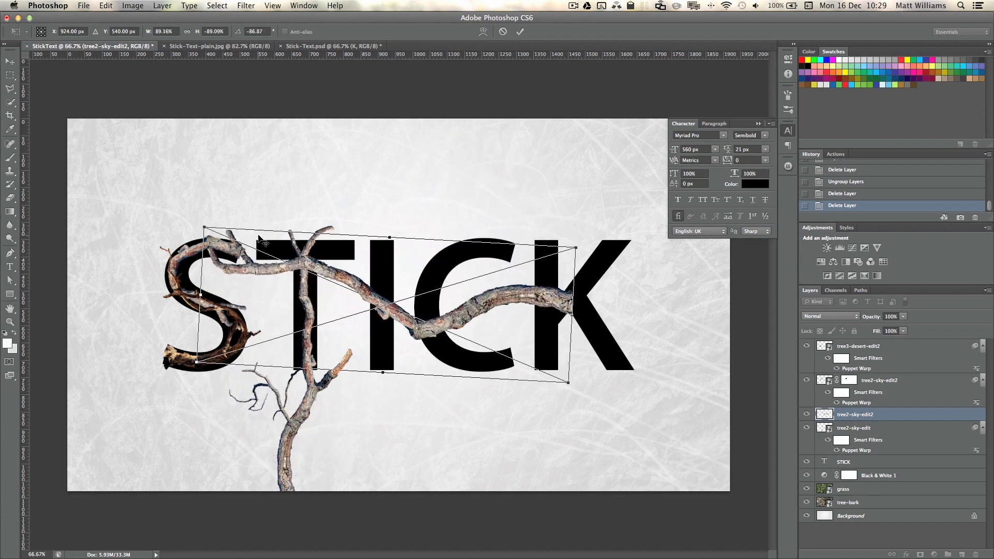
pyautogui.moveTo(330, 268); pyautogui.dragTo(342, 247)
pyautogui.moveTo(587, 372); pyautogui.dragTo(414, 323)
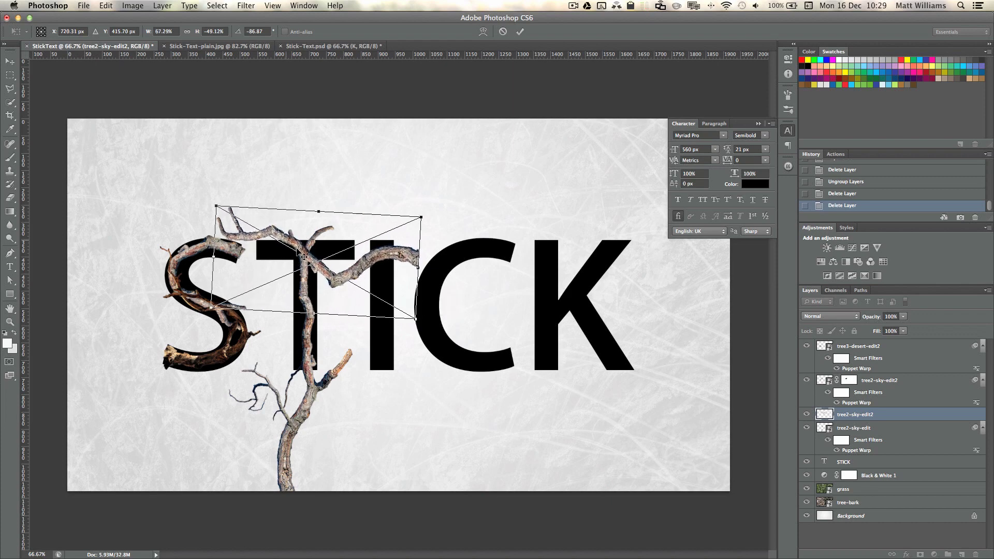
# - Position the branch along the T's crossbar at about X 805 px, Y 457 px, and commit the placement
pyautogui.moveTo(304, 257); pyautogui.dragTo(321, 264)
pyautogui.press('Up')
pyautogui.press('Up')
pyautogui.press('Up')
pyautogui.press('Up')
pyautogui.press('Up')
pyautogui.press('Up')
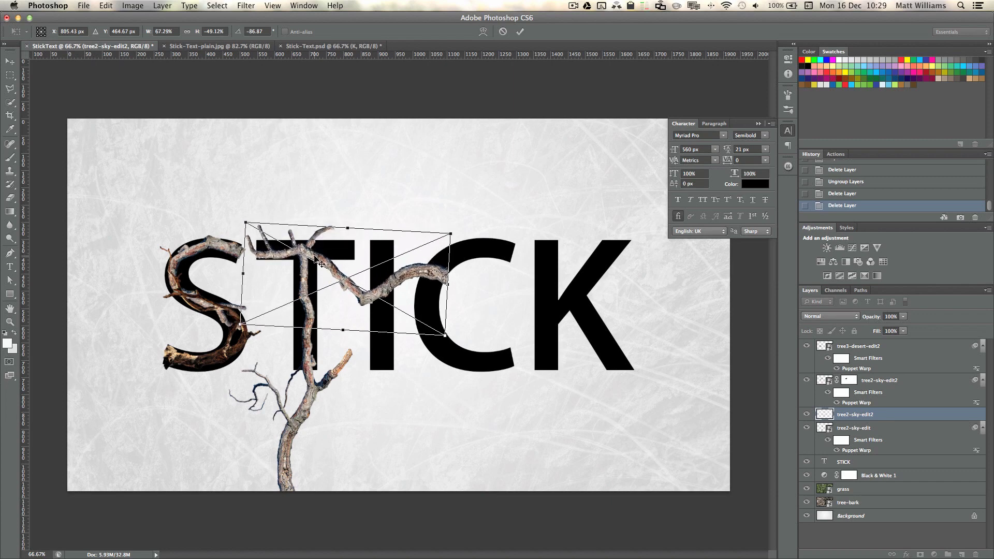
pyautogui.press('Up')
pyautogui.press('Up')
pyautogui.press('Up')
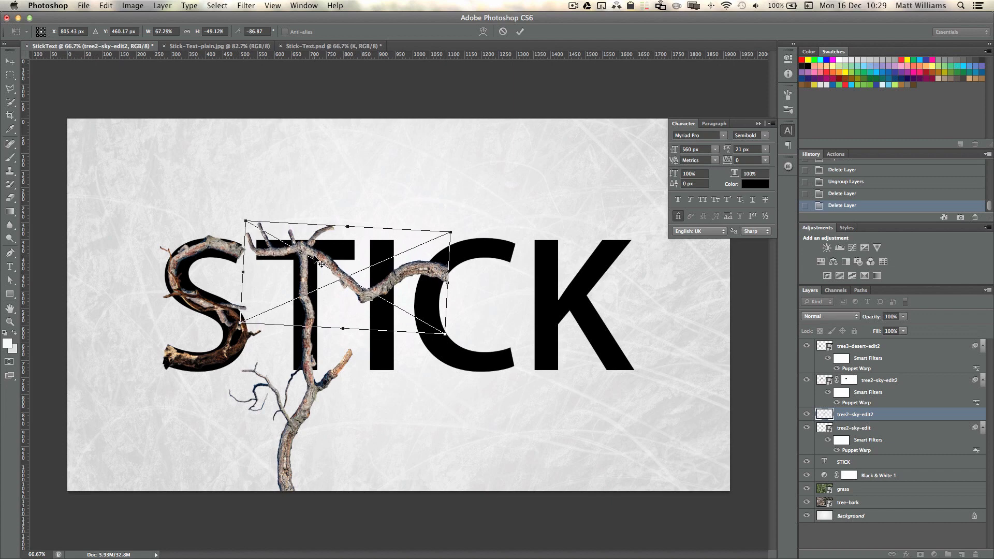
pyautogui.press('Up')
pyautogui.press('Up')
pyautogui.press('Up')
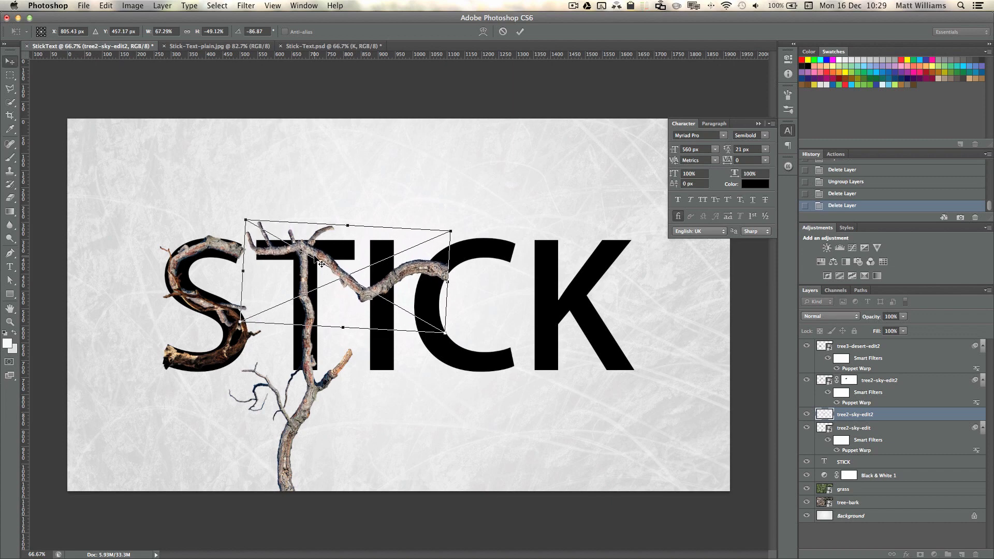
pyautogui.press('Return')
# - Puppet-warp the placed branch so it runs straight along the T's crossbar with its thick end bent upward, and commit the warp
pyautogui.click(106, 5)
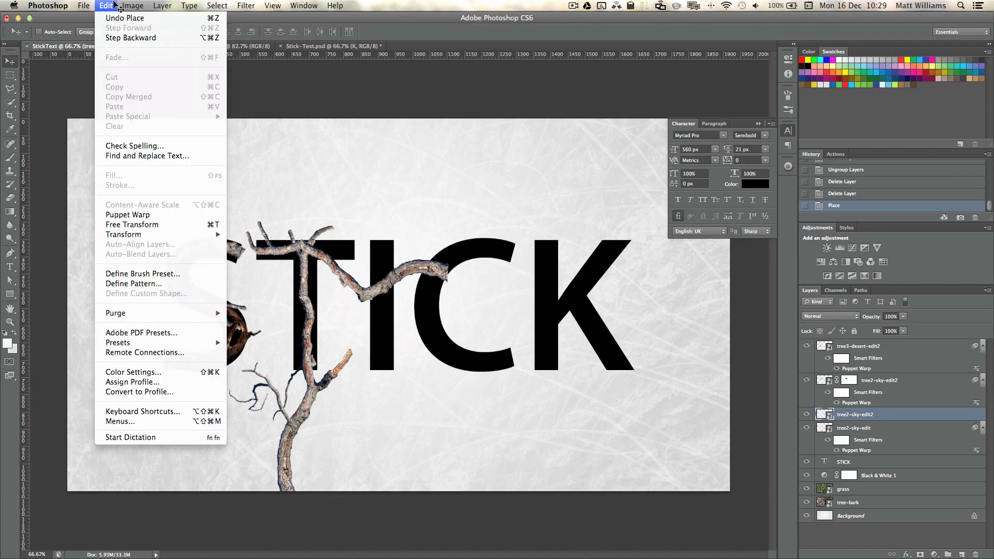
pyautogui.click(147, 217)
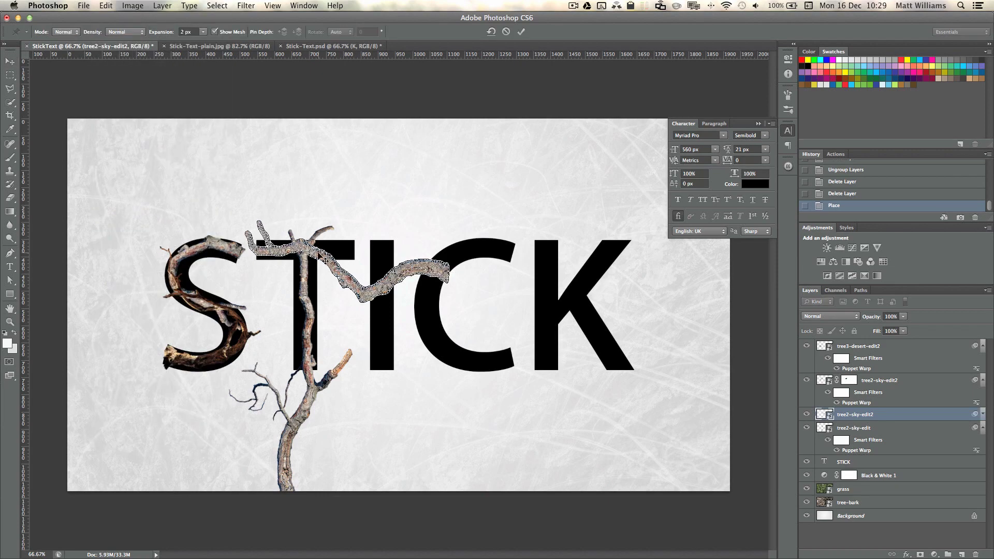
pyautogui.click(299, 249)
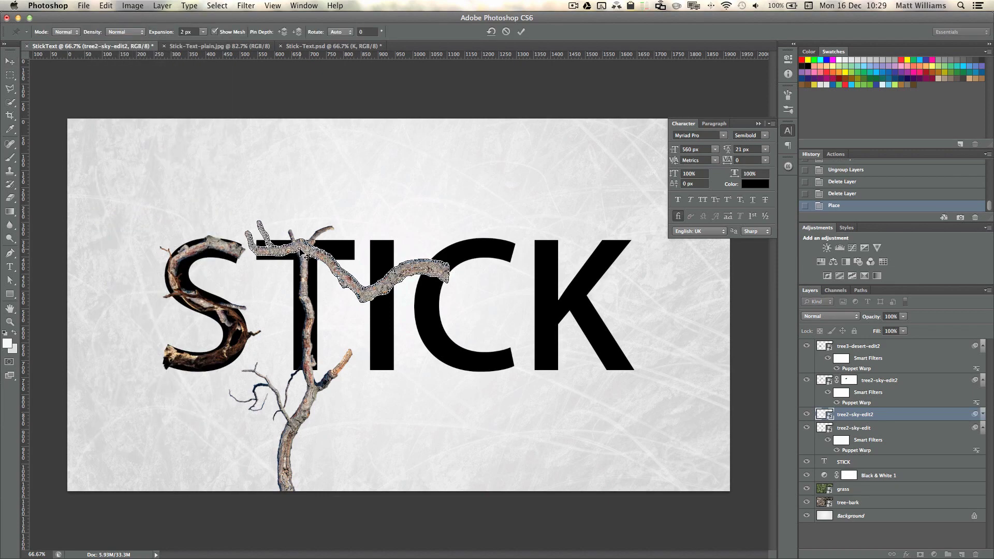
pyautogui.click(267, 250)
pyautogui.moveTo(328, 260); pyautogui.dragTo(359, 255)
pyautogui.moveTo(397, 177); pyautogui.dragTo(397, 177)
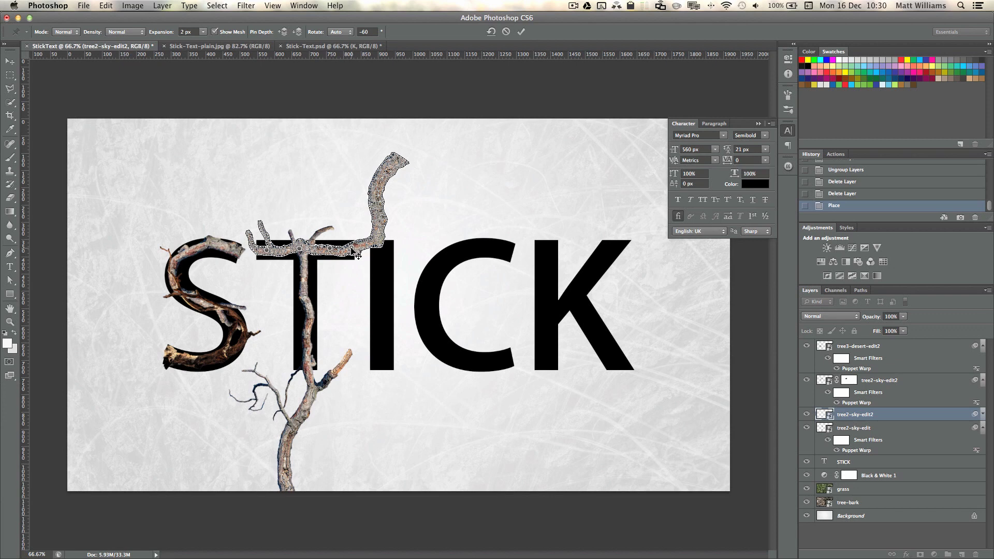
pyautogui.moveTo(359, 257); pyautogui.dragTo(332, 254)
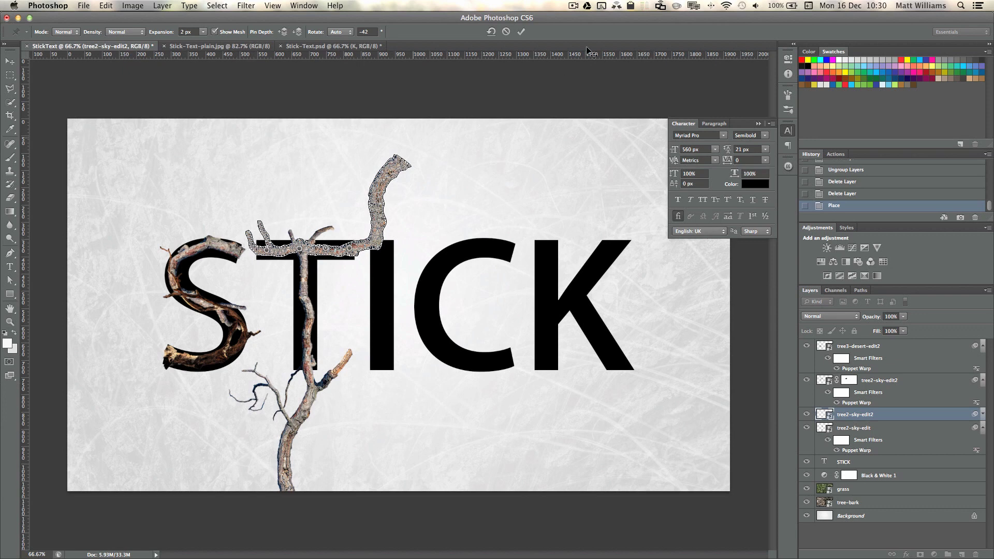
pyautogui.click(521, 32)
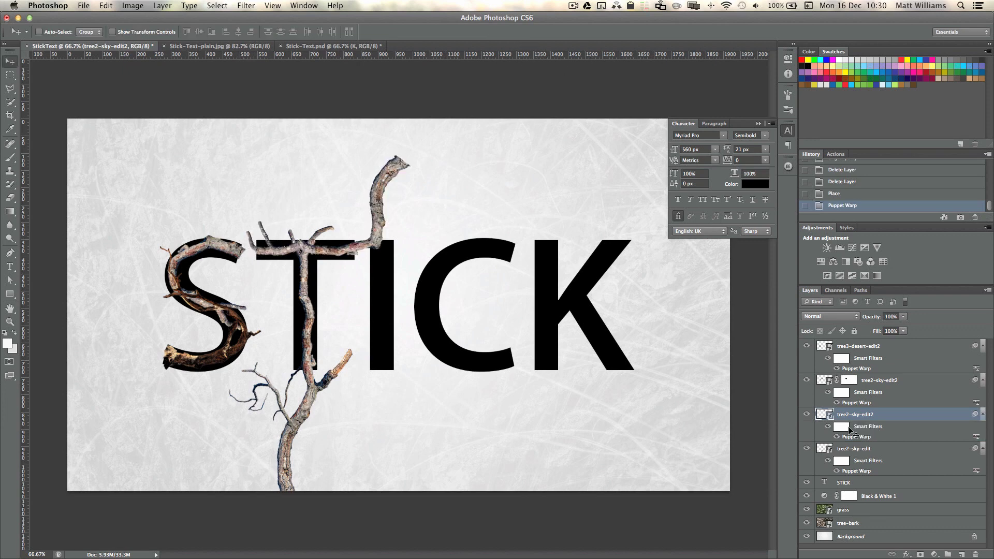
# - Add a layer mask to the crossbar branch and paint out its upturned thick end in black with the 70 px brush
pyautogui.click(920, 555)
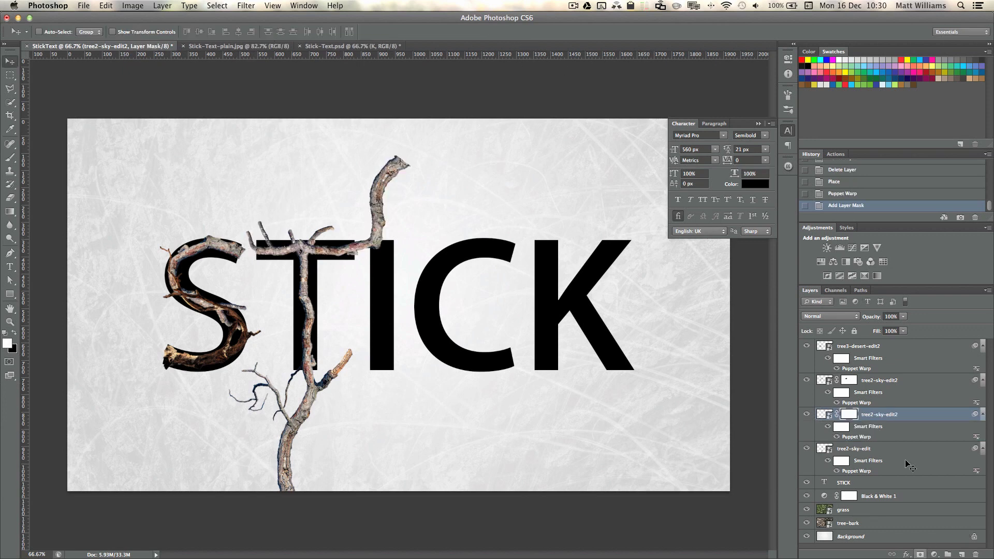
pyautogui.press('z')
pyautogui.click(434, 216)
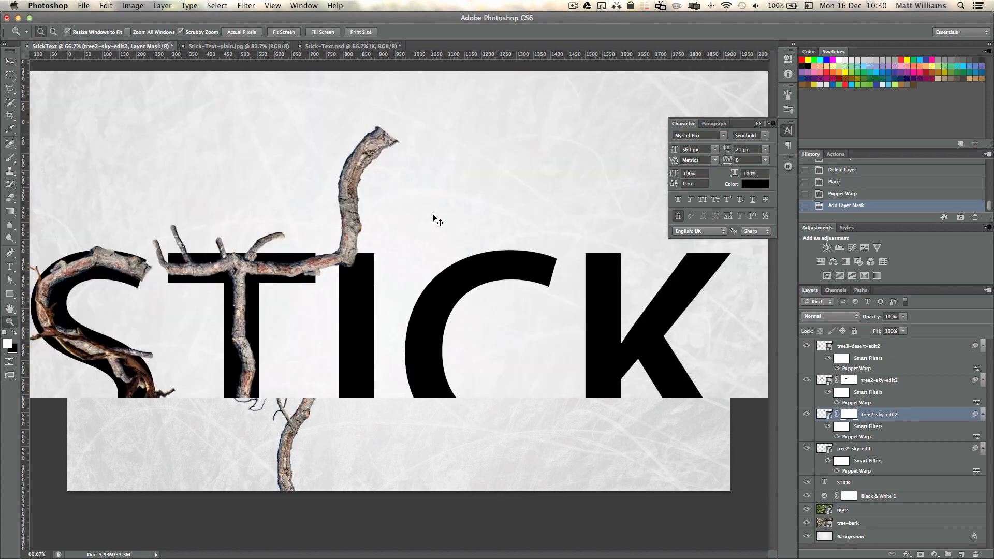
pyautogui.press('b')
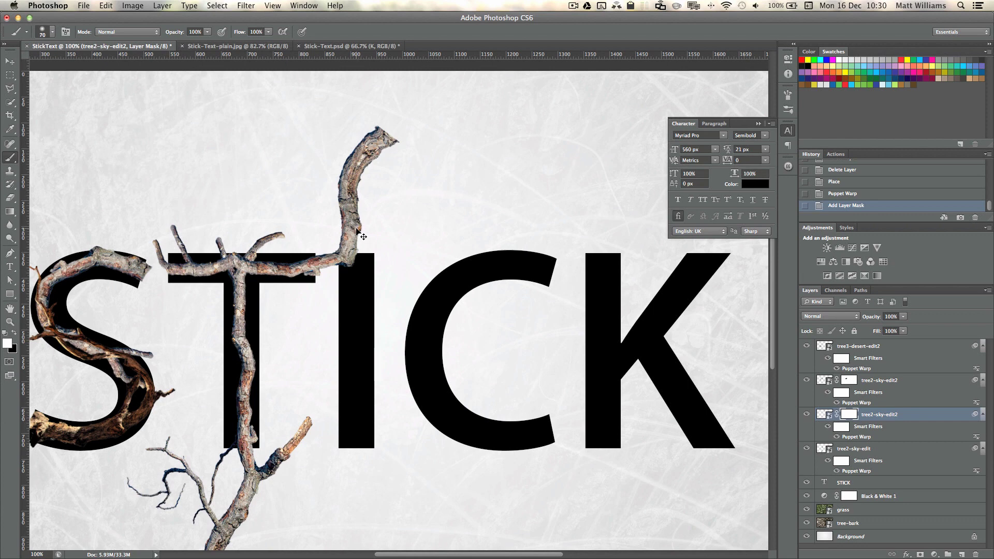
pyautogui.press('x')
pyautogui.moveTo(357, 244)
pyautogui.mouseDown()
pyautogui.moveTo(326, 213)
pyautogui.moveTo(363, 229)
pyautogui.moveTo(320, 172)
pyautogui.moveTo(356, 195)
pyautogui.moveTo(357, 209)
pyautogui.moveTo(342, 201)
pyautogui.moveTo(350, 152)
pyautogui.moveTo(369, 162)
pyautogui.mouseUp()
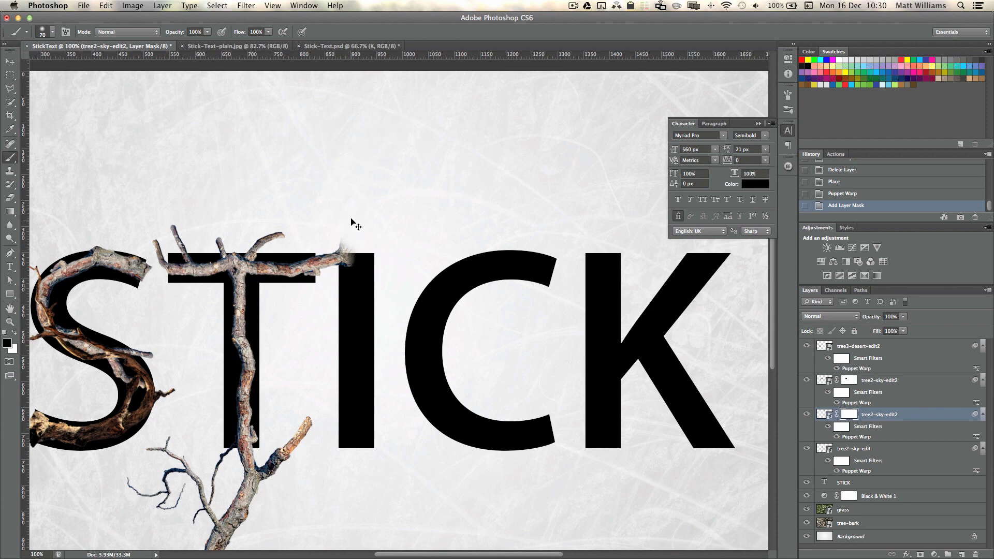
pyautogui.moveTo(349, 254); pyautogui.dragTo(365, 262)
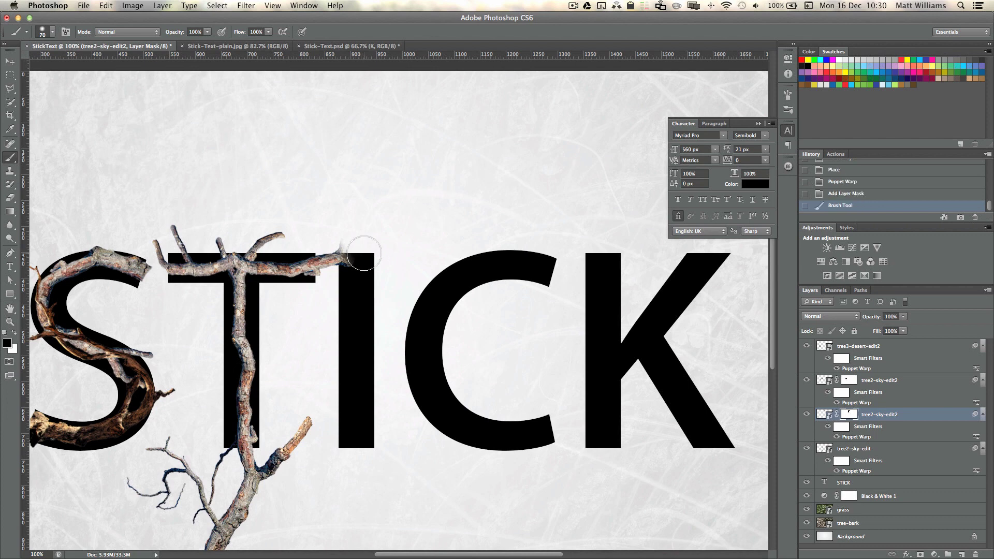
pyautogui.moveTo(364, 254)
pyautogui.mouseDown()
pyautogui.moveTo(352, 234)
pyautogui.moveTo(352, 265)
pyautogui.mouseUp()
# - Reduce the brush to 35 px and then 15 px, and mask the branch's cut end into shape at the crossbar's right tip
pyautogui.click(53, 33)
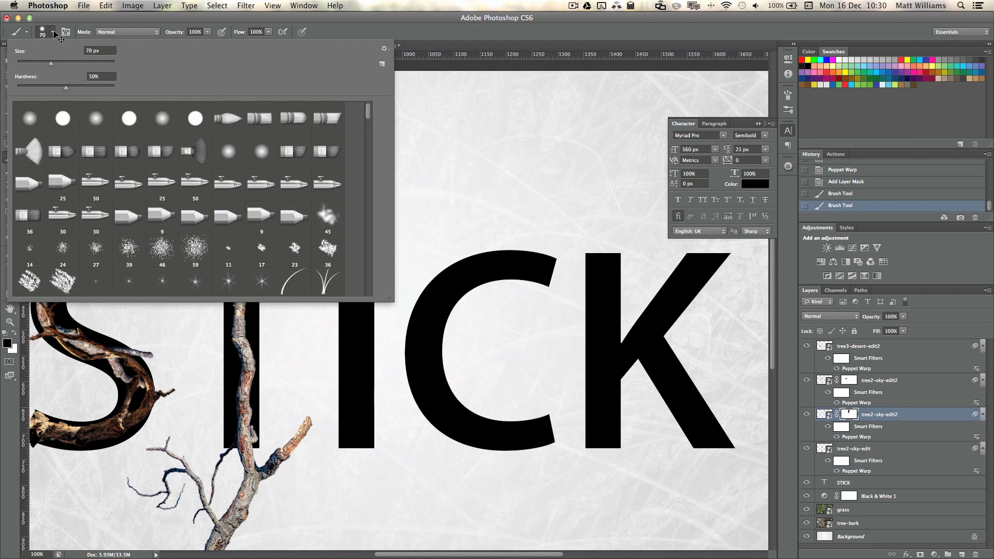
pyautogui.click(54, 33)
pyautogui.press('[')
pyautogui.press('[')
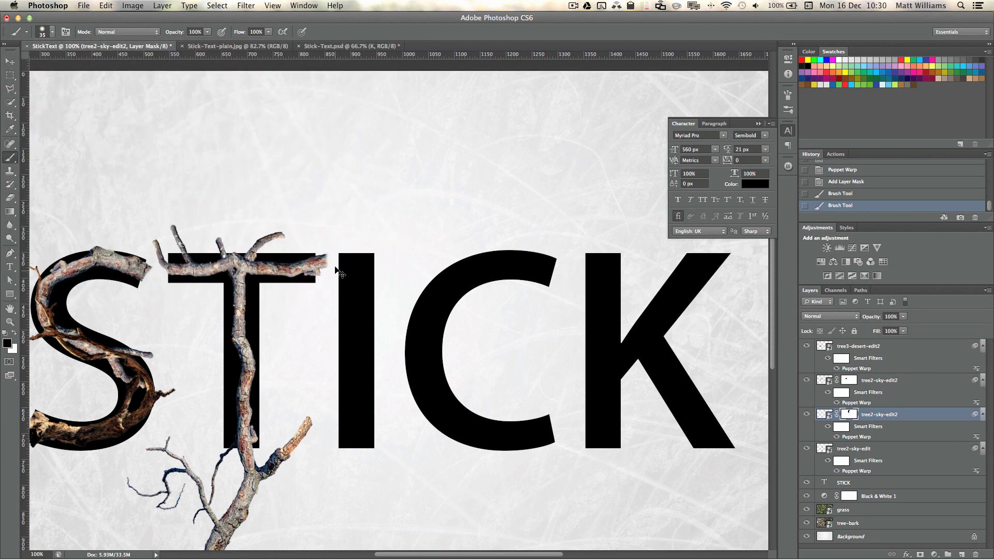
pyautogui.moveTo(334, 257); pyautogui.dragTo(339, 277)
pyautogui.click(331, 265)
pyautogui.press('[')
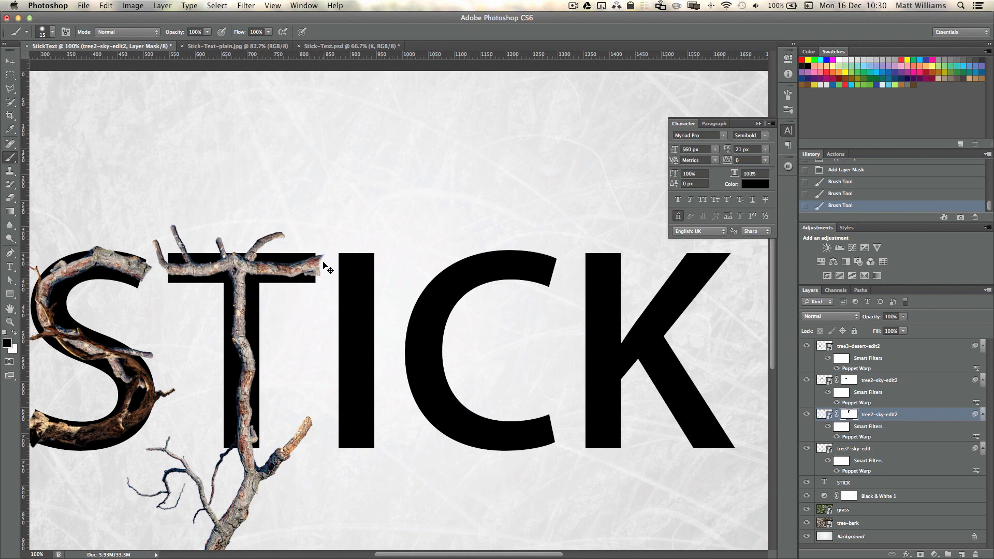
pyautogui.click(330, 263)
pyautogui.press('z')
pyautogui.press('super+minus')
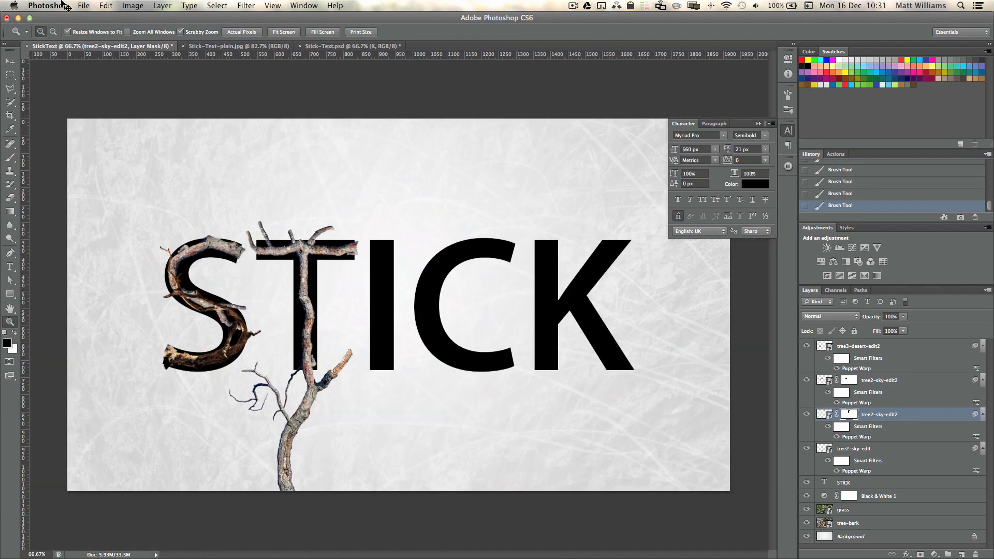
# - Place tree3-desert-edit2.png from the ASSETS folder into the document
pyautogui.click(87, 5)
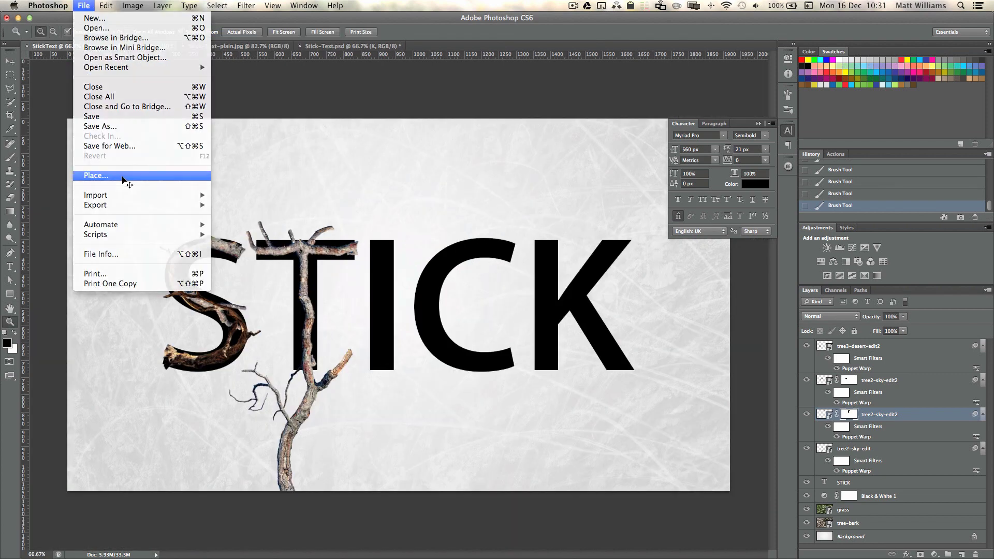
pyautogui.click(127, 179)
pyautogui.click(619, 185)
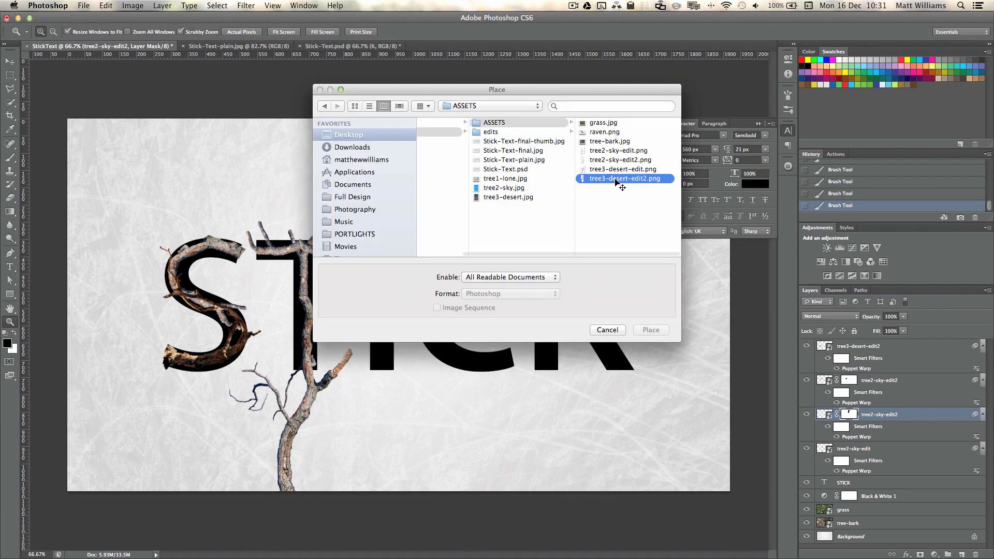
pyautogui.click(646, 334)
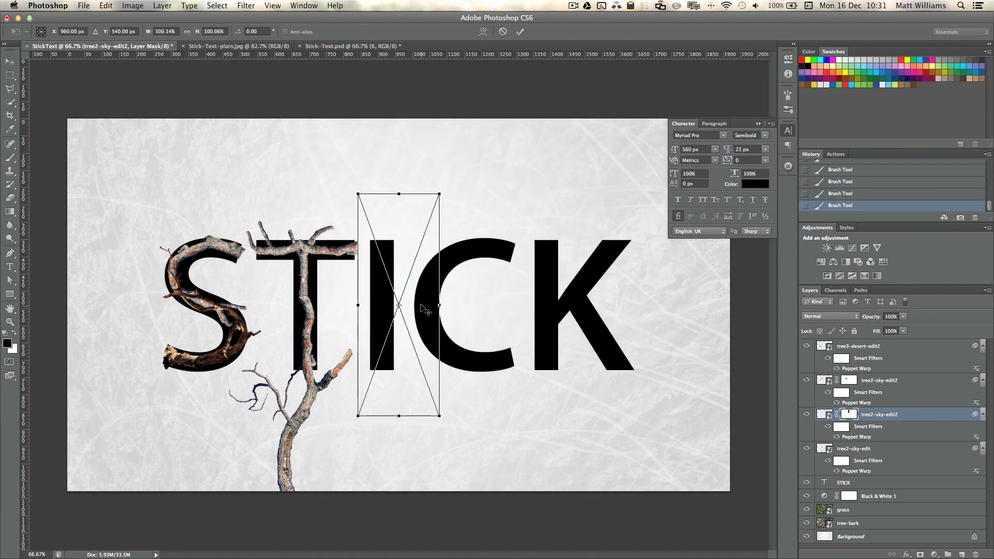
# - Move the placed desert branch over the T's crossbar, rotate it to about 81° and scale it to about 92%
pyautogui.moveTo(351, 311); pyautogui.dragTo(374, 265)
pyautogui.moveTo(414, 326); pyautogui.dragTo(304, 256)
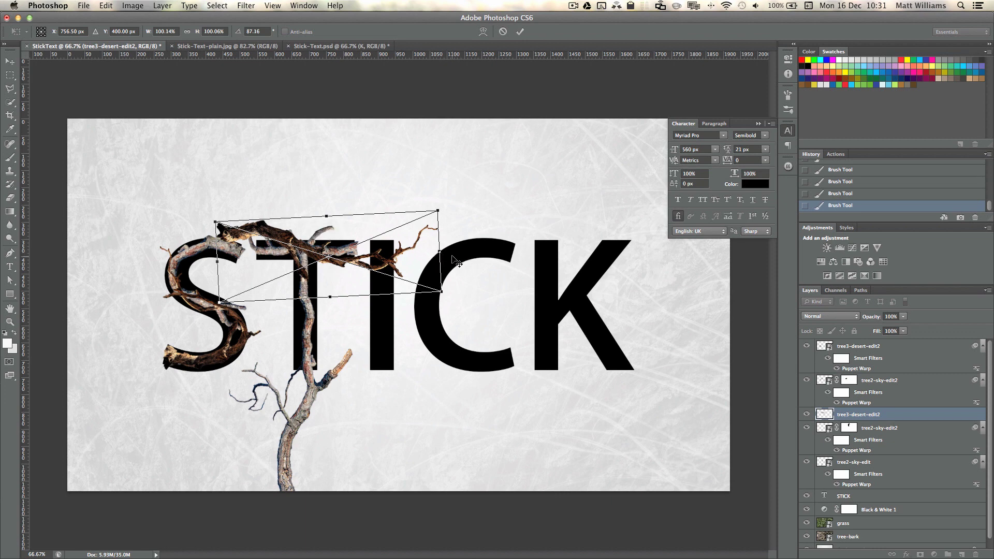
pyautogui.moveTo(458, 261); pyautogui.dragTo(451, 275)
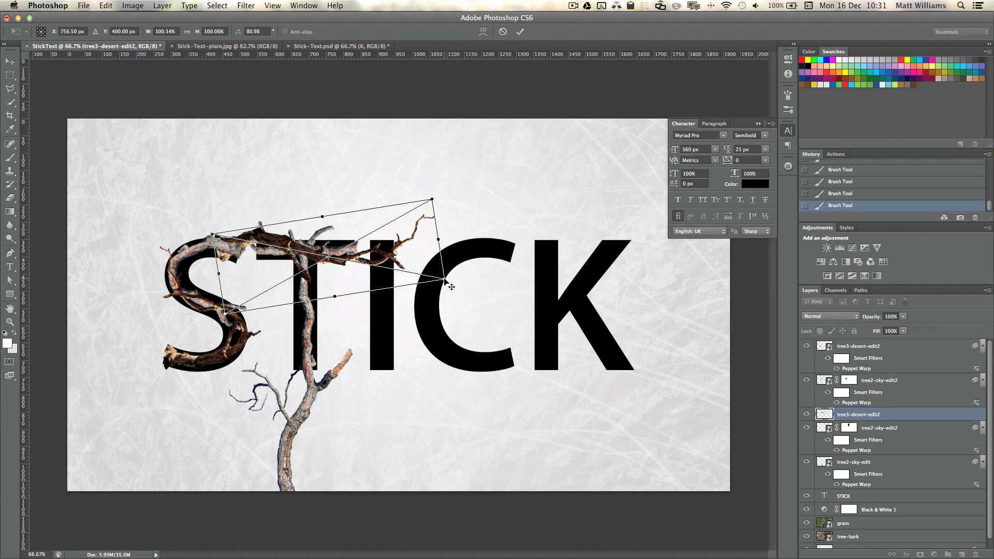
pyautogui.moveTo(452, 286); pyautogui.dragTo(431, 281)
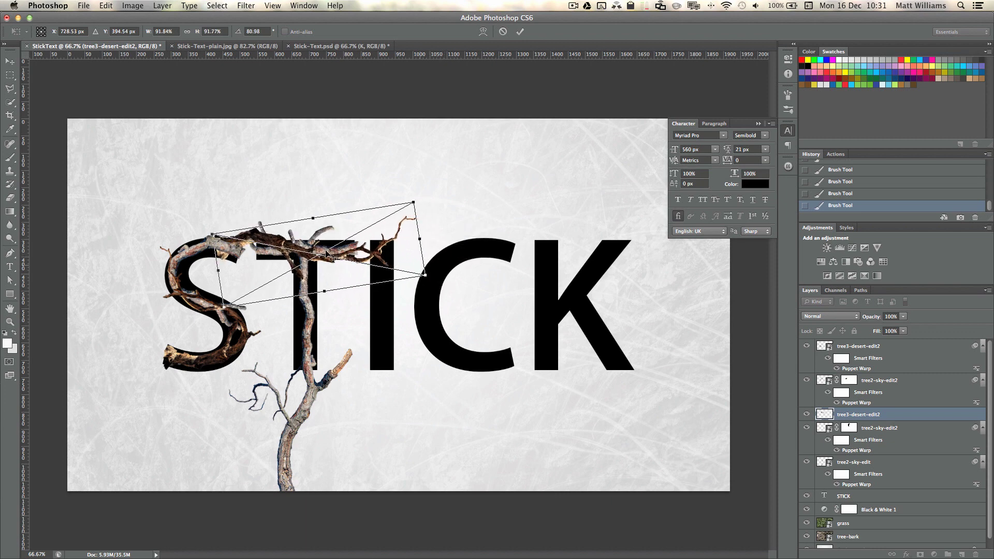
# - Rotate the desert branch to about 70° and reposition it along the T's crossbar at about X 851 px, Y 395 px
pyautogui.moveTo(305, 257); pyautogui.dragTo(338, 260)
pyautogui.moveTo(482, 273); pyautogui.dragTo(473, 247)
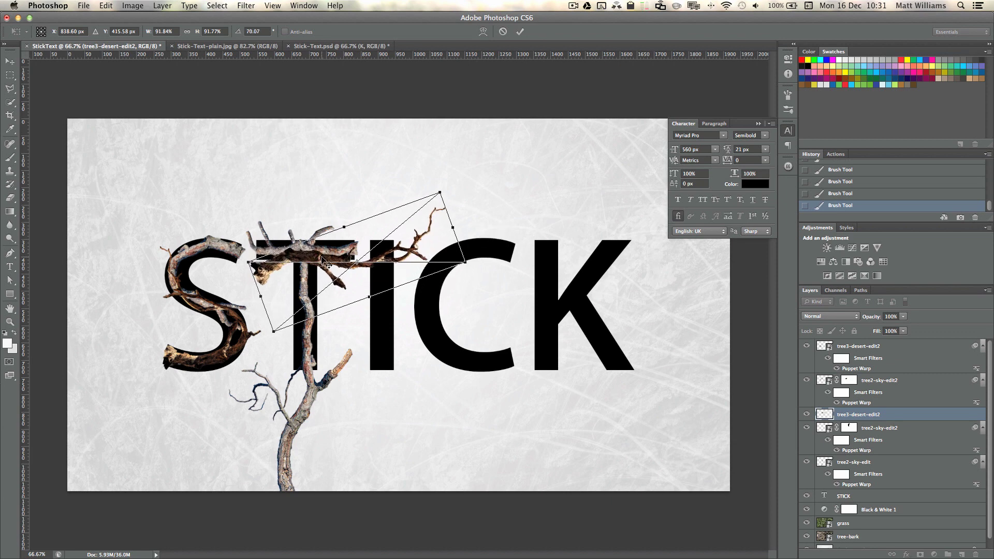
pyautogui.moveTo(321, 257); pyautogui.dragTo(328, 251)
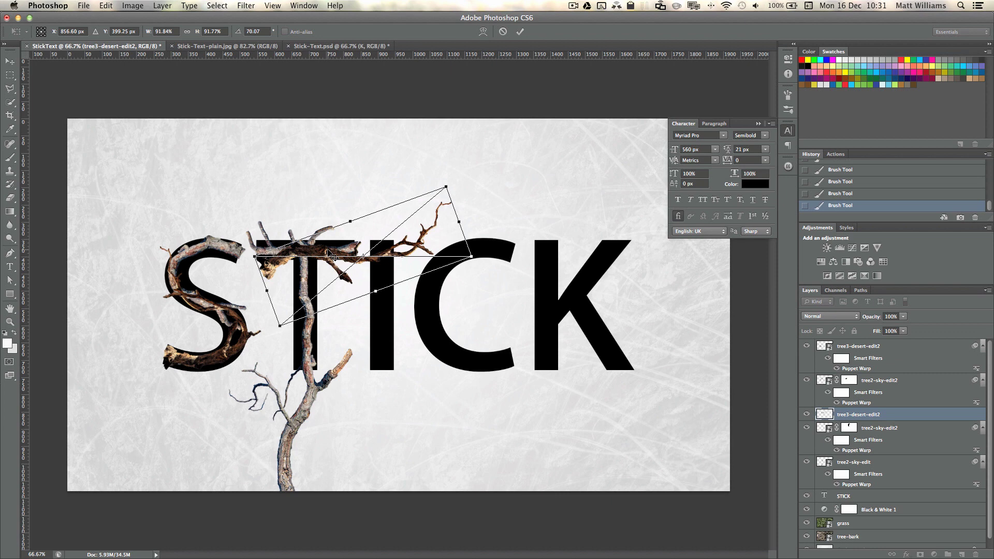
pyautogui.moveTo(327, 251); pyautogui.dragTo(325, 249)
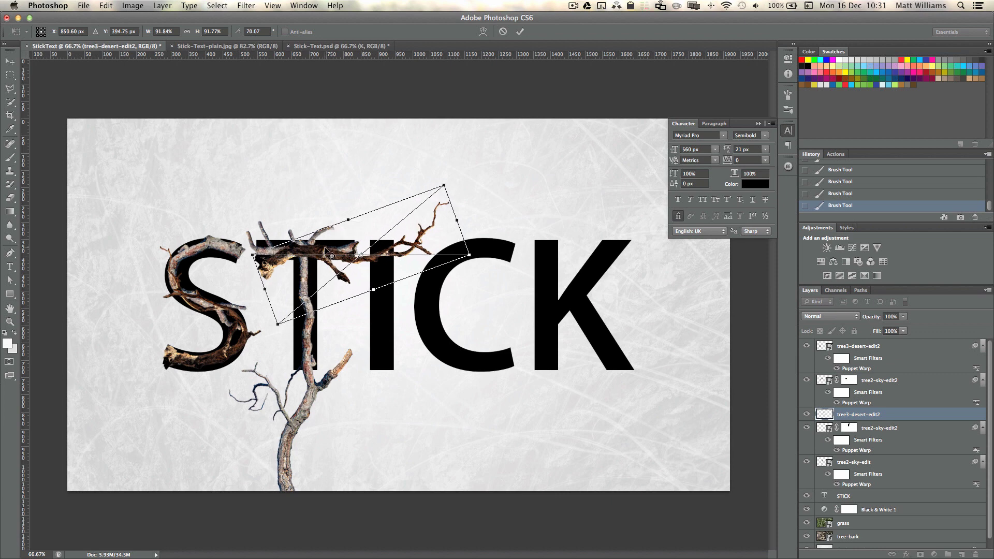
# - Commit the placed tree3-desert-edit2 branch and use Puppet Warp to flatten it along the T's crossbar and bend its thin end upward above the I
pyautogui.press('Return')
pyautogui.press('z')
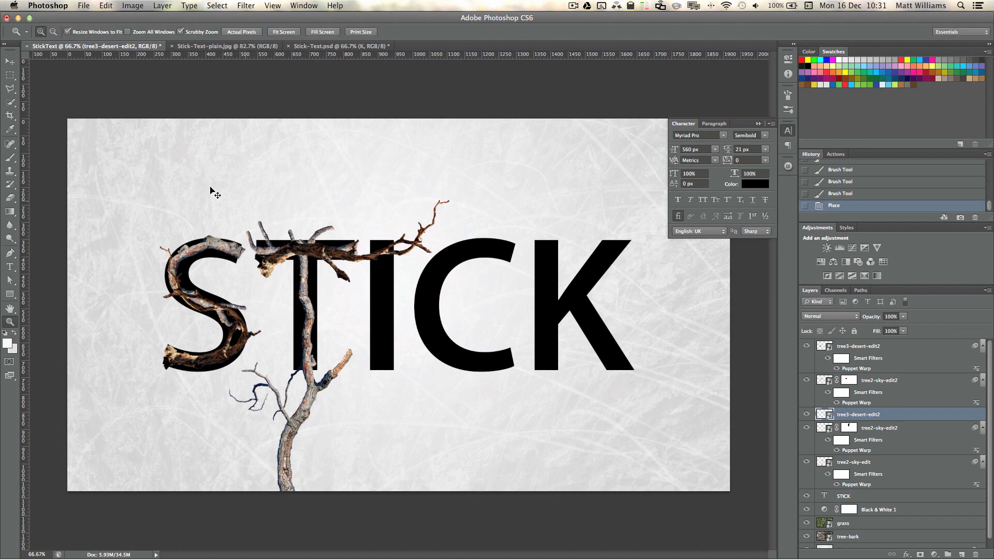
pyautogui.click(105, 6)
pyautogui.click(123, 216)
pyautogui.click(108, 6)
pyautogui.click(138, 216)
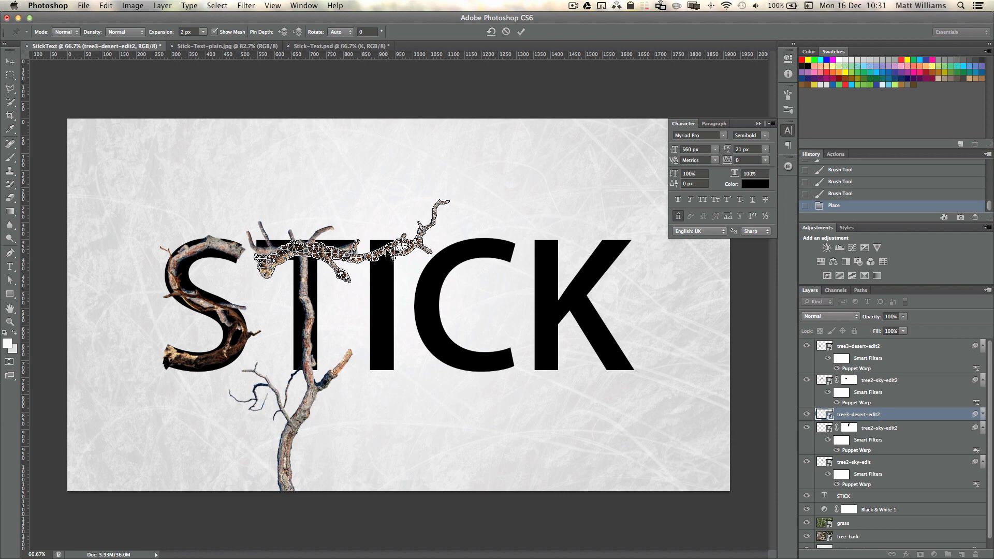
pyautogui.moveTo(397, 250); pyautogui.dragTo(389, 249)
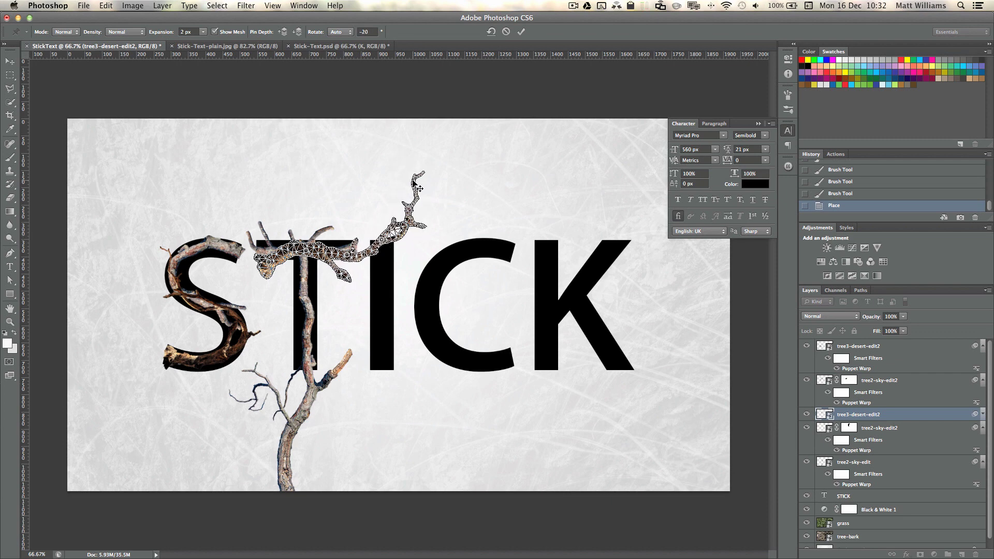
pyautogui.moveTo(414, 184); pyautogui.dragTo(357, 169)
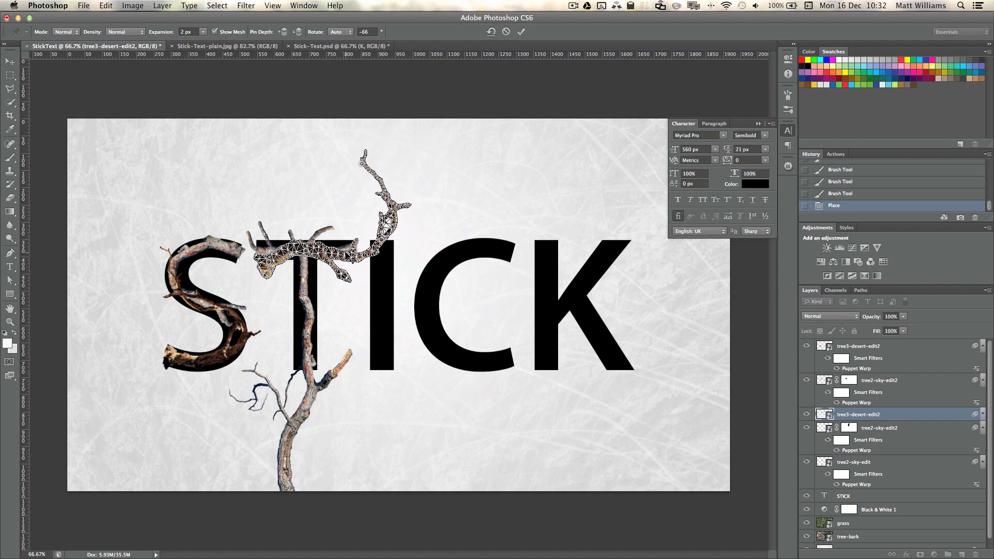
pyautogui.moveTo(354, 259); pyautogui.dragTo(352, 226)
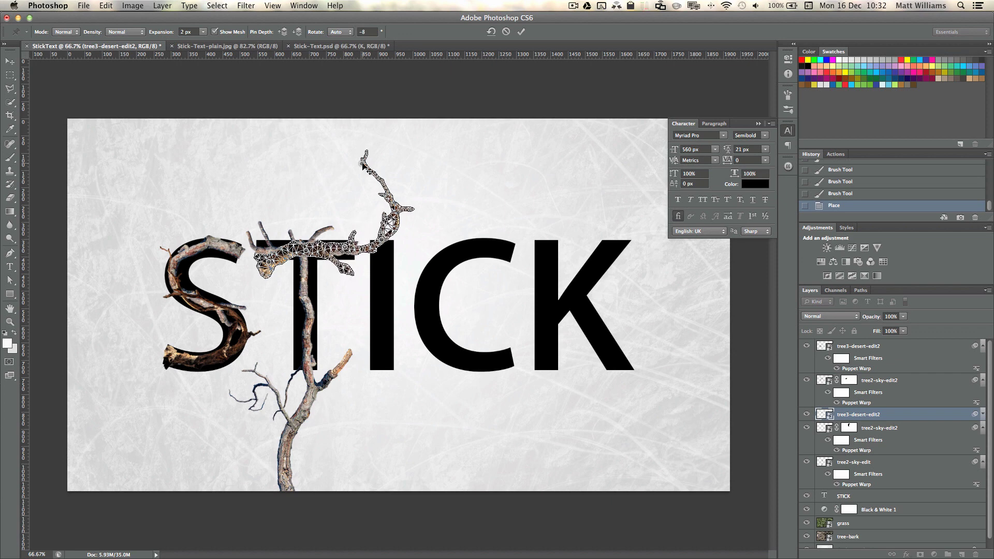
pyautogui.moveTo(363, 165); pyautogui.dragTo(380, 163)
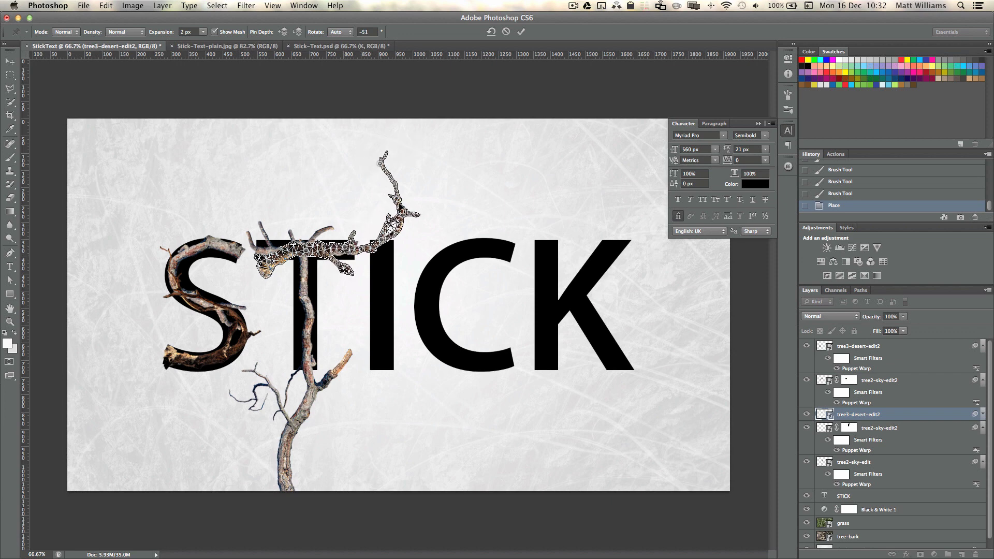
# - Refine the curve of the branch's upper tip, adjust its thick end at the T's crossbar, and apply the Puppet Warp
pyautogui.moveTo(400, 207); pyautogui.dragTo(386, 205)
pyautogui.click(380, 164)
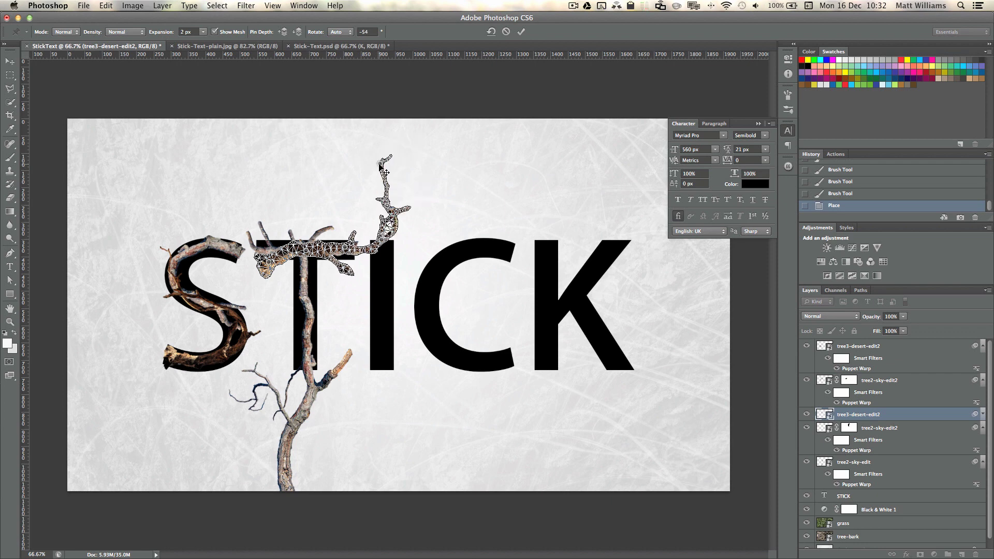
pyautogui.moveTo(380, 165); pyautogui.dragTo(377, 175)
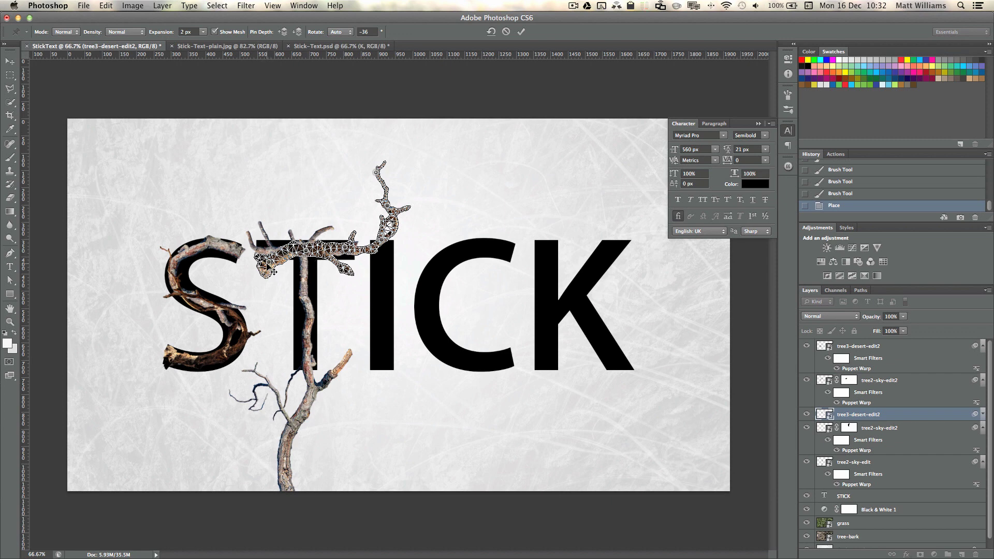
pyautogui.moveTo(278, 271); pyautogui.dragTo(278, 269)
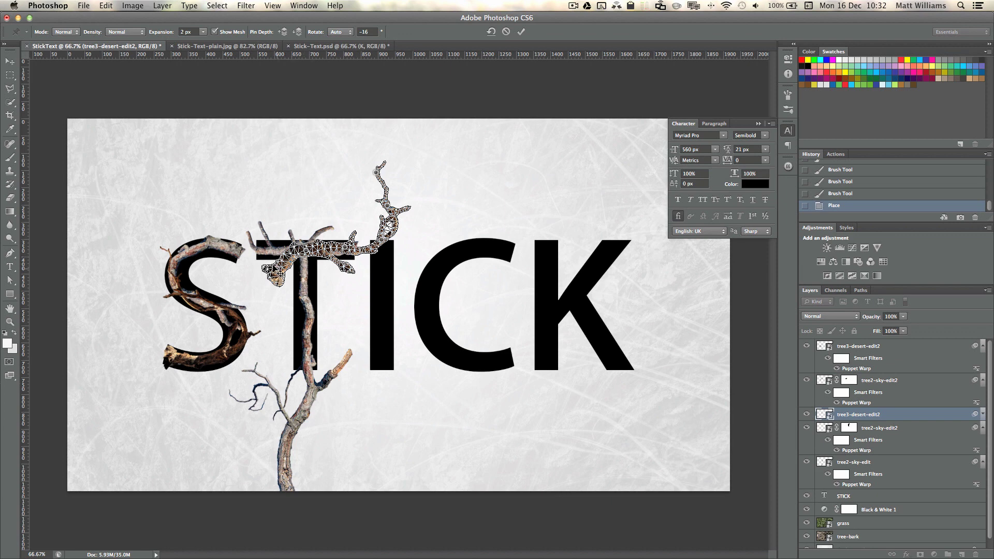
pyautogui.moveTo(278, 275); pyautogui.dragTo(314, 257)
pyautogui.press('Return')
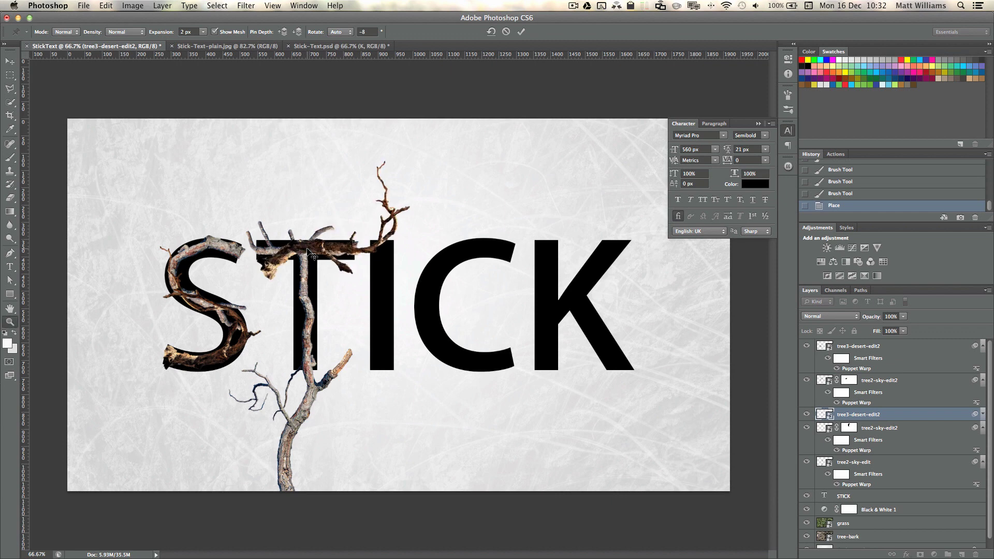
# - Add a layer mask to the warped tree3-desert-edit2 branch and paint out its thick stump below the T's crossbar with a size 30 black brush
pyautogui.click(920, 554)
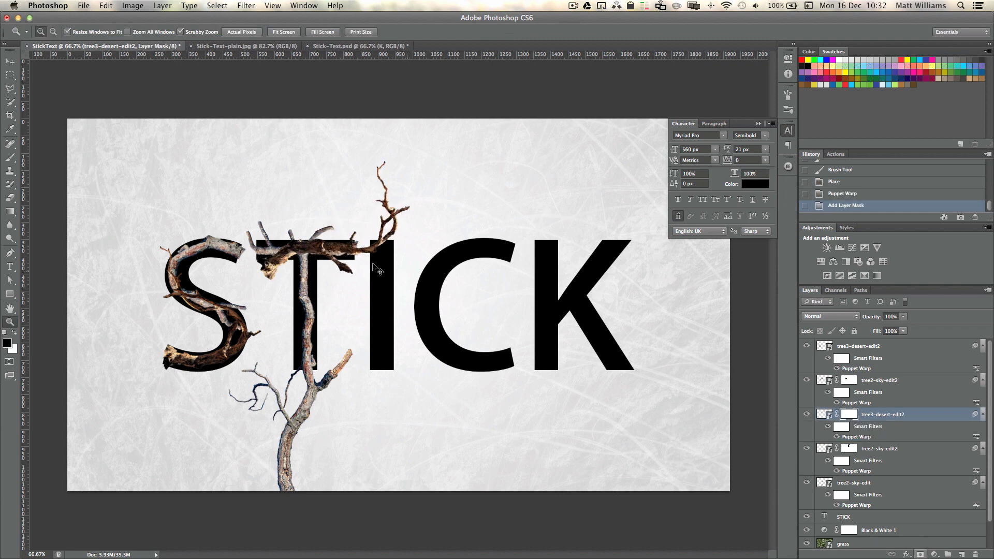
pyautogui.click(305, 254)
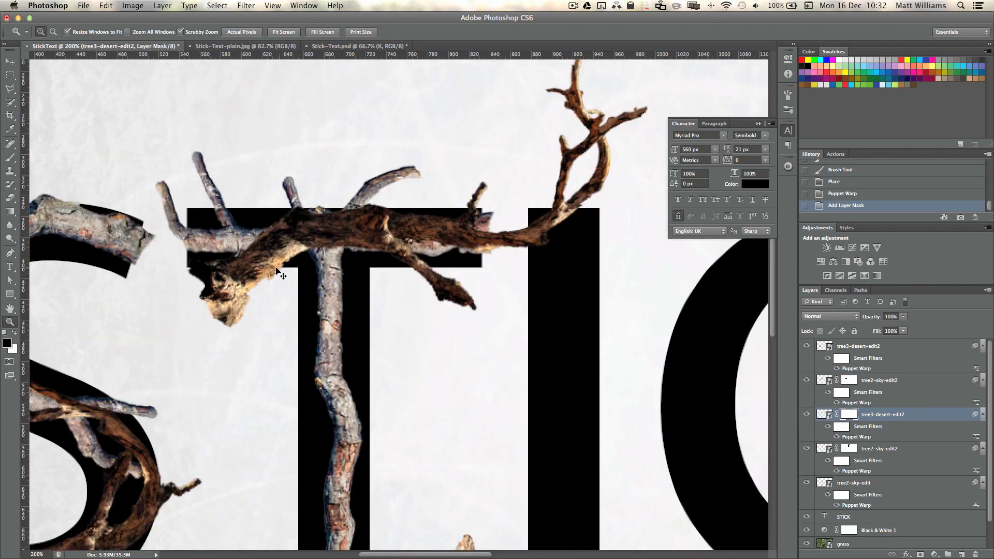
pyautogui.click(283, 267)
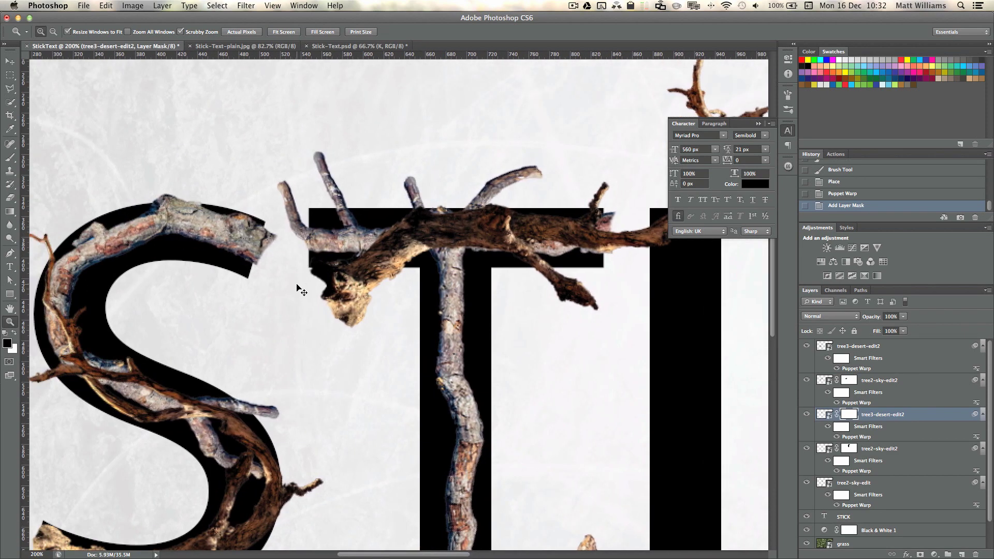
pyautogui.press('b')
pyautogui.press(']')
pyautogui.press(']')
pyautogui.press(']')
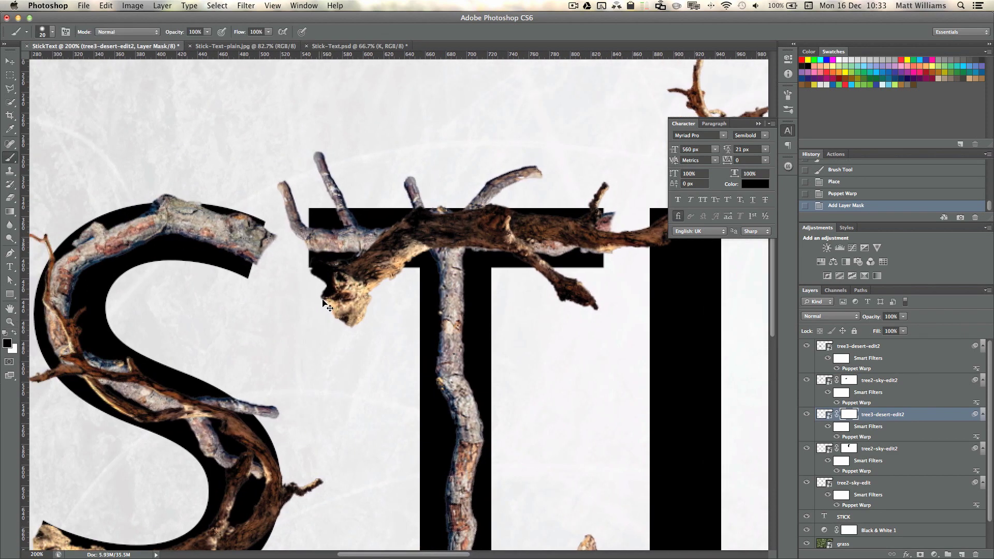
pyautogui.moveTo(326, 305)
pyautogui.mouseDown()
pyautogui.moveTo(366, 321)
pyautogui.moveTo(324, 318)
pyautogui.moveTo(377, 320)
pyautogui.moveTo(318, 295)
pyautogui.moveTo(333, 285)
pyautogui.moveTo(309, 276)
pyautogui.moveTo(392, 283)
pyautogui.moveTo(354, 273)
pyautogui.moveTo(416, 268)
pyautogui.moveTo(365, 280)
pyautogui.mouseUp()
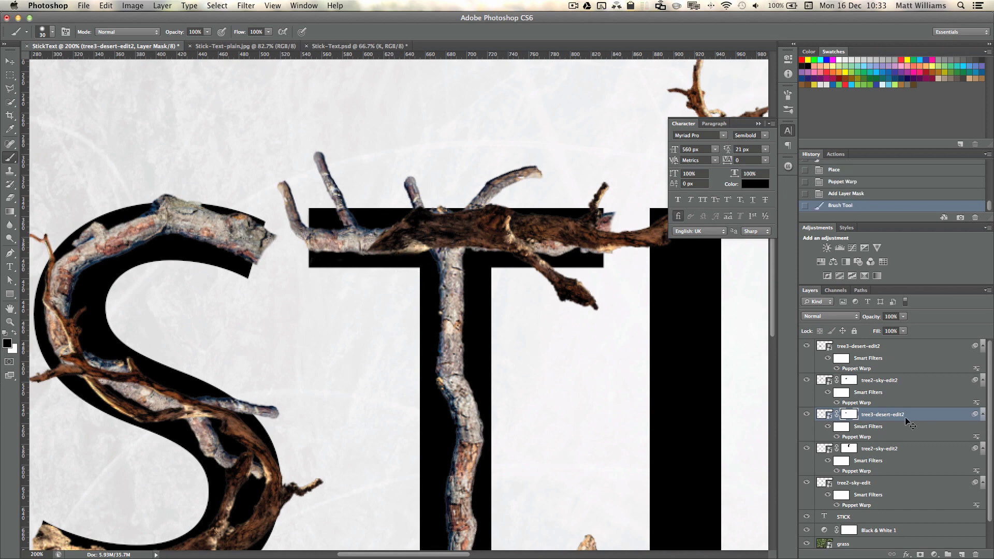
# - Move the masked tree3-desert-edit2 layer beneath the grey crossbar branch's tree2-sky-edit2 layer and compare both stacking orders
pyautogui.moveTo(908, 418); pyautogui.dragTo(906, 470)
pyautogui.hscroll(5, 603, 248)
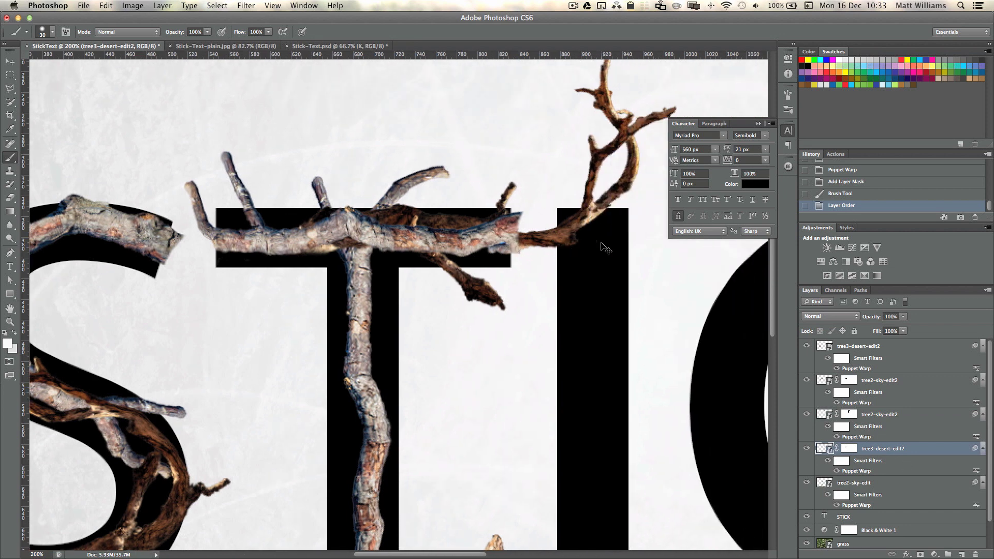
pyautogui.press('super+z')
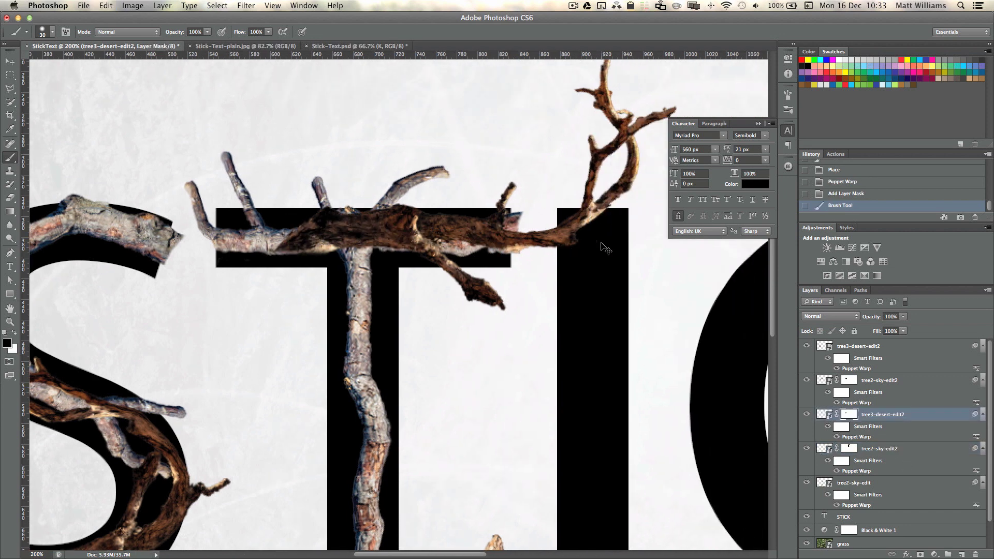
pyautogui.press('super+z')
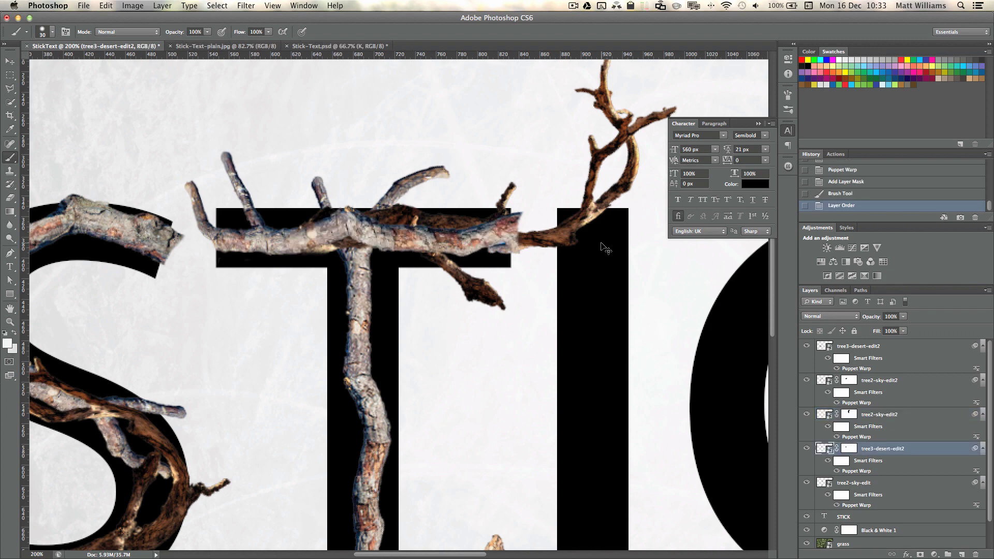
pyautogui.hscroll(1, 469, 254)
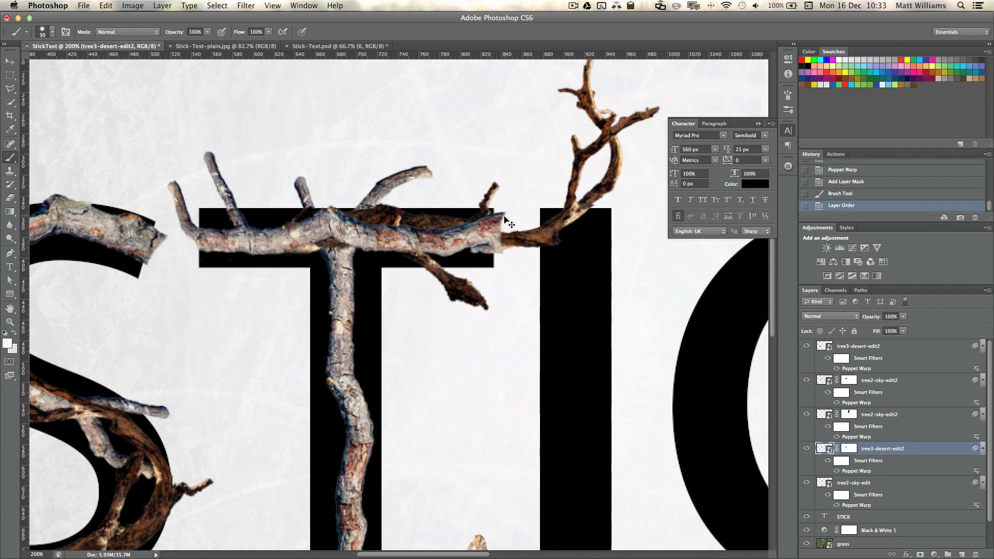
# - Identify the layer holding the grey crossbar branch and paint its mask black to trim the cut end where it meets the dark branch, finishing with brush size 20
pyautogui.click(807, 484)
pyautogui.click(807, 483)
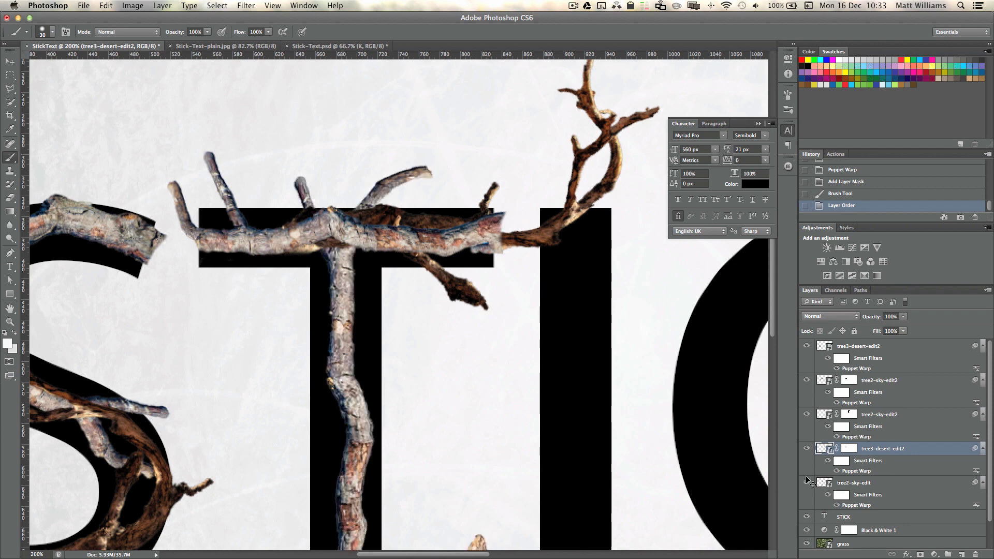
pyautogui.click(807, 448)
pyautogui.click(807, 448)
pyautogui.click(806, 415)
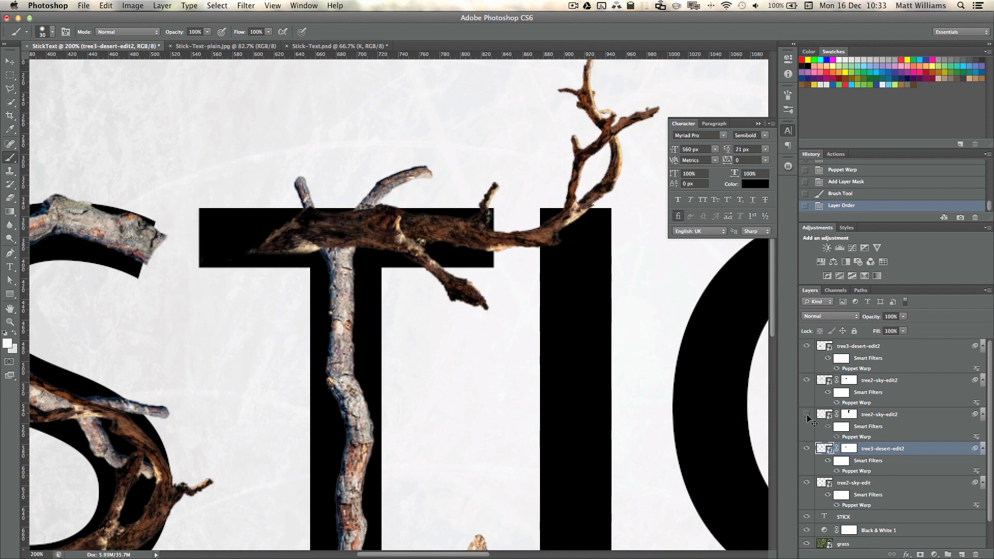
pyautogui.click(807, 414)
pyautogui.click(852, 415)
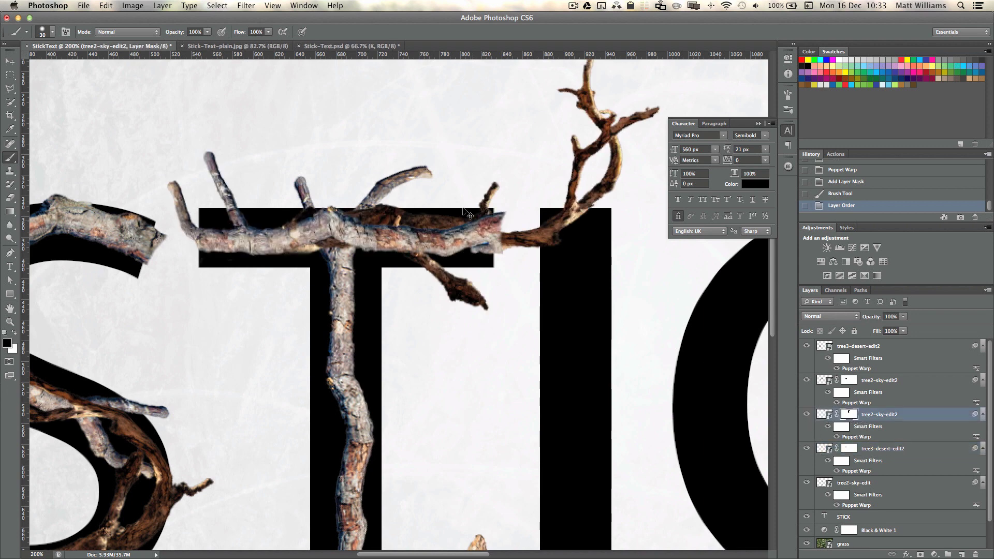
pyautogui.moveTo(513, 226); pyautogui.dragTo(498, 222)
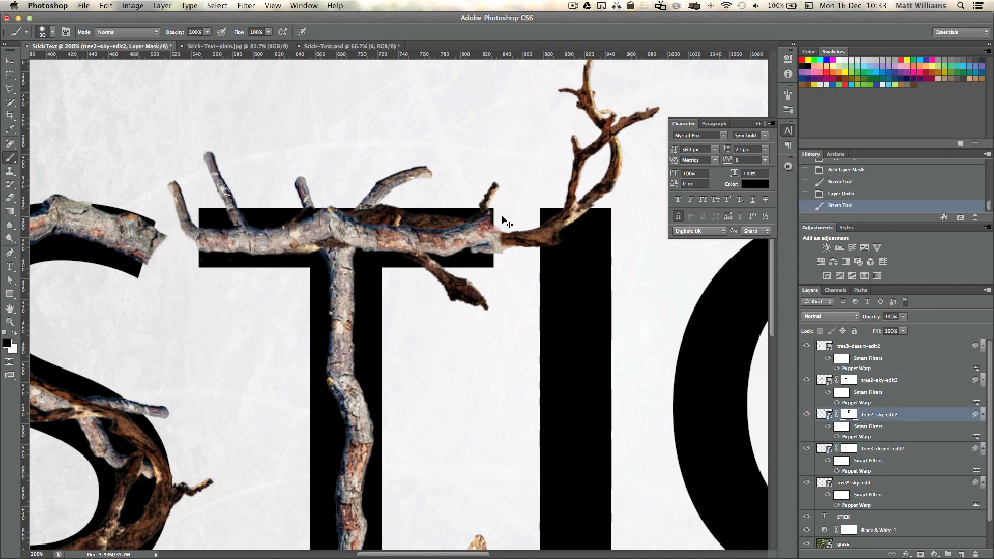
pyautogui.press('[')
pyautogui.moveTo(494, 223); pyautogui.dragTo(474, 215)
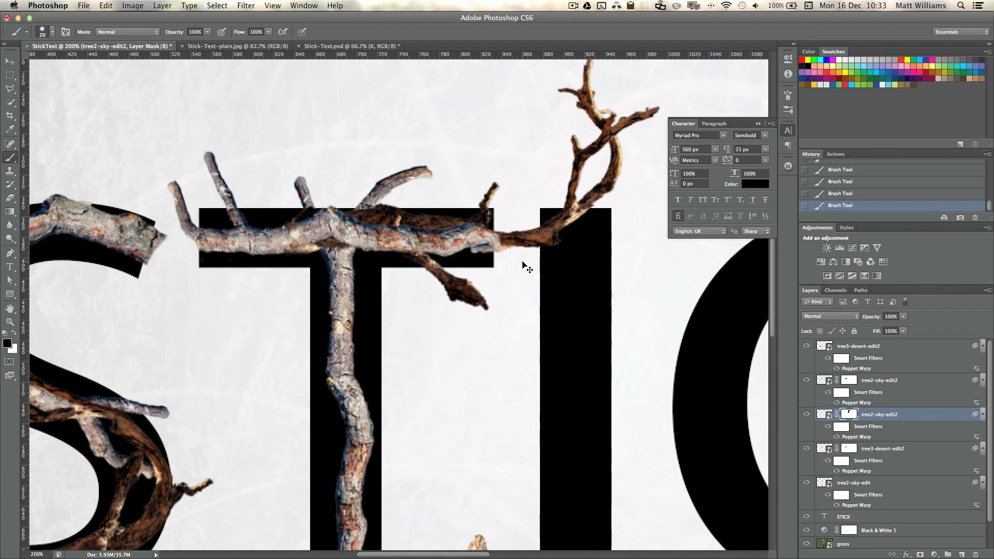
# - Try to reveal more of the grey branch's end beyond the T's crossbar by painting white on its mask
pyautogui.press('x')
pyautogui.moveTo(499, 237)
pyautogui.mouseDown()
pyautogui.moveTo(517, 210)
pyautogui.moveTo(552, 228)
pyautogui.mouseUp()
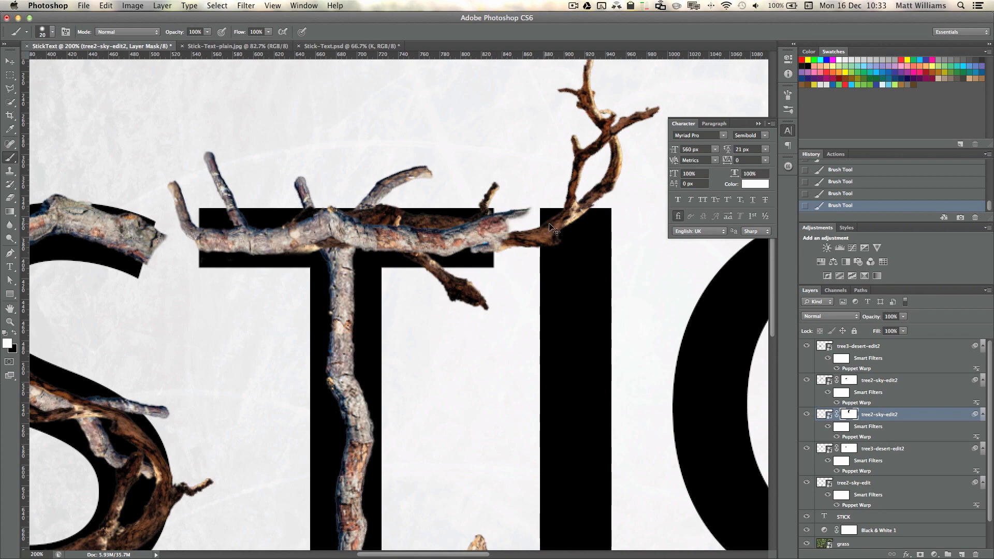
pyautogui.scroll(3, 533, 213)
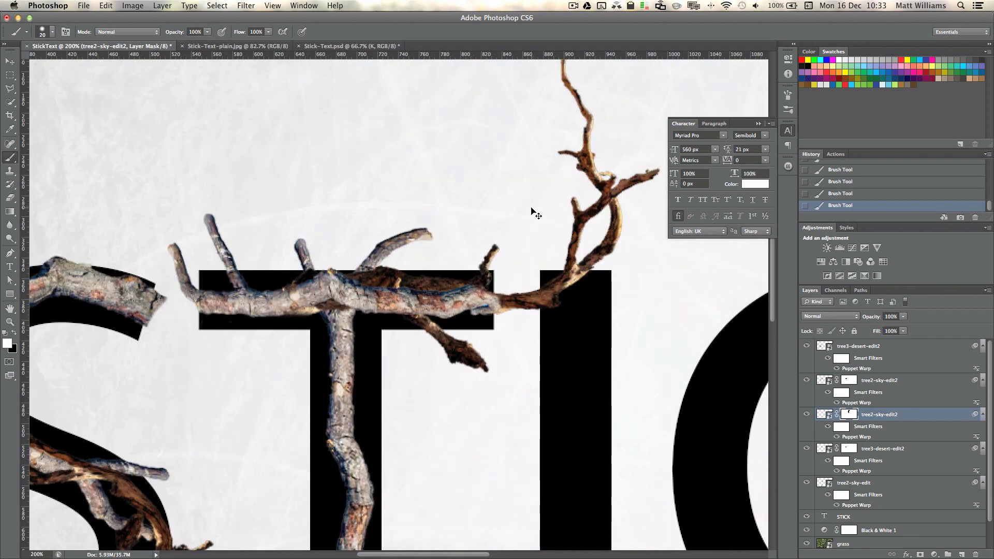
pyautogui.press('x')
pyautogui.press('v')
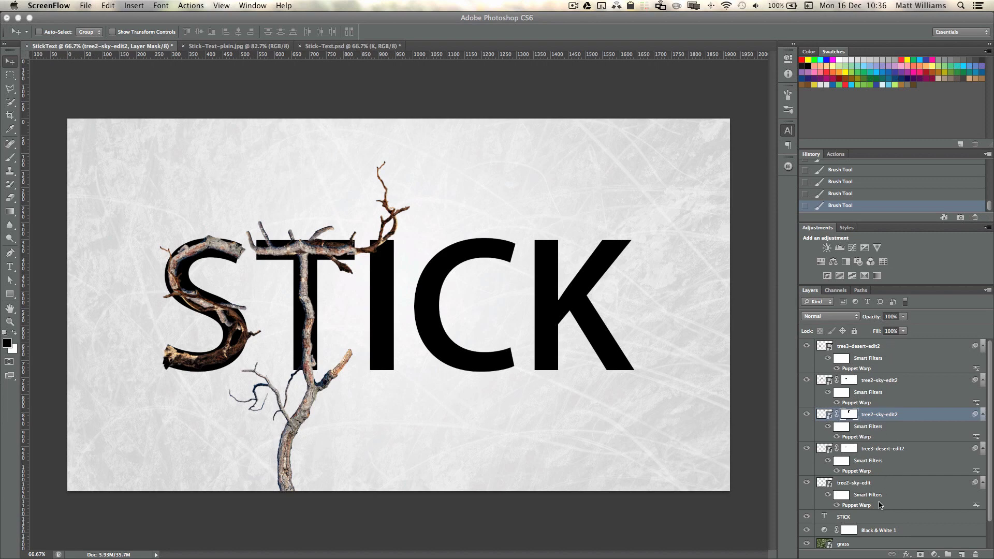
# - Put the tree2-sky-edit2 layer that forms the upper part of the S into a group named S
pyautogui.click(807, 348)
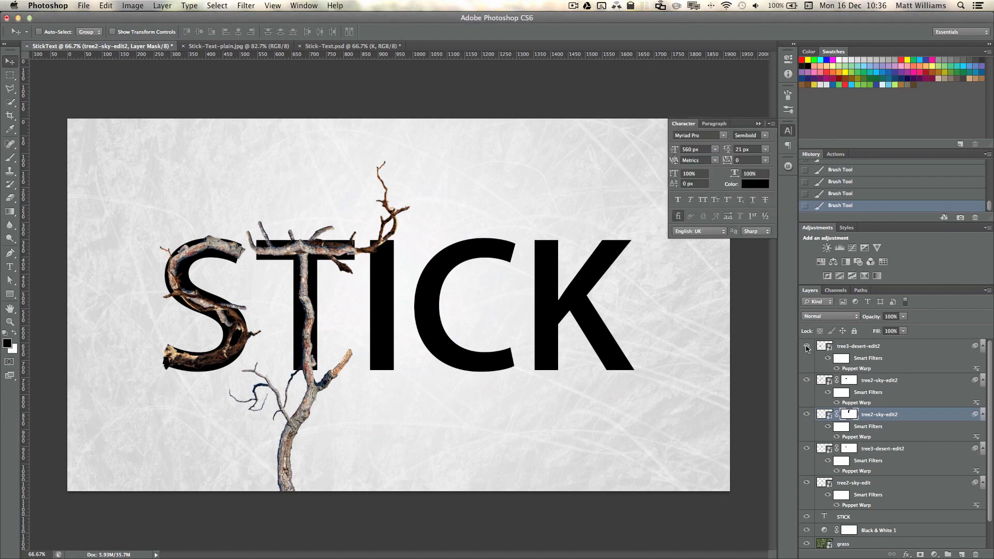
pyautogui.click(807, 381)
pyautogui.click(808, 381)
pyautogui.click(879, 381)
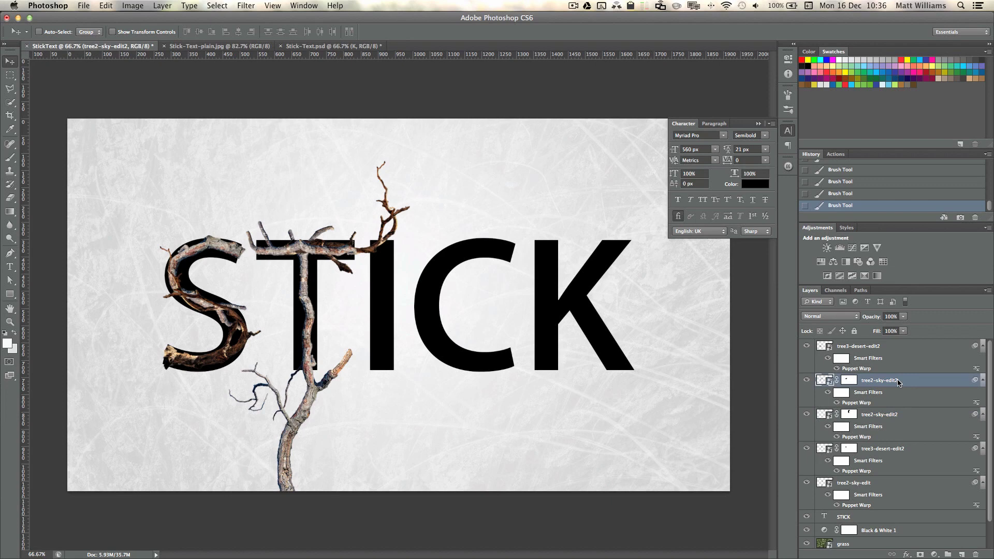
pyautogui.press('super+g')
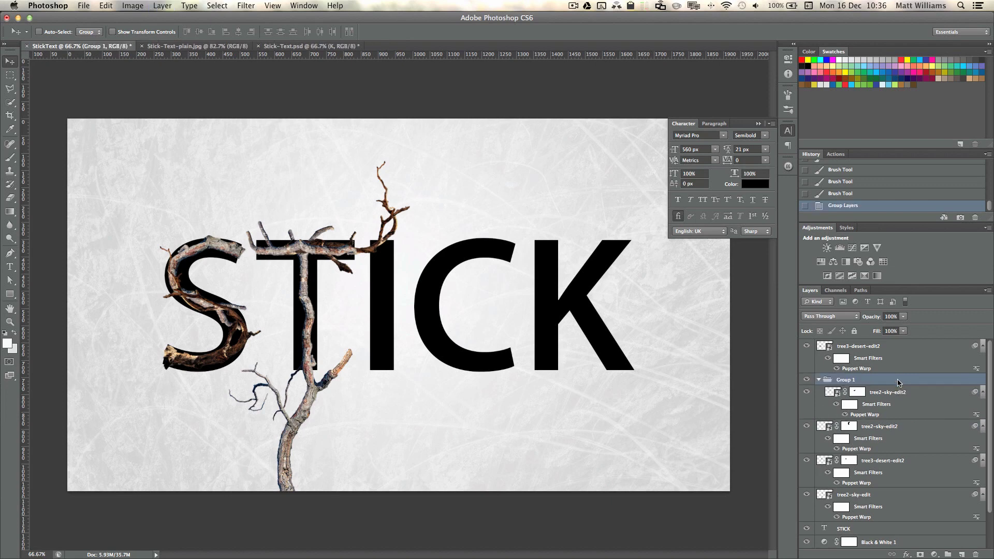
pyautogui.doubleClick(848, 380)
pyautogui.write('S')
pyautogui.press('Return')
# - Identify the layer holding the S's dark lower branch and move that tree3-desert-edit2 layer into the S group, beneath tree2-sky-edit2, then collapse the group
pyautogui.click(806, 382)
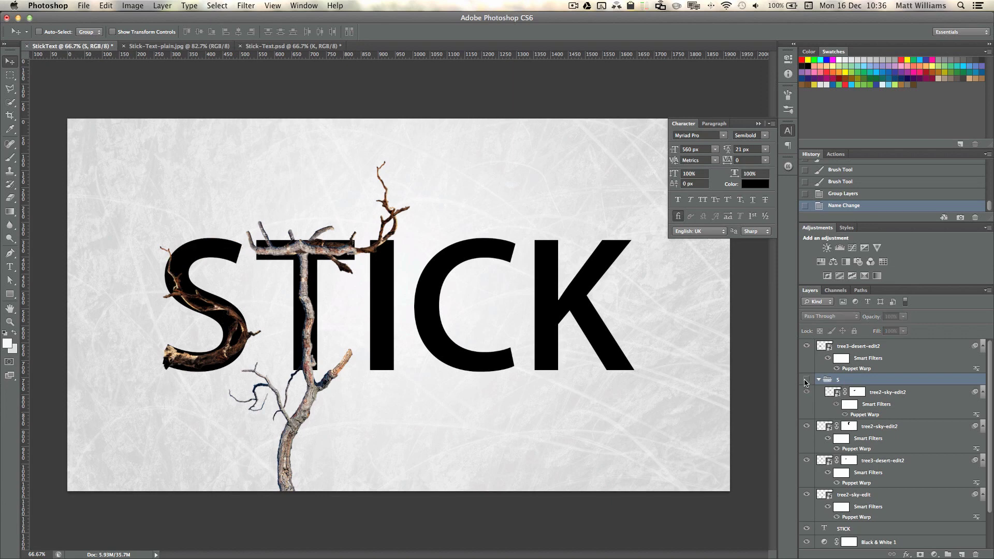
pyautogui.click(805, 382)
pyautogui.click(807, 426)
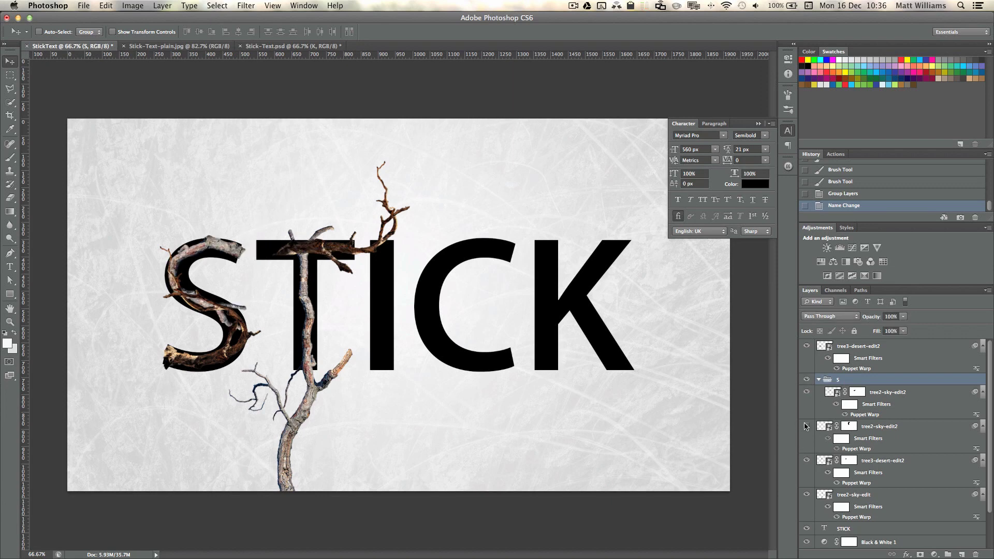
pyautogui.click(806, 426)
pyautogui.click(806, 461)
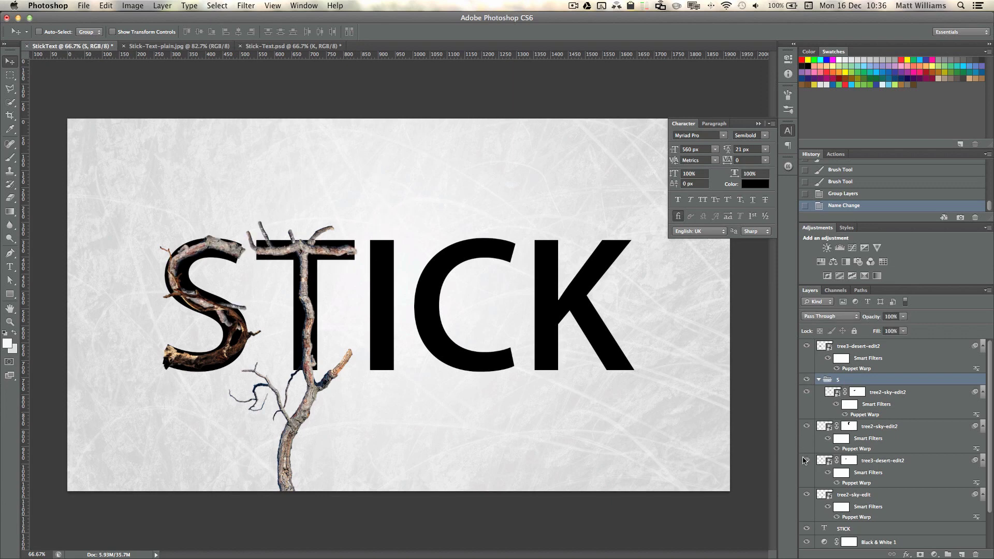
pyautogui.click(805, 460)
pyautogui.click(806, 494)
pyautogui.click(806, 495)
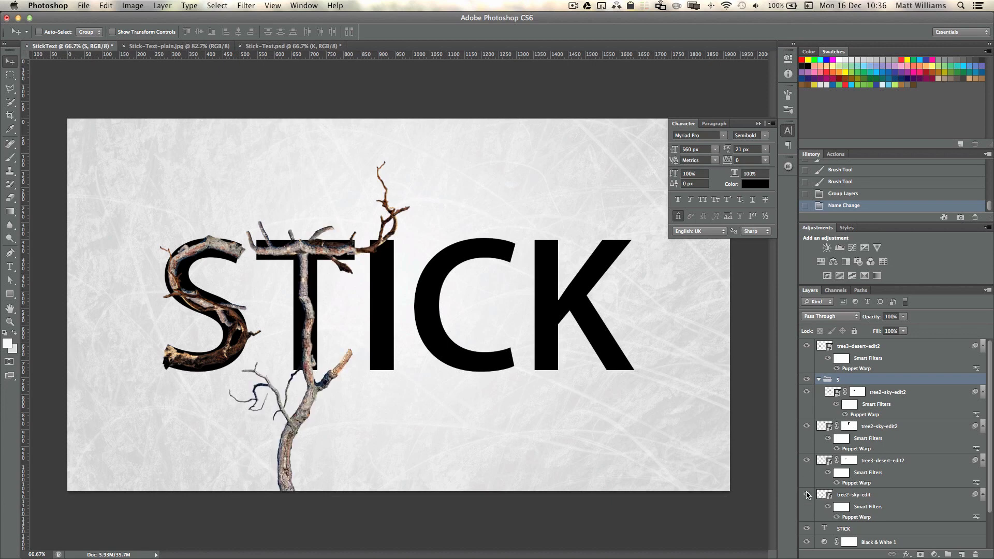
pyautogui.click(806, 346)
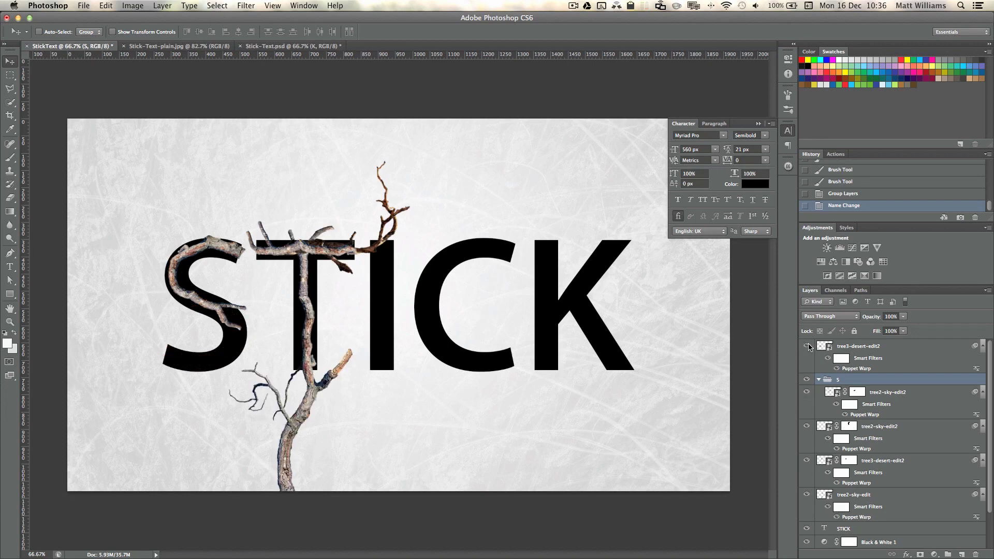
pyautogui.click(807, 347)
pyautogui.moveTo(860, 346); pyautogui.dragTo(867, 388)
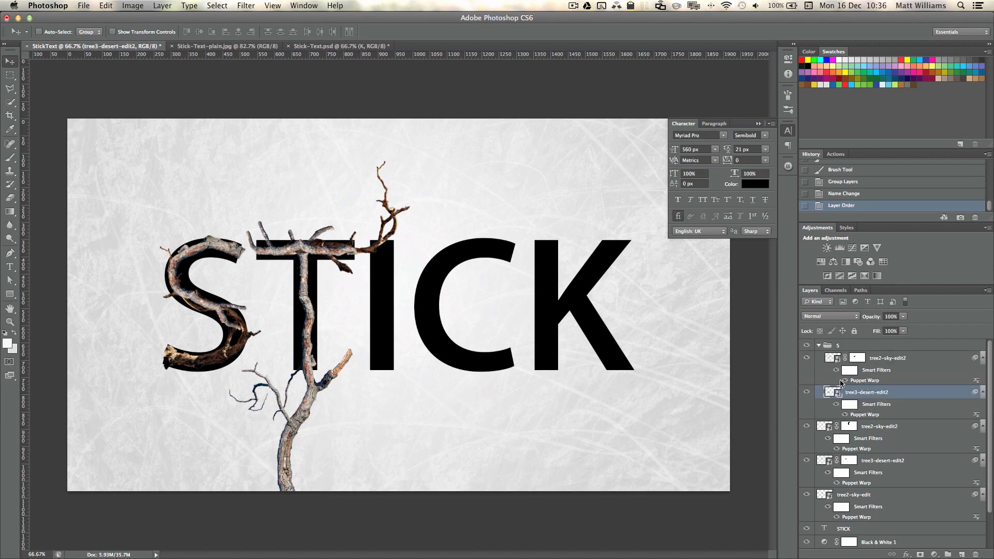
pyautogui.click(818, 346)
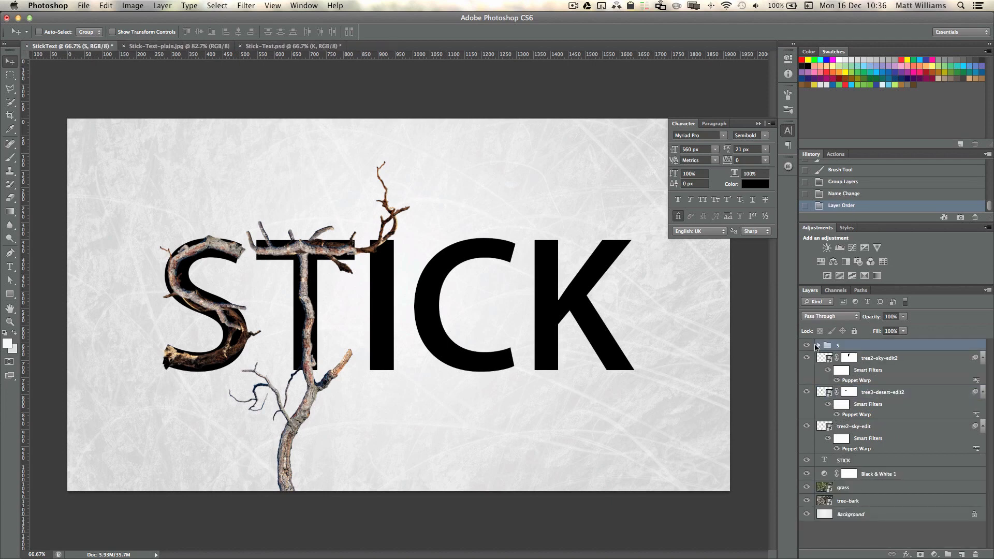
# - Group the remaining tree2-sky-edit2, tree3-desert-edit2 and tree2-sky-edit branch layers and name the group T
pyautogui.click(907, 360)
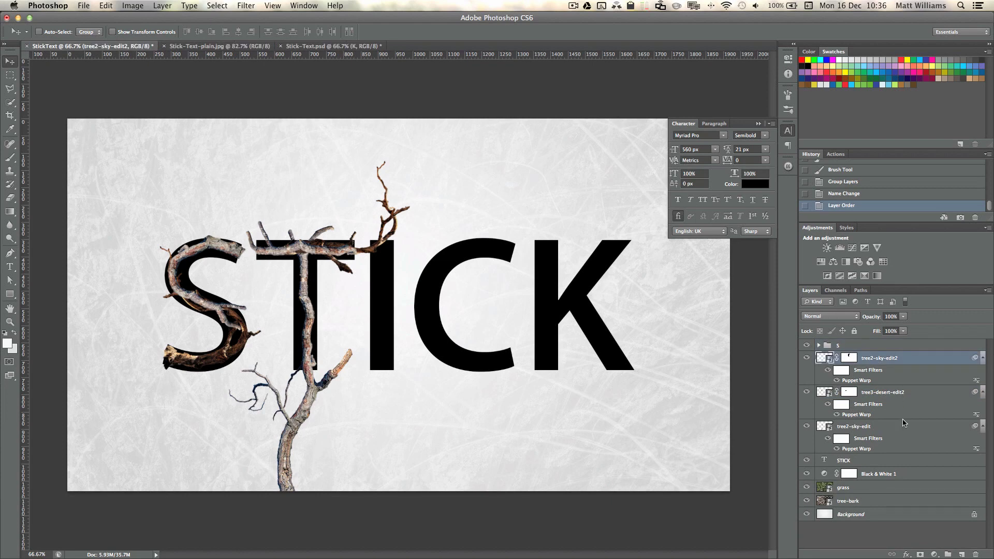
pyautogui.keyDown('shift'); pyautogui.click(903, 423); pyautogui.keyUp('shift')
pyautogui.press('super+g')
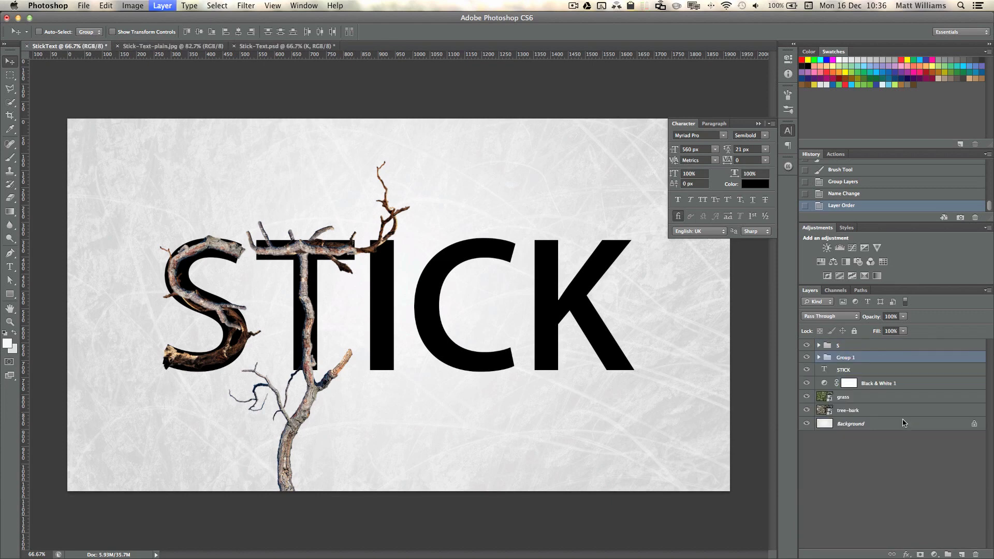
pyautogui.doubleClick(841, 358)
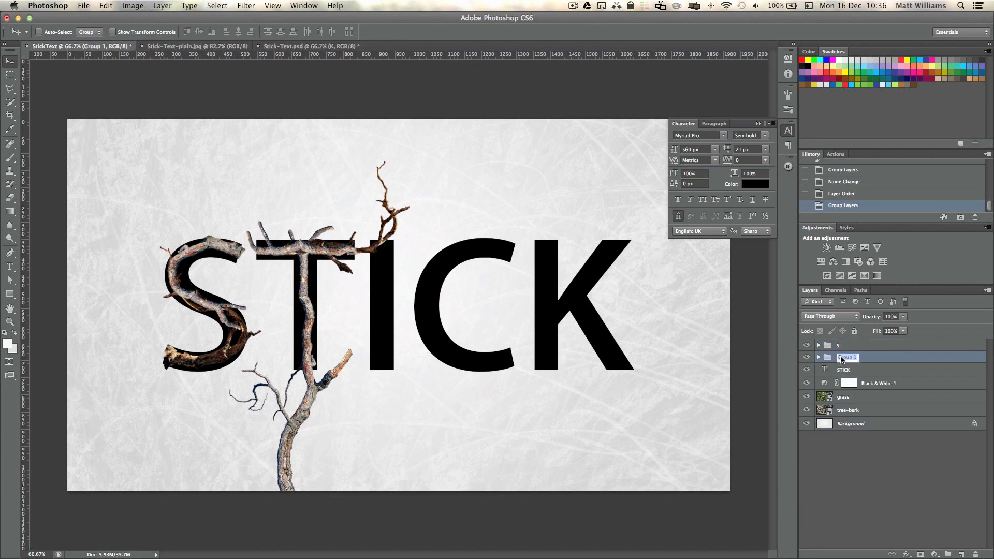
pyautogui.write('T')
pyautogui.press('Return')
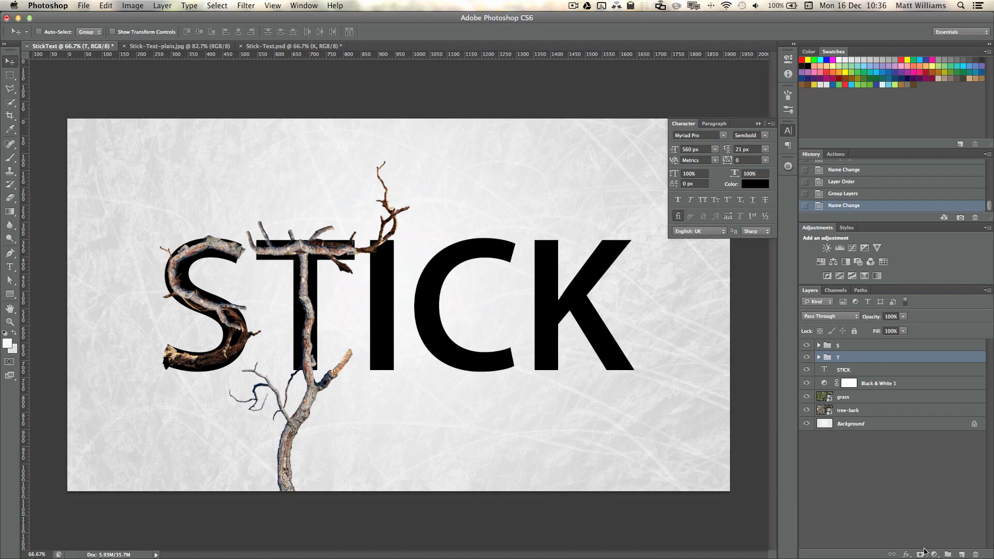
# - Create three empty layer groups named I, C and K
pyautogui.click(948, 554)
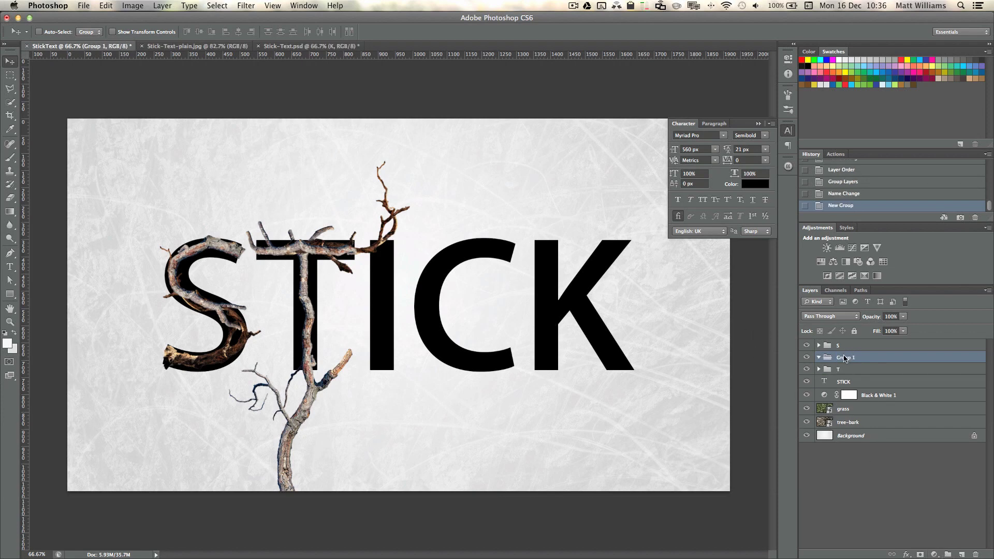
pyautogui.doubleClick(845, 358)
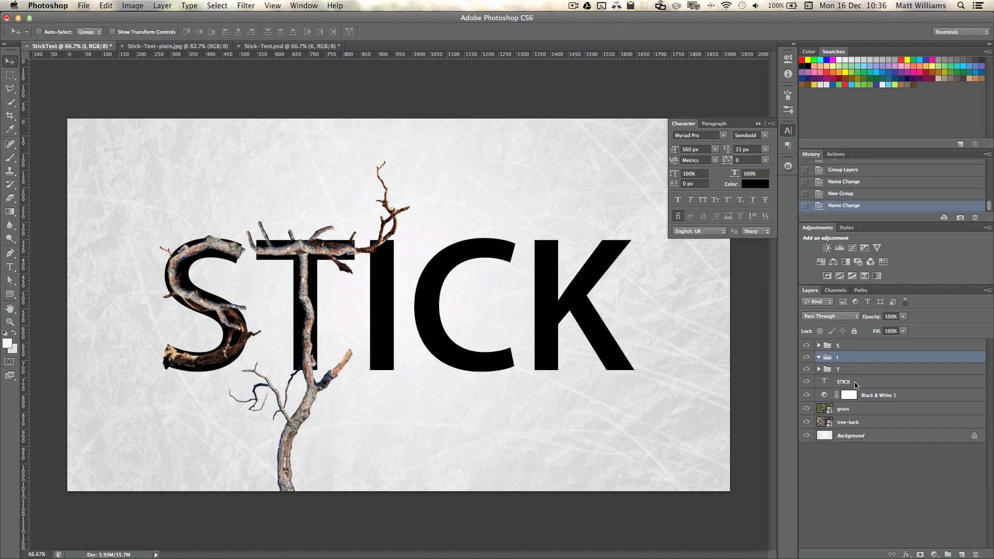
pyautogui.click(947, 555)
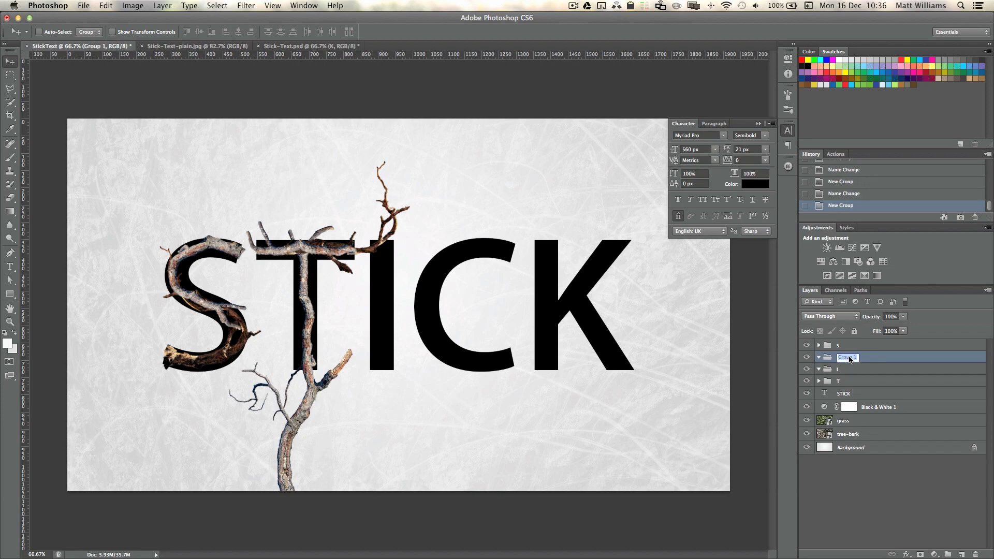
pyautogui.write('C')
pyautogui.press('Return')
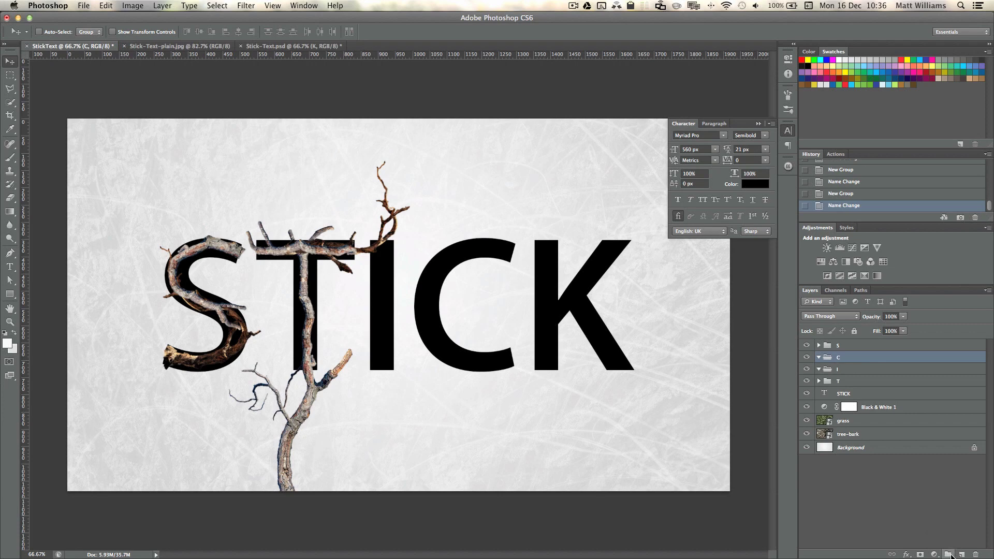
pyautogui.click(948, 555)
pyautogui.doubleClick(852, 359)
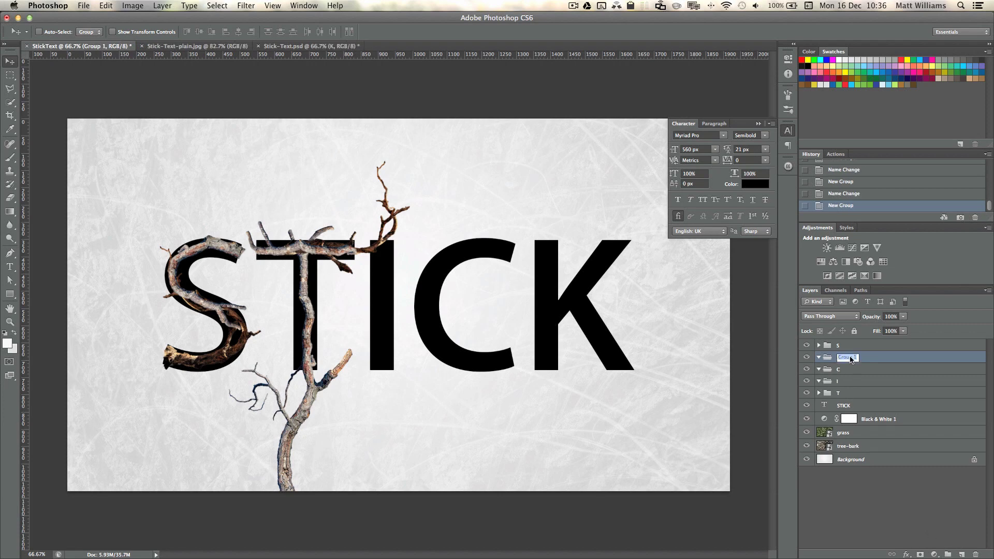
pyautogui.write('K')
pyautogui.press('Return')
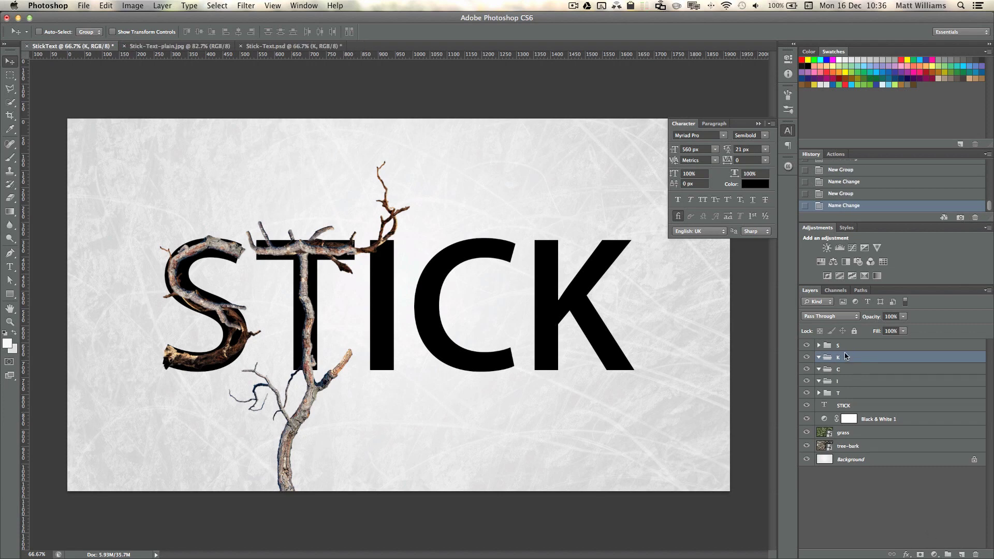
# - Reorder the letter groups so they run S, T, I, C, K from the top of the layer stack
pyautogui.moveTo(845, 357); pyautogui.dragTo(851, 399)
pyautogui.moveTo(847, 357)
pyautogui.mouseDown()
pyautogui.moveTo(849, 388)
pyautogui.moveTo(849, 355)
pyautogui.mouseUp()
pyautogui.click(863, 346)
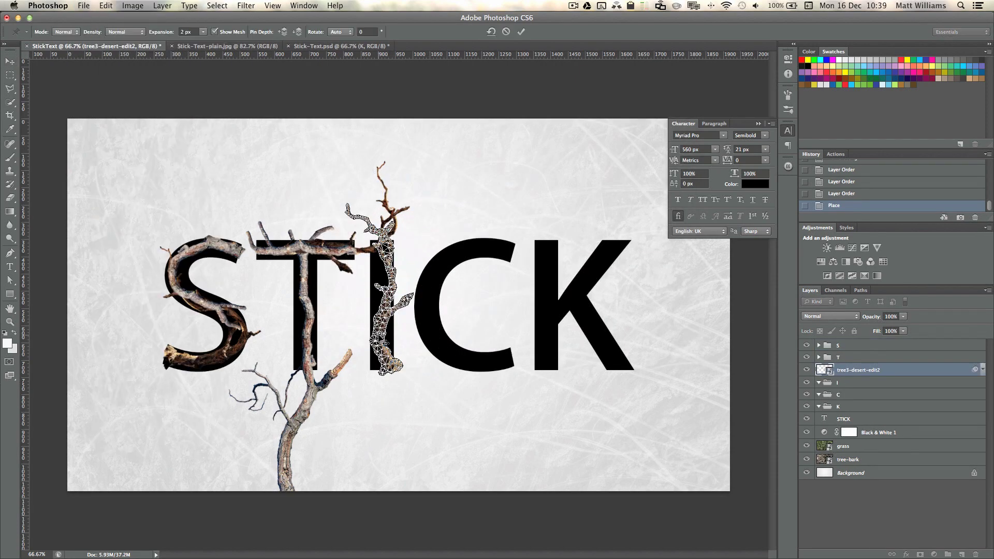
# - Cover the I with two warped tree3-desert-edit2 branches, the second upside down, and mask out the second one's twigs below the letter
pyautogui.moveTo(385, 339); pyautogui.dragTo(399, 218)
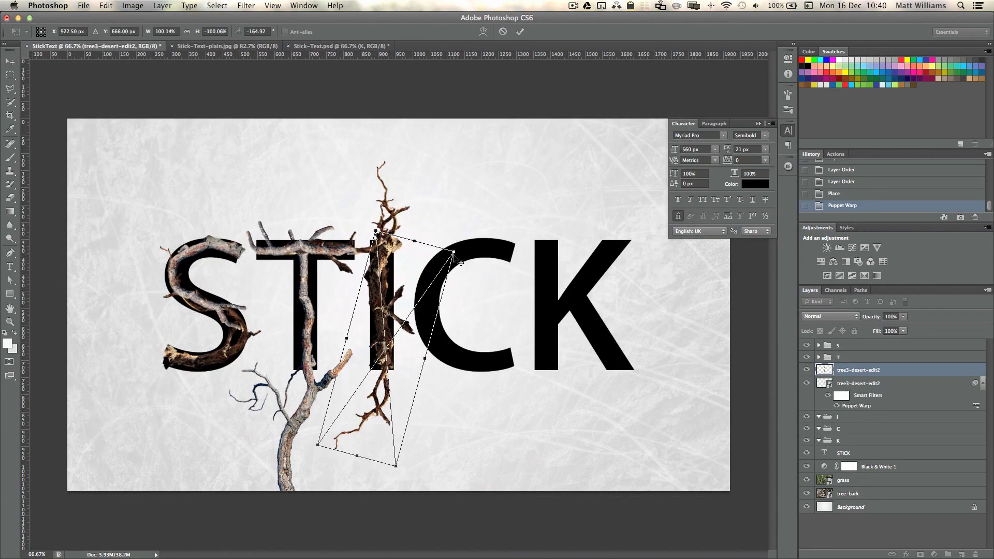
pyautogui.moveTo(404, 311); pyautogui.dragTo(383, 269)
pyautogui.click(379, 301)
pyautogui.moveTo(392, 352); pyautogui.dragTo(398, 332)
pyautogui.press('Return')
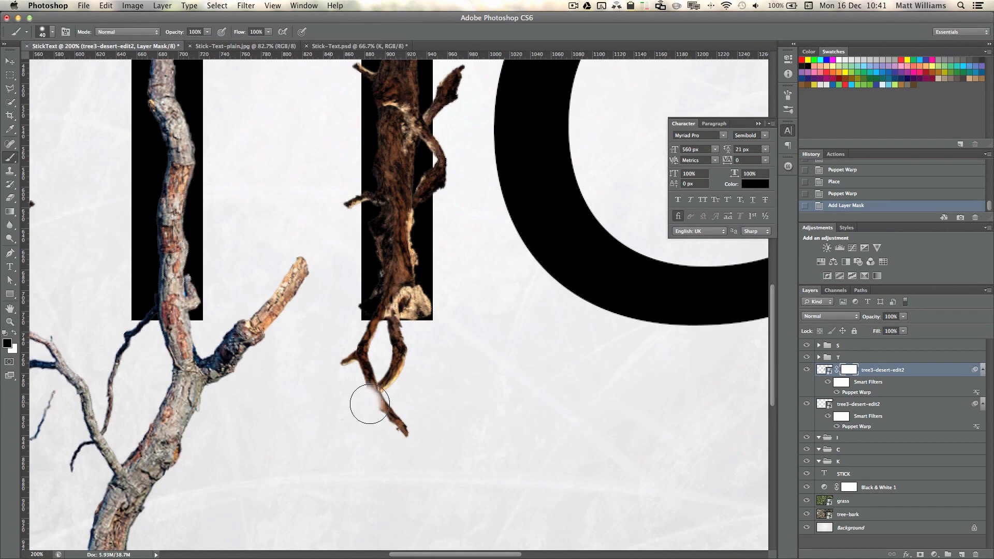
pyautogui.moveTo(367, 400); pyautogui.dragTo(396, 333)
pyautogui.press('super+minus')
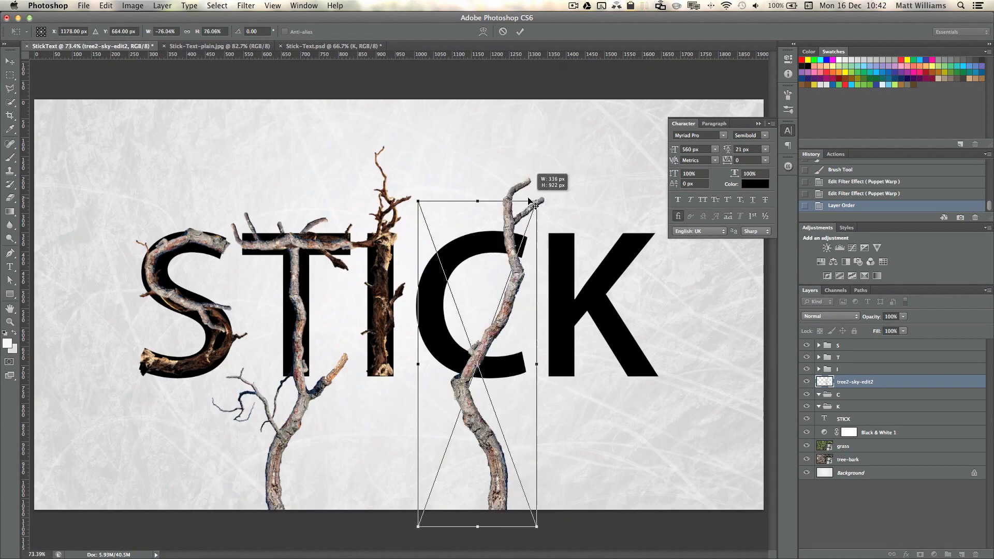
# - Scale the mirrored tree2-sky-edit2 branch down and position it over the left curve of the C
pyautogui.moveTo(528, 192); pyautogui.dragTo(487, 178)
pyautogui.moveTo(456, 290); pyautogui.dragTo(472, 288)
pyautogui.press('Return')
# - Puppet warp the tree2-sky-edit2 branch so both ends bend around the curve of the C
pyautogui.click(105, 6)
pyautogui.click(129, 212)
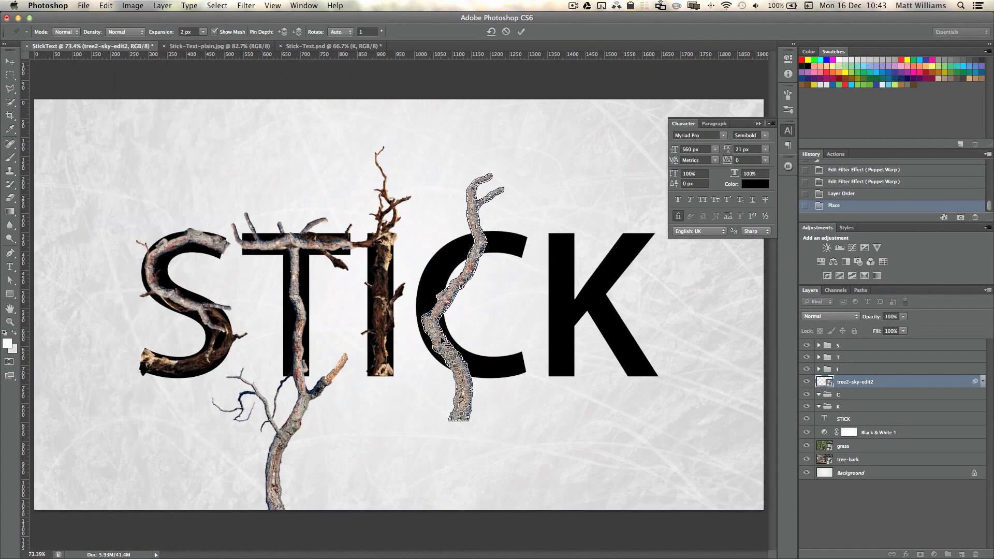
pyautogui.click(449, 288)
pyautogui.moveTo(483, 218); pyautogui.dragTo(518, 242)
pyautogui.moveTo(462, 413); pyautogui.dragTo(518, 362)
pyautogui.press('Return')
# - Place the tree2-sky-edit image and mirror, scale and tilt it over the stem and upper arm of the K
pyautogui.click(83, 6)
pyautogui.click(96, 175)
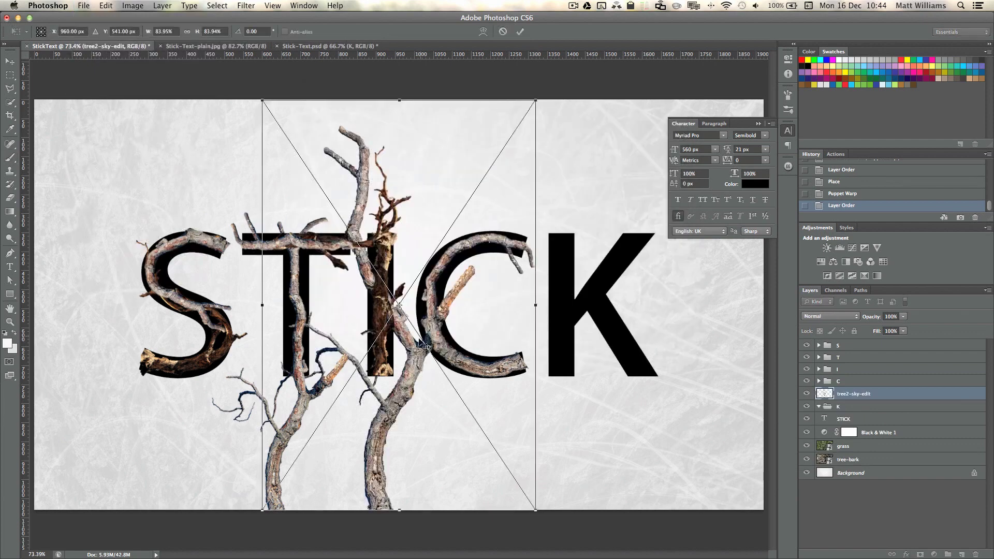
pyautogui.click(528, 360)
pyautogui.moveTo(654, 447); pyautogui.dragTo(605, 468)
pyautogui.moveTo(551, 365); pyautogui.dragTo(574, 362)
pyautogui.moveTo(696, 199); pyautogui.dragTo(710, 194)
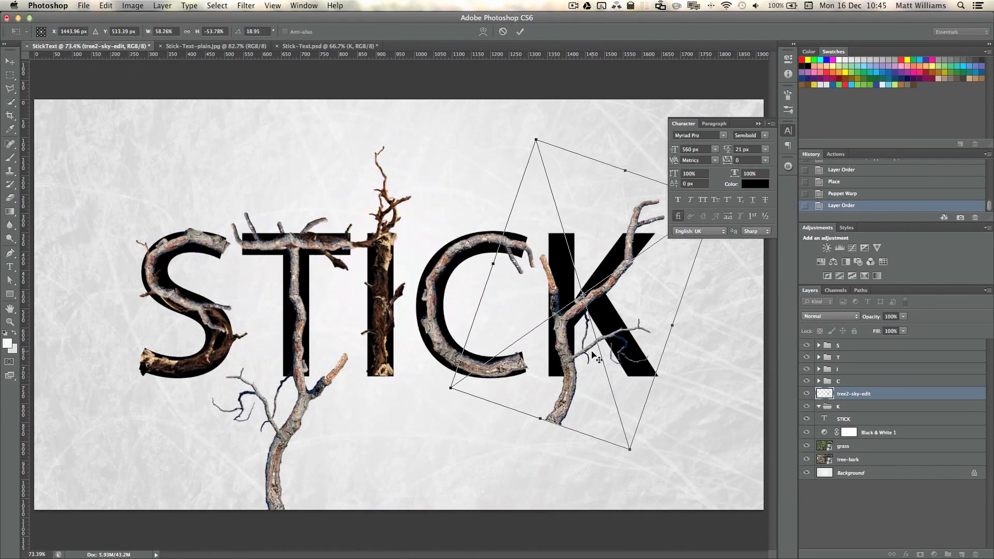
pyautogui.press('Return')
# - Puppet warp the tree2-sky-edit branch so its trunk and main limb follow the K's stem and upper arm
pyautogui.click(106, 5)
pyautogui.click(130, 213)
pyautogui.click(563, 322)
pyautogui.click(561, 345)
pyautogui.moveTo(558, 386); pyautogui.dragTo(557, 388)
pyautogui.moveTo(593, 300); pyautogui.dragTo(615, 264)
pyautogui.moveTo(643, 222); pyautogui.dragTo(642, 233)
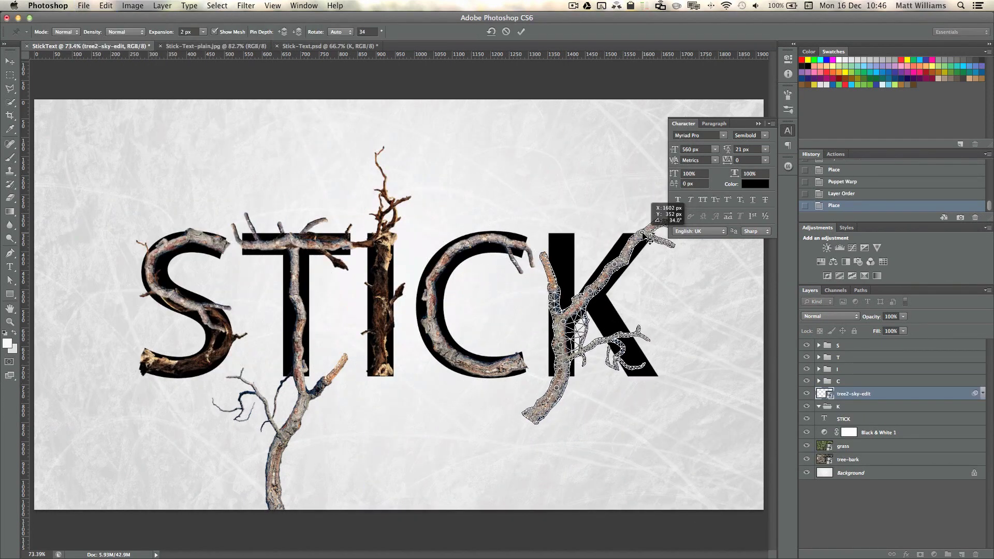
pyautogui.moveTo(549, 254); pyautogui.dragTo(580, 254)
pyautogui.press('Return')
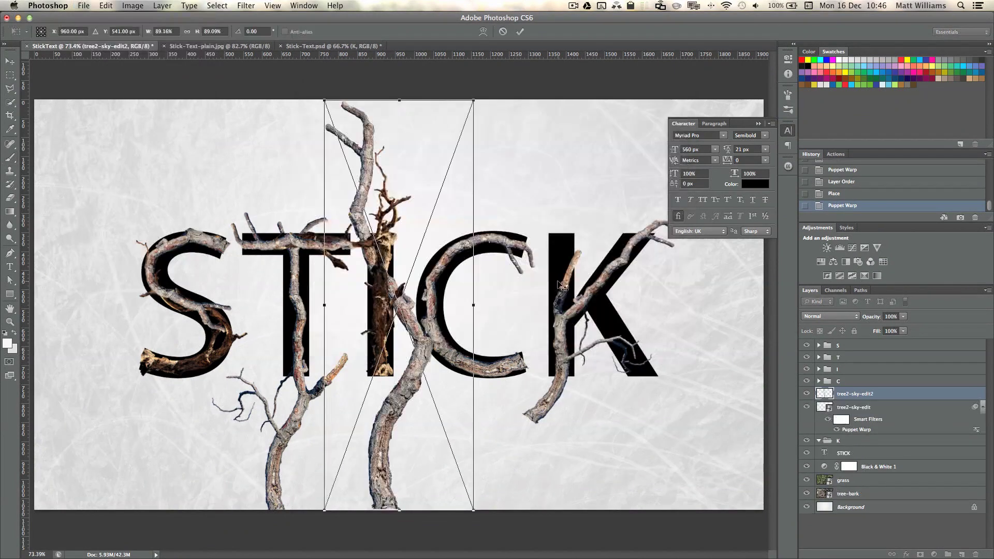
# - Scale the newly placed tree2-sky-edit2 branch down and position it over the stem of the K
pyautogui.moveTo(563, 510); pyautogui.dragTo(606, 413)
pyautogui.moveTo(569, 331); pyautogui.dragTo(562, 346)
pyautogui.press('Return')
# - Puppet warp the tree2-sky-edit2 branch so its upper part runs straight up the K's stem
pyautogui.click(105, 6)
pyautogui.click(130, 213)
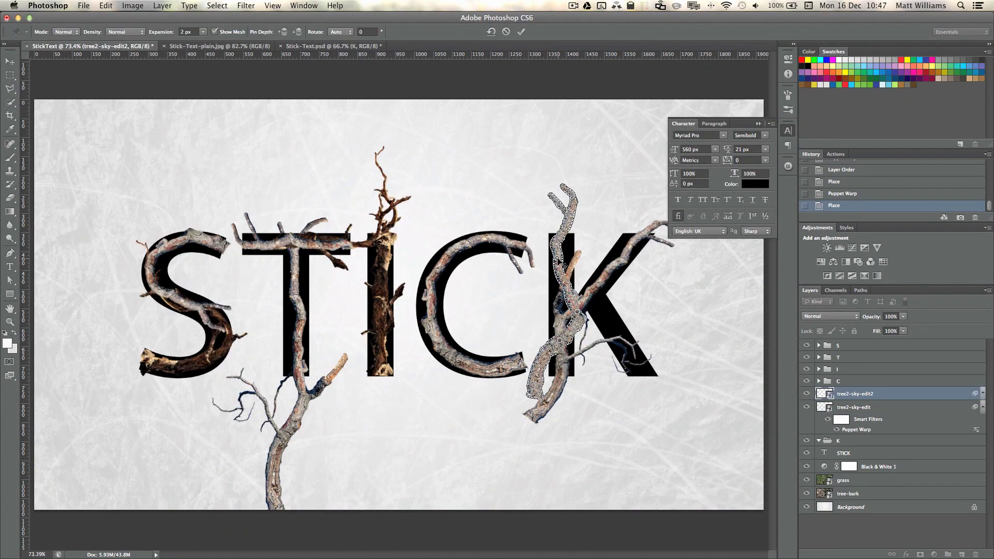
pyautogui.moveTo(572, 283); pyautogui.dragTo(559, 279)
pyautogui.moveTo(567, 213); pyautogui.dragTo(556, 211)
pyautogui.moveTo(560, 242); pyautogui.dragTo(558, 243)
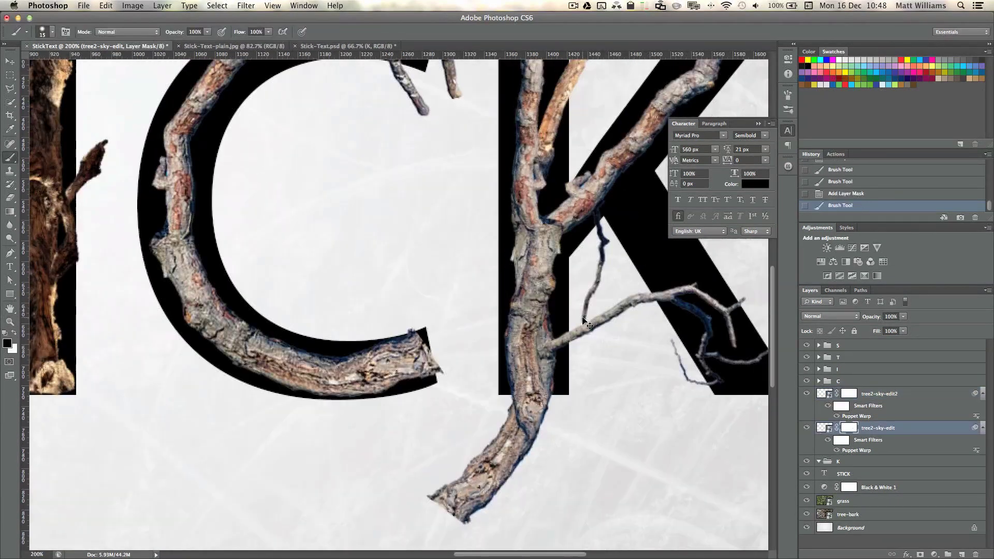
# - Place tree3-desert-edit2.png and fit it over the lower diagonal leg of the K
pyautogui.scroll(-1, 431, 398)
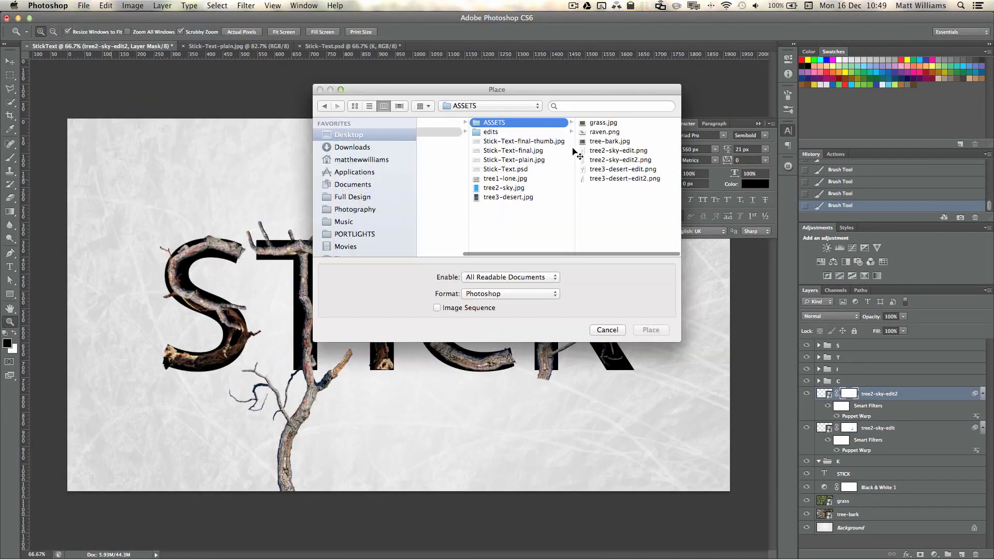
pyautogui.press('Return')
pyautogui.moveTo(482, 448); pyautogui.dragTo(609, 305)
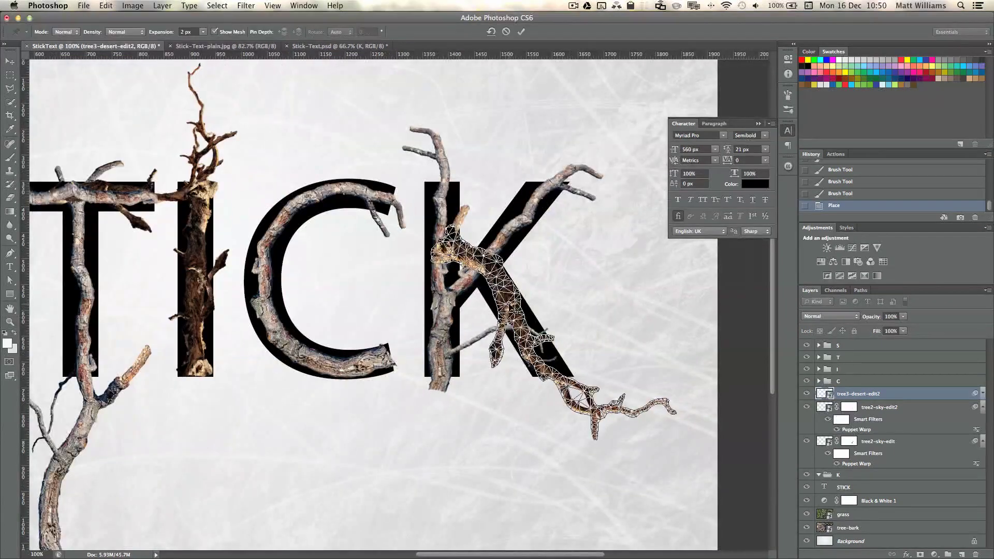
# - Puppet warp the tree3-desert-edit2 branch so it bends from the K's middle joint along the lower leg, and select the K's branch layers
pyautogui.click(510, 307)
pyautogui.moveTo(596, 412); pyautogui.dragTo(605, 398)
pyautogui.moveTo(482, 261); pyautogui.dragTo(498, 279)
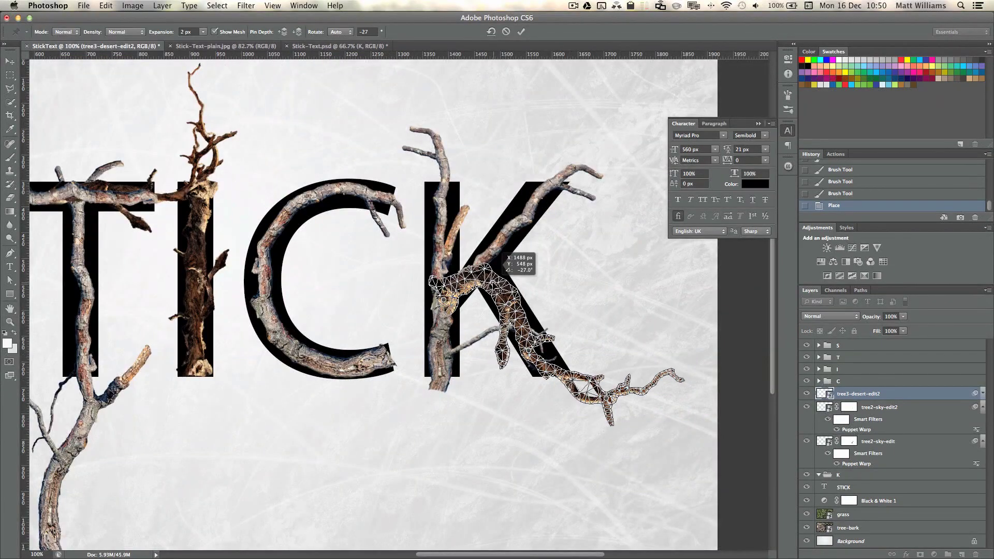
pyautogui.keyDown('shift'); pyautogui.click(881, 396); pyautogui.keyUp('shift')
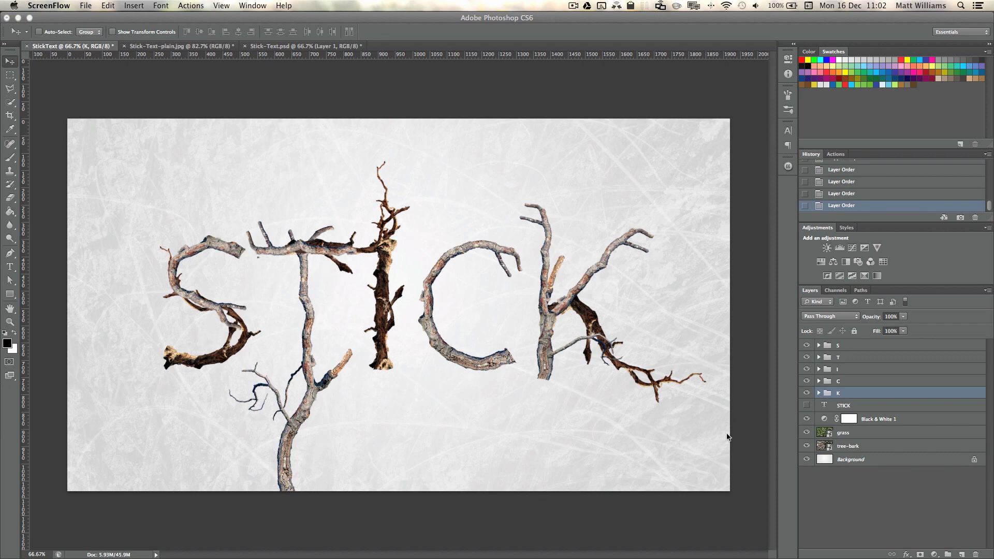
# - Move the Black & White 1 adjustment layer above all the letter groups, at the top of the layer stack
pyautogui.click(943, 428)
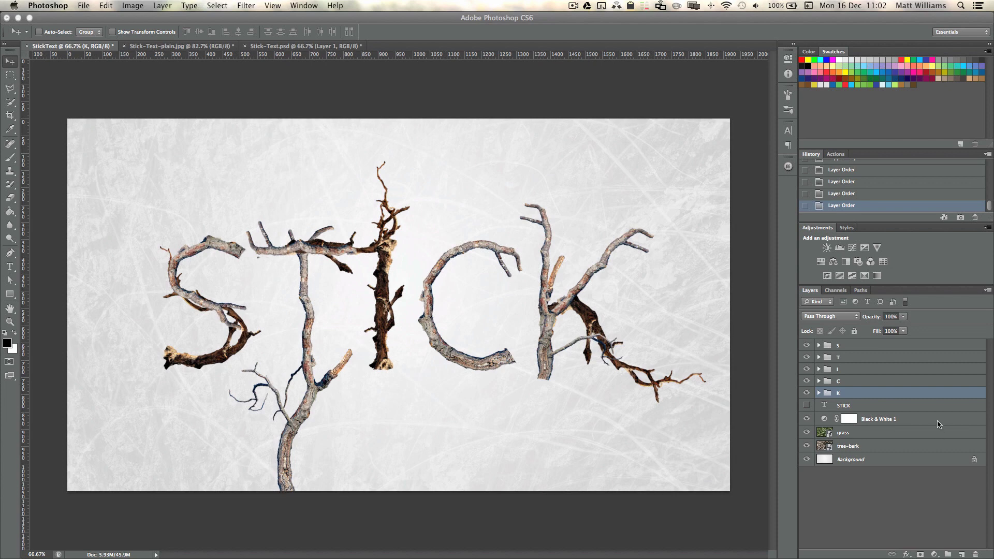
pyautogui.click(909, 421)
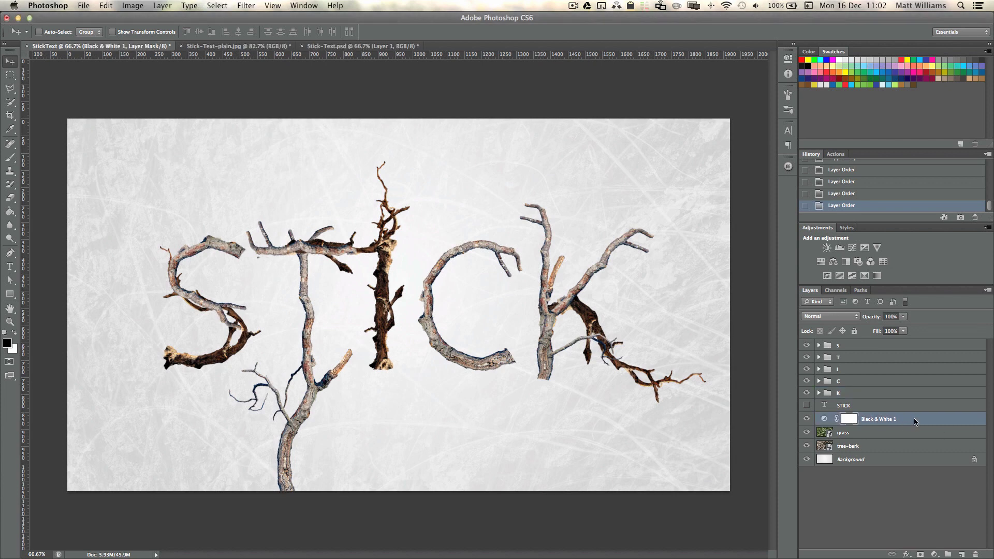
pyautogui.moveTo(915, 421); pyautogui.dragTo(912, 343)
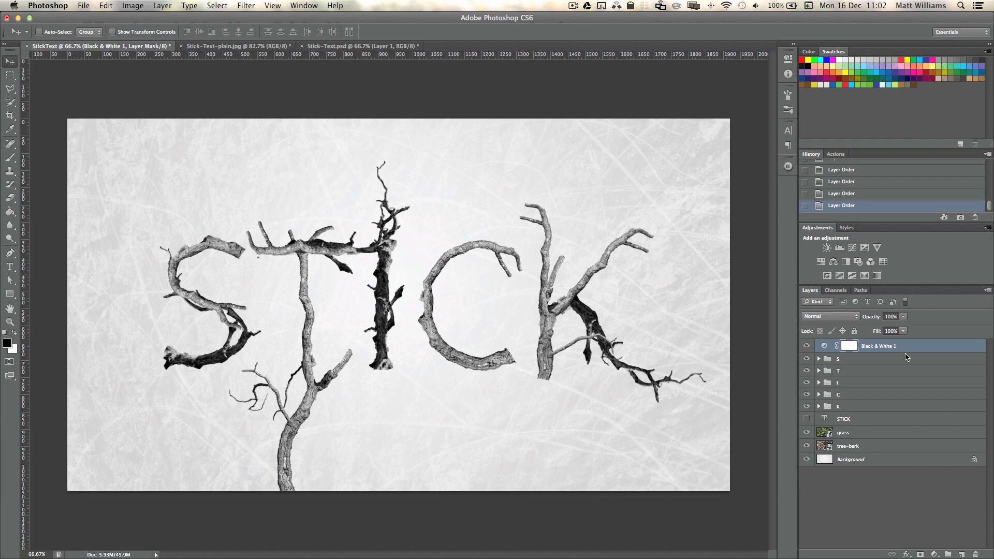
# - Group the S, T, I, C and K letter groups together and name the new group stick
pyautogui.click(841, 359)
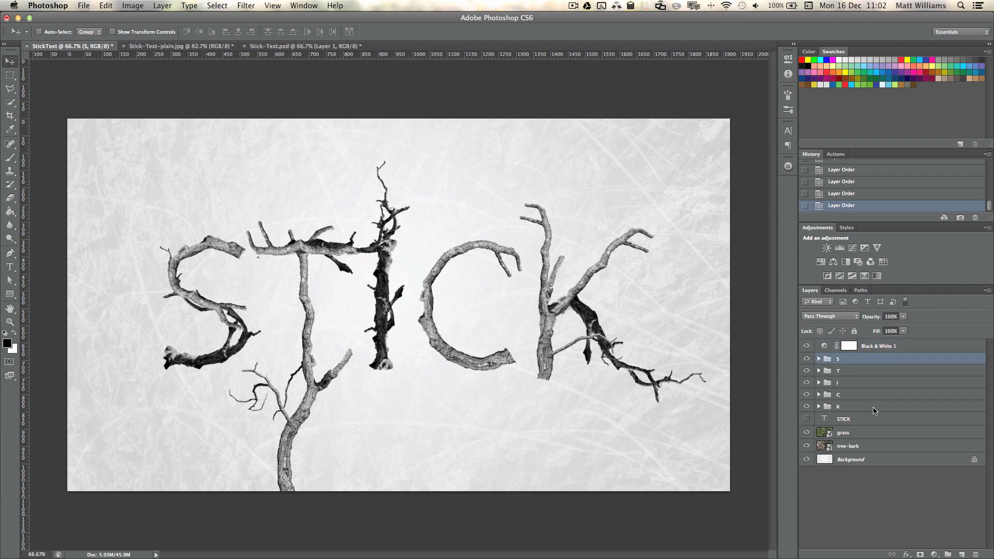
pyautogui.keyDown('shift'); pyautogui.click(875, 407); pyautogui.keyUp('shift')
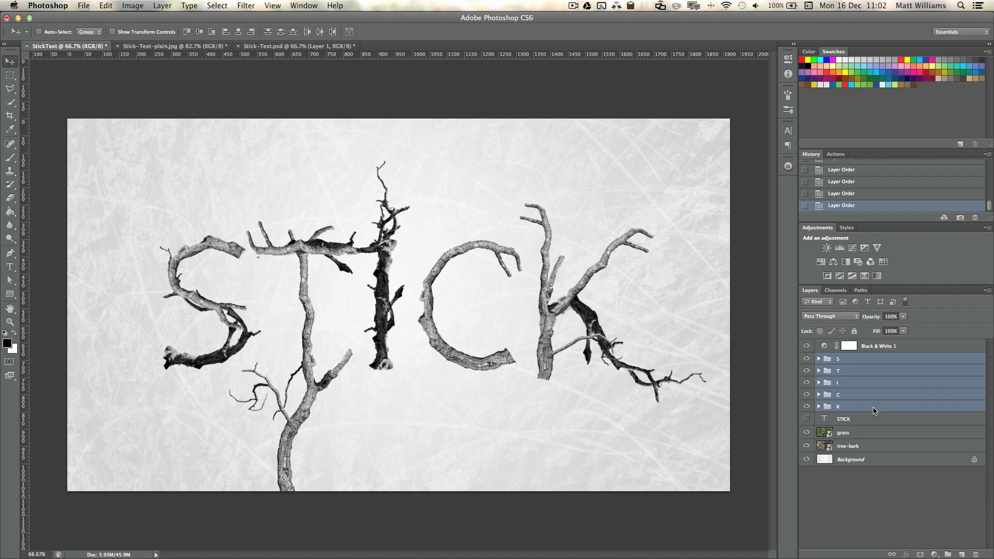
pyautogui.press('super+g')
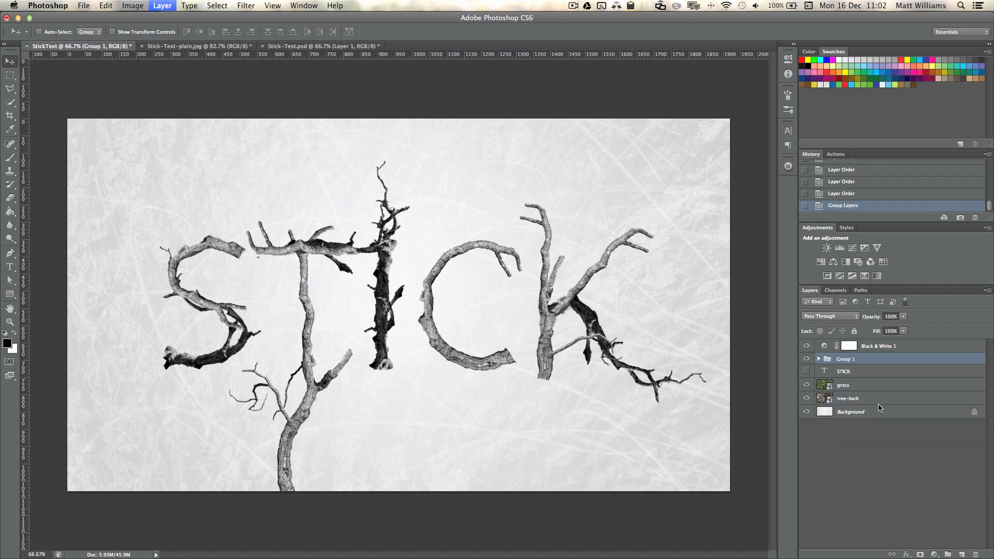
pyautogui.doubleClick(844, 359)
pyautogui.write('stick')
pyautogui.press('Return')
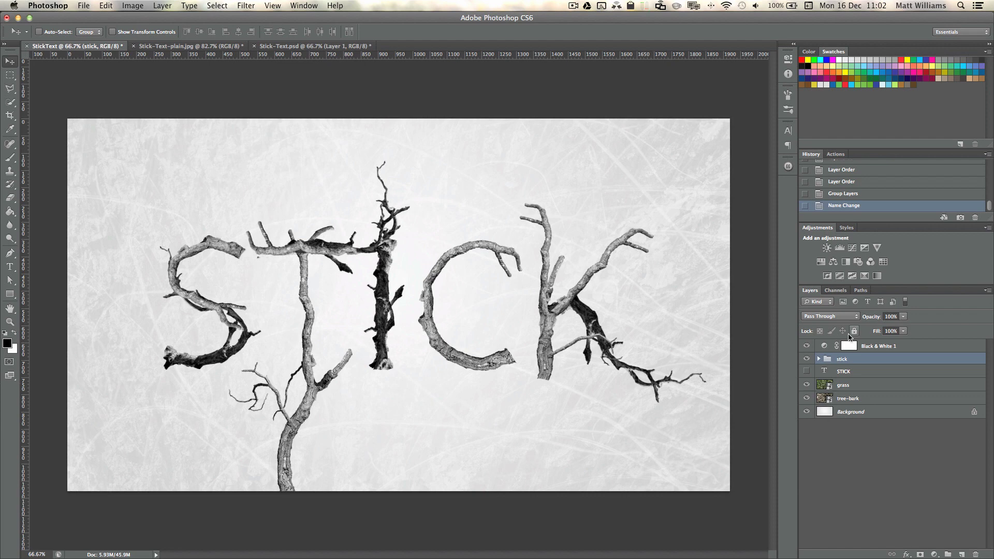
# - Add a Curves adjustment clipped to the stick group and darken the branches, bending the curve down around input 99, output 20
pyautogui.click(853, 248)
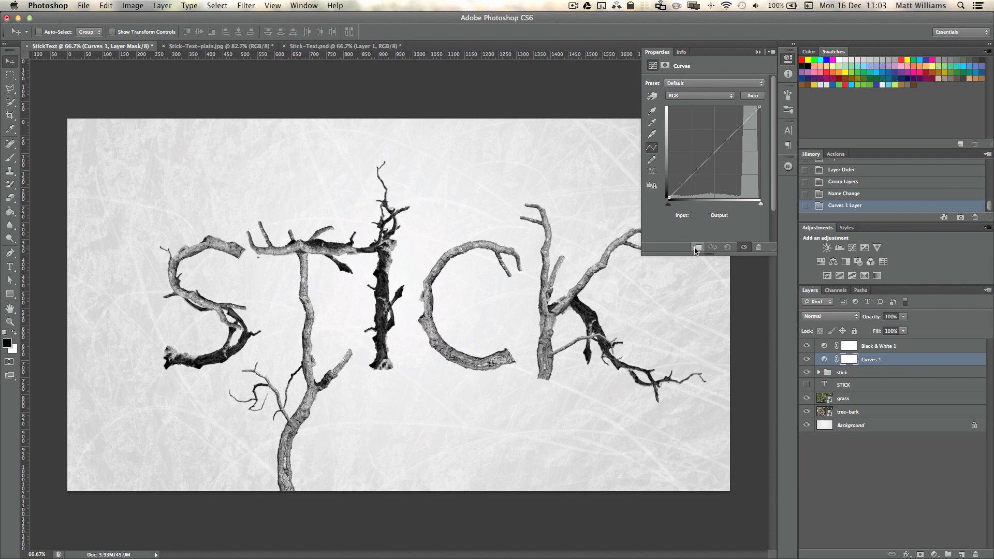
pyautogui.keyDown('alt'); pyautogui.click(946, 367); pyautogui.keyUp('alt')
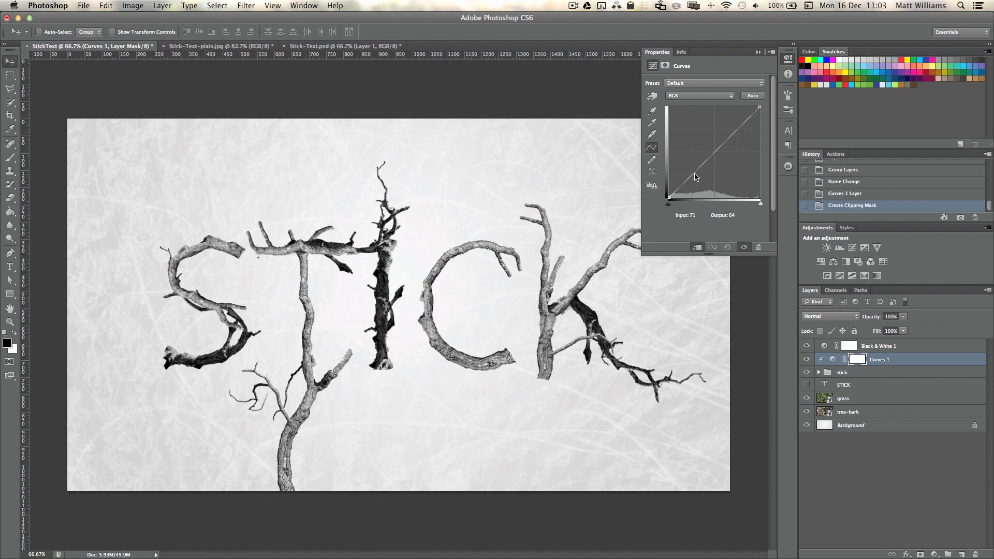
pyautogui.moveTo(695, 177); pyautogui.dragTo(699, 192)
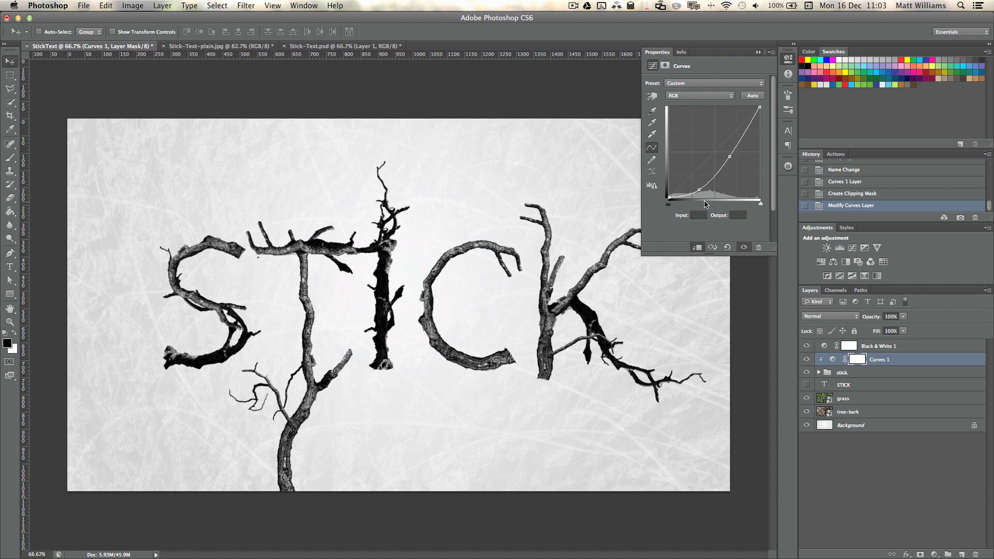
pyautogui.moveTo(699, 190); pyautogui.dragTo(704, 192)
pyautogui.moveTo(729, 157); pyautogui.dragTo(707, 195)
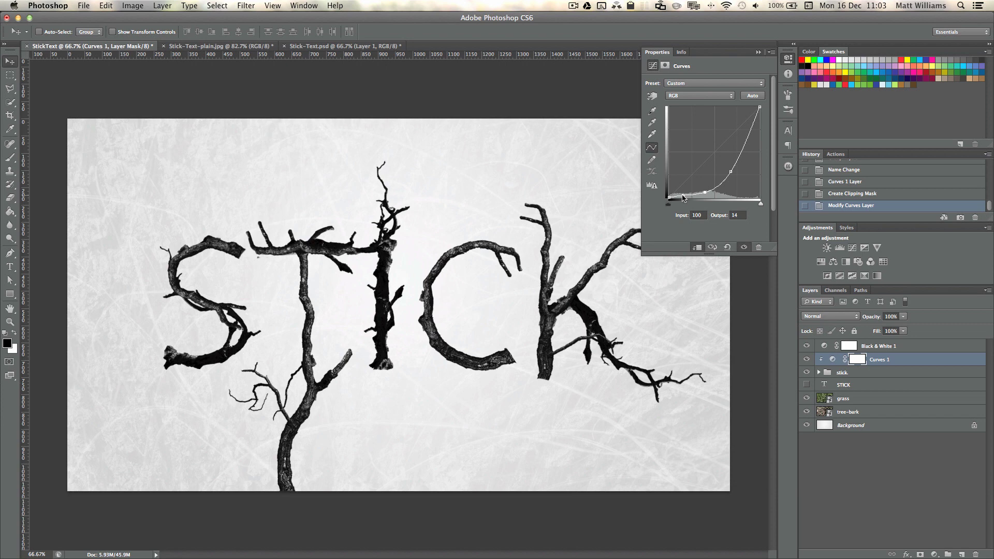
pyautogui.click(683, 195)
pyautogui.moveTo(706, 193); pyautogui.dragTo(706, 190)
pyautogui.click(912, 358)
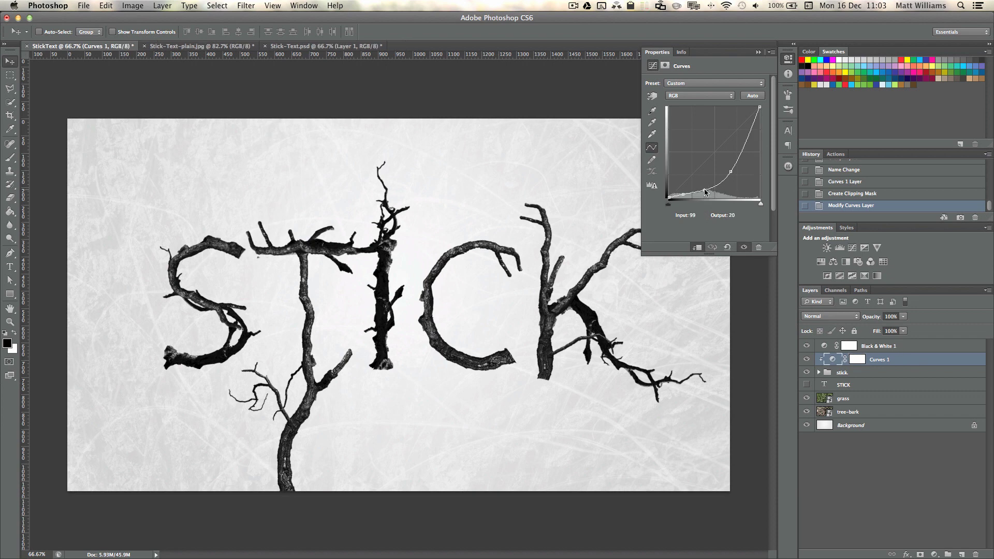
pyautogui.moveTo(705, 192); pyautogui.dragTo(705, 193)
pyautogui.moveTo(760, 107)
pyautogui.mouseDown()
pyautogui.moveTo(775, 107)
pyautogui.moveTo(756, 108)
pyautogui.mouseUp()
# - Create a new layer above Curves 1 and fill it with black (000000) using the Paint Bucket
pyautogui.click(906, 360)
pyautogui.click(962, 555)
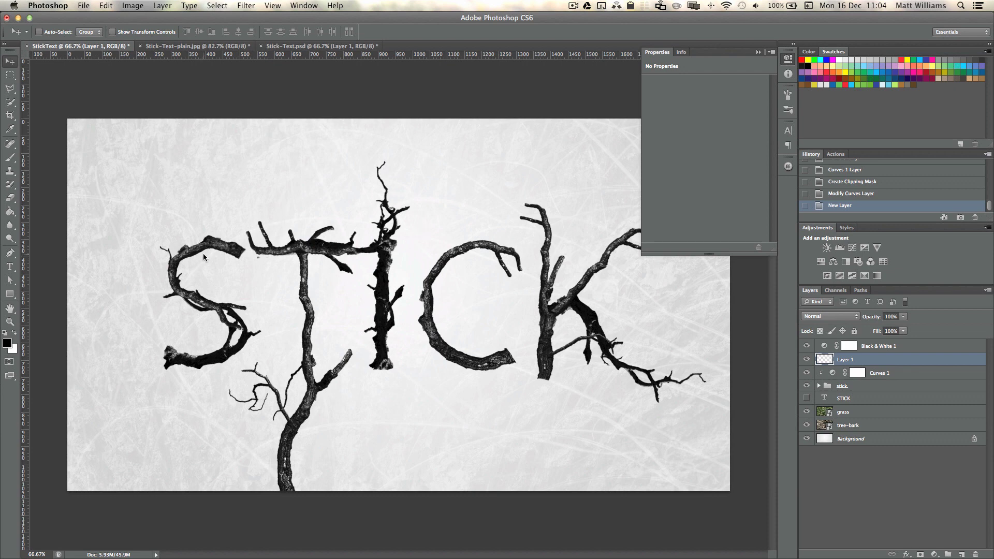
pyautogui.press('g')
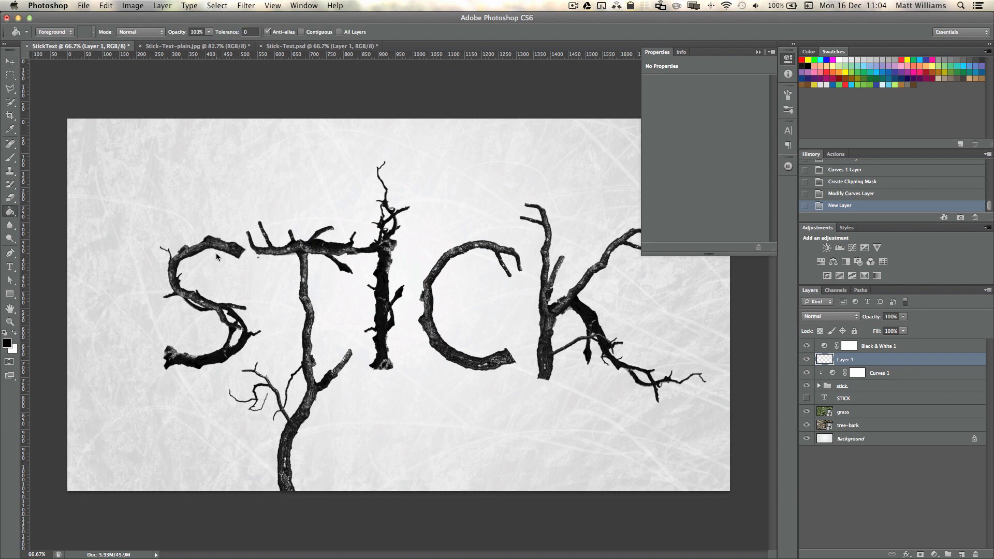
pyautogui.click(7, 213)
pyautogui.click(42, 222)
pyautogui.click(8, 346)
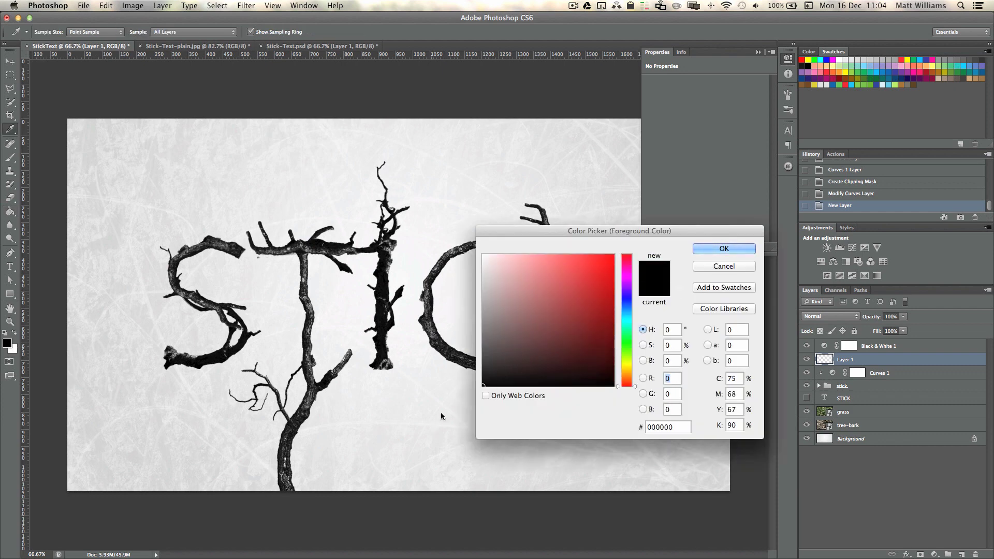
pyautogui.click(724, 249)
pyautogui.press('g')
pyautogui.click(413, 280)
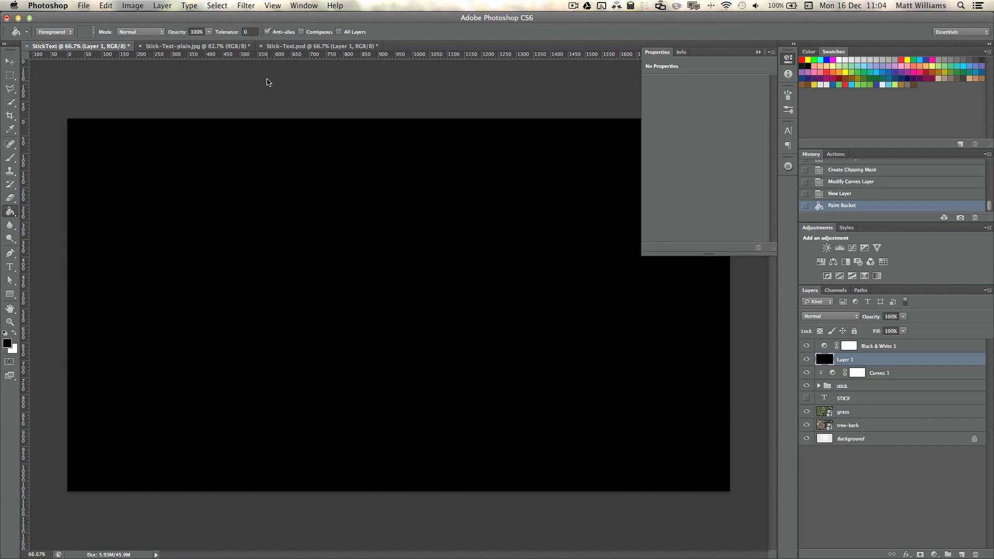
# - Add monochromatic noise to the black layer with an amount of 150.65% and Gaussian distribution
pyautogui.click(246, 5)
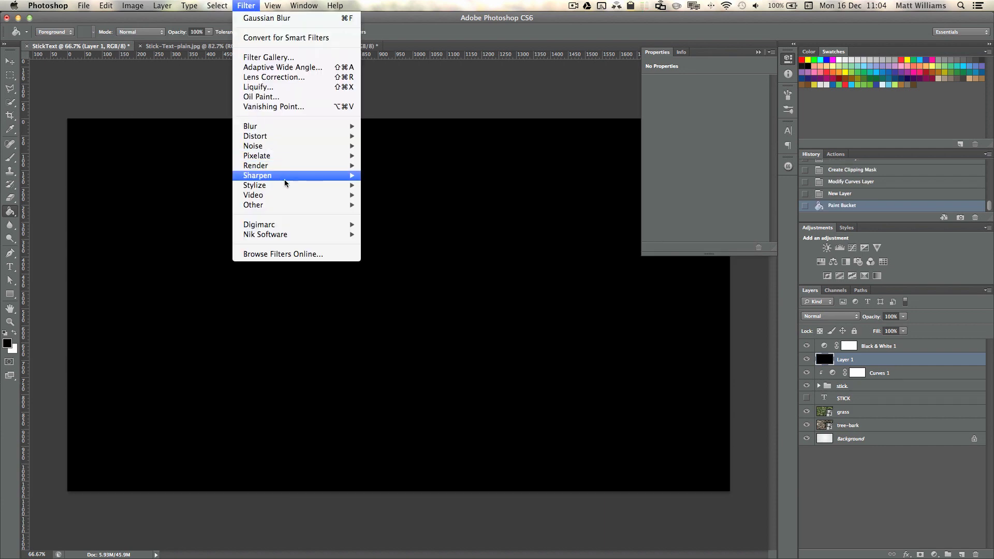
pyautogui.moveTo(283, 147)
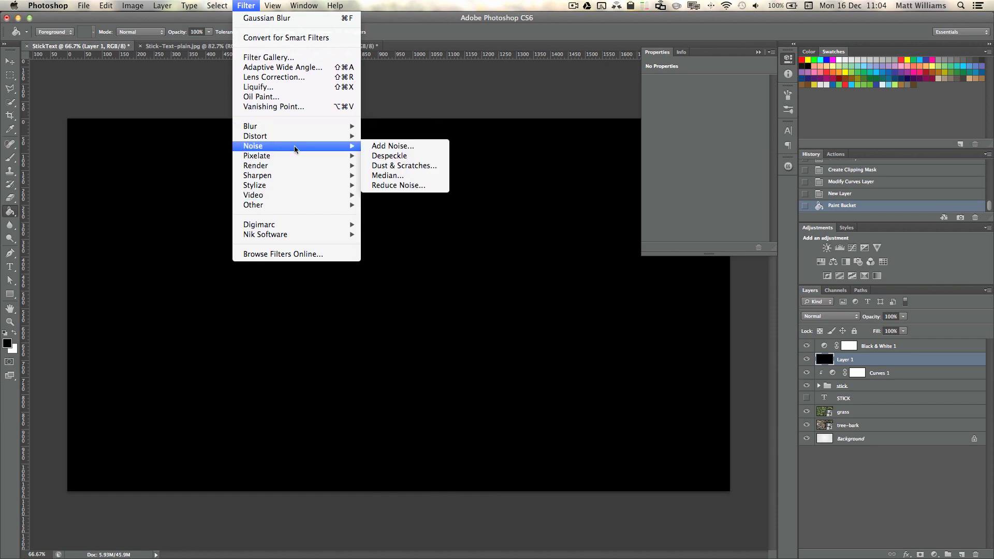
pyautogui.click(415, 148)
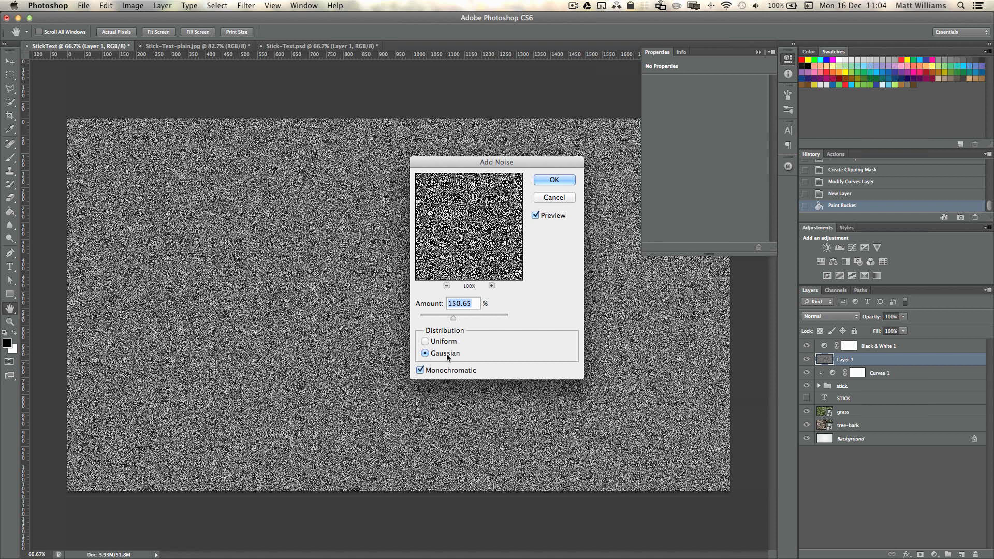
pyautogui.click(419, 370)
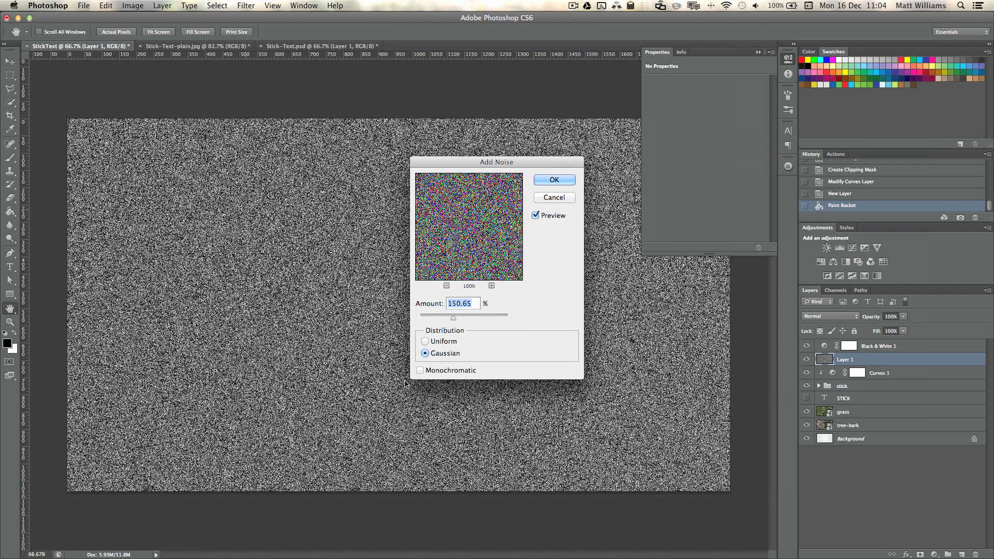
pyautogui.click(443, 373)
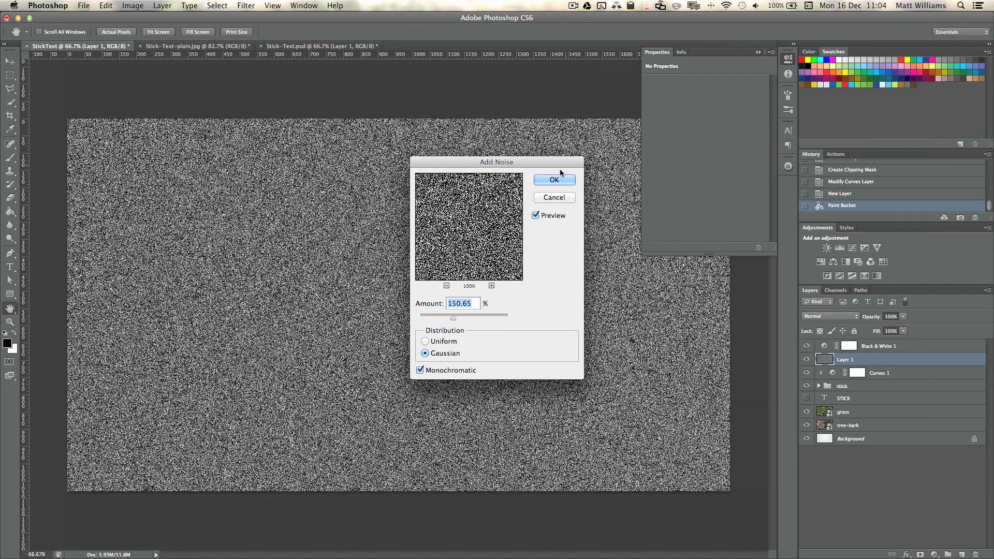
pyautogui.click(548, 179)
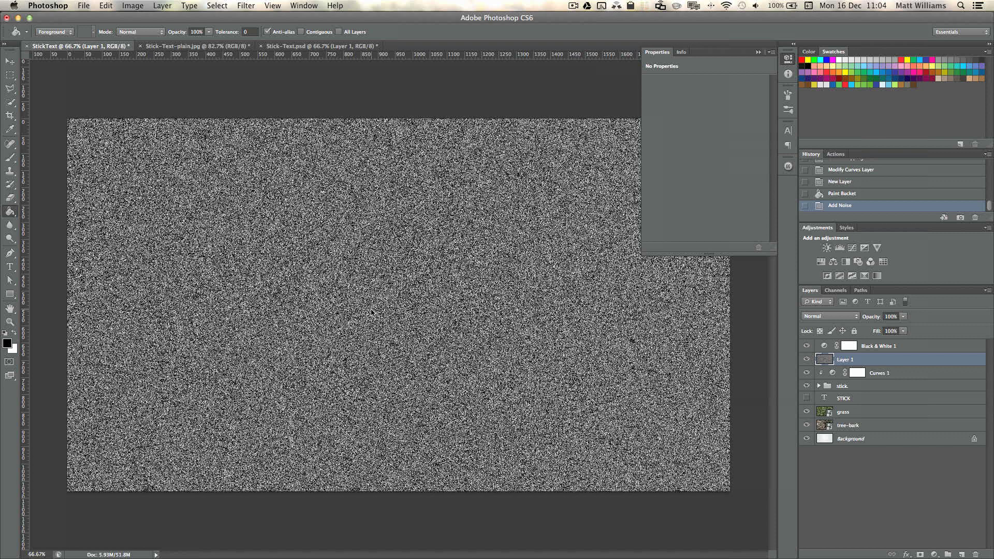
# - Apply a Gaussian Blur with a radius of 0.6 pixels to the noise layer
pyautogui.click(252, 7)
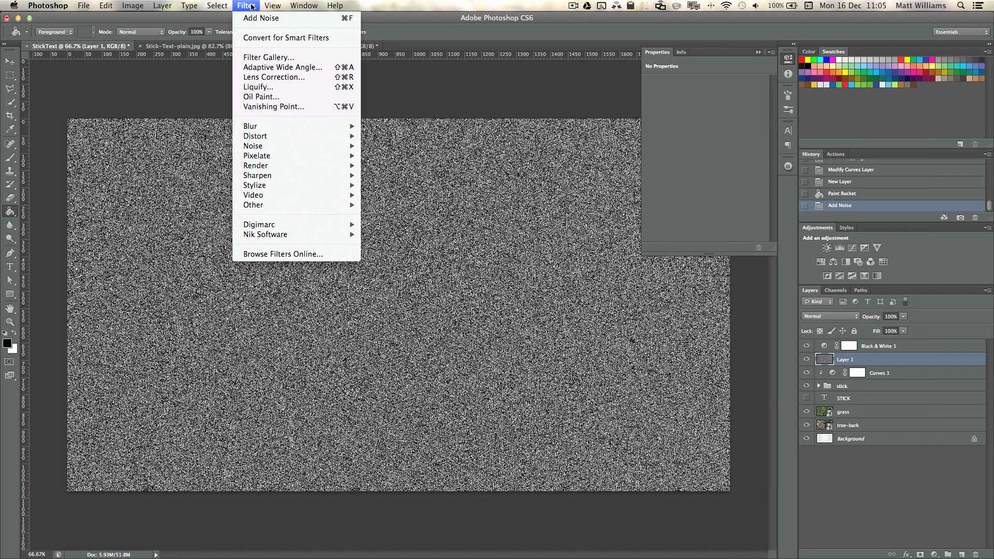
pyautogui.moveTo(259, 126)
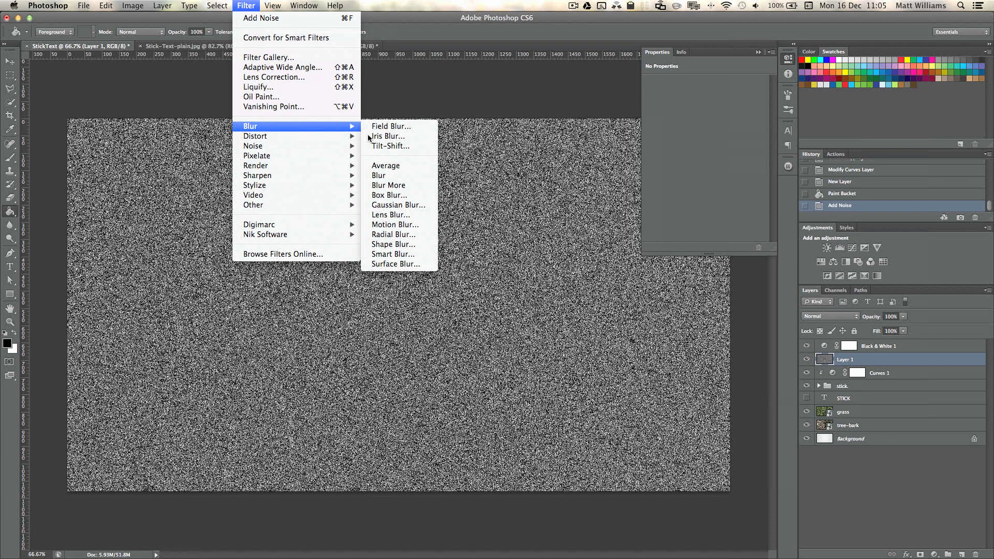
pyautogui.click(398, 204)
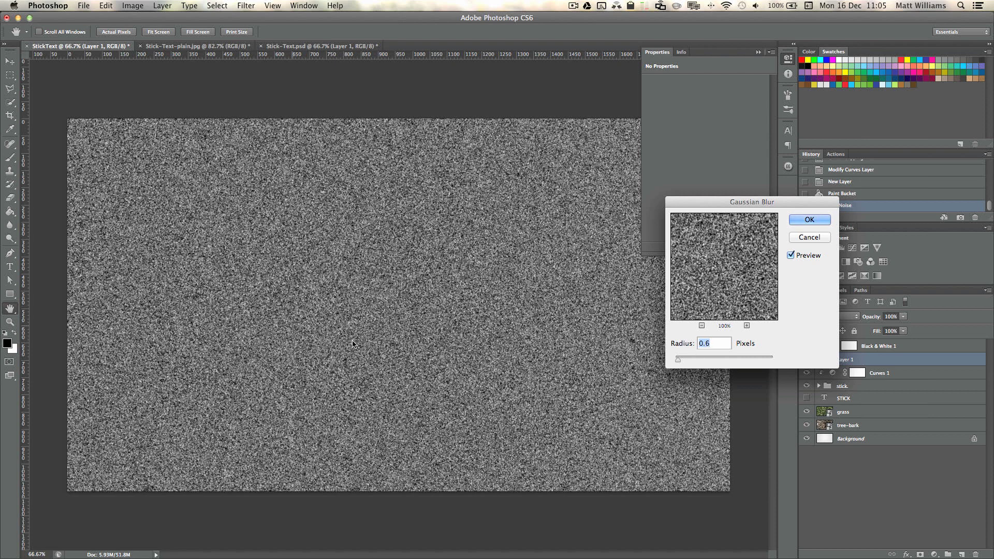
pyautogui.press('Return')
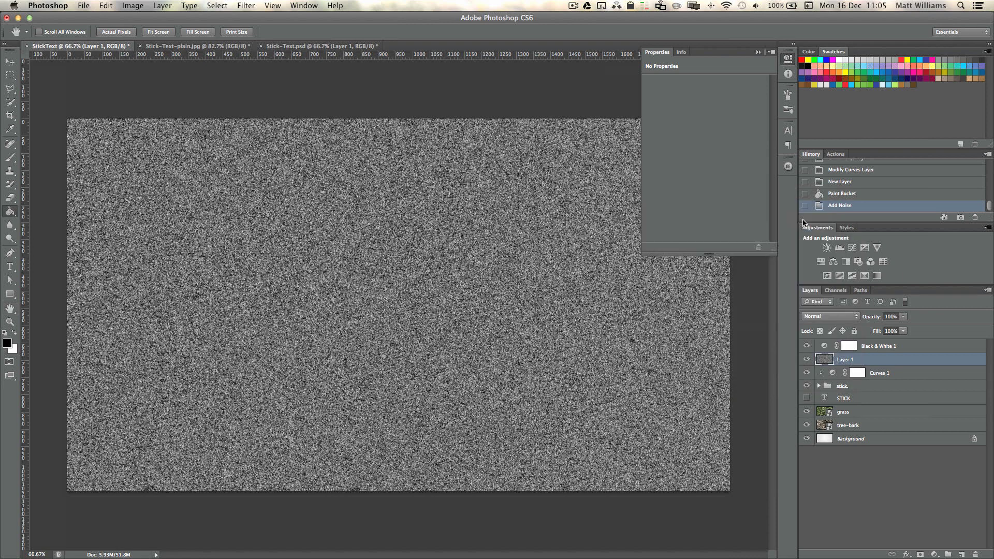
# - Add a Curves adjustment layer above the noise layer and rename the noise layer snow
pyautogui.click(852, 249)
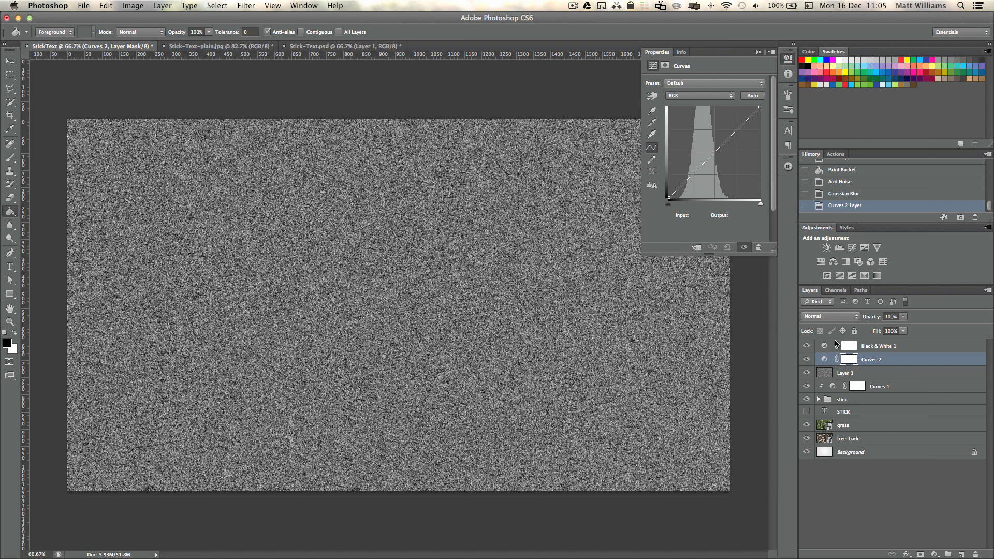
pyautogui.doubleClick(845, 373)
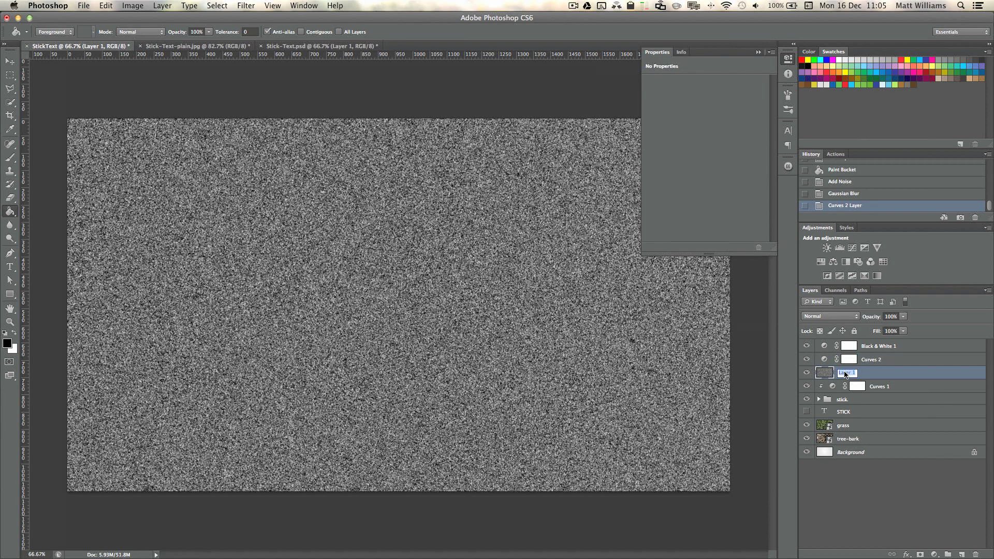
pyautogui.write('snow')
pyautogui.press('Return')
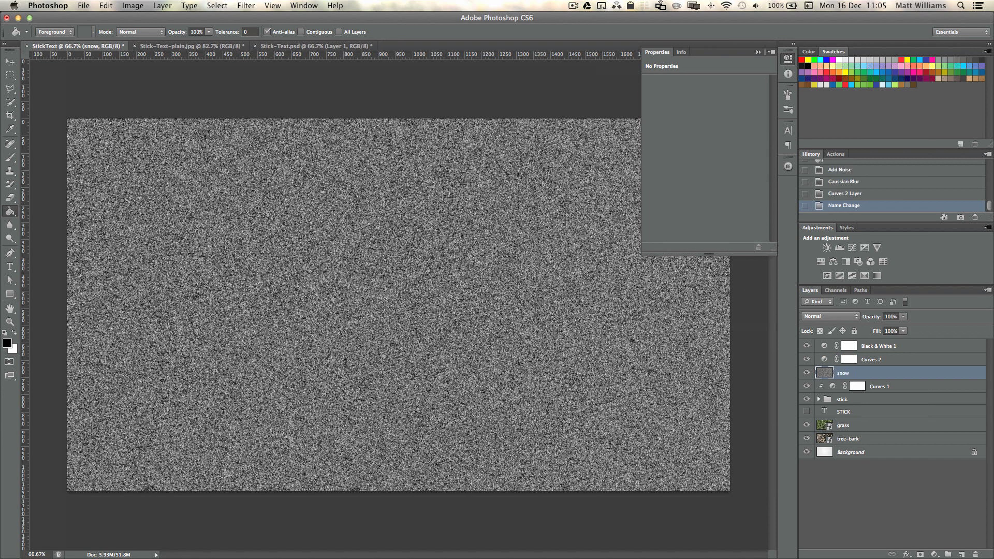
# - Clip Curves 2 to the snow layer, then move its black point to input 167 and its white point inward to leave sparse white specks
pyautogui.click(890, 362)
pyautogui.click(697, 248)
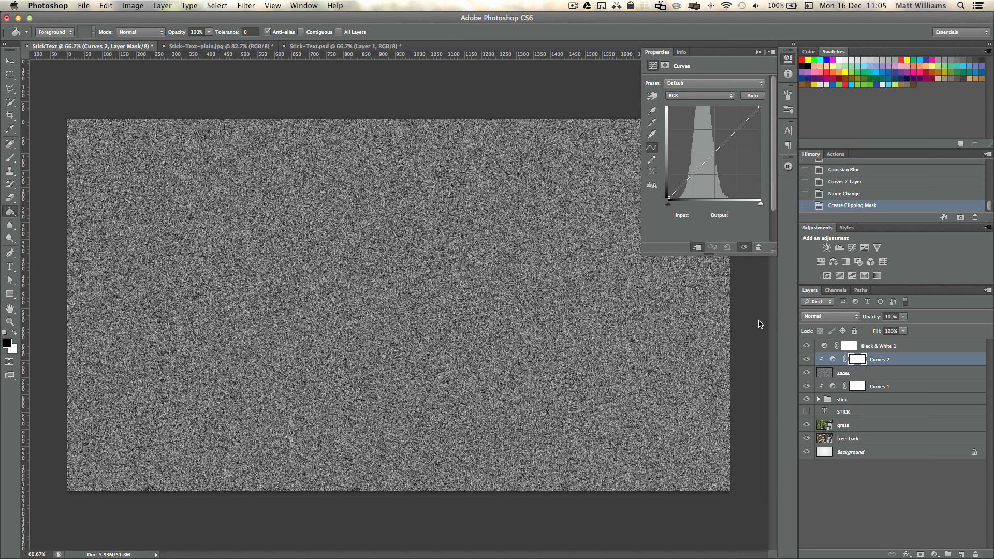
pyautogui.moveTo(673, 209); pyautogui.dragTo(729, 208)
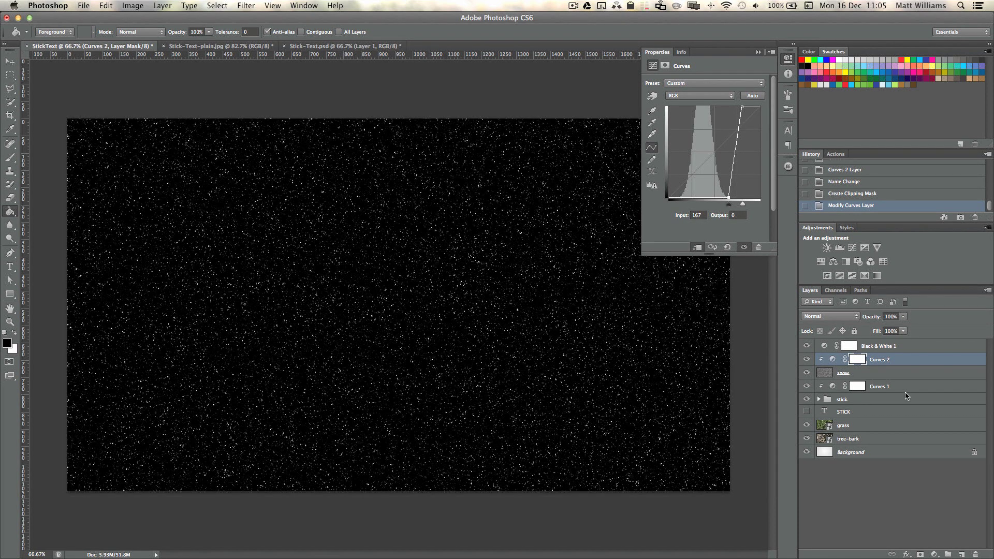
# - Convert the snow layer to a Smart Object
pyautogui.click(897, 372)
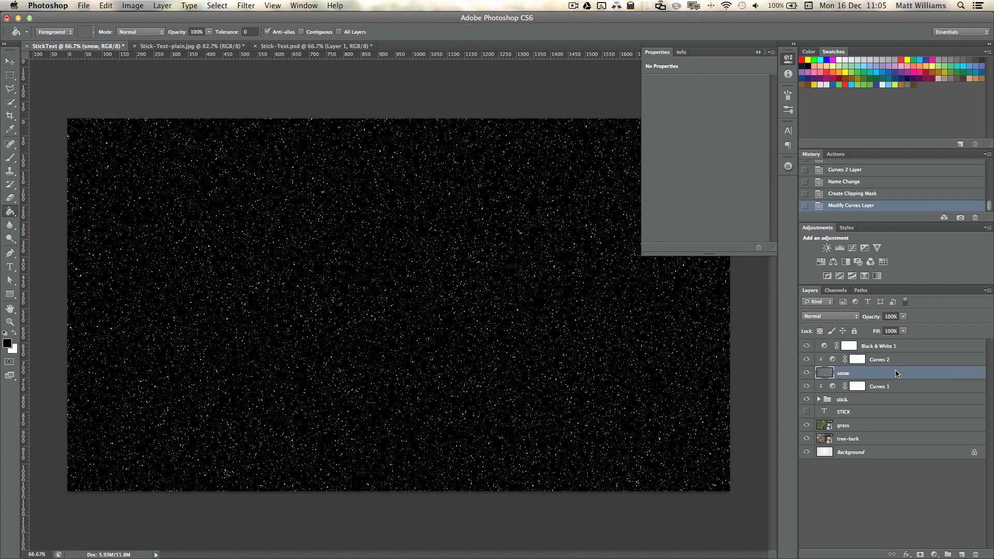
pyautogui.rightClick(885, 374)
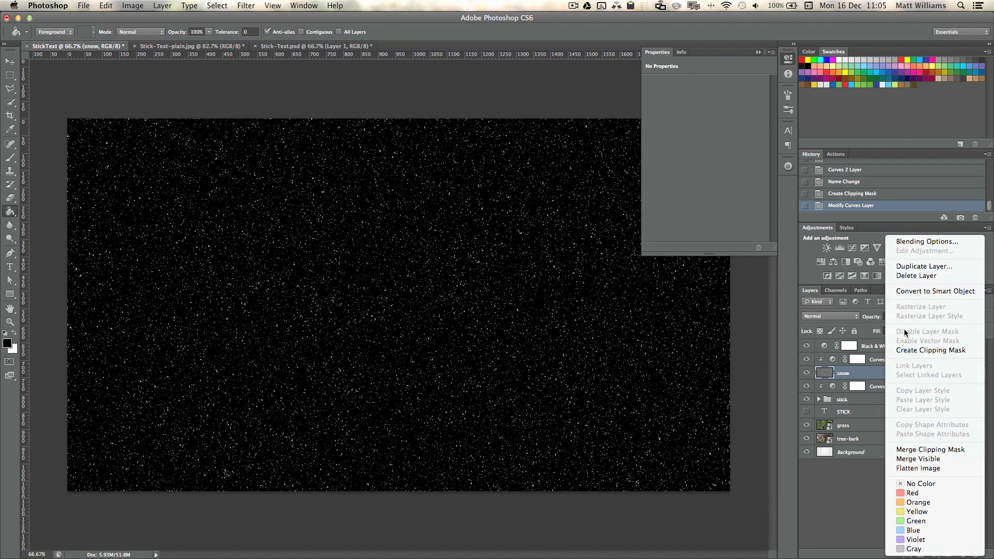
pyautogui.click(908, 291)
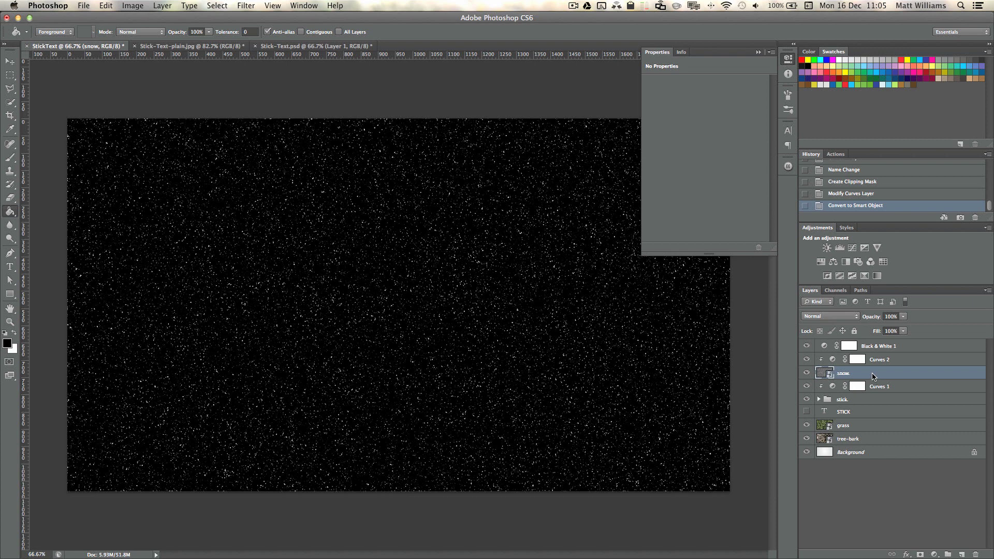
# - Apply a Motion Blur to the snow layer with an angle of -75° and a distance of 8 pixels
pyautogui.click(247, 6)
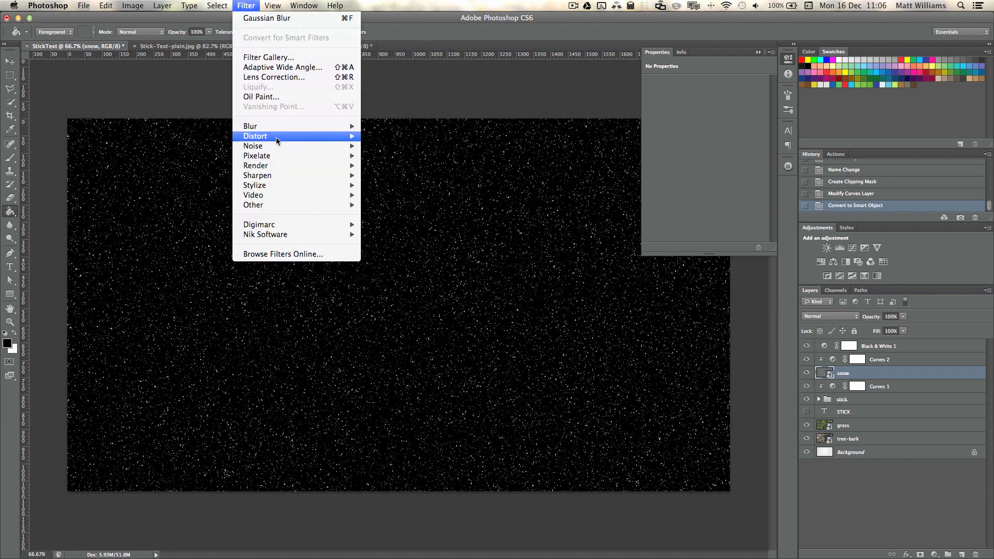
pyautogui.moveTo(276, 127)
pyautogui.click(403, 223)
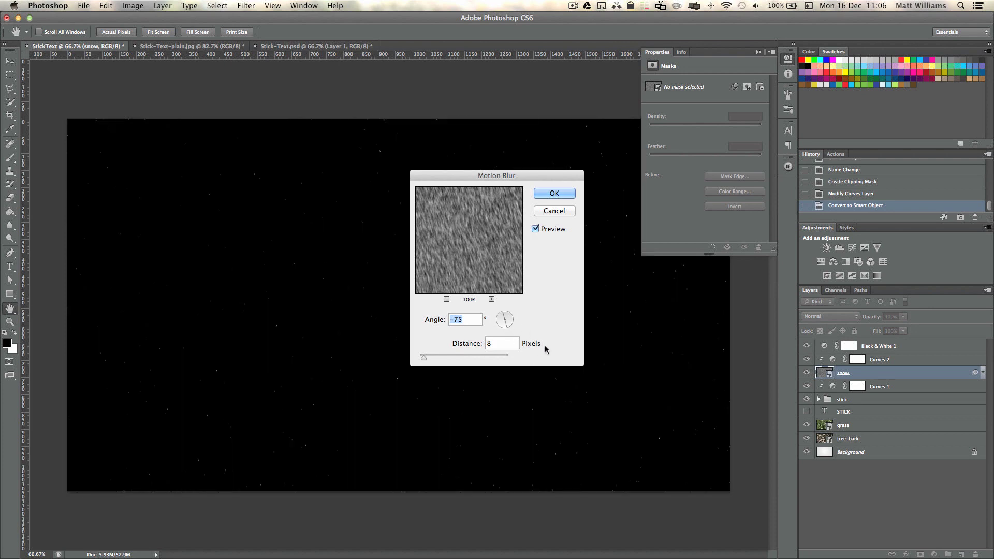
pyautogui.click(545, 196)
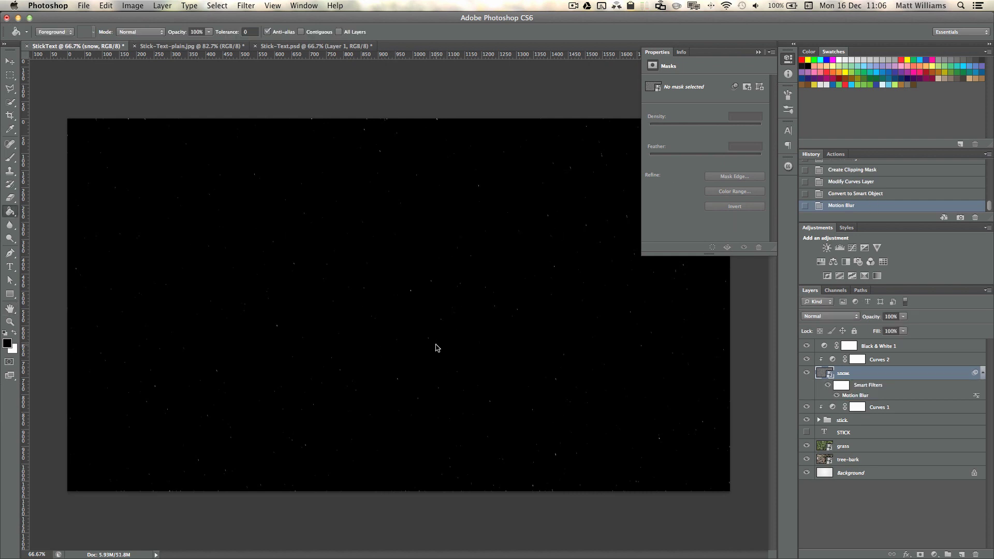
# - Readjust Curves 2 on the blurred snow, moving the black point to input 128 and the white point inward for denser flakes
pyautogui.click(903, 362)
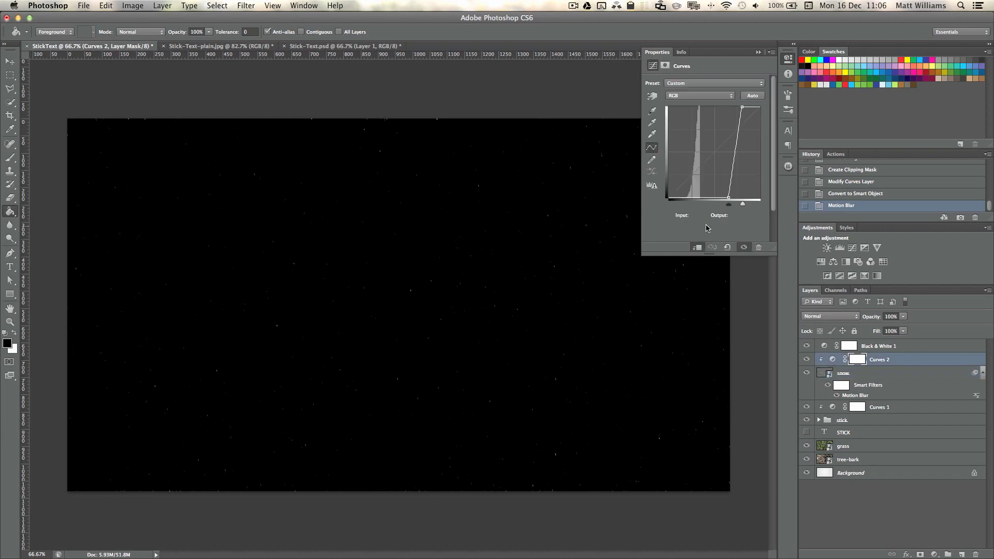
pyautogui.moveTo(729, 209); pyautogui.dragTo(712, 203)
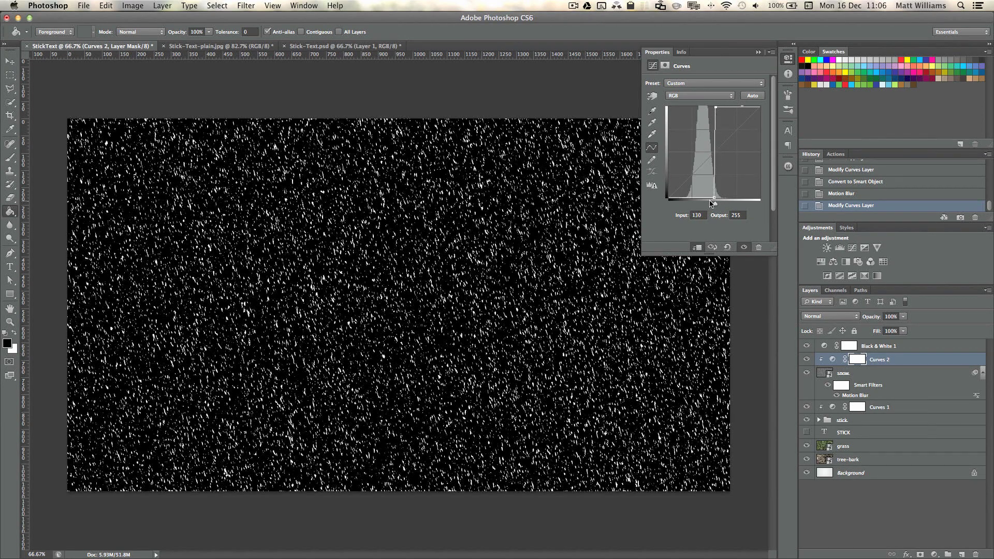
pyautogui.moveTo(717, 203)
pyautogui.mouseDown()
pyautogui.moveTo(728, 204)
pyautogui.moveTo(715, 205)
pyautogui.mouseUp()
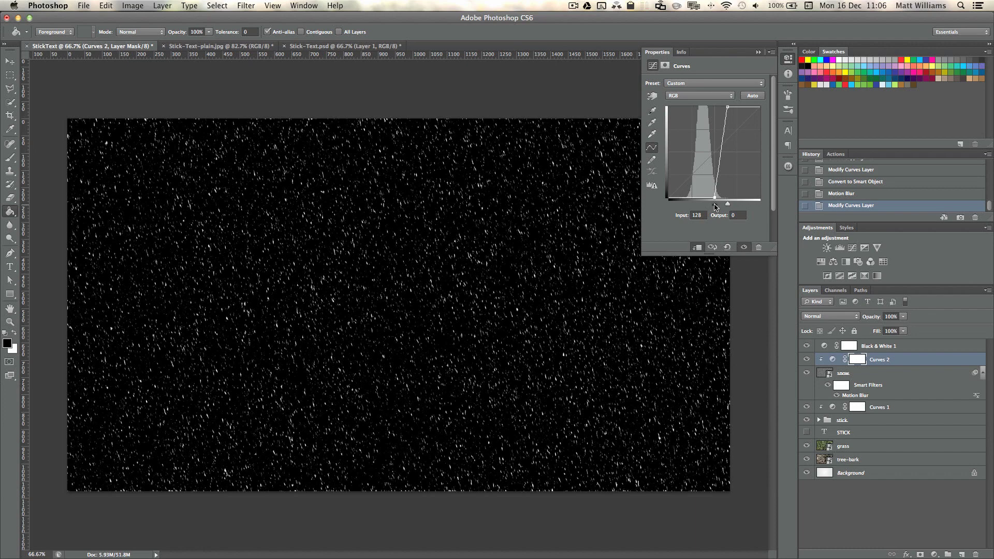
# - Set the snow layer's blend mode to Screen, then lower the black point of Curves 2 to input 105
pyautogui.click(881, 371)
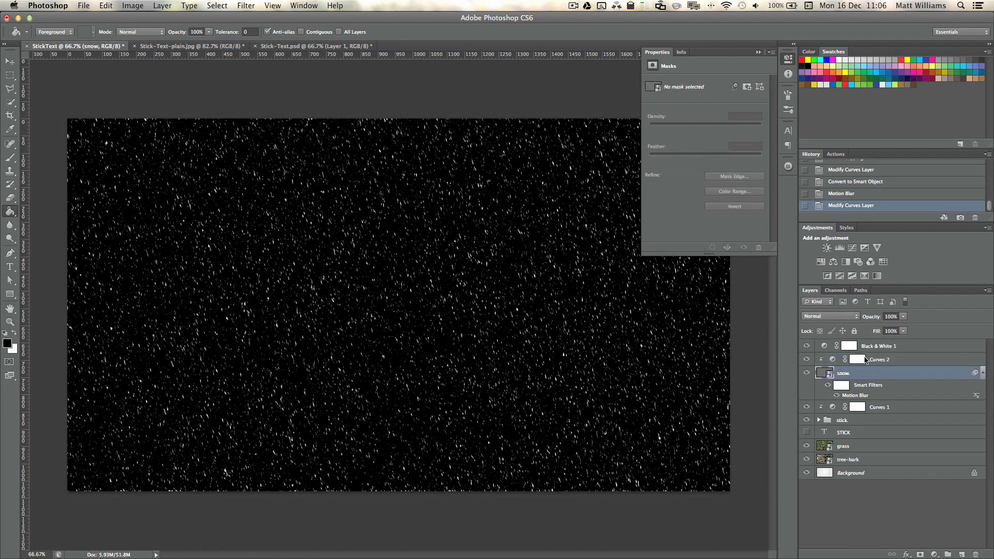
pyautogui.click(827, 316)
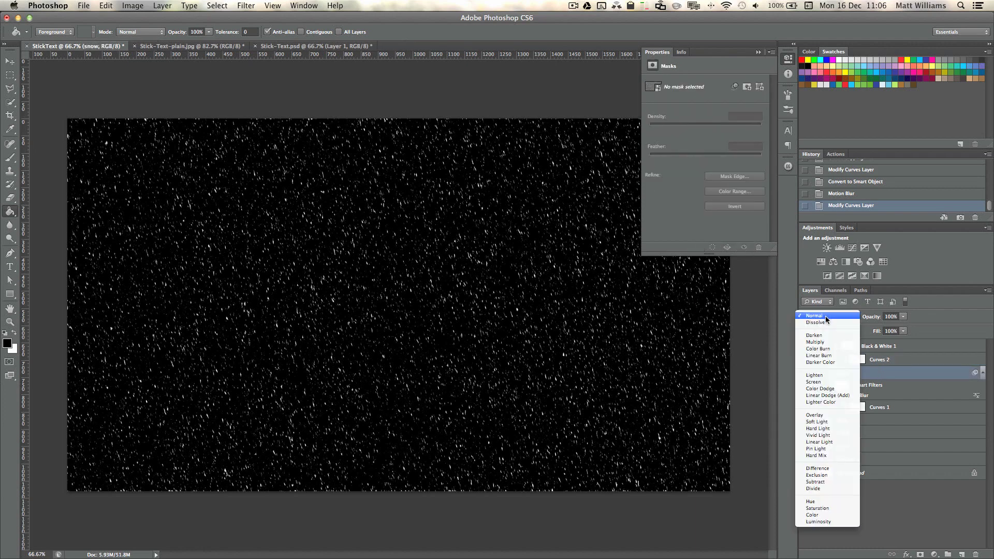
pyautogui.click(824, 385)
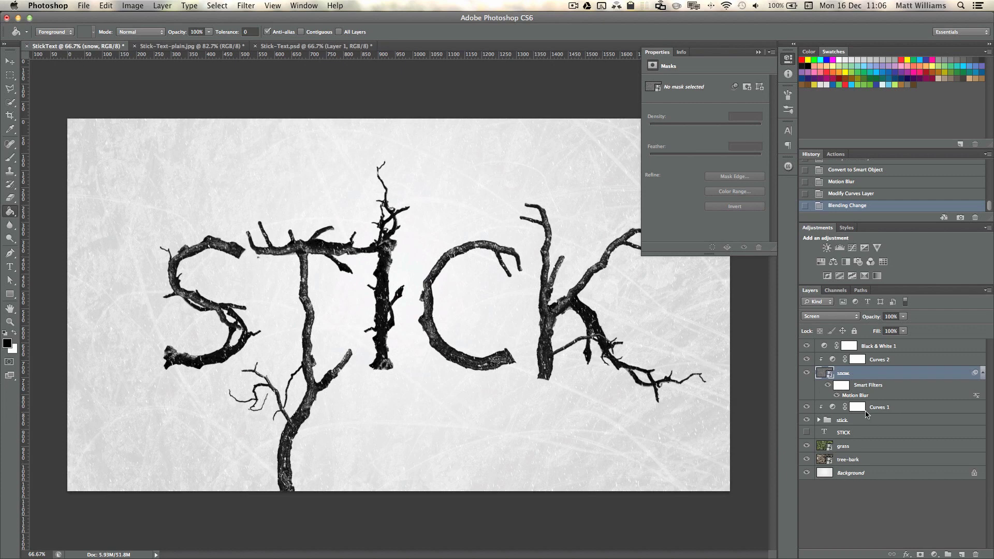
pyautogui.click(807, 373)
pyautogui.click(808, 374)
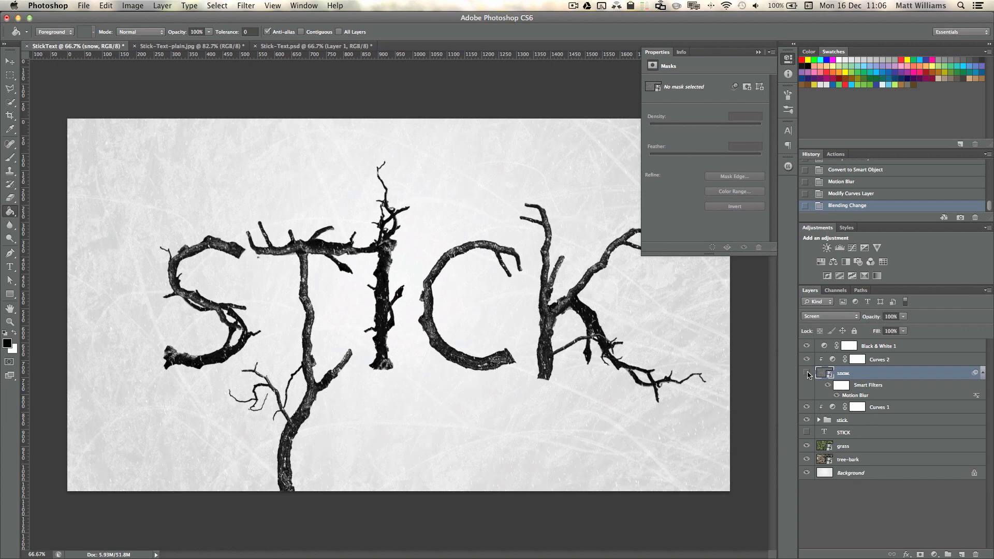
pyautogui.click(857, 359)
pyautogui.moveTo(715, 204)
pyautogui.mouseDown()
pyautogui.moveTo(682, 207)
pyautogui.moveTo(716, 207)
pyautogui.moveTo(707, 206)
pyautogui.mouseUp()
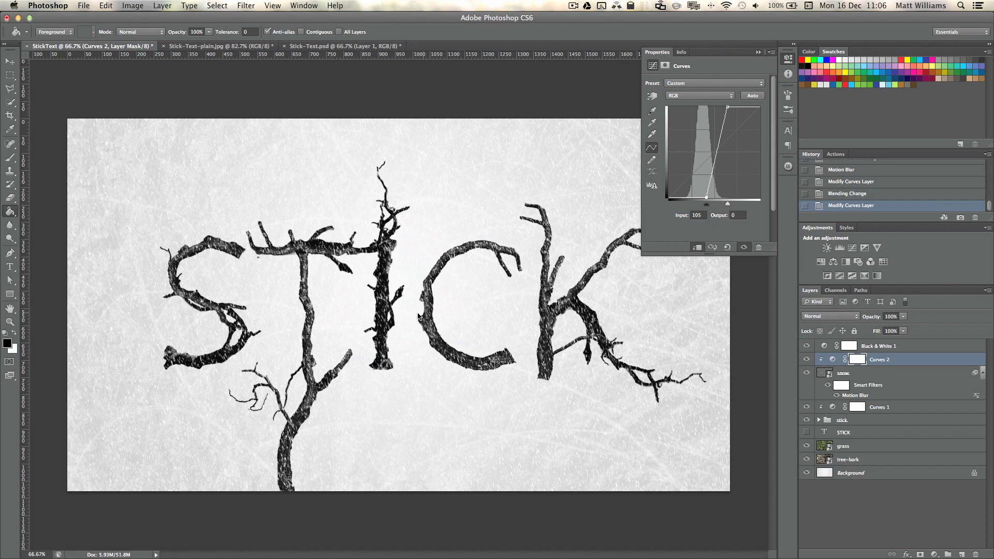
# - Place raven.png from the ASSETS folder directly above the stick group
pyautogui.click(907, 418)
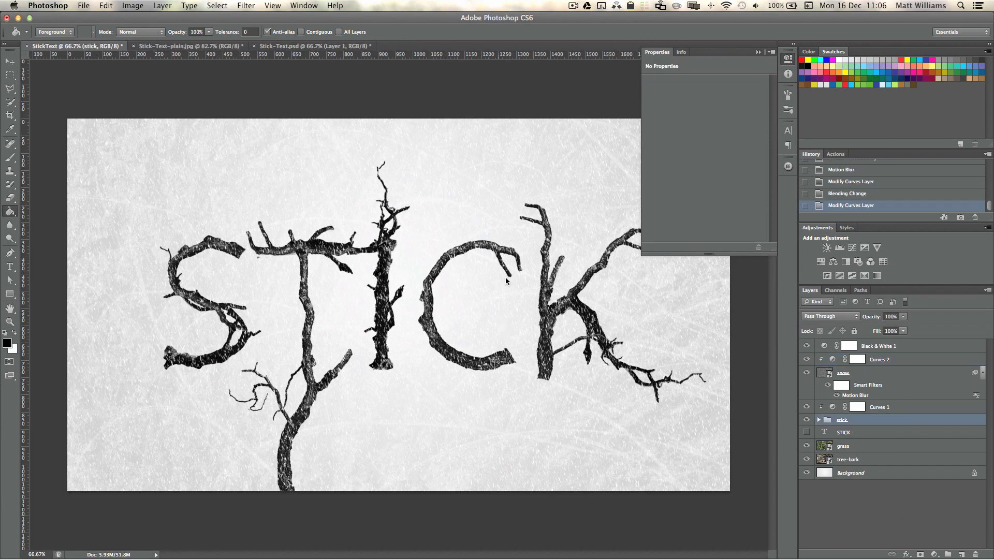
pyautogui.click(179, 46)
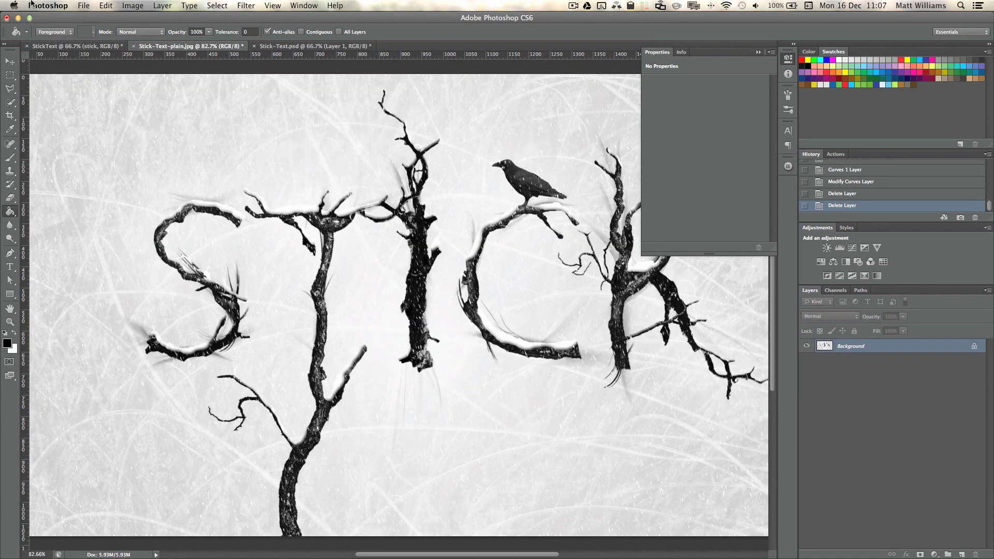
pyautogui.click(72, 46)
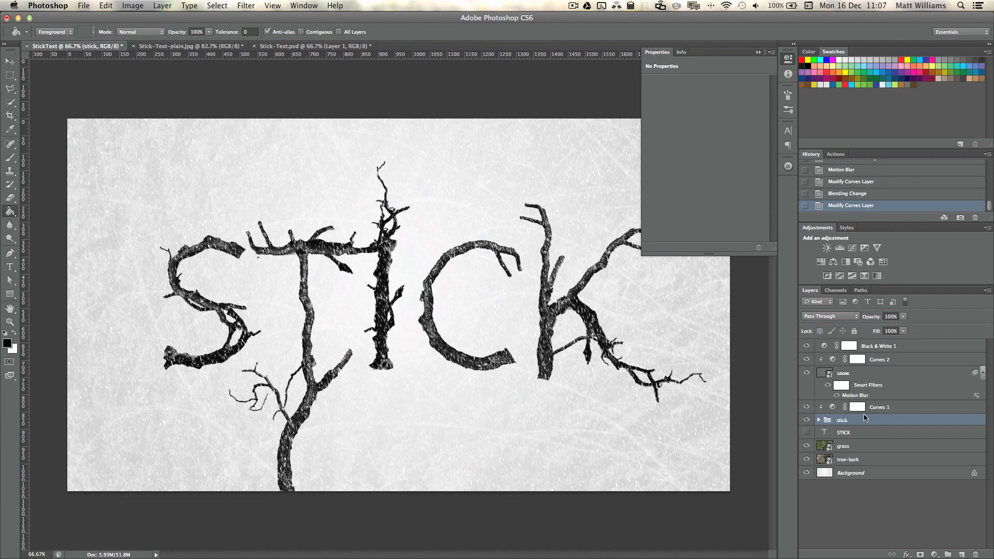
pyautogui.click(818, 420)
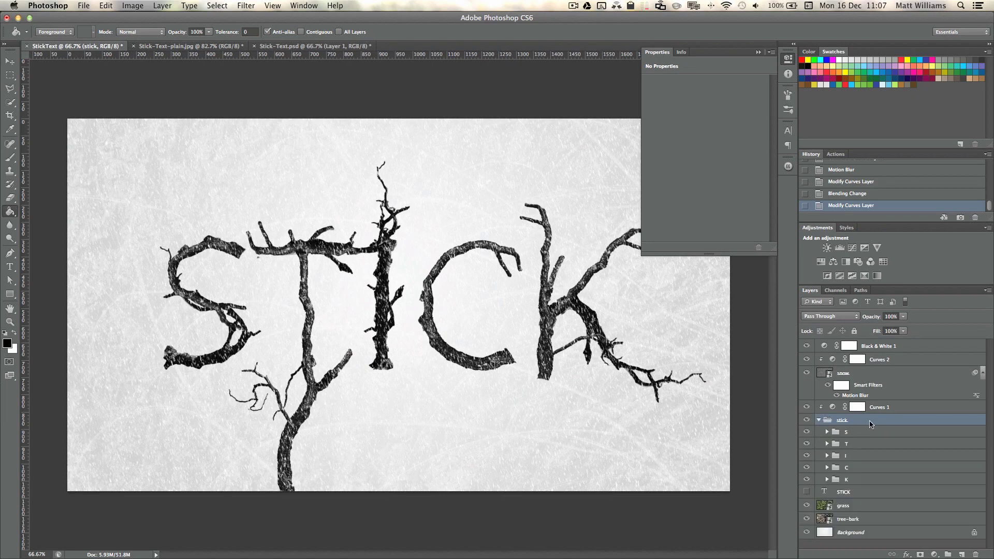
pyautogui.click(83, 5)
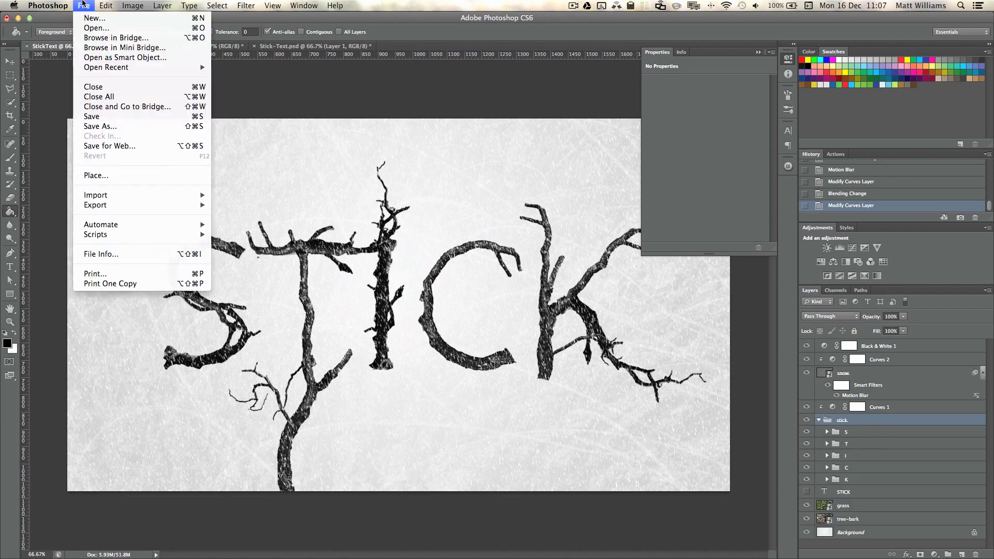
pyautogui.click(109, 176)
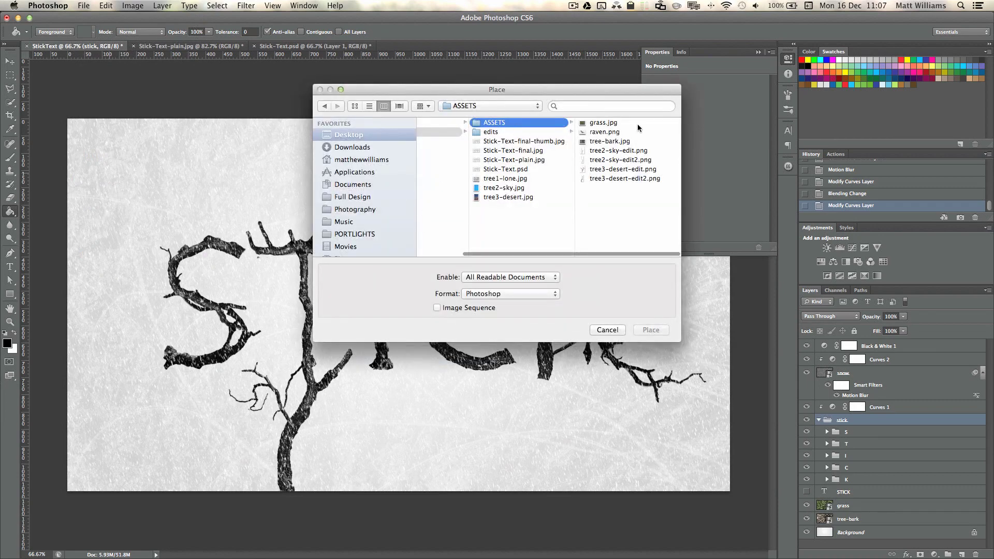
pyautogui.click(610, 132)
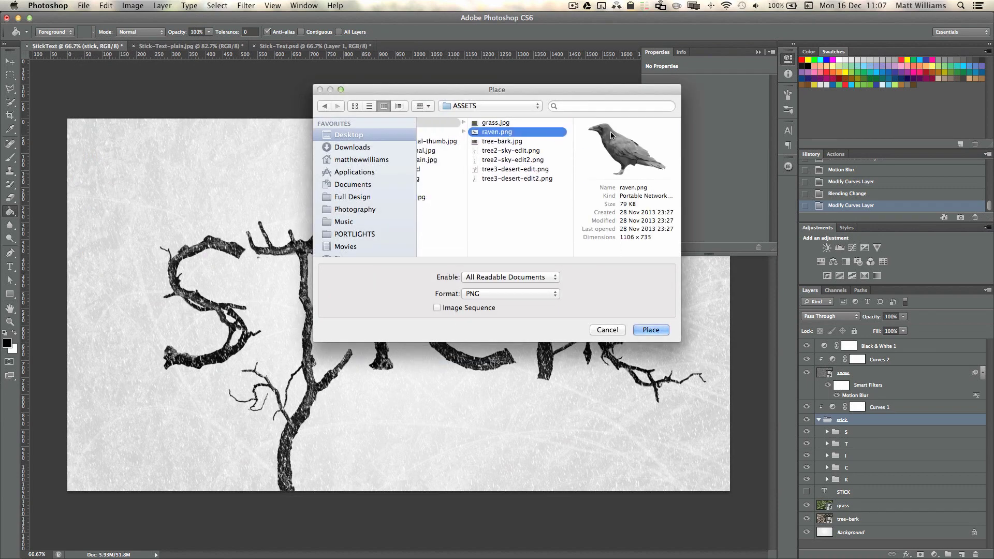
pyautogui.press('space')
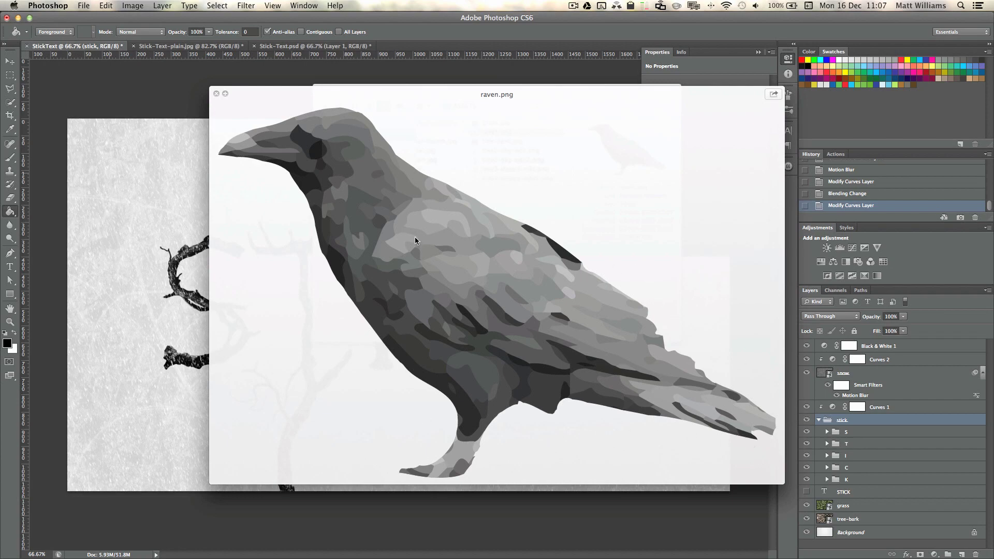
pyautogui.press('space')
pyautogui.click(648, 332)
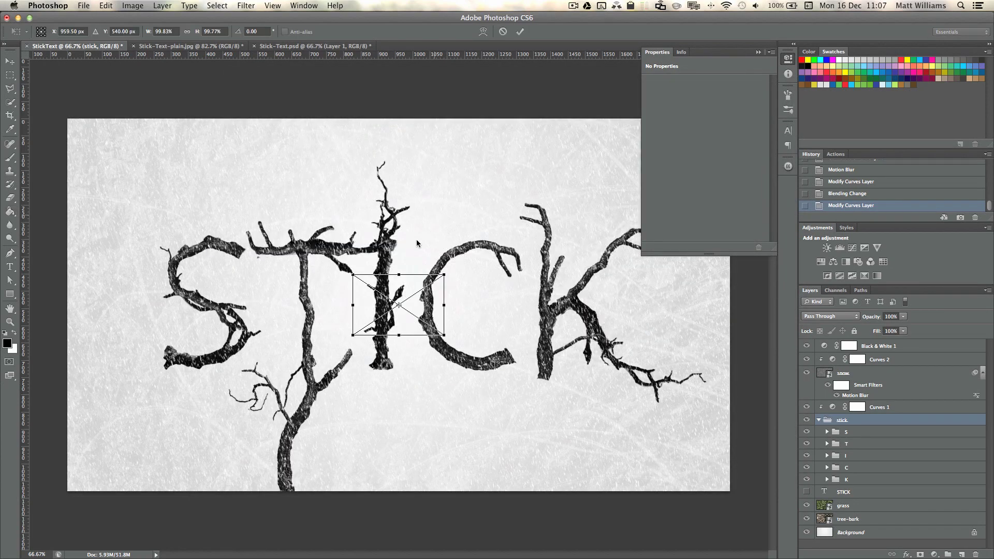
# - Position the raven on top of the letter C, rotated about -4.26° and scaled to about 68%, and commit the placement
pyautogui.moveTo(400, 312); pyautogui.dragTo(481, 221)
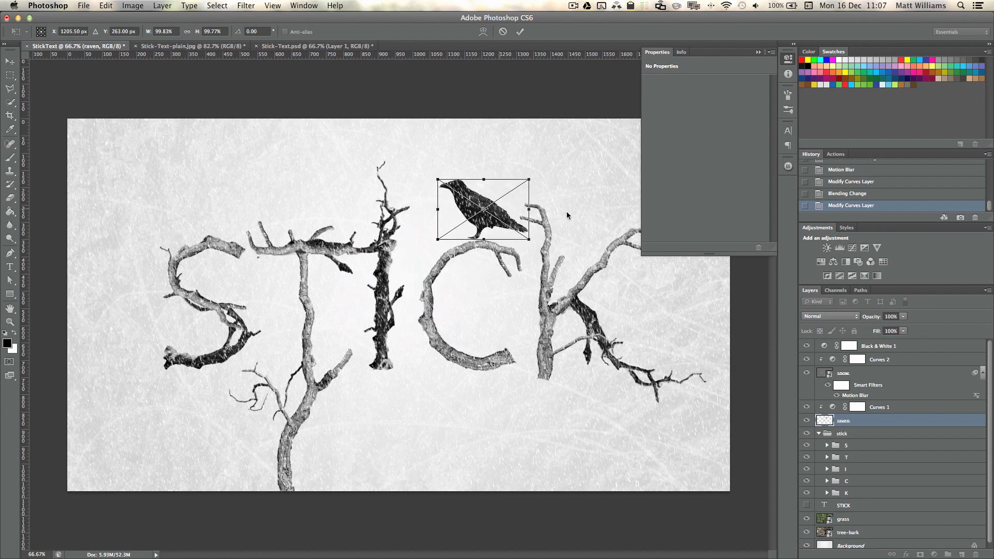
pyautogui.moveTo(568, 208); pyautogui.dragTo(566, 201)
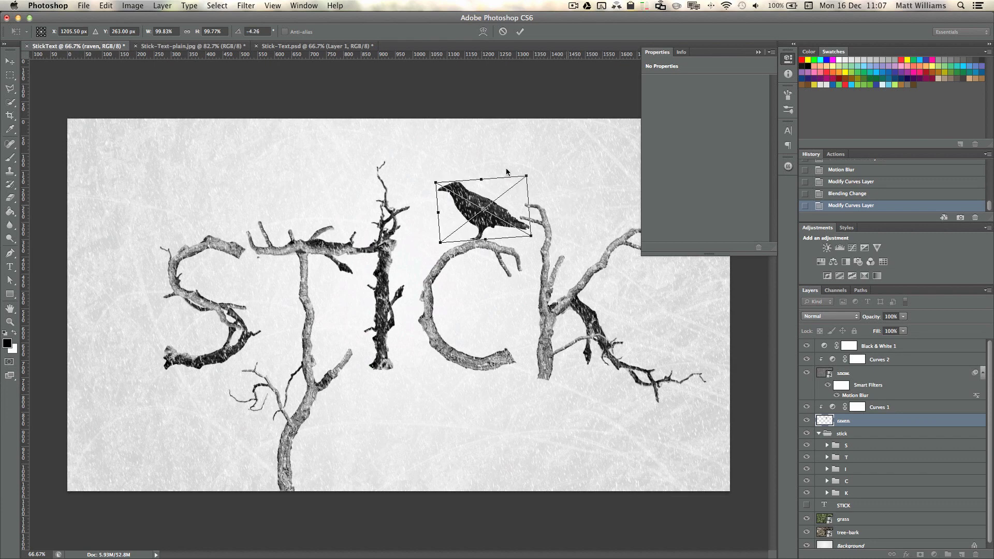
pyautogui.moveTo(525, 176); pyautogui.dragTo(499, 197)
pyautogui.moveTo(484, 232); pyautogui.dragTo(491, 230)
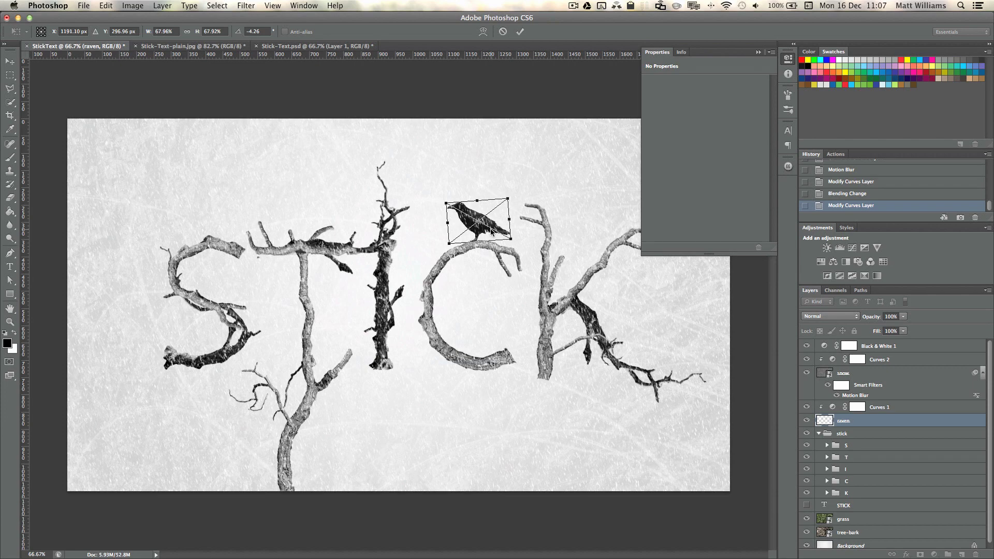
pyautogui.press('Return')
pyautogui.press('g')
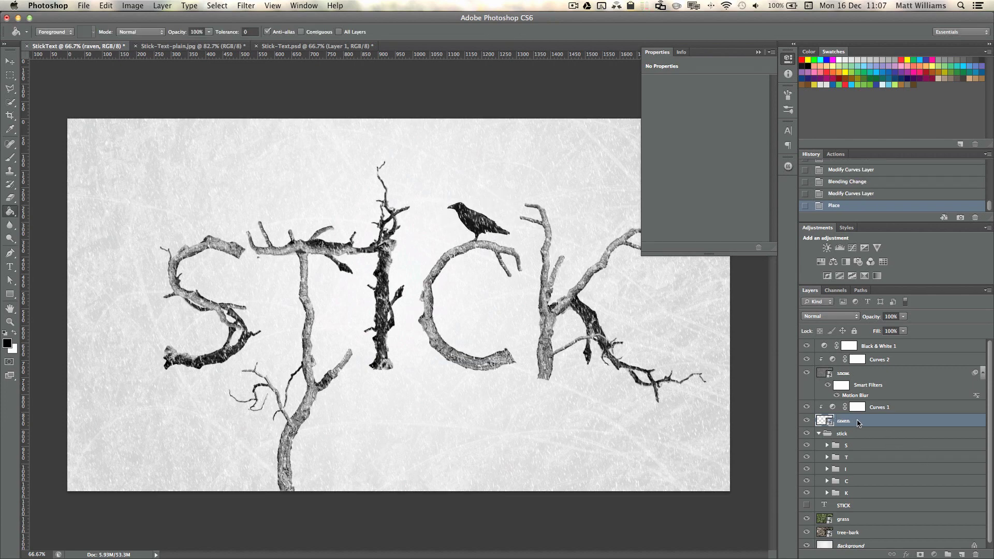
# - Move the raven layer above Curves 1 and clip Curves 1 to the stick group again
pyautogui.moveTo(858, 422); pyautogui.dragTo(859, 400)
pyautogui.click(877, 423)
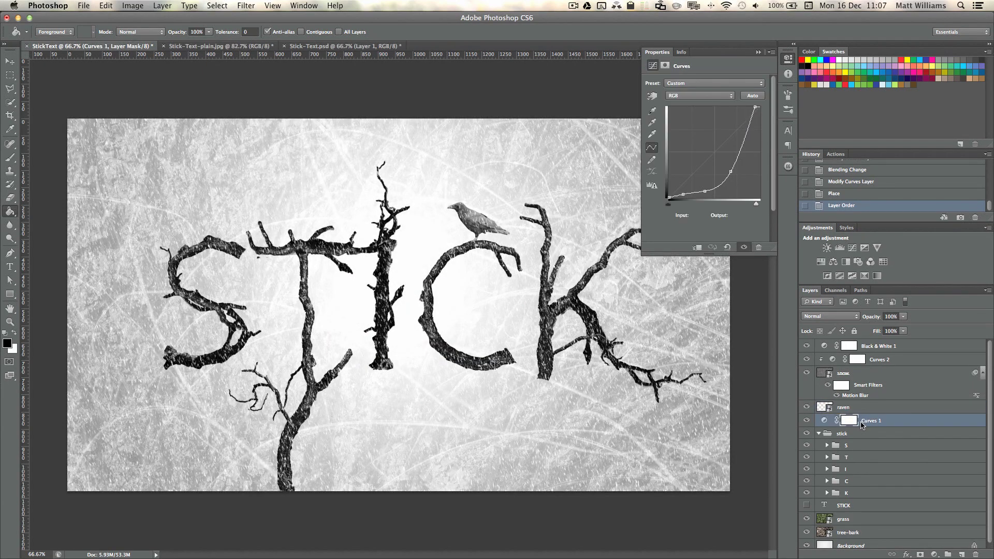
pyautogui.click(697, 248)
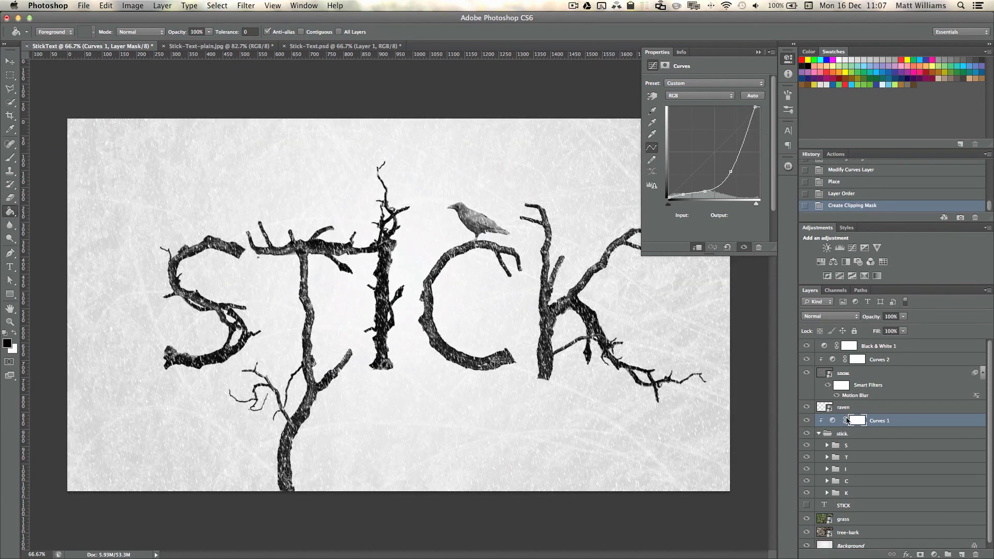
# - Add a new layer directly below the stick group and name it Brush strokes
pyautogui.click(866, 407)
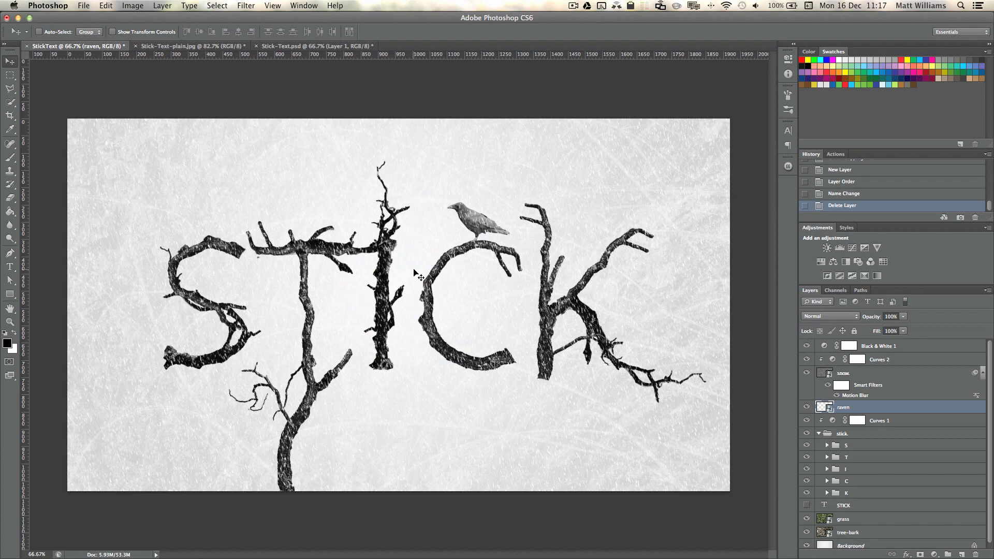
pyautogui.click(207, 47)
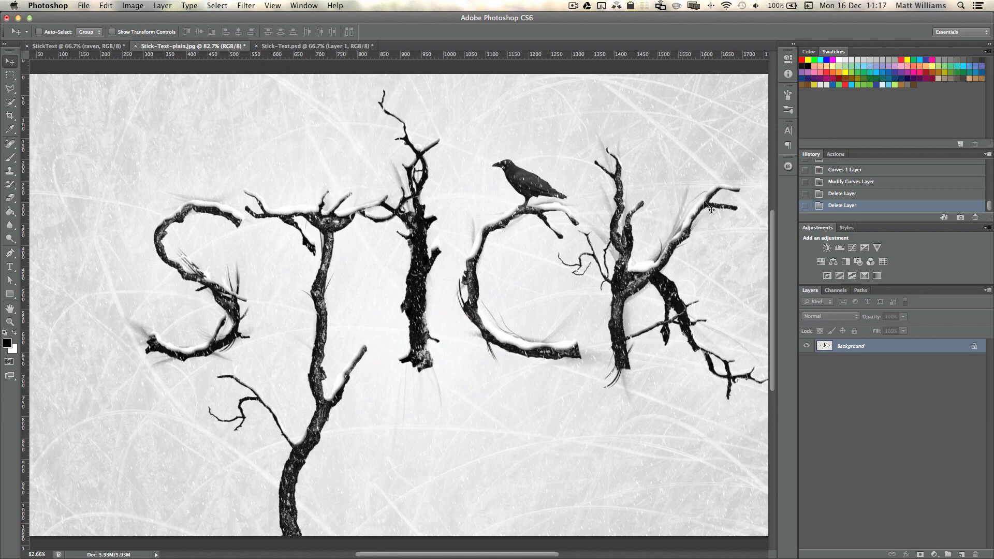
pyautogui.click(78, 46)
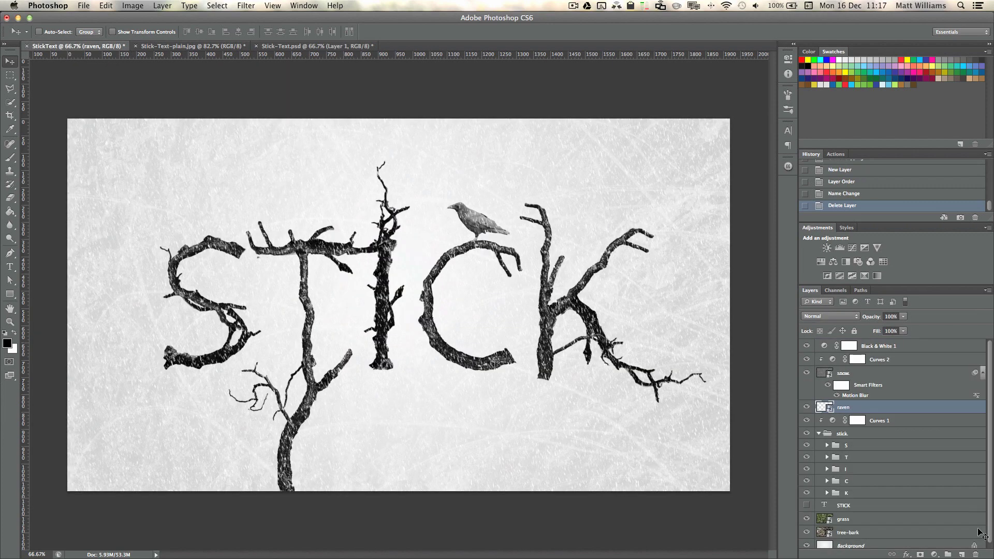
pyautogui.click(960, 554)
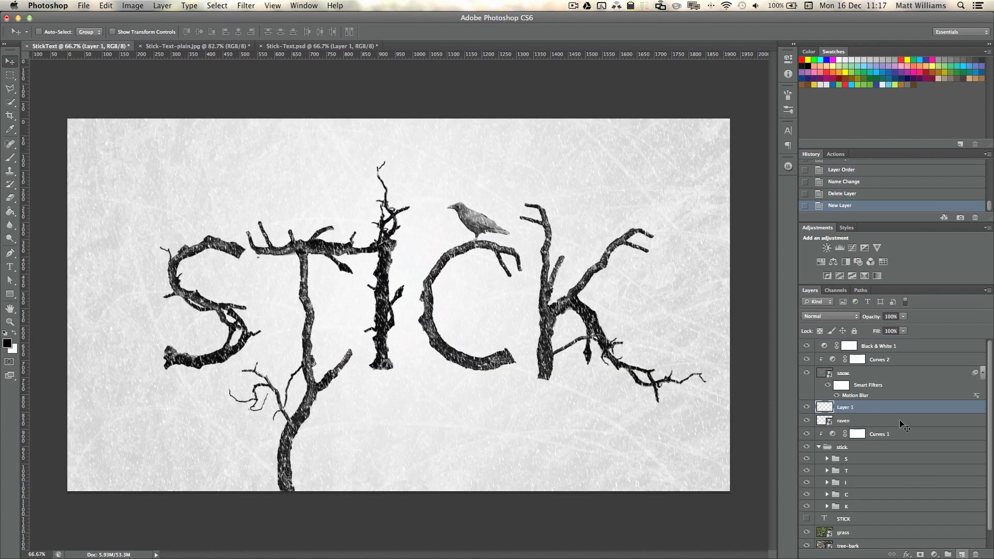
pyautogui.moveTo(888, 408); pyautogui.dragTo(893, 512)
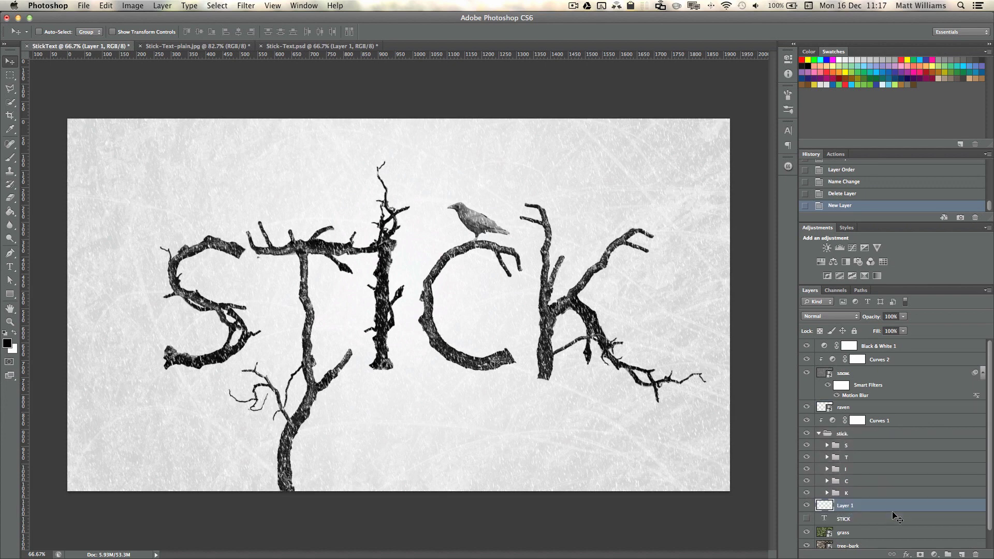
pyautogui.doubleClick(846, 506)
pyautogui.write('Brush strokes')
pyautogui.press('Return')
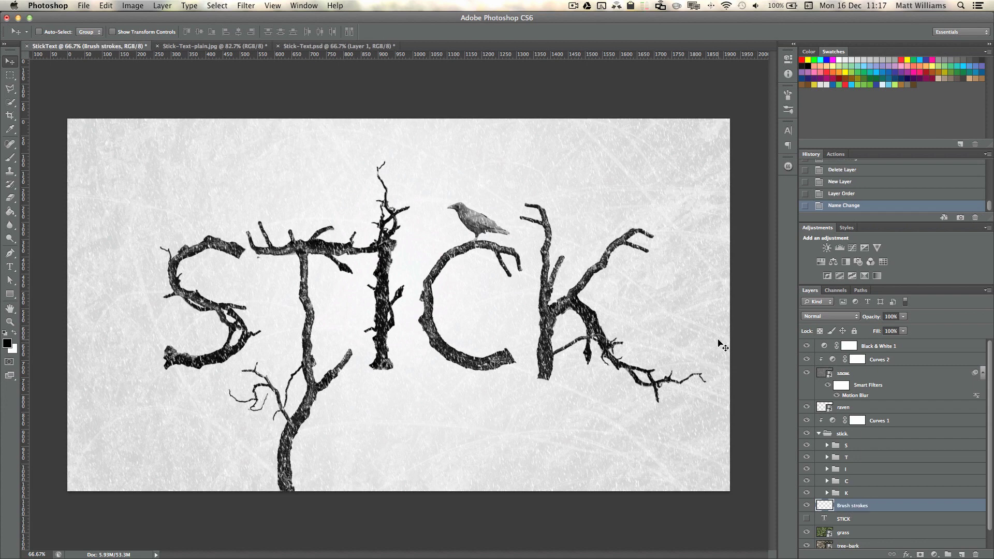
# - Activate the Brush tool and open its list of brush tips
pyautogui.press('b')
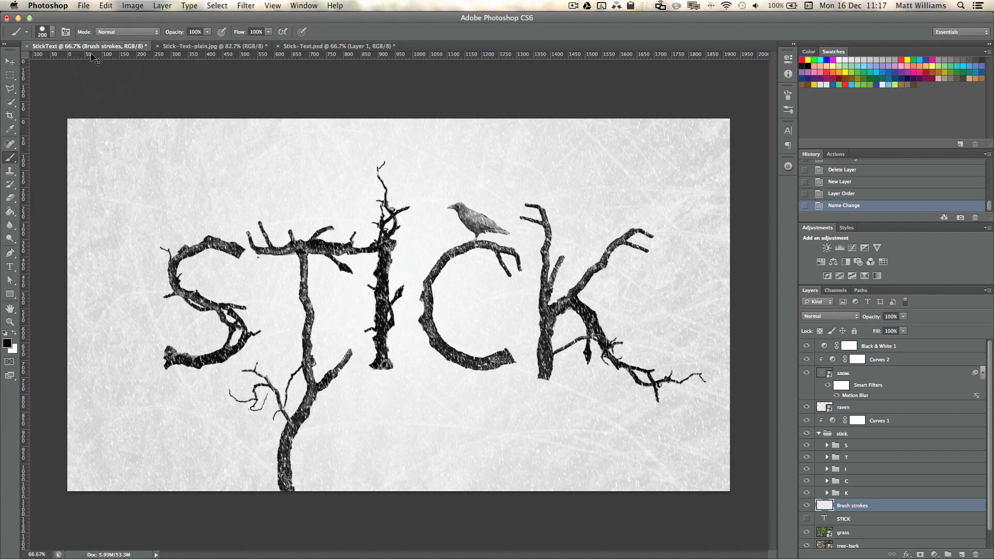
pyautogui.click(51, 33)
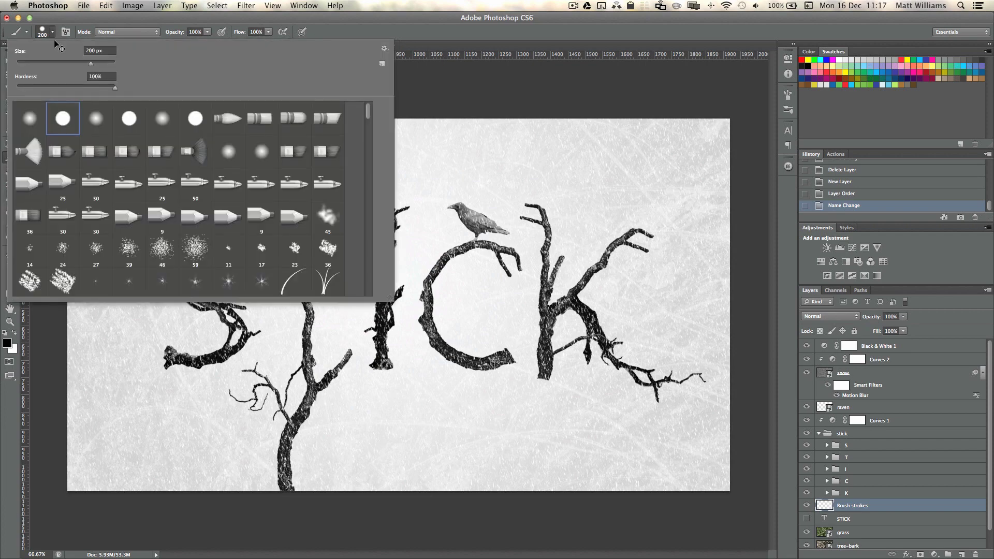
pyautogui.click(385, 49)
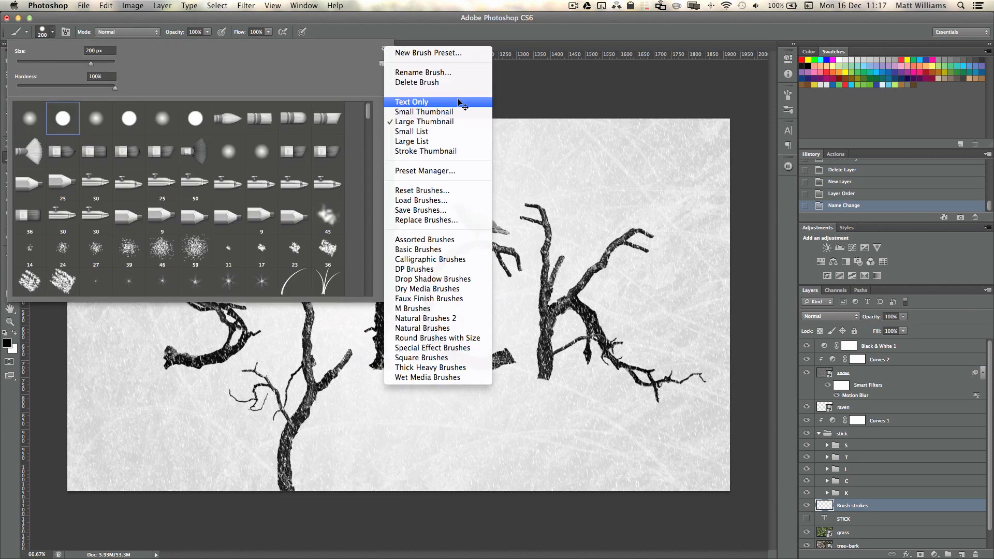
pyautogui.click(429, 202)
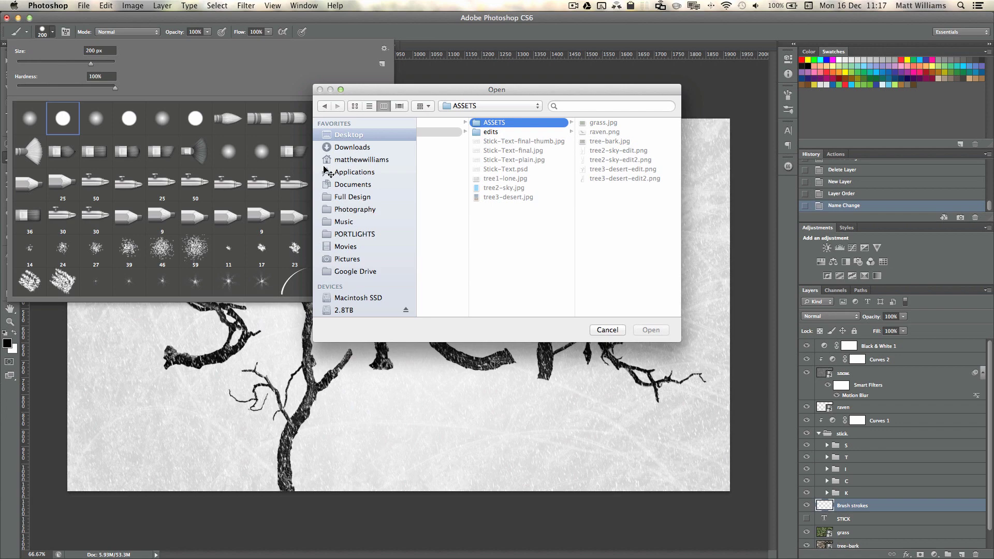
pyautogui.click(606, 330)
# - Choose the curved, wispy 496 px brush tip near the end of the brush presets
pyautogui.scroll(-15, 198, 245)
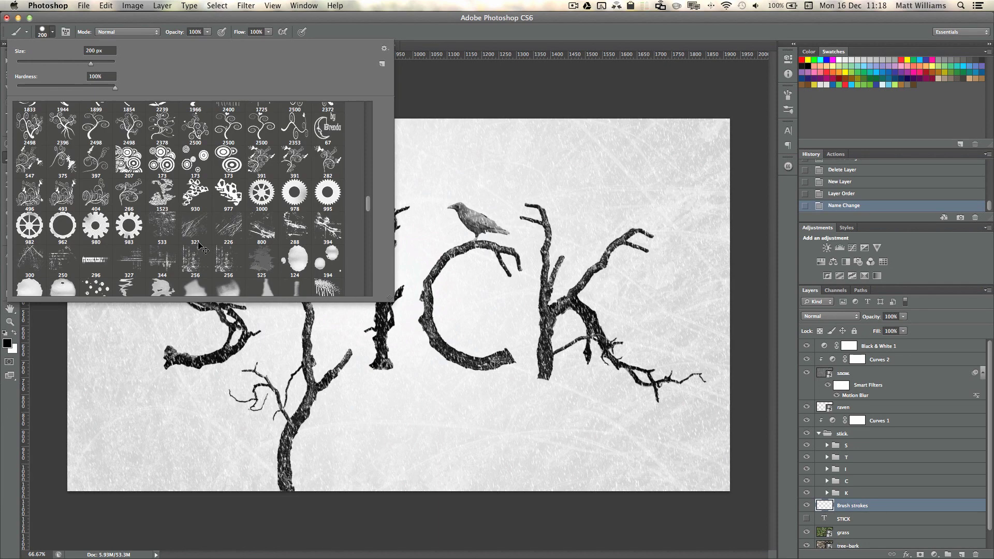
pyautogui.scroll(-10, 199, 246)
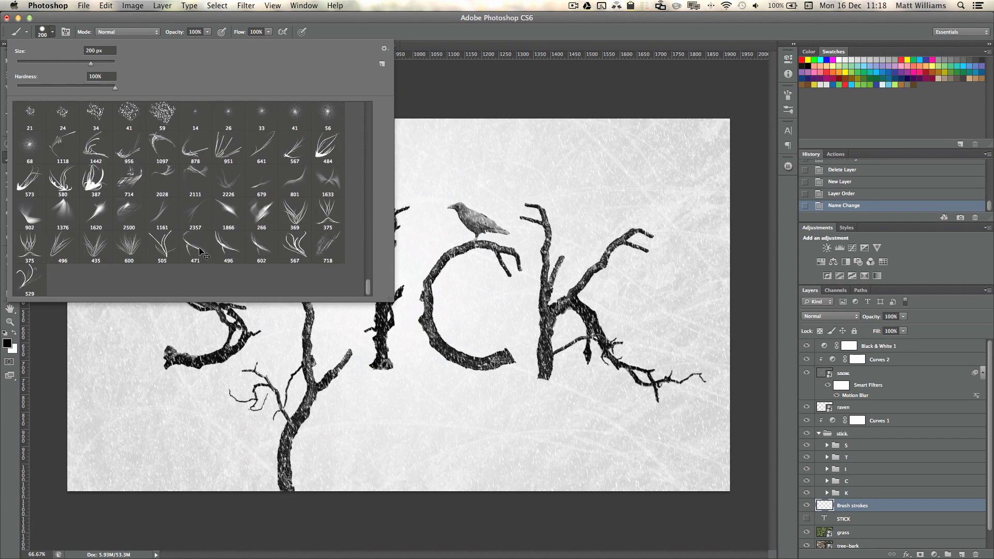
pyautogui.click(227, 252)
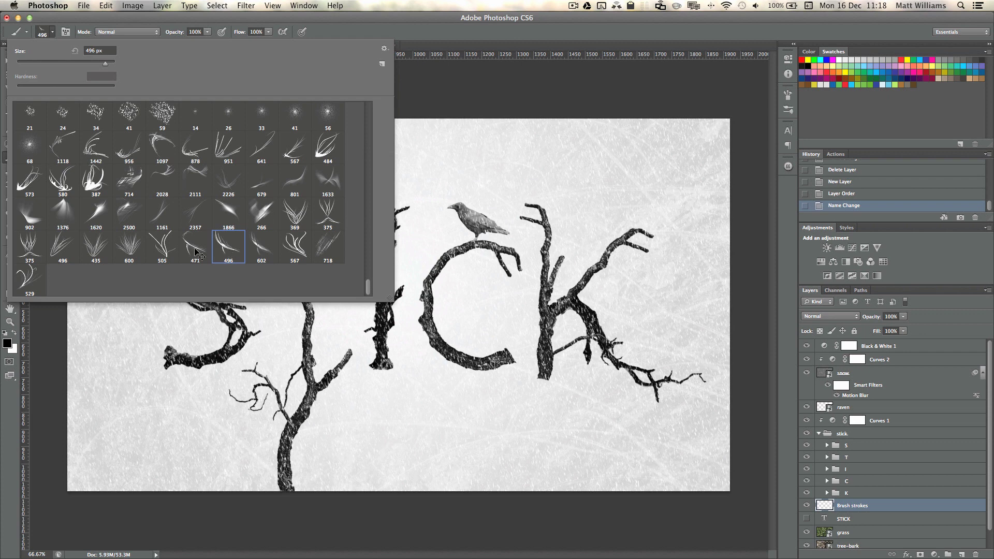
pyautogui.press('Return')
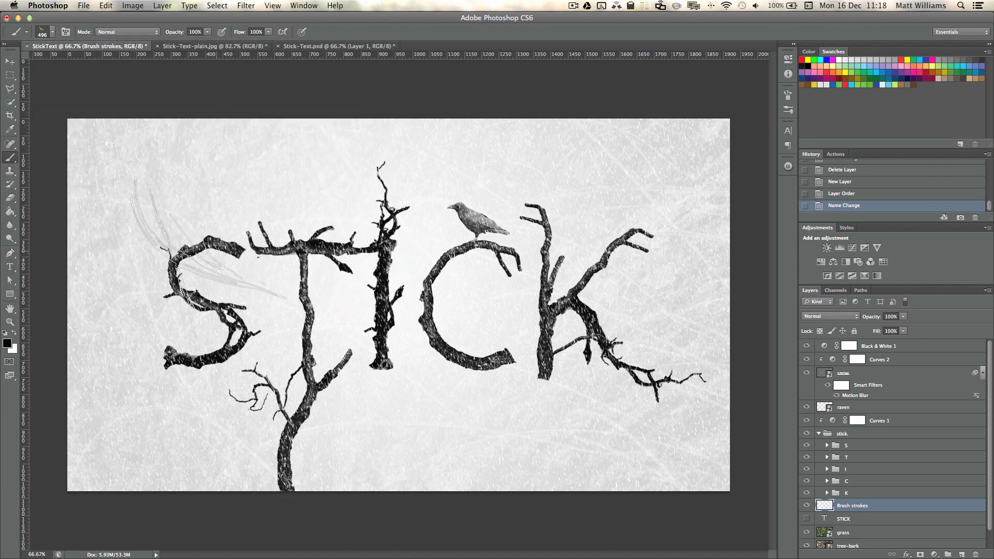
# - Try the wispy brush at 496 px below the C and at 250 px on the K, undoing each test stroke
pyautogui.moveTo(474, 396); pyautogui.dragTo(479, 384)
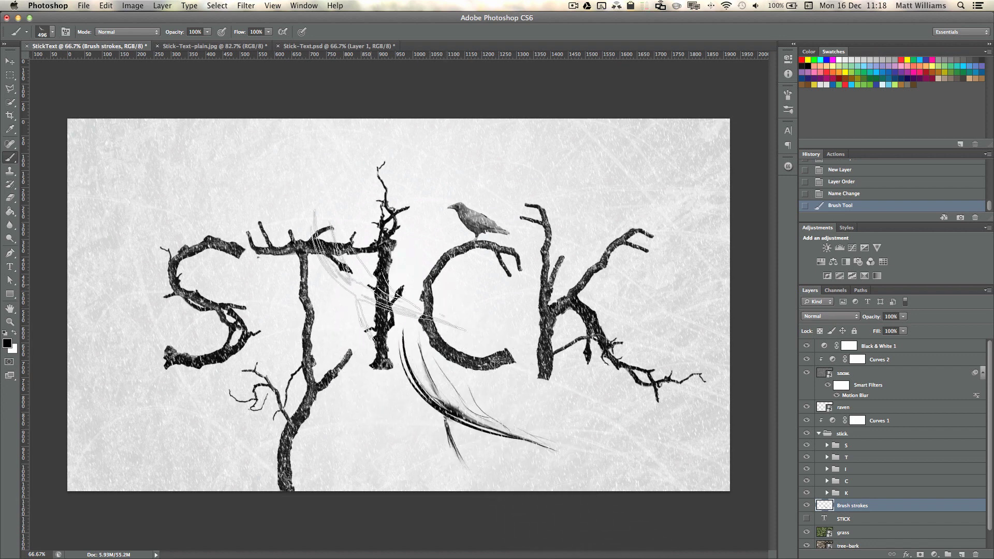
pyautogui.hotkey('ctrl', 'z')
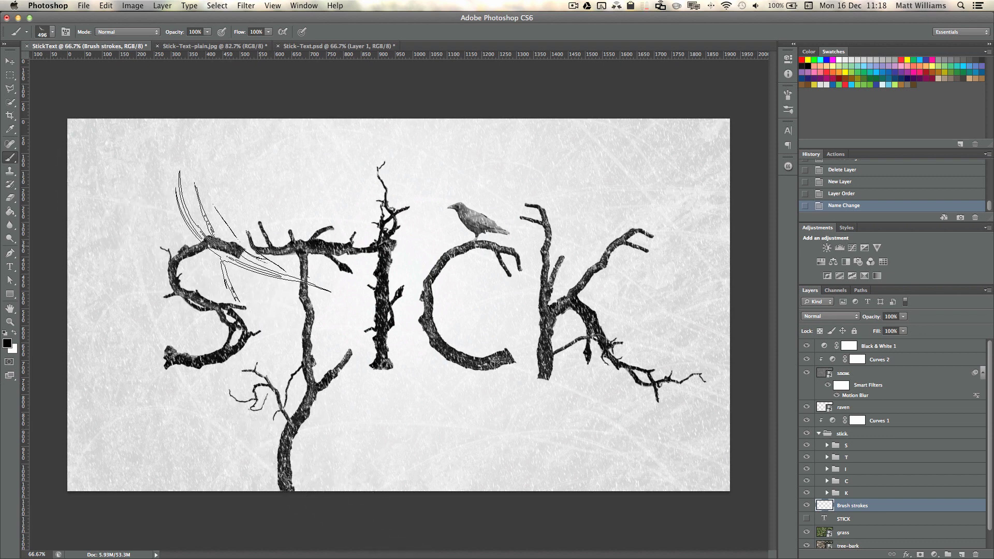
pyautogui.press('[')
pyautogui.press('[')
pyautogui.press('[')
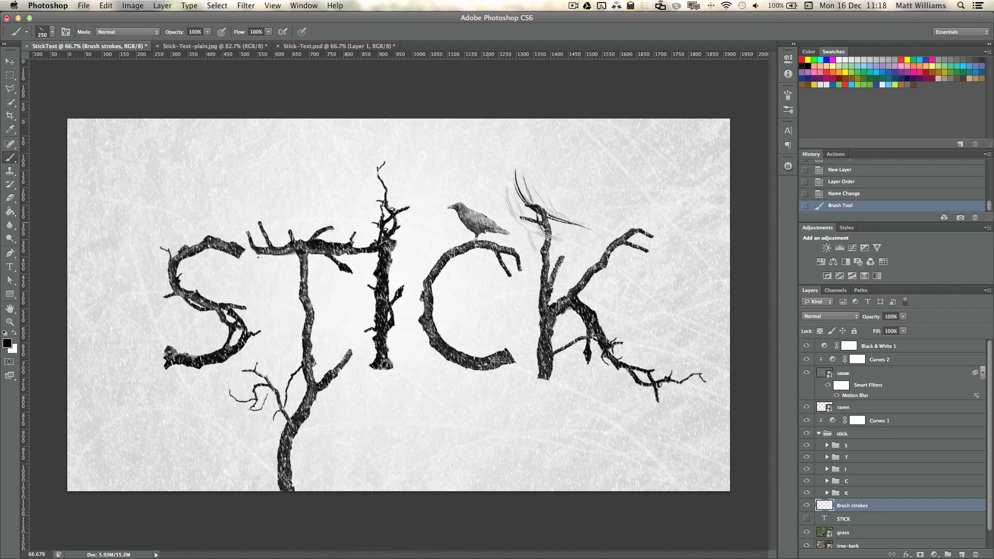
pyautogui.click(551, 200)
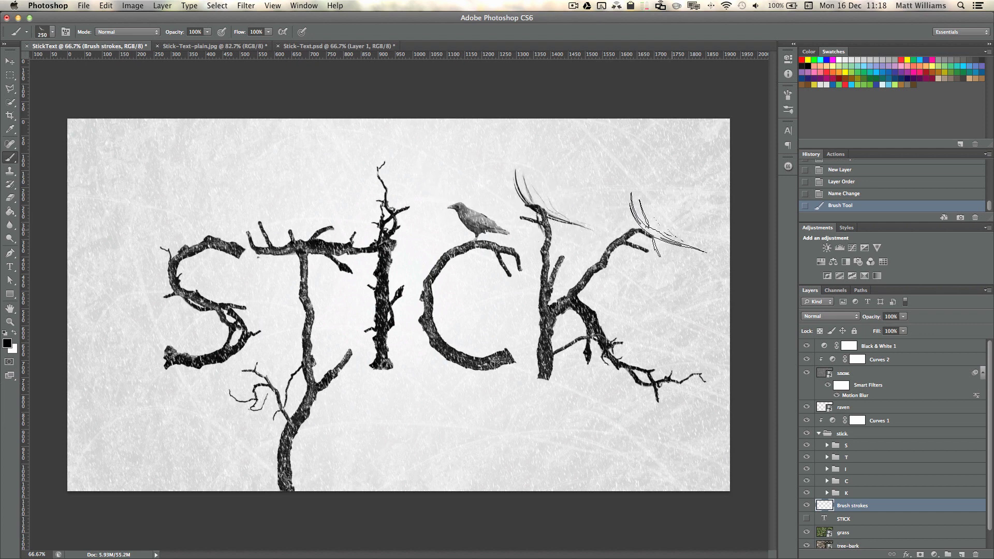
pyautogui.press('super+z')
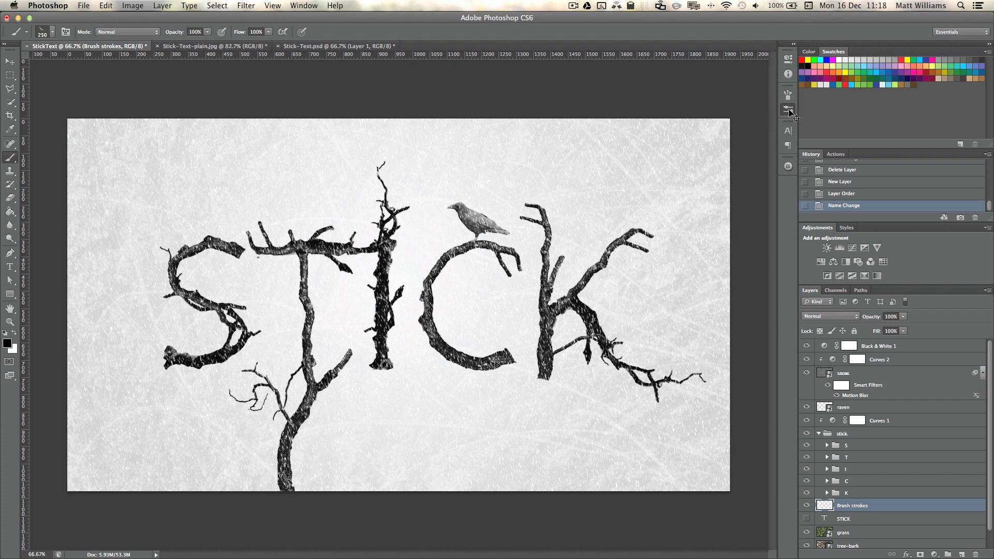
# - Show the brush tip shape settings and rotate the wispy tip to -49°
pyautogui.click(788, 109)
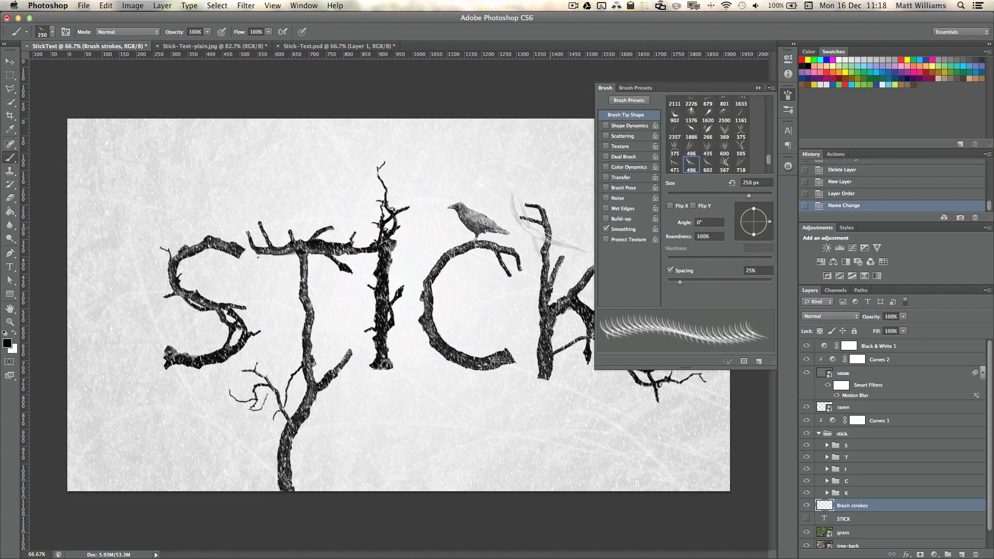
pyautogui.click(311, 5)
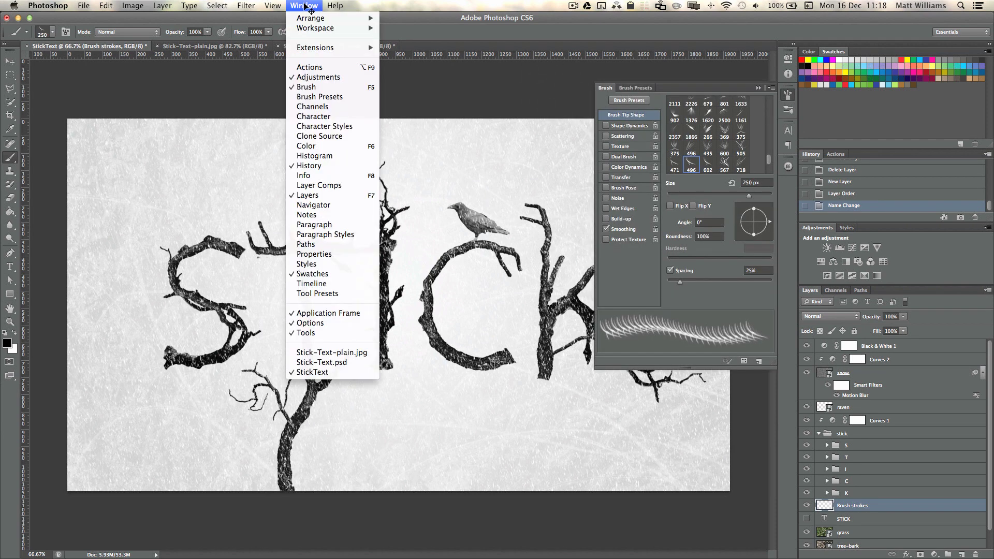
pyautogui.click(318, 91)
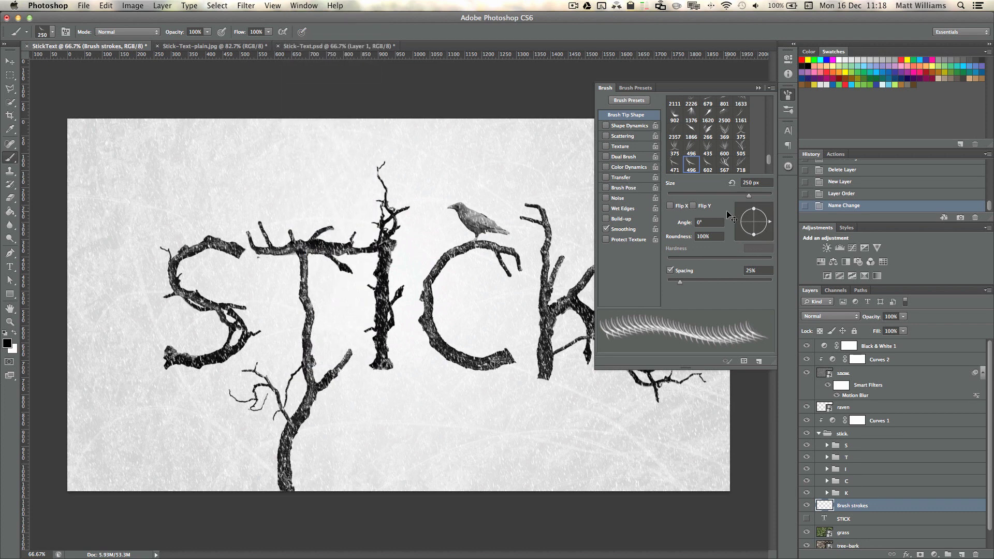
pyautogui.moveTo(770, 224)
pyautogui.mouseDown()
pyautogui.moveTo(749, 206)
pyautogui.moveTo(750, 237)
pyautogui.moveTo(770, 237)
pyautogui.moveTo(756, 218)
pyautogui.moveTo(778, 216)
pyautogui.moveTo(762, 237)
pyautogui.moveTo(756, 218)
pyautogui.moveTo(769, 211)
pyautogui.moveTo(744, 240)
pyautogui.mouseUp()
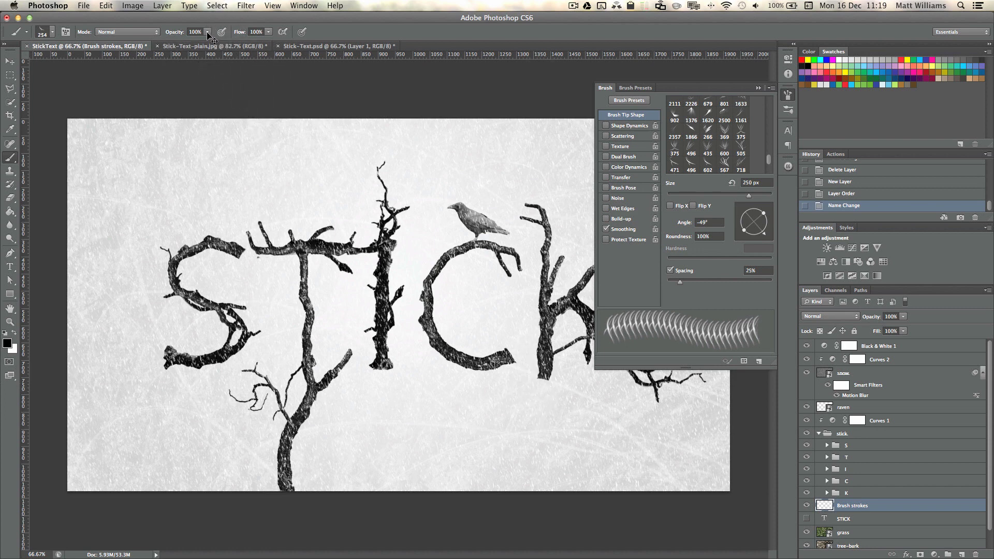
# - Reduce the brush size to 175 px and stamp a wisp along the upper-left curve of the S
pyautogui.click(175, 281)
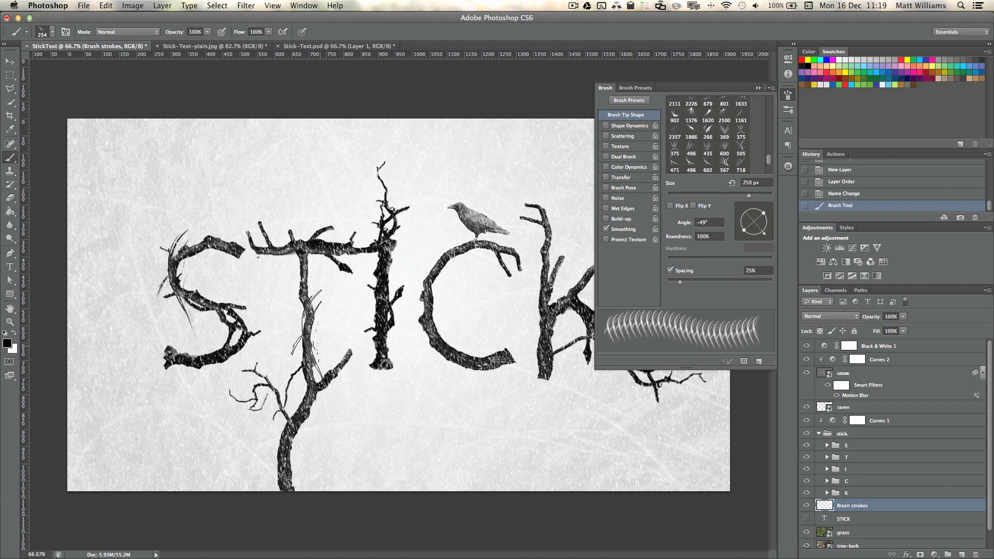
pyautogui.press('super+z')
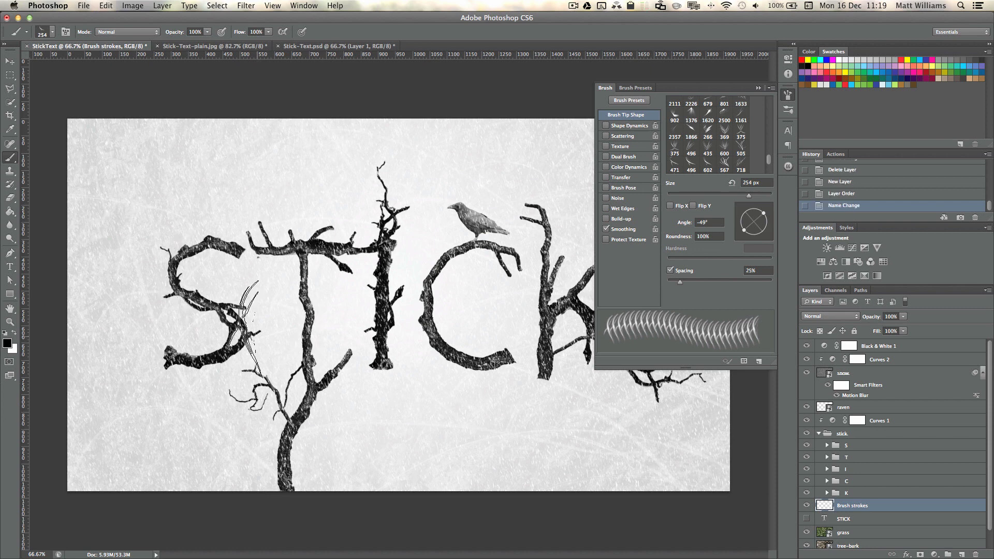
pyautogui.press('[')
pyautogui.press('[')
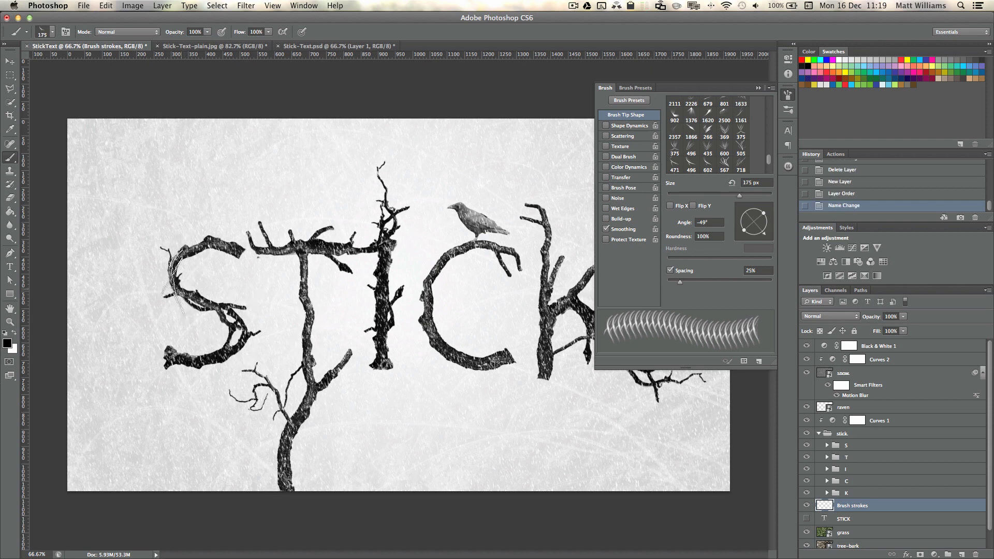
pyautogui.click(175, 278)
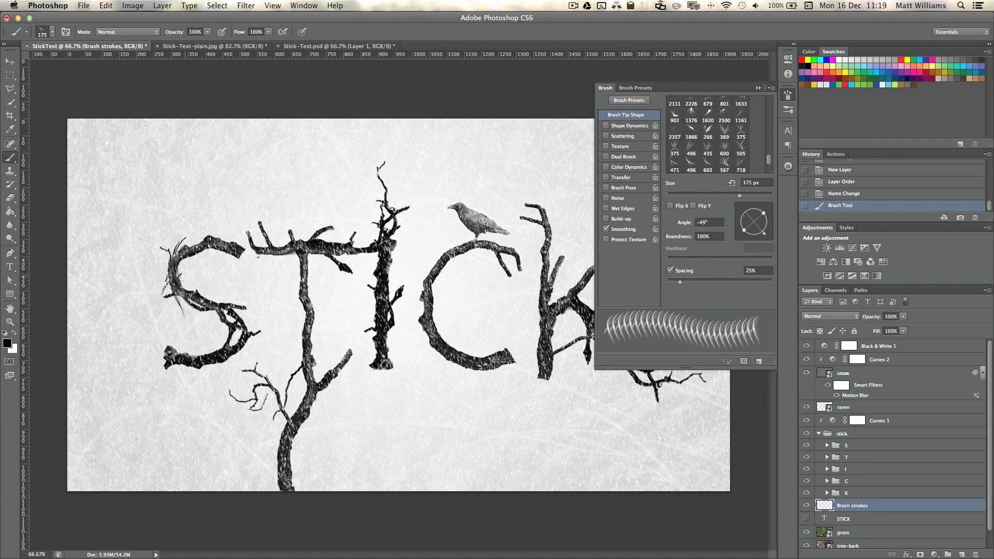
# - Rotate the tip to -146°, enlarge it to 200 px and stamp wisps along the top of the C beneath the raven
pyautogui.moveTo(772, 242)
pyautogui.mouseDown()
pyautogui.moveTo(751, 250)
pyautogui.moveTo(725, 239)
pyautogui.mouseUp()
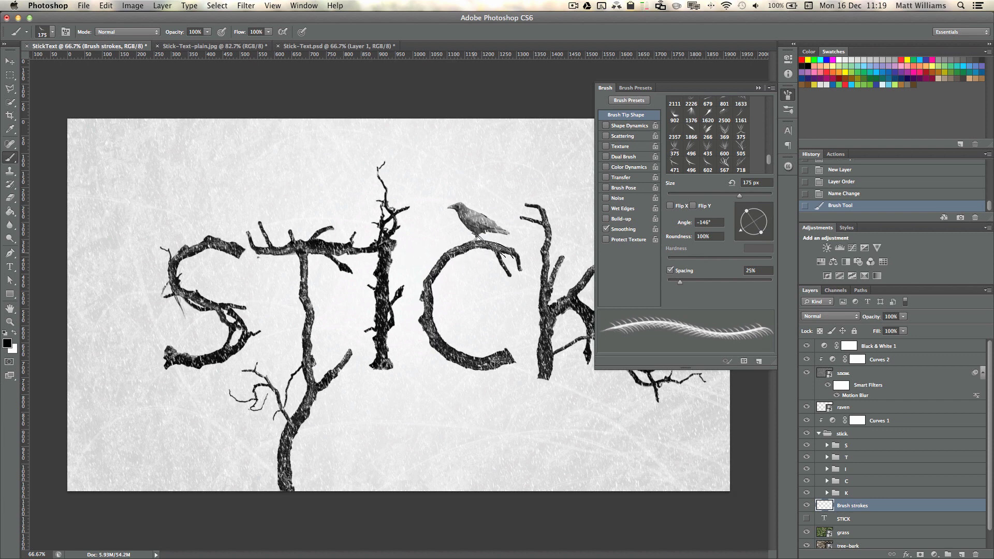
pyautogui.press(']')
pyautogui.click(482, 249)
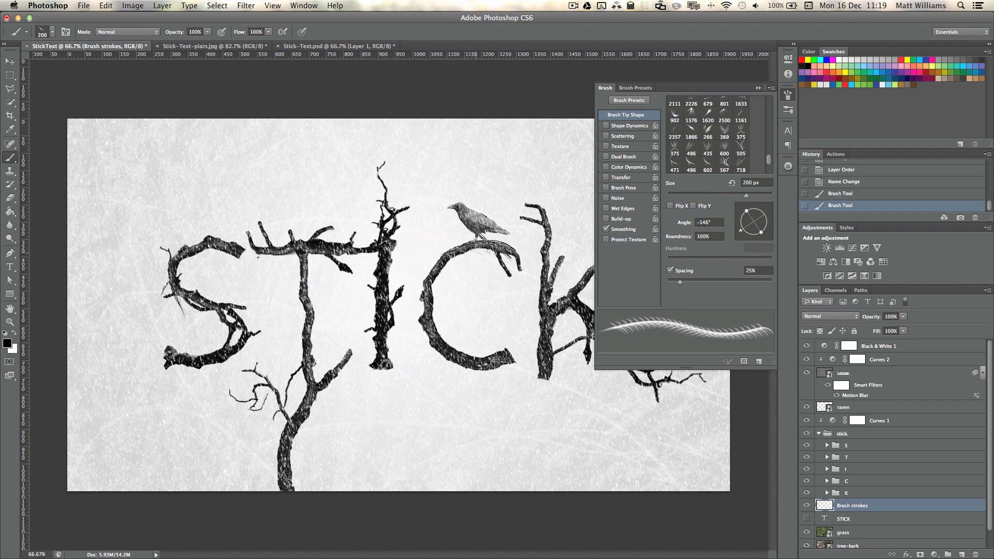
pyautogui.click(494, 246)
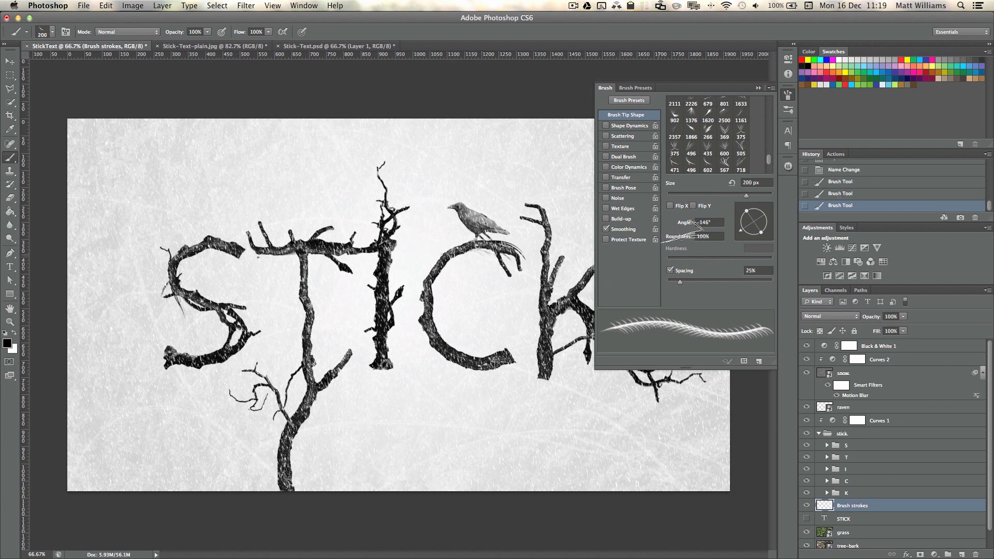
# - Rotate the wispy tip to 141° and stamp strokes around the left edge of the C
pyautogui.moveTo(739, 231)
pyautogui.mouseDown()
pyautogui.moveTo(737, 217)
pyautogui.moveTo(757, 234)
pyautogui.mouseUp()
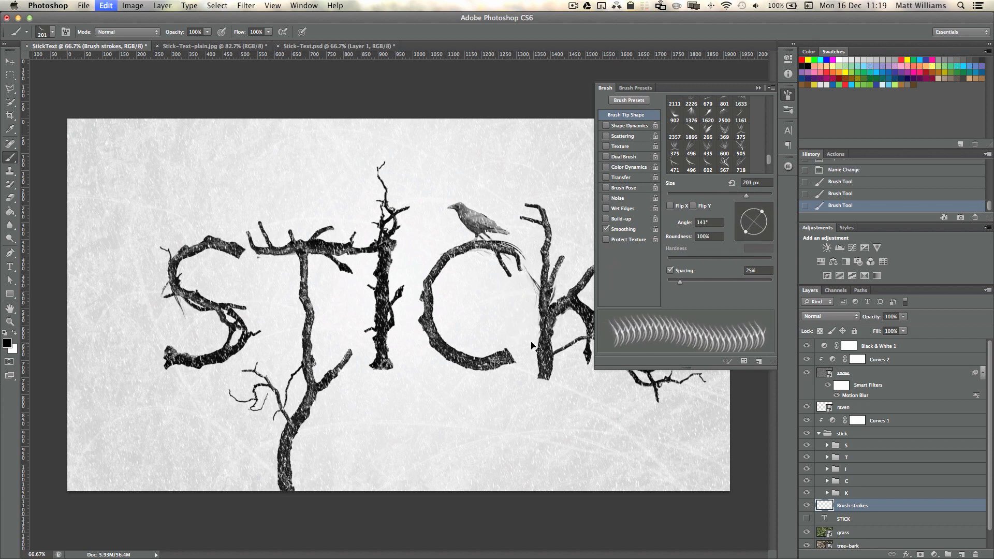
pyautogui.moveTo(451, 254); pyautogui.dragTo(417, 287)
pyautogui.click(44, 32)
pyautogui.click(306, 248)
pyautogui.keyDown('super'); pyautogui.click(502, 329); pyautogui.keyUp('super')
# - Stamp more wispy strokes around the branch letters, varying the brush tip's angle and size to follow their edges
pyautogui.moveTo(770, 222)
pyautogui.mouseDown()
pyautogui.moveTo(750, 208)
pyautogui.moveTo(762, 235)
pyautogui.moveTo(765, 211)
pyautogui.moveTo(749, 196)
pyautogui.mouseUp()
pyautogui.hscroll(-5, 415, 331)
pyautogui.click(285, 362)
pyautogui.hscroll(-5, 285, 290)
pyautogui.click(52, 32)
pyautogui.click(208, 207)
pyautogui.click(244, 233)
pyautogui.hscroll(3, 386, 294)
pyautogui.hscroll(8, 392, 301)
pyautogui.click(306, 218)
pyautogui.click(503, 316)
pyautogui.hscroll(-4, 414, 311)
pyautogui.click(277, 313)
pyautogui.scroll(5, 290, 362)
pyautogui.hscroll(-5, 290, 396)
pyautogui.scroll(-4, 290, 396)
# - Add fainter wisps around the S, T and I, ending with a 100 px tip at 38° and 40% opacity
pyautogui.moveTo(766, 211)
pyautogui.mouseDown()
pyautogui.moveTo(739, 218)
pyautogui.moveTo(753, 213)
pyautogui.mouseUp()
pyautogui.click(236, 320)
pyautogui.hscroll(8, 311, 311)
pyautogui.click(363, 288)
pyautogui.click(302, 212)
pyautogui.click(52, 32)
pyautogui.click(207, 207)
pyautogui.click(307, 306)
pyautogui.hscroll(-6, 308, 305)
pyautogui.press('4')
pyautogui.hscroll(5, 362, 311)
pyautogui.hscroll(-6, 363, 310)
pyautogui.hscroll(-4, 363, 310)
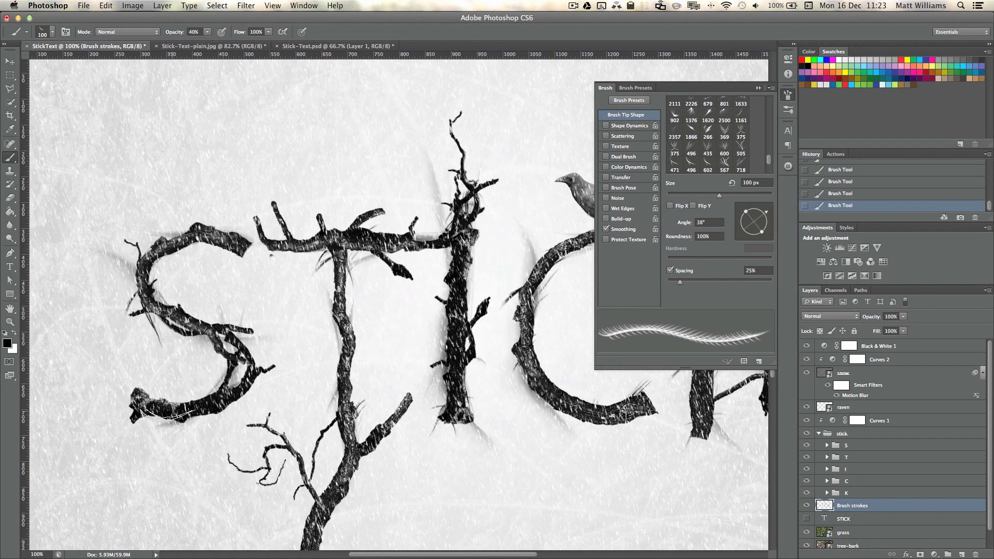
# - Close the brush settings and compare the artwork with the Brush strokes layer hidden and shown, and with Stick-Text-plain.jpg
pyautogui.press('v')
pyautogui.press('super+minus')
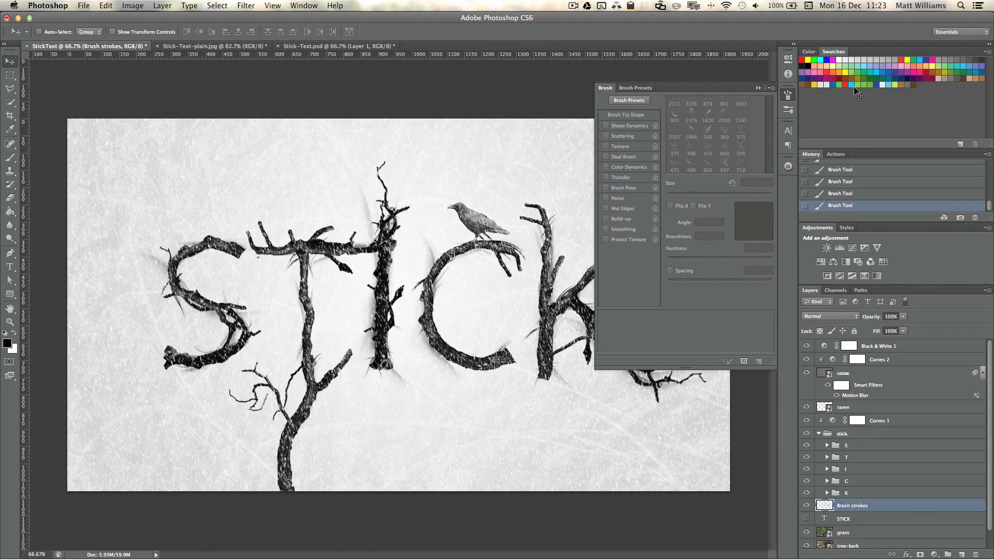
pyautogui.click(788, 95)
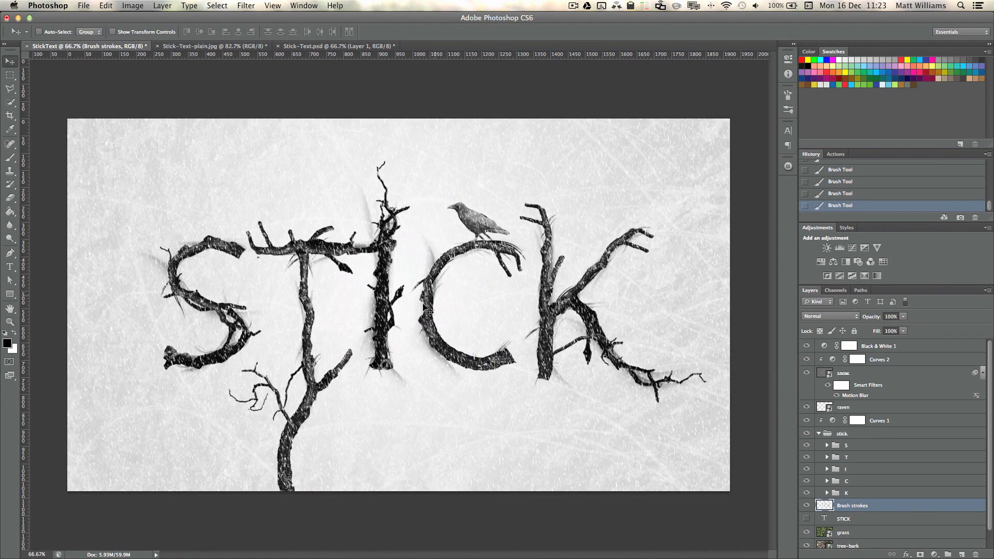
pyautogui.click(807, 506)
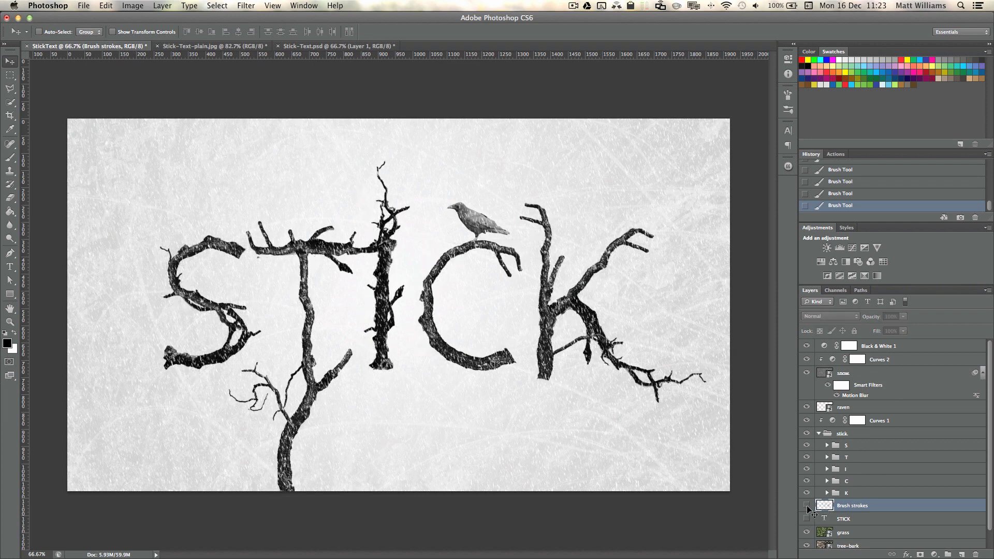
pyautogui.click(807, 506)
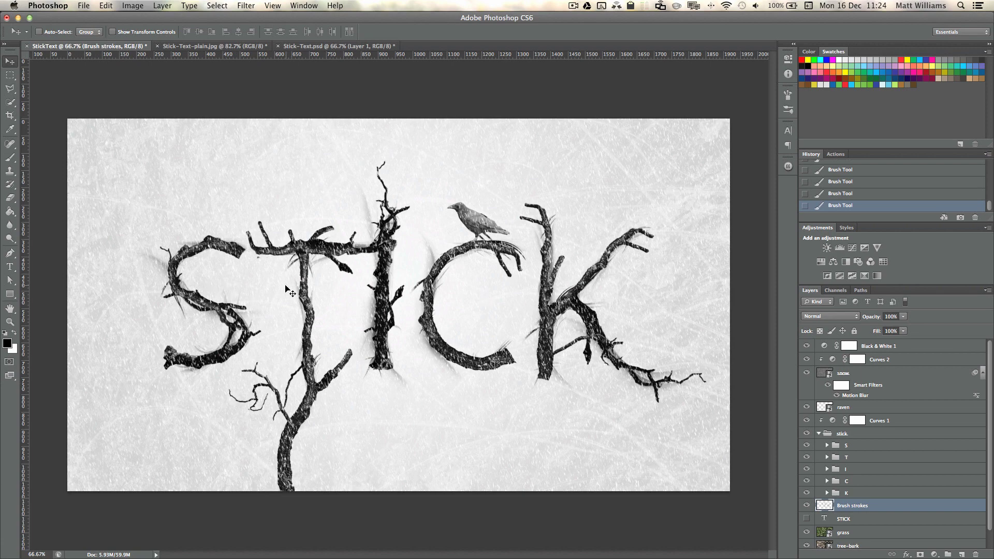
pyautogui.click(215, 46)
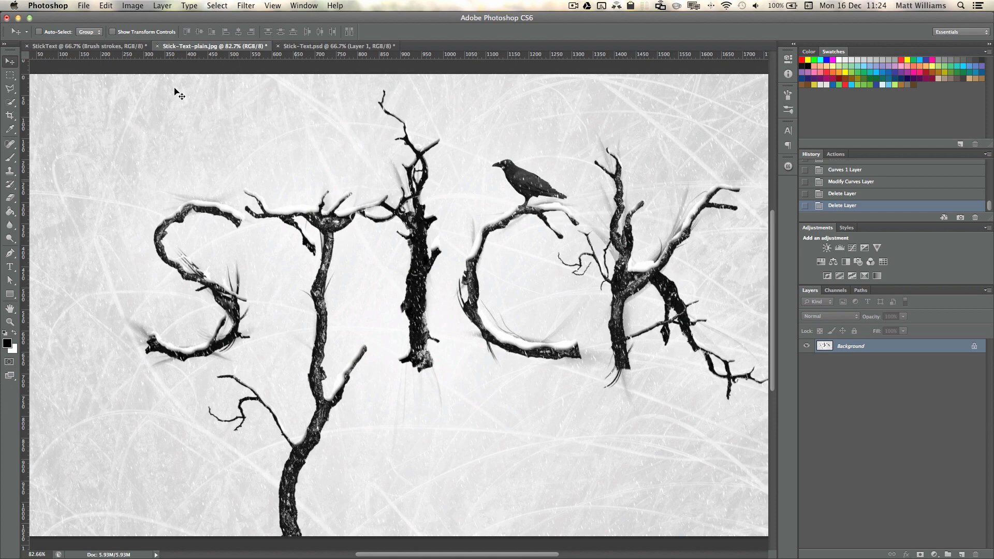
pyautogui.click(88, 46)
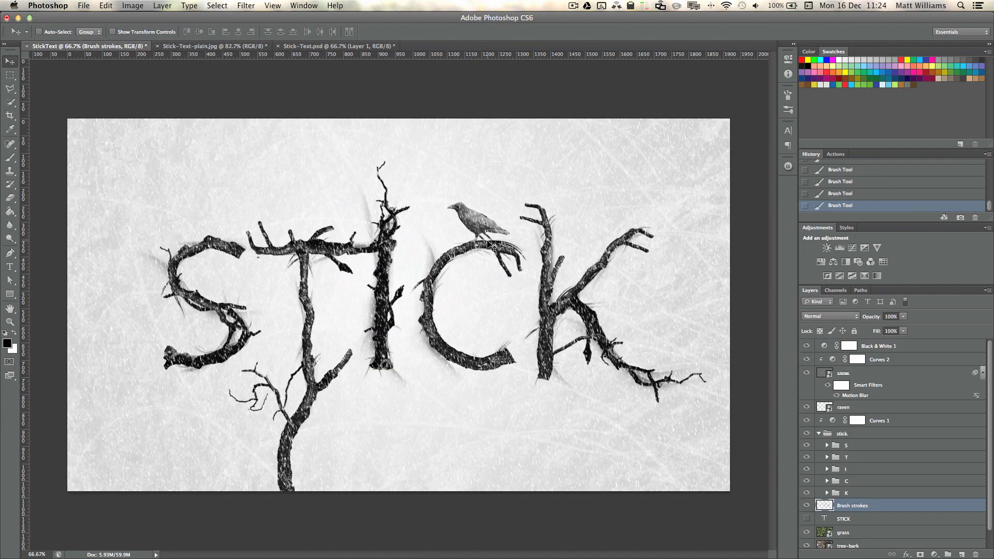
# - Move the raven layer to the top inside the stick group and hide the Curves 1 adjustment
pyautogui.press('z')
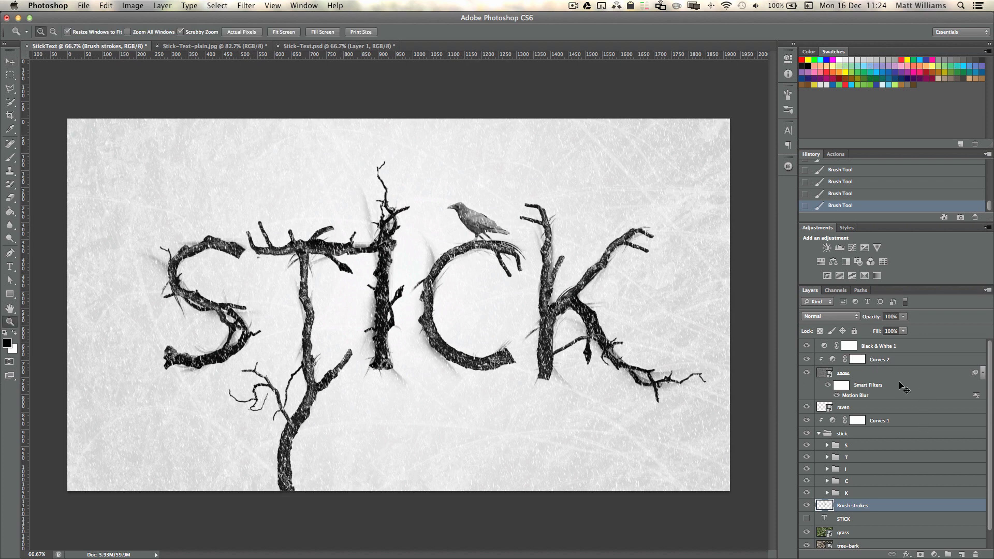
pyautogui.moveTo(855, 409)
pyautogui.mouseDown()
pyautogui.moveTo(859, 507)
pyautogui.moveTo(863, 442)
pyautogui.mouseUp()
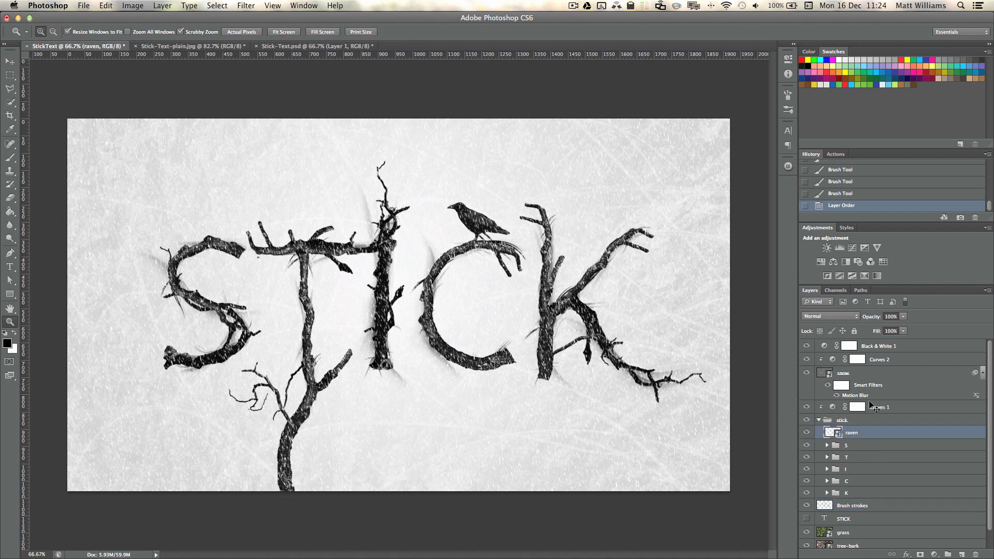
pyautogui.click(806, 408)
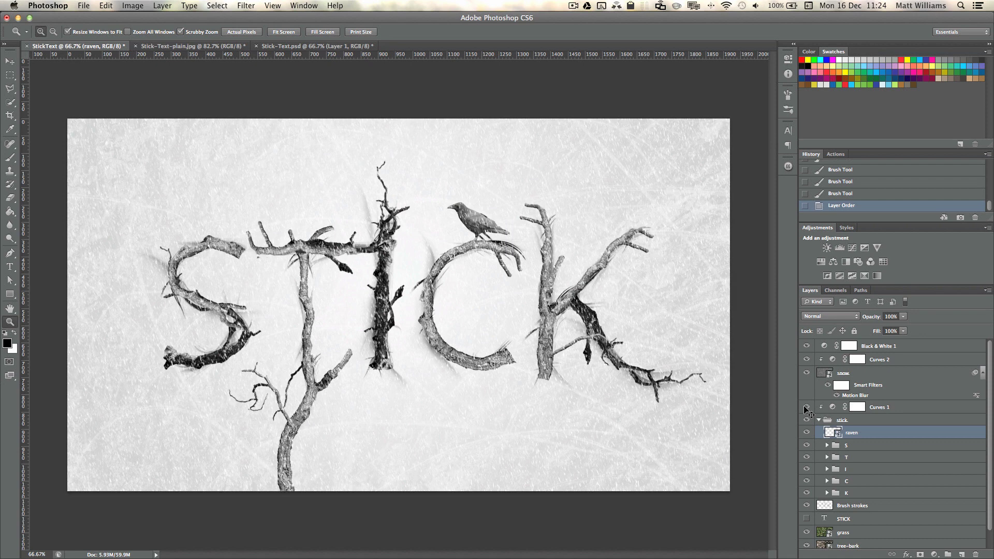
# - Show the Curves 1 adjustment again and add a new layer named main snow between it and the snow layer
pyautogui.click(807, 407)
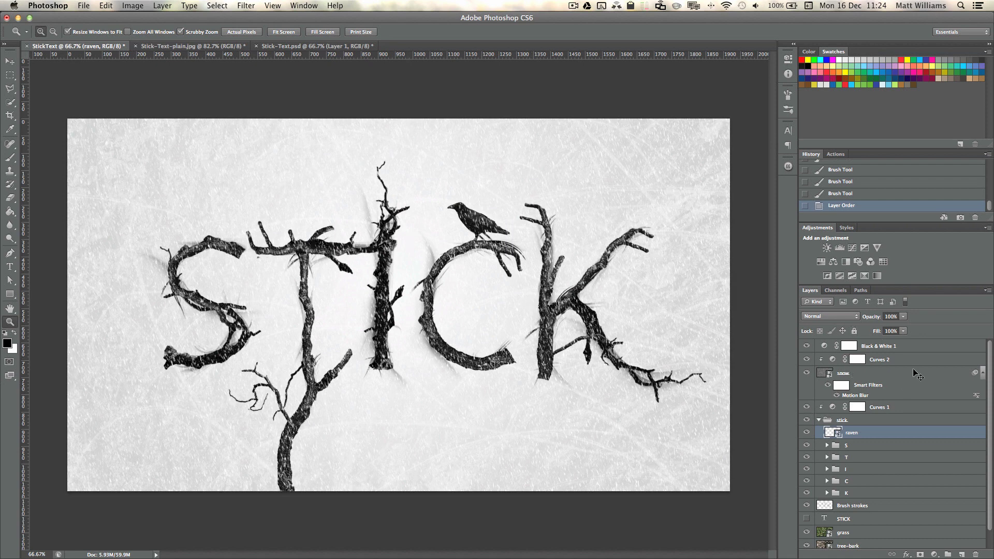
pyautogui.moveTo(872, 407); pyautogui.dragTo(844, 374)
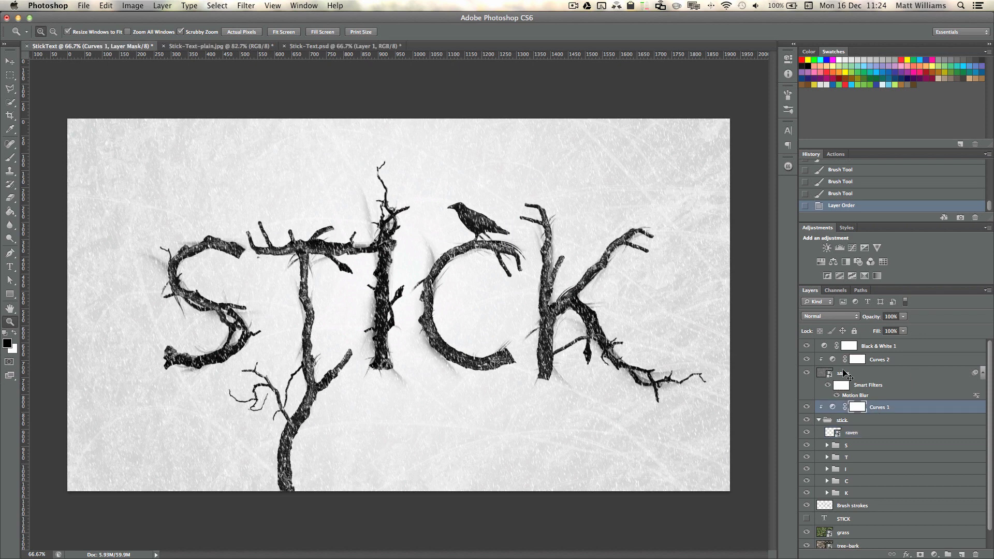
pyautogui.click(869, 375)
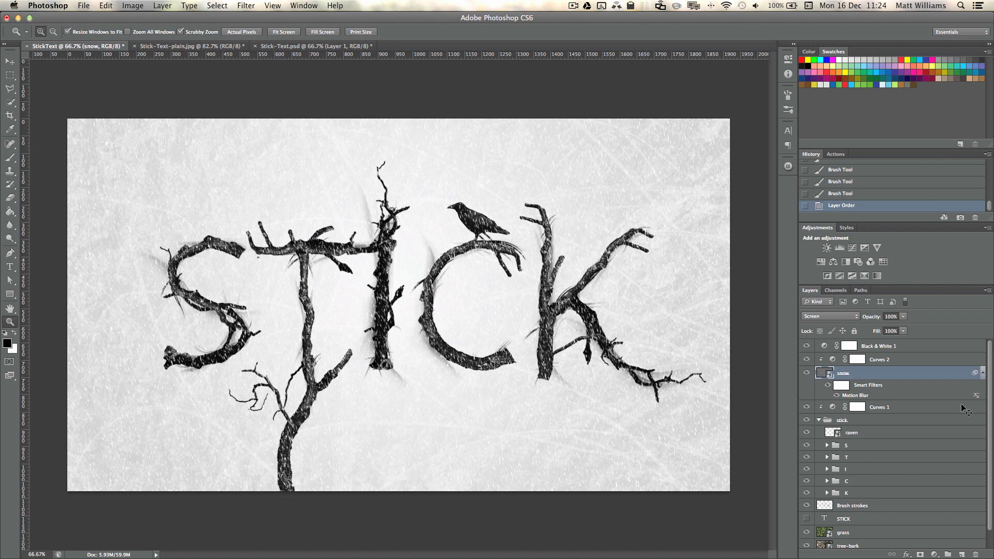
pyautogui.click(962, 555)
pyautogui.moveTo(882, 376); pyautogui.dragTo(882, 409)
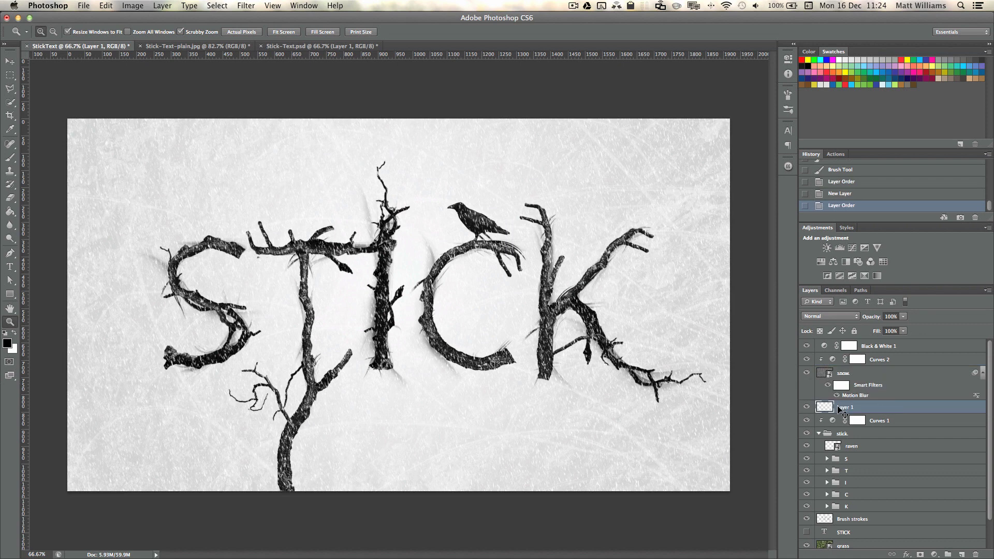
pyautogui.doubleClick(843, 408)
pyautogui.write('main snow')
pyautogui.press('Return')
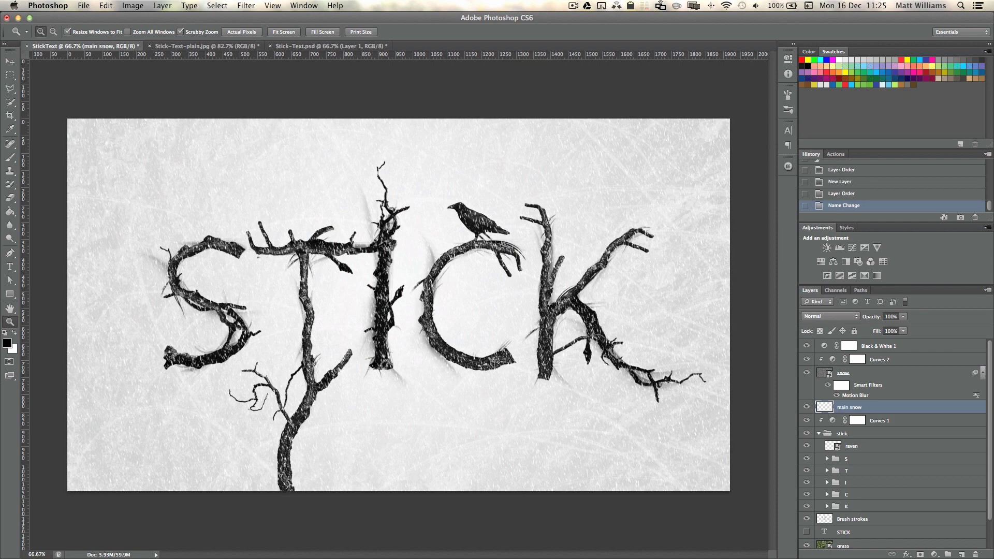
# - Add a Bevel & Emboss style to the main snow layer with 120% depth, 6 px size and 5 px soften
pyautogui.doubleClick(931, 412)
pyautogui.moveTo(531, 221); pyautogui.dragTo(385, 153)
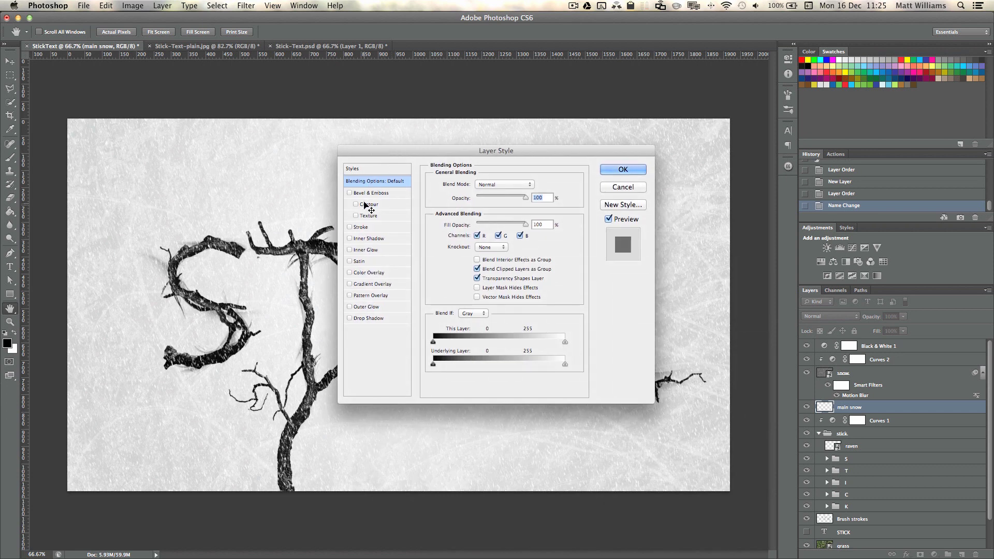
pyautogui.click(369, 193)
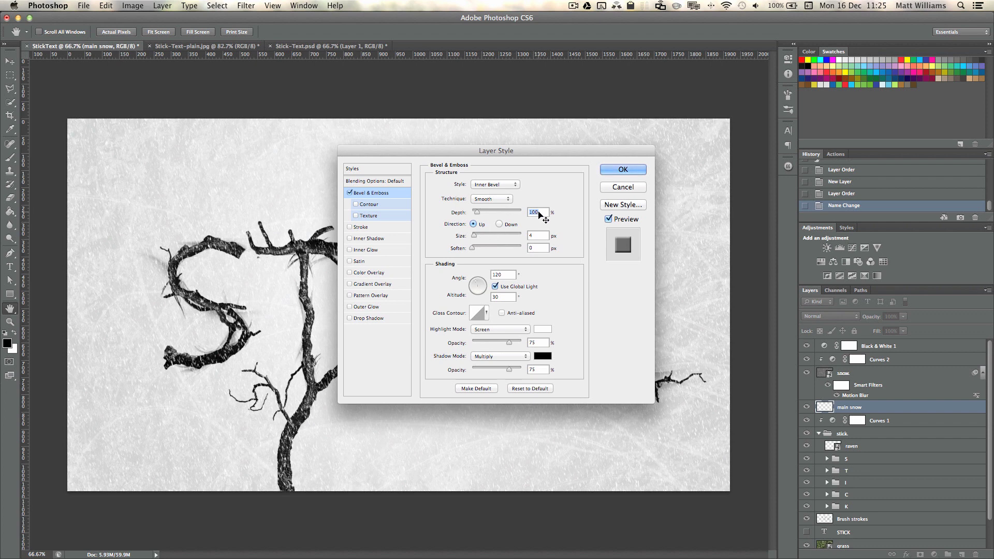
pyautogui.write('120')
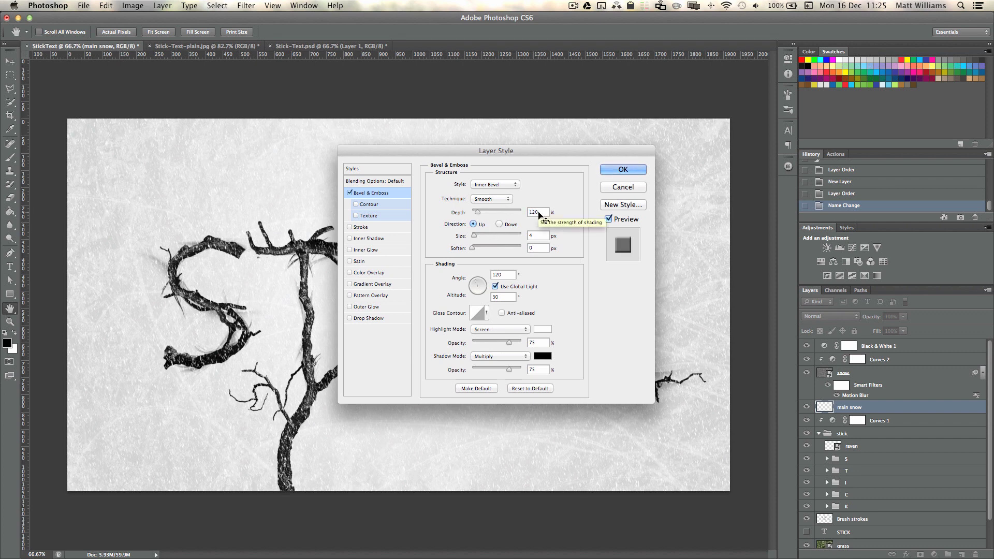
pyautogui.click(545, 237)
pyautogui.write('6')
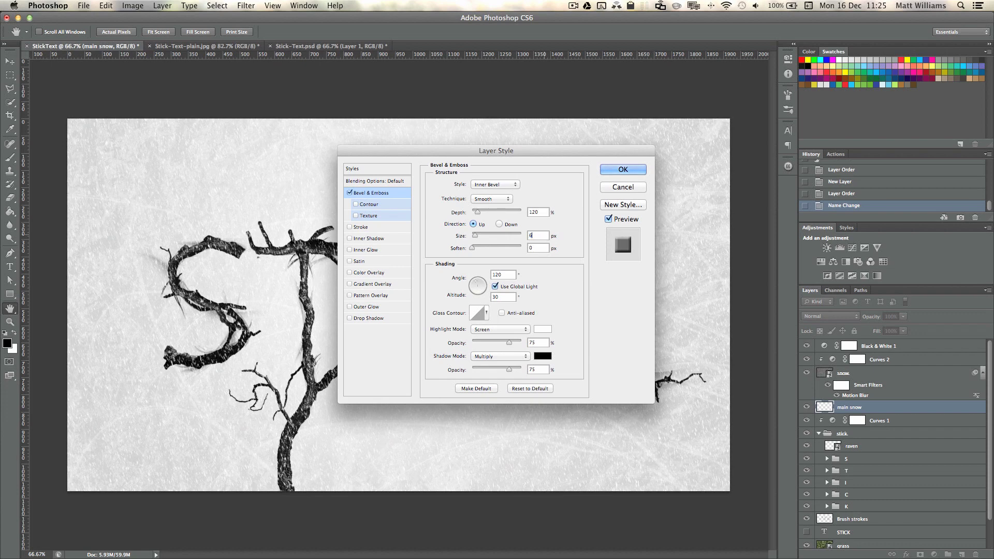
pyautogui.click(538, 249)
pyautogui.write('5')
# - Set the bevel's shadow opacity to 80%, raise its highlight opacity, and apply the layer style
pyautogui.doubleClick(536, 370)
pyautogui.write('80')
pyautogui.moveTo(509, 343); pyautogui.dragTo(523, 343)
pyautogui.click(500, 275)
pyautogui.click(633, 175)
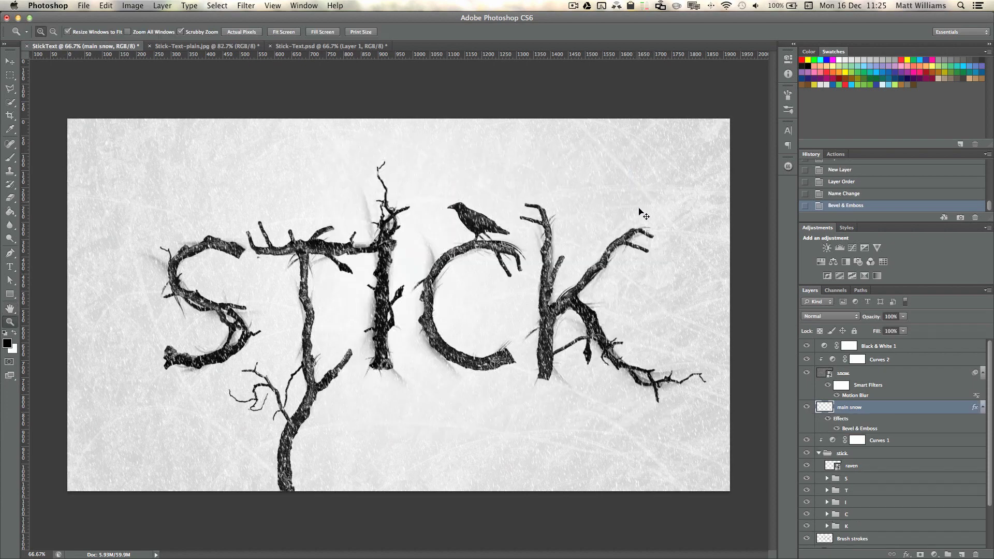
# - Choose a round brush tip with 75% hardness and reduce its size to 70 px
pyautogui.press('b')
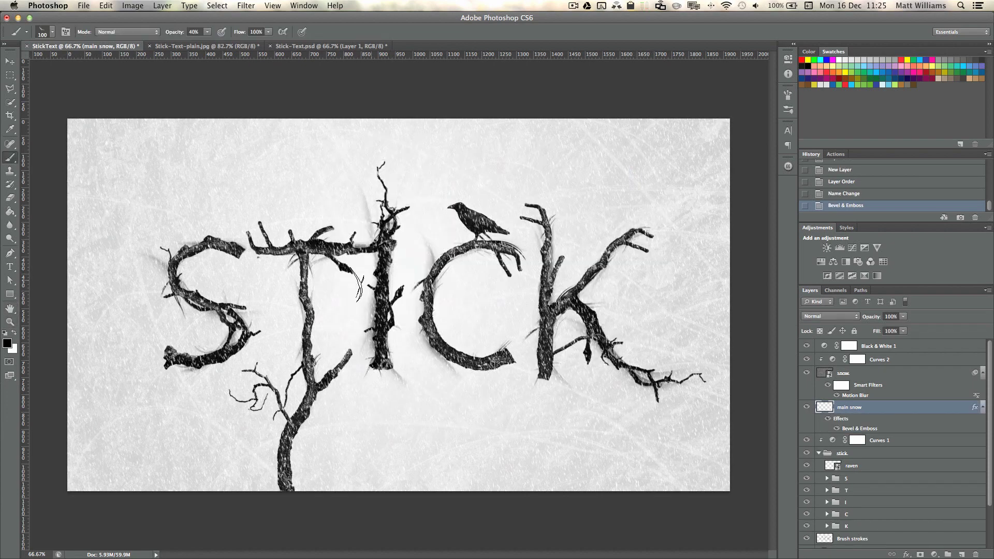
pyautogui.click(53, 34)
pyautogui.scroll(15, 110, 208)
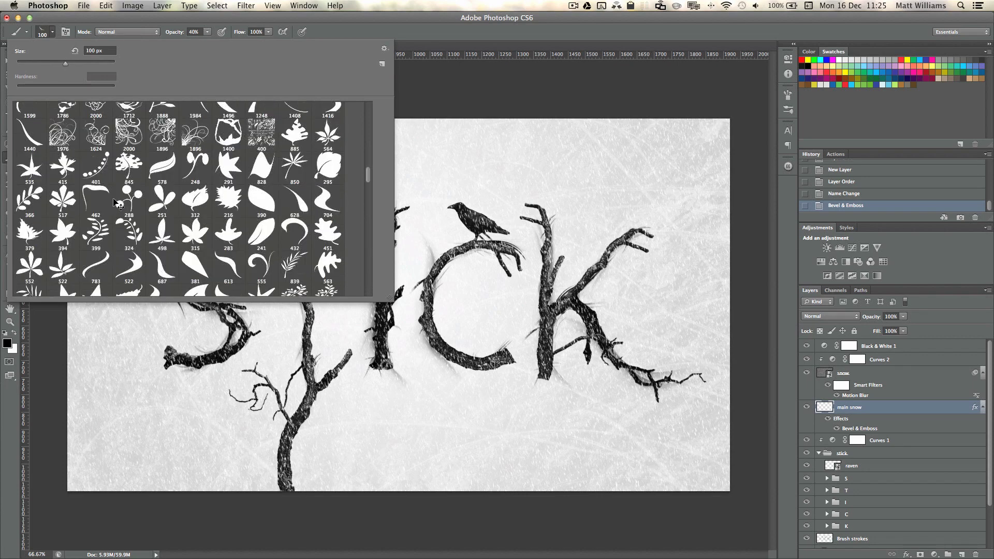
pyautogui.doubleClick(61, 119)
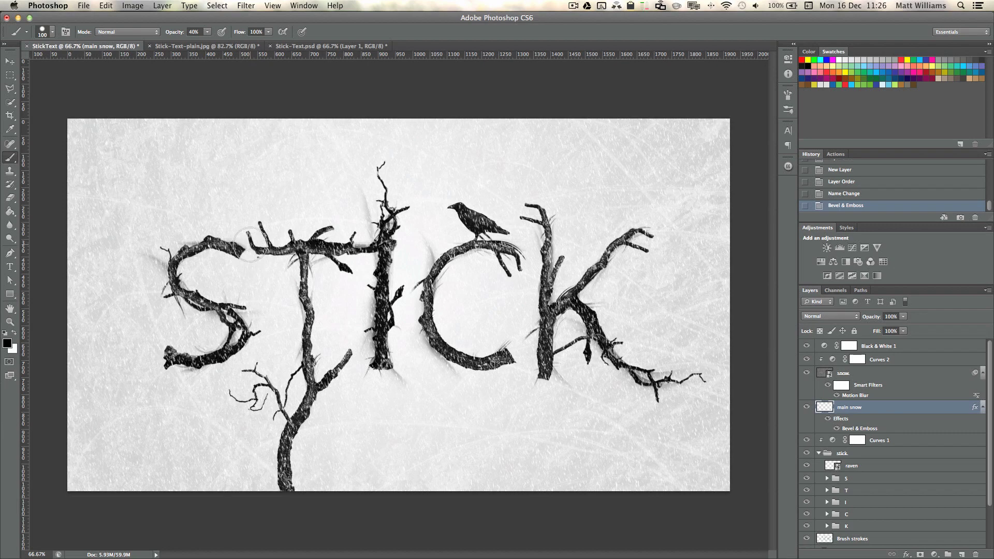
pyautogui.click(52, 32)
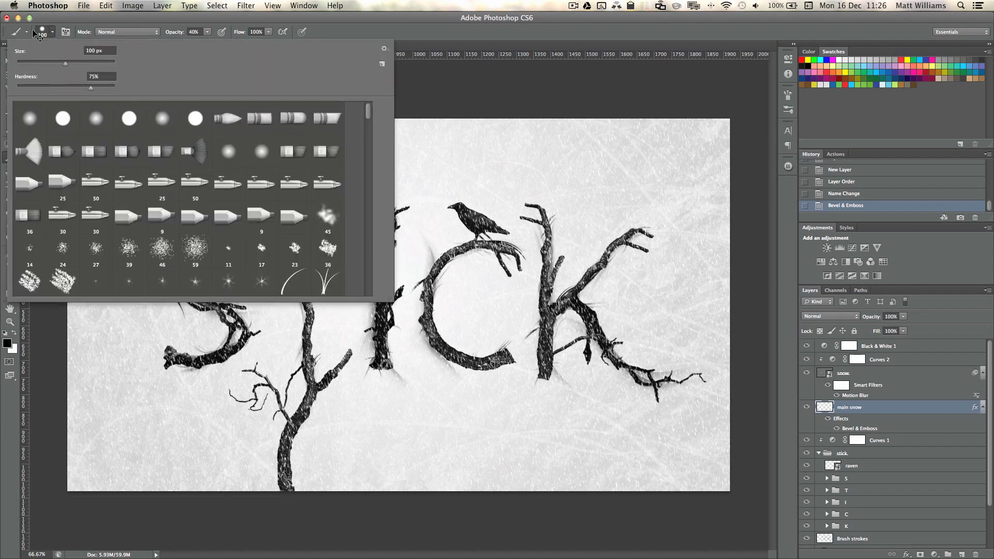
pyautogui.click(52, 32)
pyautogui.press('[')
pyautogui.press('[')
pyautogui.press('[')
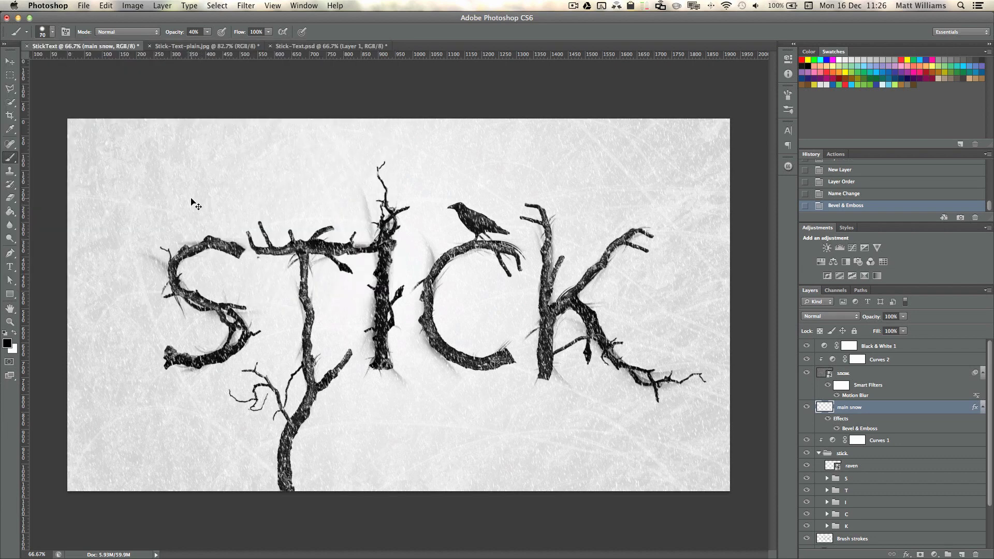
# - Switch the painting colour to white and set the brush opacity to 100%, undoing the test strokes made on the canvas
pyautogui.moveTo(181, 198); pyautogui.dragTo(207, 191)
pyautogui.press('super+z')
pyautogui.press('x')
pyautogui.click(207, 32)
pyautogui.moveTo(209, 33); pyautogui.dragTo(246, 45)
pyautogui.moveTo(109, 257)
pyautogui.mouseDown()
pyautogui.moveTo(152, 210)
pyautogui.moveTo(211, 188)
pyautogui.moveTo(374, 187)
pyautogui.mouseUp()
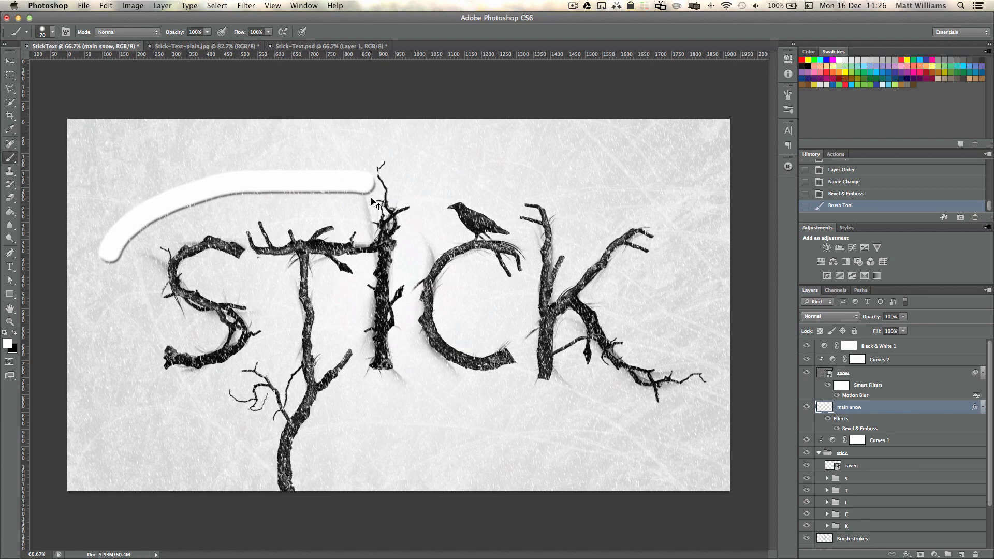
pyautogui.press('super+z')
# - Paint thick white snow along the upper curve of the S with the brush reduced to 45 px
pyautogui.press('z')
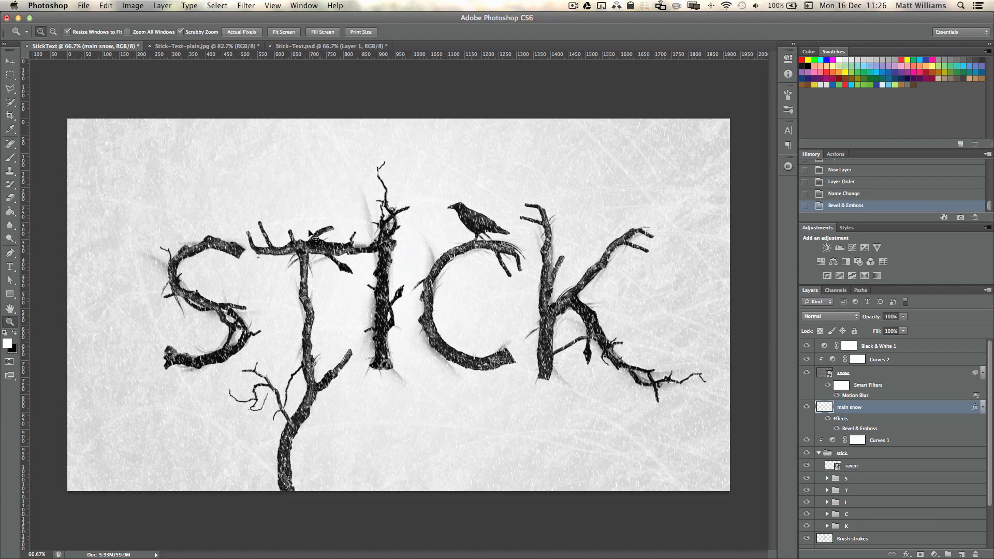
pyautogui.click(254, 309)
pyautogui.click(158, 272)
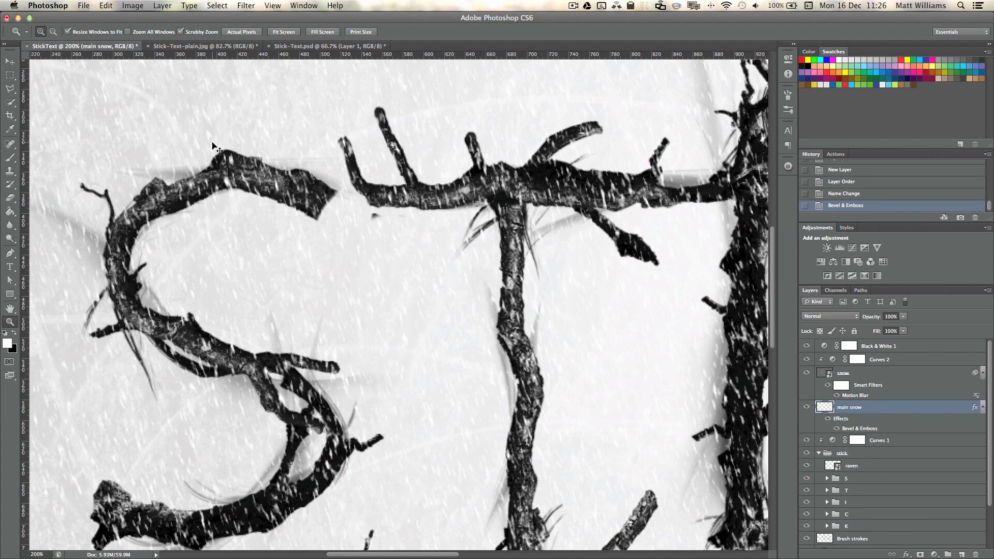
pyautogui.press('b')
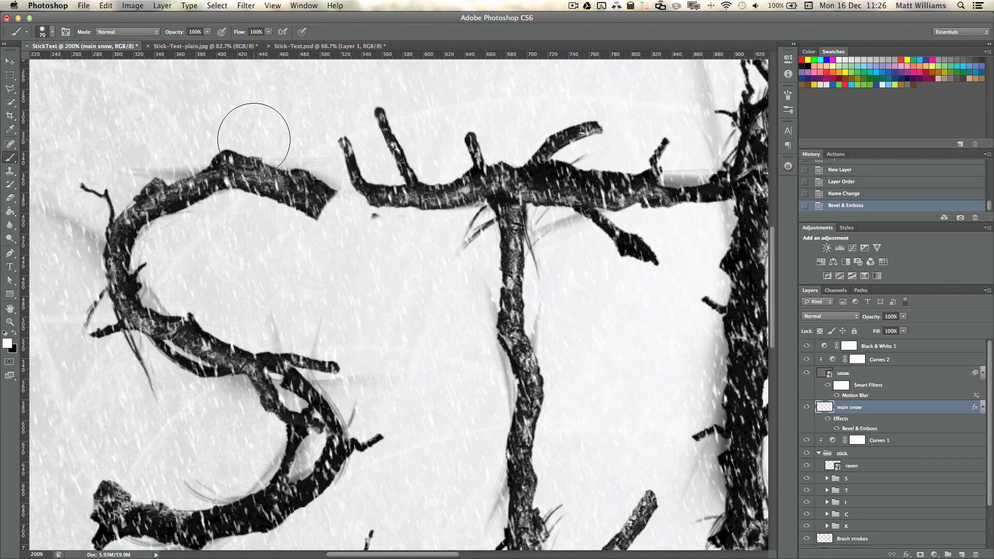
pyautogui.press('[')
pyautogui.press('[')
pyautogui.press('[')
pyautogui.press('[')
pyautogui.press('[')
pyautogui.moveTo(326, 151); pyautogui.dragTo(314, 164)
pyautogui.press('super+z')
pyautogui.moveTo(181, 138)
pyautogui.mouseDown()
pyautogui.moveTo(235, 144)
pyautogui.moveTo(266, 162)
pyautogui.moveTo(311, 163)
pyautogui.moveTo(204, 156)
pyautogui.moveTo(126, 191)
pyautogui.moveTo(78, 197)
pyautogui.mouseUp()
pyautogui.moveTo(78, 207)
pyautogui.mouseDown()
pyautogui.moveTo(125, 202)
pyautogui.moveTo(73, 220)
pyautogui.mouseUp()
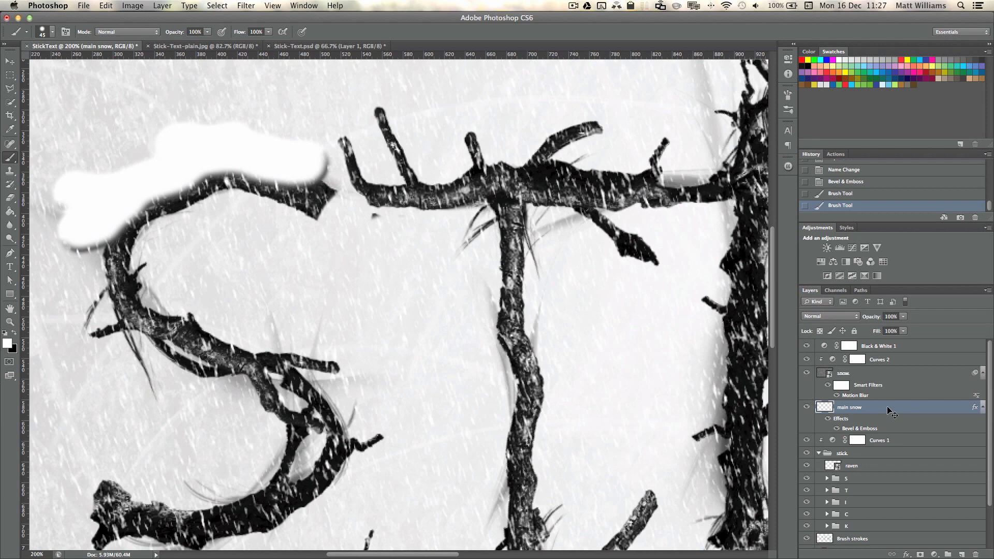
# - Clip the main snow layer to the stick group and compare the artwork with the snow hidden and shown
pyautogui.keyDown('alt'); pyautogui.click(938, 439); pyautogui.keyUp('alt')
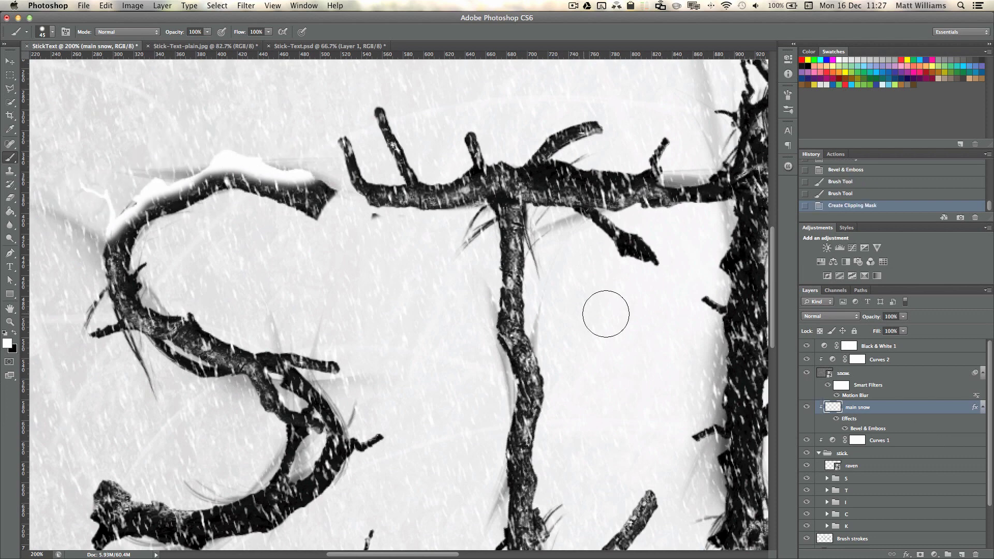
pyautogui.click(807, 408)
pyautogui.click(807, 408)
# - Paint snow along the middle branch of the S and touch up the snow on its upper curve
pyautogui.scroll(-3, 262, 176)
pyautogui.moveTo(262, 297)
pyautogui.mouseDown()
pyautogui.moveTo(264, 258)
pyautogui.moveTo(249, 255)
pyautogui.moveTo(413, 279)
pyautogui.moveTo(187, 234)
pyautogui.mouseUp()
pyautogui.scroll(5, 208, 243)
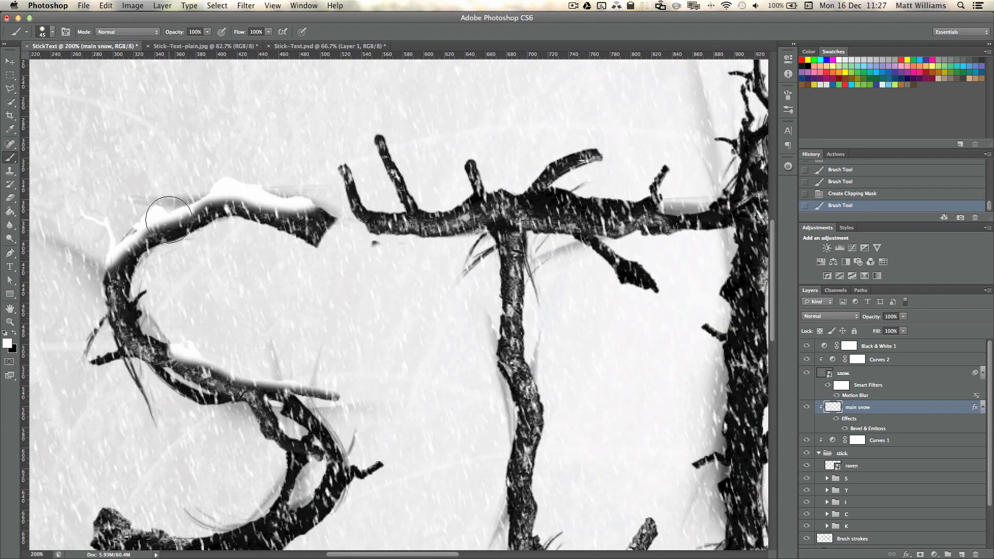
pyautogui.moveTo(110, 234)
pyautogui.mouseDown()
pyautogui.moveTo(137, 213)
pyautogui.moveTo(107, 234)
pyautogui.moveTo(107, 252)
pyautogui.mouseUp()
pyautogui.press('[')
pyautogui.press('[')
# - With a 30 px brush, add snow to the S's middle bend, its outer lower curve and the top of its base
pyautogui.scroll(-3, 257, 310)
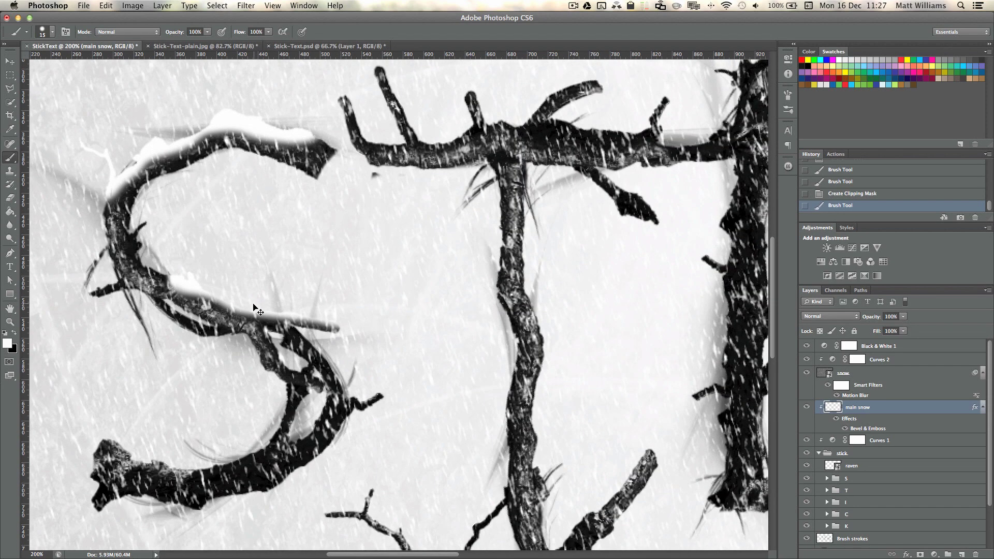
pyautogui.press(']')
pyautogui.press(']')
pyautogui.press(']')
pyautogui.moveTo(196, 282); pyautogui.dragTo(158, 282)
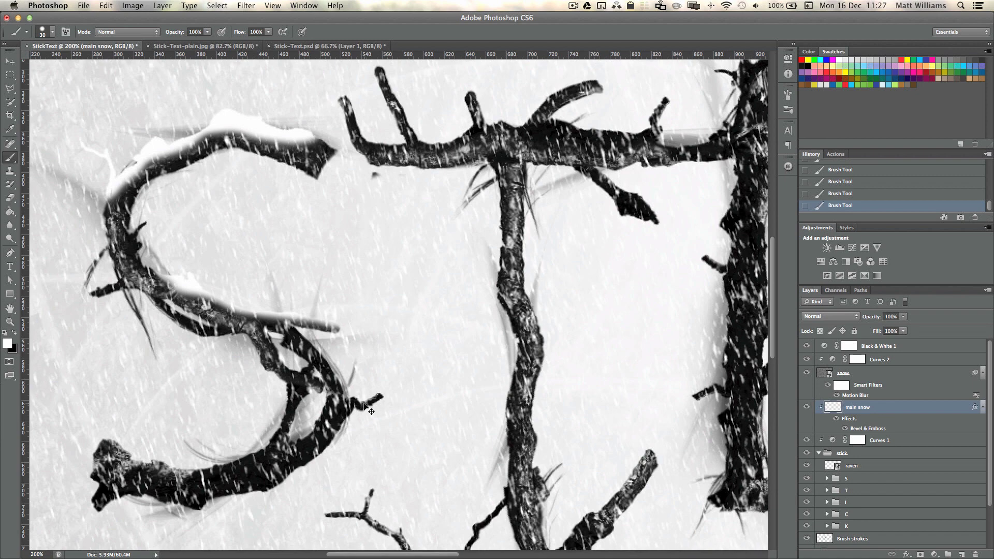
pyautogui.moveTo(349, 389); pyautogui.dragTo(340, 356)
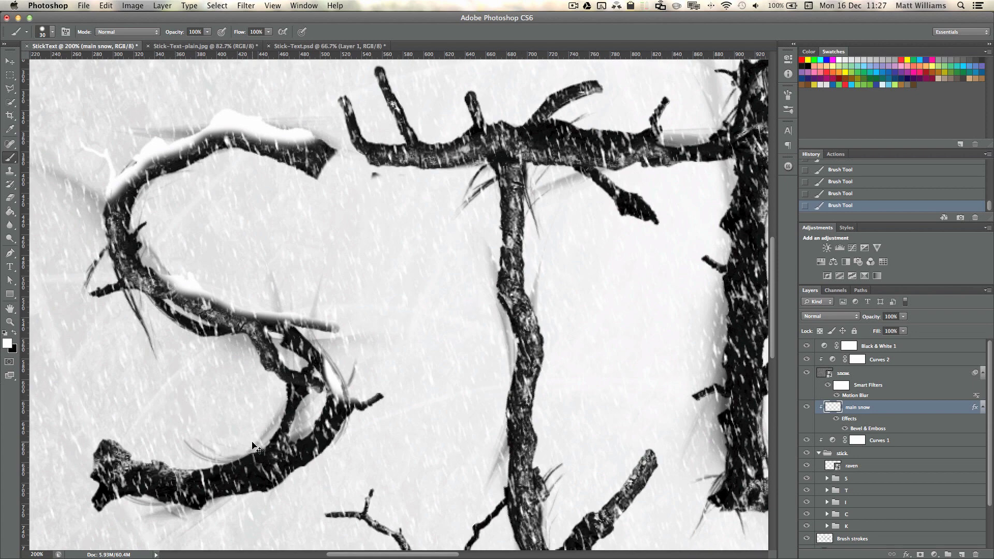
pyautogui.moveTo(253, 444)
pyautogui.mouseDown()
pyautogui.moveTo(182, 472)
pyautogui.moveTo(133, 463)
pyautogui.moveTo(121, 435)
pyautogui.moveTo(105, 430)
pyautogui.moveTo(125, 426)
pyautogui.moveTo(113, 435)
pyautogui.moveTo(120, 470)
pyautogui.mouseUp()
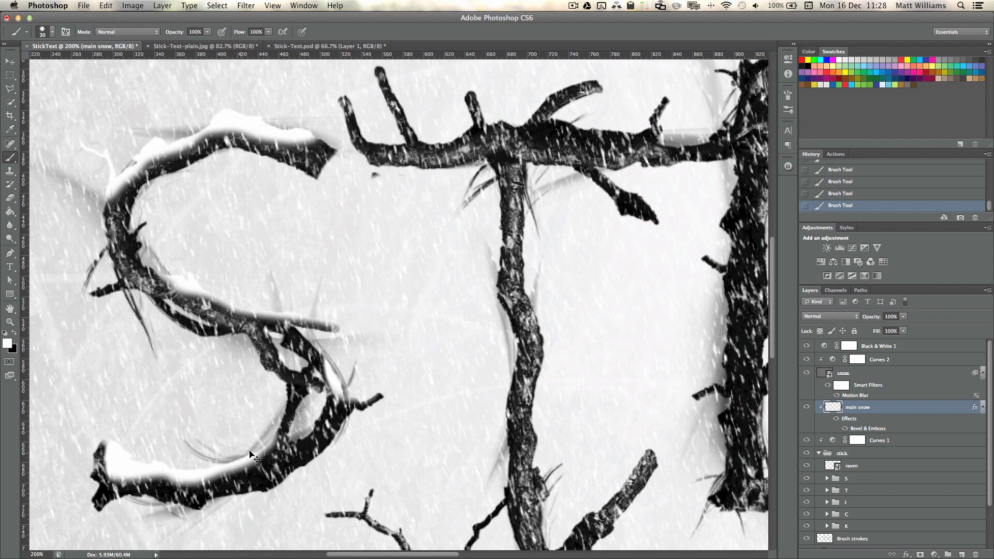
# - Paint snow along the top of the T's crossbar and its curved twig with a 35 px brush, undoing misplaced strokes
pyautogui.press(']')
pyautogui.hscroll(10, 535, 363)
pyautogui.hscroll(10, 609, 316)
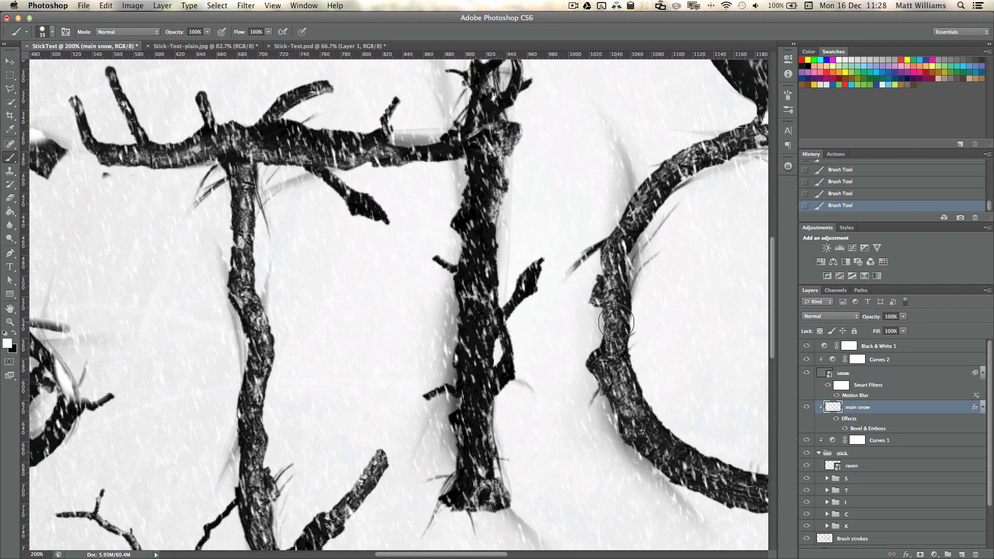
pyautogui.scroll(6, 440, 277)
pyautogui.hscroll(-10, 436, 279)
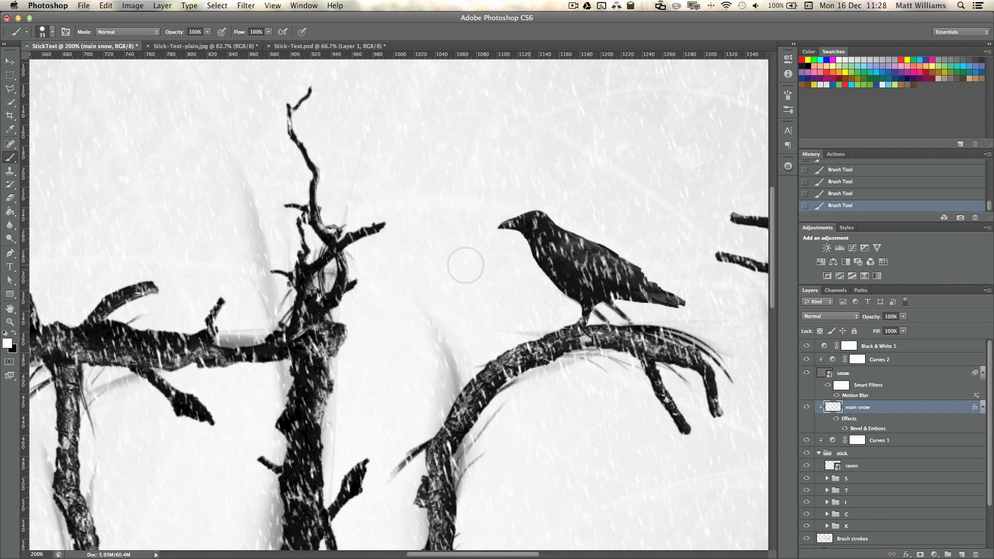
pyautogui.moveTo(118, 337)
pyautogui.mouseDown()
pyautogui.moveTo(170, 323)
pyautogui.moveTo(165, 297)
pyautogui.moveTo(158, 312)
pyautogui.moveTo(203, 338)
pyautogui.moveTo(206, 313)
pyautogui.moveTo(229, 312)
pyautogui.moveTo(242, 286)
pyautogui.moveTo(290, 306)
pyautogui.moveTo(258, 280)
pyautogui.moveTo(266, 290)
pyautogui.moveTo(248, 288)
pyautogui.moveTo(309, 303)
pyautogui.moveTo(297, 281)
pyautogui.moveTo(255, 288)
pyautogui.moveTo(254, 301)
pyautogui.moveTo(233, 310)
pyautogui.moveTo(255, 315)
pyautogui.moveTo(260, 330)
pyautogui.moveTo(288, 298)
pyautogui.moveTo(275, 372)
pyautogui.moveTo(323, 363)
pyautogui.moveTo(278, 431)
pyautogui.moveTo(280, 396)
pyautogui.moveTo(263, 367)
pyautogui.moveTo(281, 385)
pyautogui.moveTo(329, 370)
pyautogui.moveTo(300, 377)
pyautogui.moveTo(344, 378)
pyautogui.moveTo(282, 375)
pyautogui.moveTo(333, 374)
pyautogui.mouseUp()
pyautogui.press('super+z')
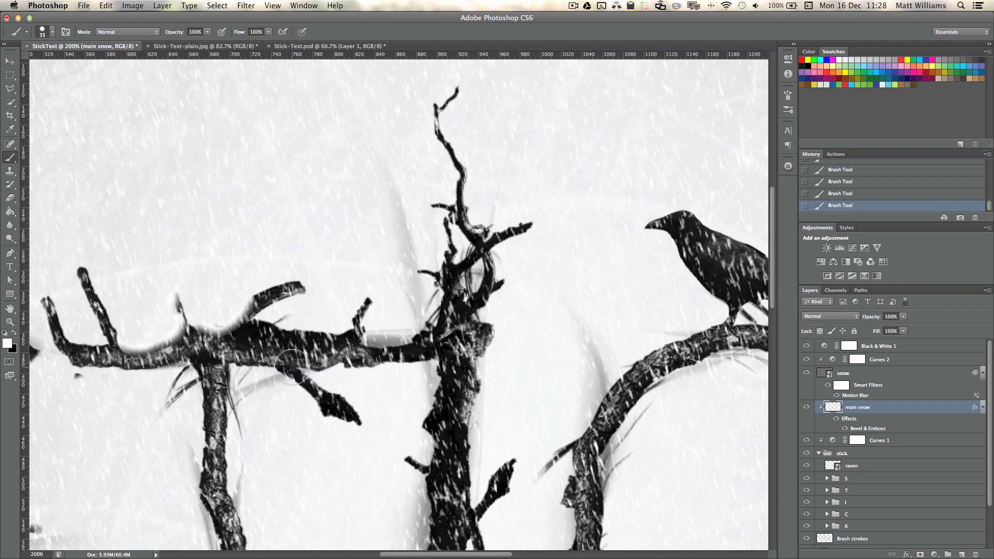
pyautogui.moveTo(335, 326)
pyautogui.mouseDown()
pyautogui.moveTo(277, 325)
pyautogui.moveTo(264, 331)
pyautogui.moveTo(298, 347)
pyautogui.moveTo(322, 343)
pyautogui.moveTo(255, 347)
pyautogui.moveTo(306, 375)
pyautogui.moveTo(246, 361)
pyautogui.moveTo(291, 348)
pyautogui.moveTo(295, 358)
pyautogui.moveTo(273, 322)
pyautogui.moveTo(256, 332)
pyautogui.mouseUp()
pyautogui.press('super+z')
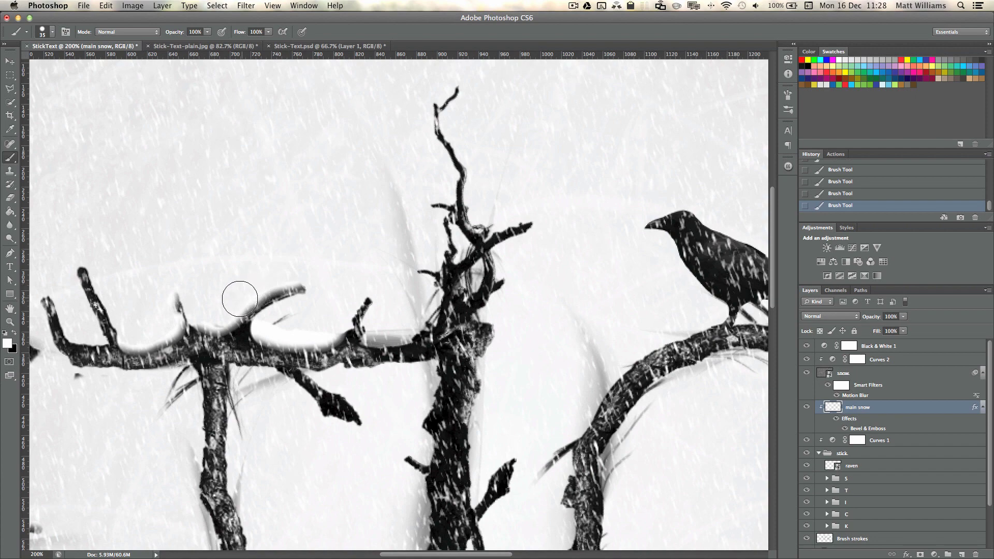
# - Reduce the brush to 20 px and paint snow along the tall upright twig near the T crossbar's outer end
pyautogui.hscroll(-6, 253, 296)
pyautogui.press('[')
pyautogui.press('[')
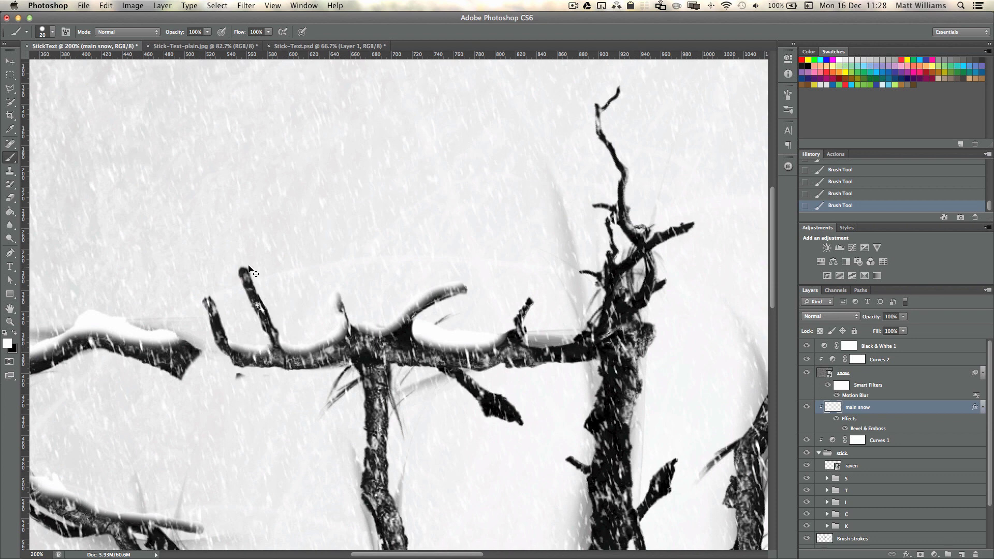
pyautogui.moveTo(249, 267); pyautogui.dragTo(278, 320)
# - Paint snow along the upper edge of the short branch angling up from the T's lower trunk
pyautogui.hscroll(5, 455, 302)
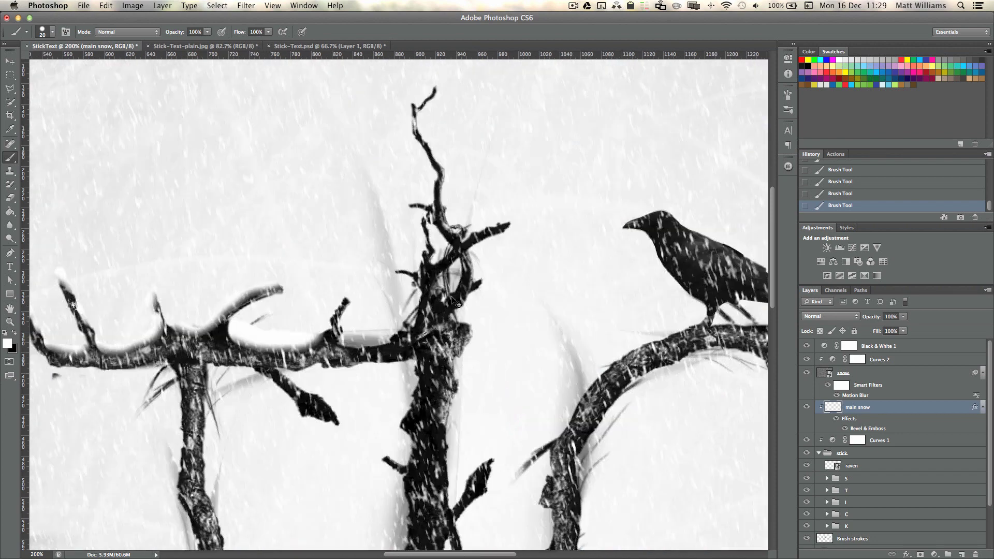
pyautogui.hscroll(5, 455, 303)
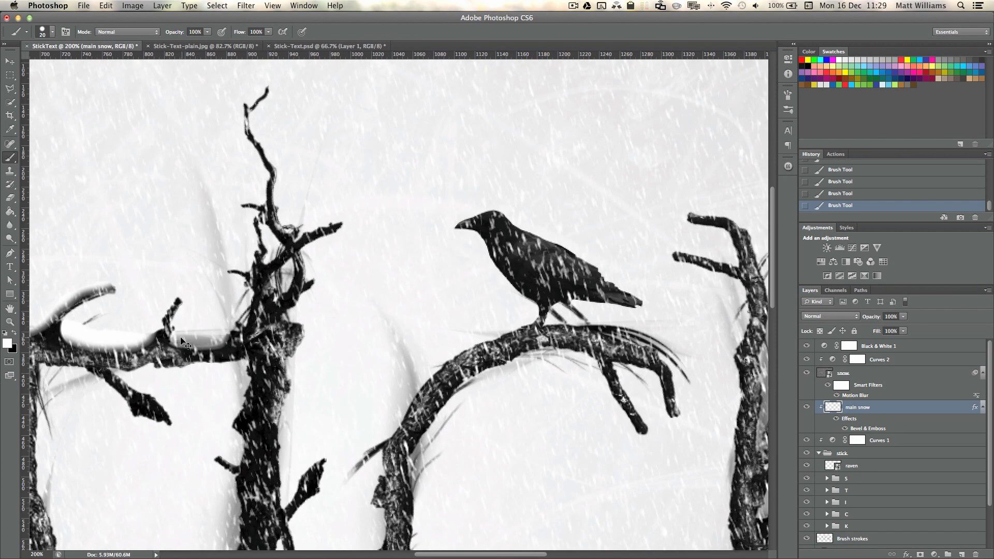
pyautogui.scroll(-10, 238, 342)
pyautogui.hscroll(-5, 238, 341)
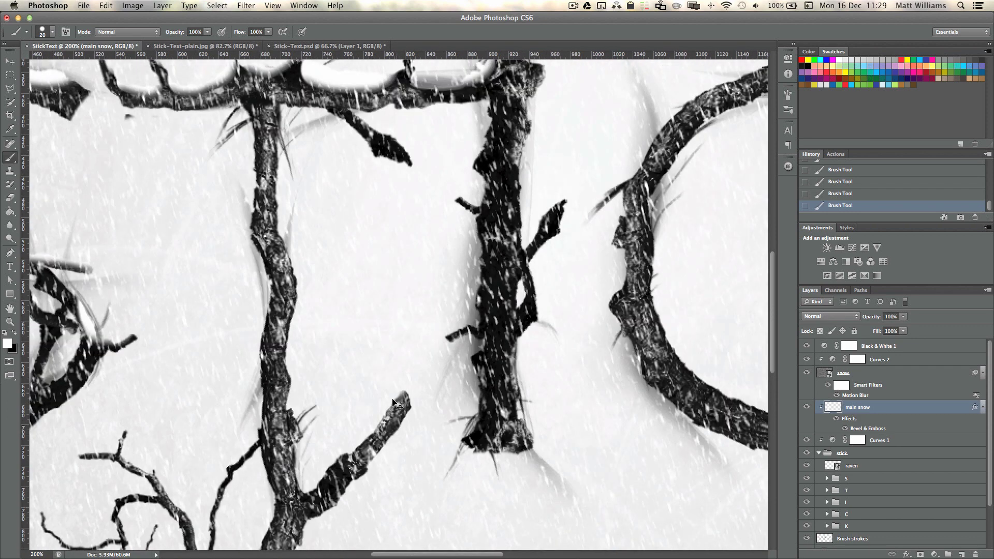
pyautogui.moveTo(398, 407)
pyautogui.mouseDown()
pyautogui.moveTo(384, 426)
pyautogui.moveTo(303, 495)
pyautogui.mouseUp()
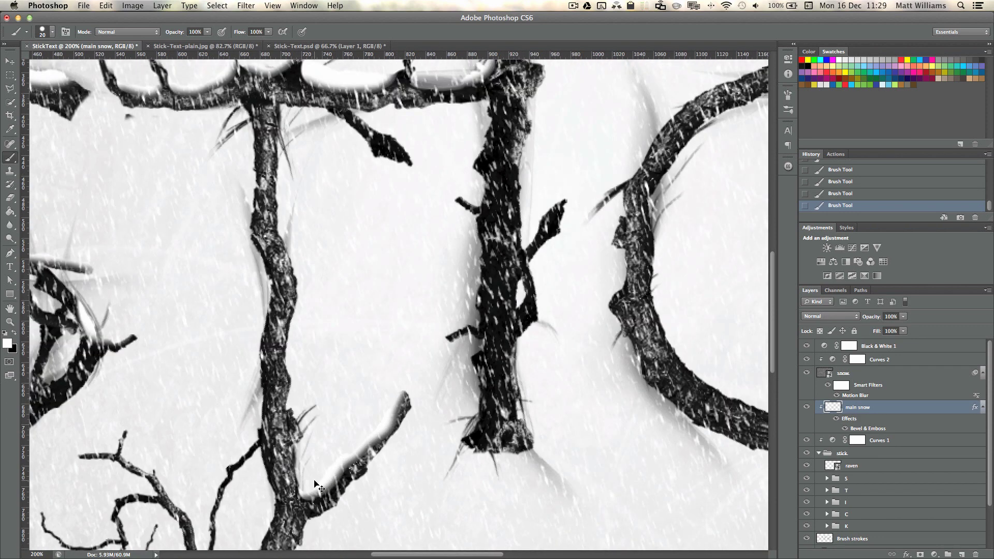
# - Paint snow into the bend of the T's lower trunk and along the thin twig branching off beside it
pyautogui.scroll(-7, 340, 428)
pyautogui.hscroll(-2, 340, 427)
pyautogui.moveTo(379, 198); pyautogui.dragTo(331, 275)
pyautogui.scroll(1, 440, 252)
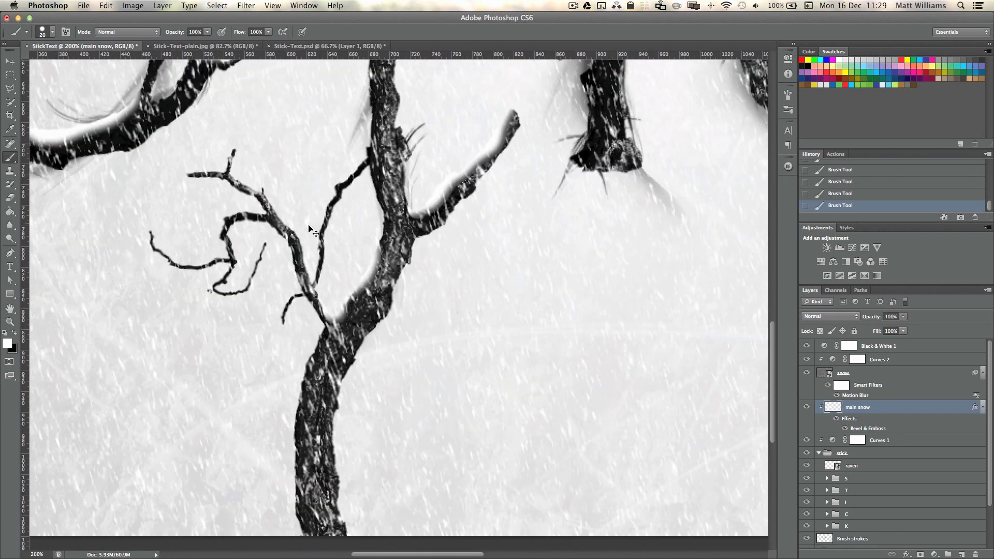
pyautogui.moveTo(296, 243); pyautogui.dragTo(235, 179)
# - Paint snow along the inside of the C's lower curve and along the K's lower leg
pyautogui.hscroll(10, 311, 231)
pyautogui.scroll(4, 310, 231)
pyautogui.moveTo(223, 254); pyautogui.dragTo(430, 295)
pyautogui.hscroll(4, 414, 280)
pyautogui.moveTo(528, 295); pyautogui.dragTo(666, 366)
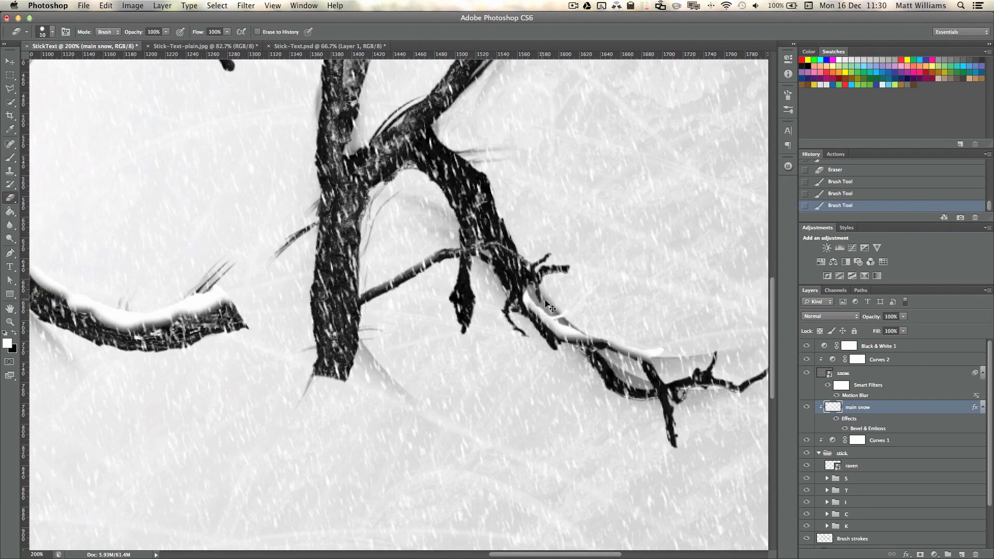
# - Paint snow along the K's upper diagonal arm from its joint with the stem, and over the C's top arch
pyautogui.scroll(4, 414, 280)
pyautogui.moveTo(404, 311)
pyautogui.mouseDown()
pyautogui.moveTo(591, 114)
pyautogui.moveTo(401, 318)
pyautogui.mouseUp()
pyautogui.scroll(4, 400, 314)
pyautogui.scroll(-8, 378, 381)
pyautogui.hscroll(-3, 378, 382)
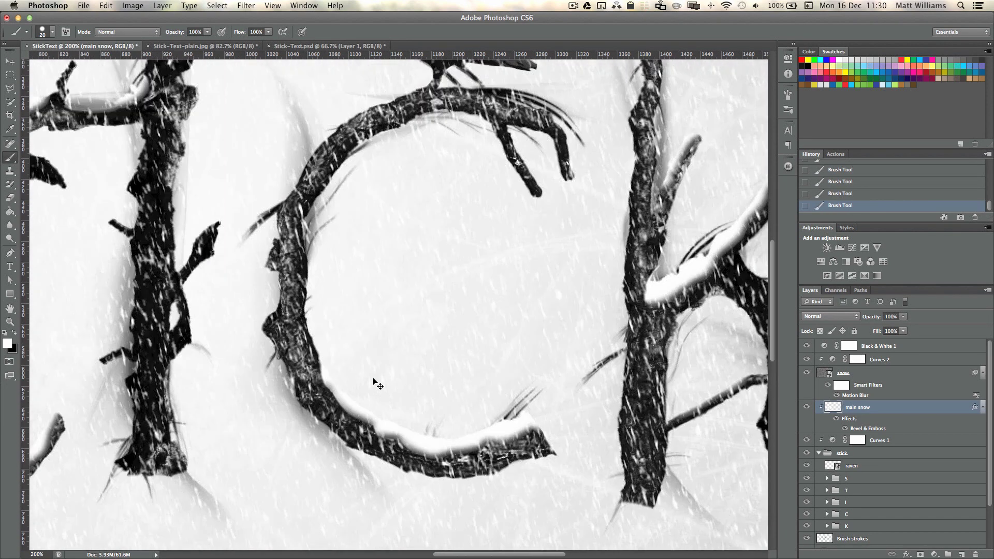
pyautogui.scroll(8, 389, 424)
pyautogui.moveTo(508, 372); pyautogui.dragTo(355, 406)
# - Build up thicker snow on the S's middle bend and trim its lower edge with the Eraser
pyautogui.scroll(-4, 355, 406)
pyautogui.hscroll(-14, 355, 406)
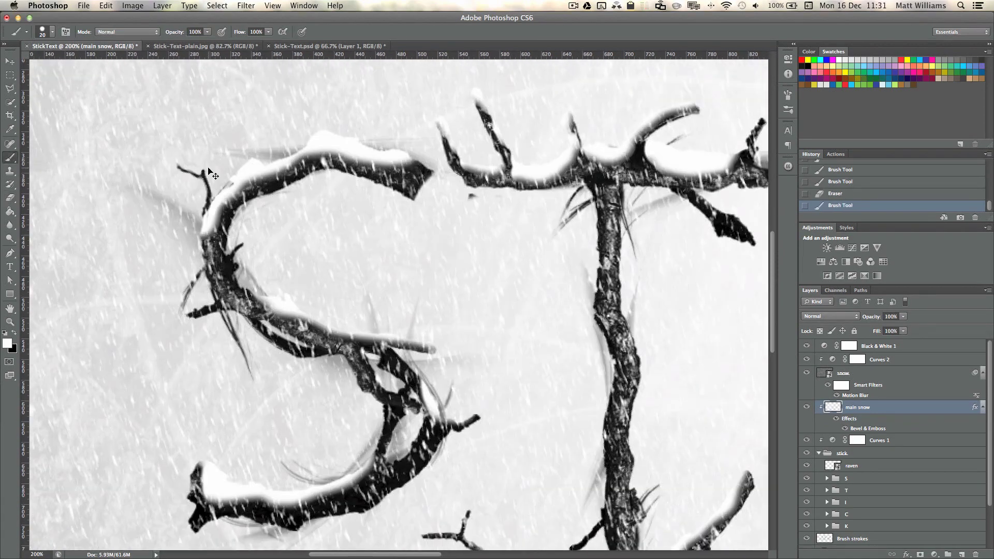
pyautogui.scroll(-5, 208, 169)
pyautogui.moveTo(331, 160); pyautogui.dragTo(430, 203)
pyautogui.press('e')
pyautogui.moveTo(344, 178); pyautogui.dragTo(415, 203)
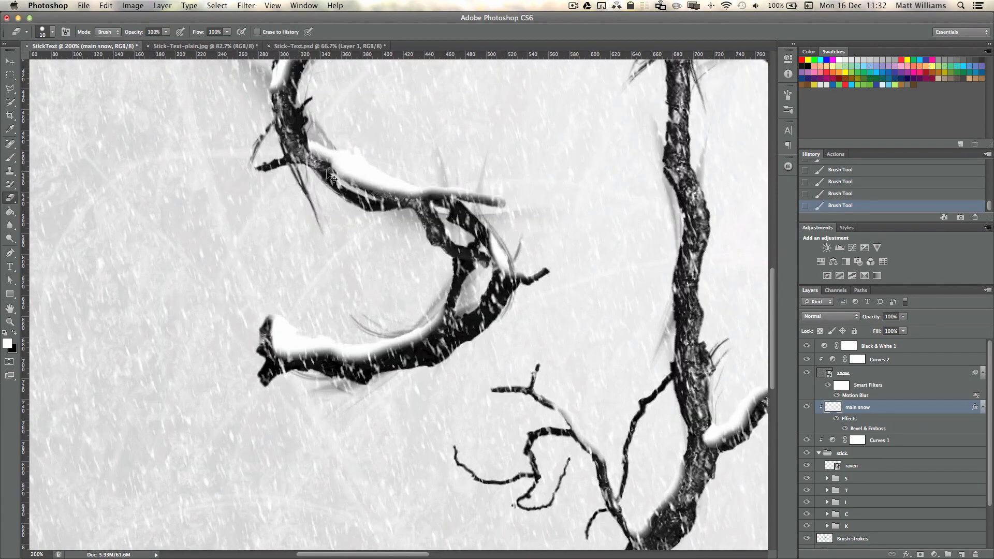
# - Toggle the main snow layer's visibility to compare the whole artwork with and without the settled snow
pyautogui.hscroll(5, 393, 251)
pyautogui.press('super+=')
pyautogui.keyDown('alt'); pyautogui.click(394, 251); pyautogui.keyUp('alt')
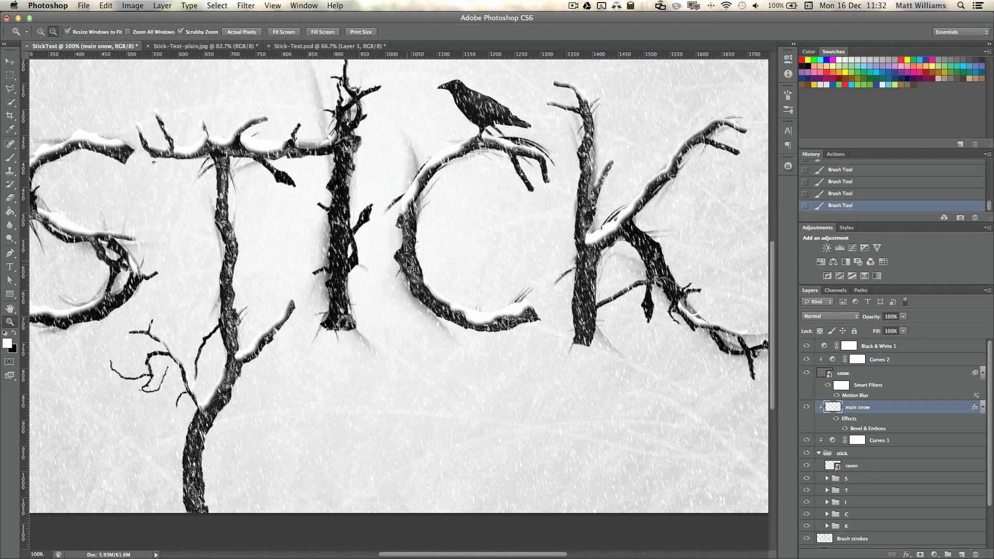
pyautogui.keyDown('alt'); pyautogui.click(406, 266); pyautogui.keyUp('alt')
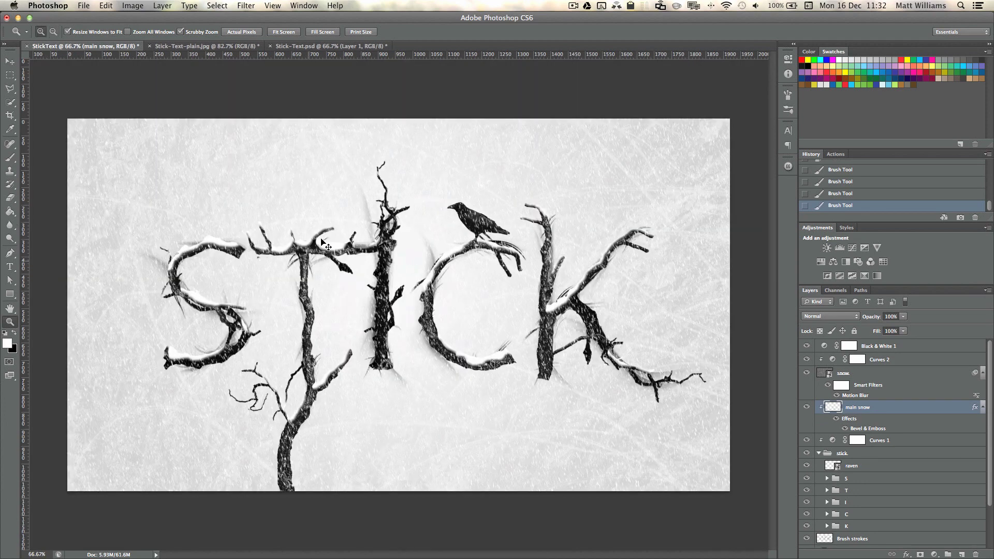
pyautogui.click(807, 407)
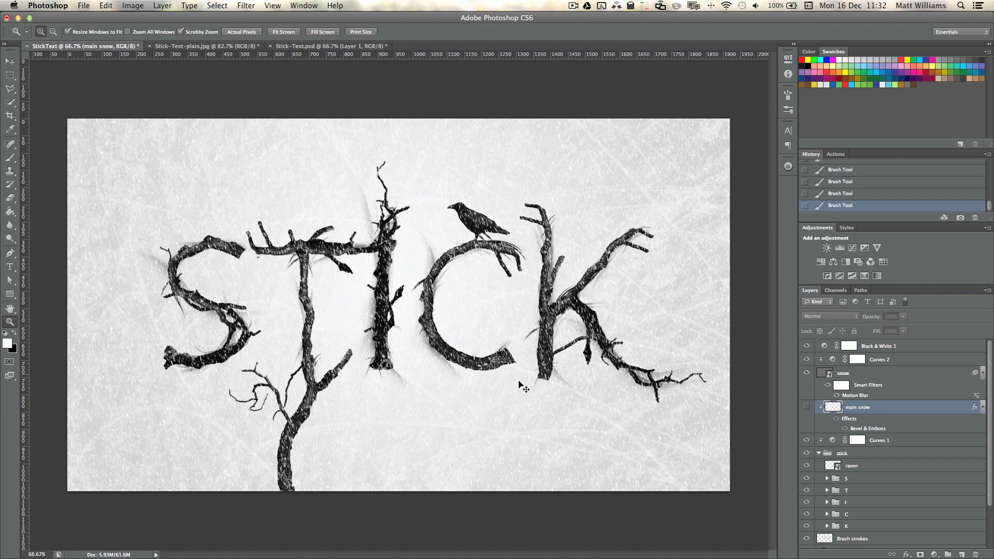
pyautogui.click(807, 408)
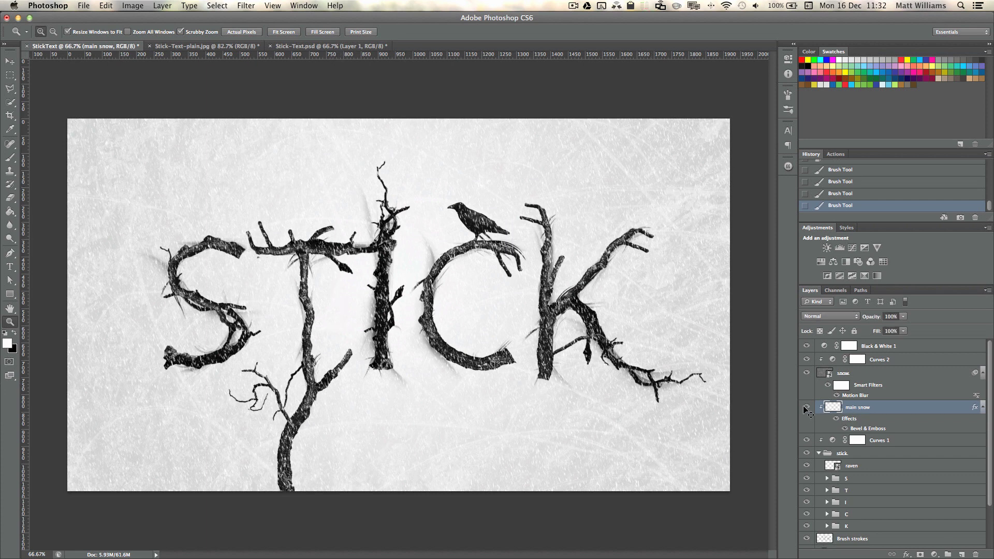